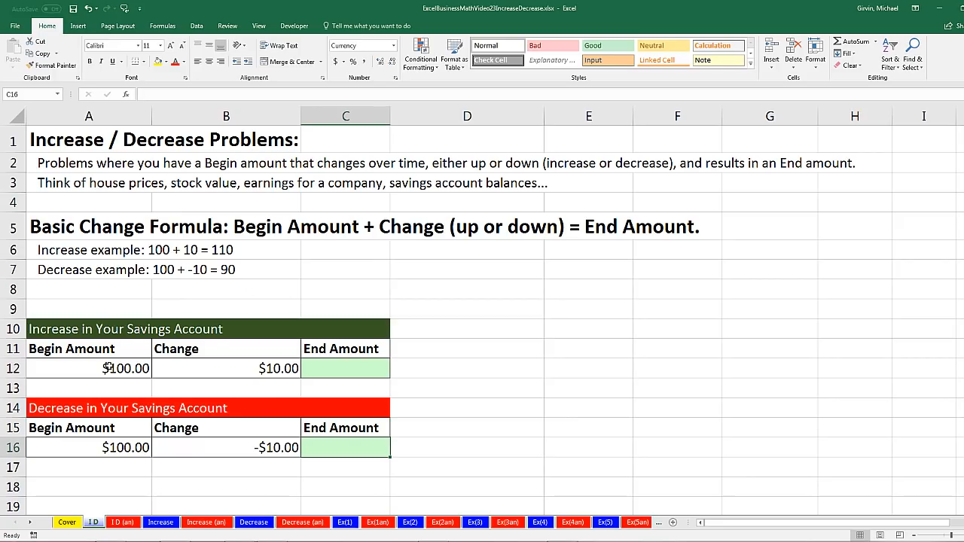
# Calculate the savings increase's End Amount in C12 with the formula =A12+B12
pyautogui.click(378, 374)
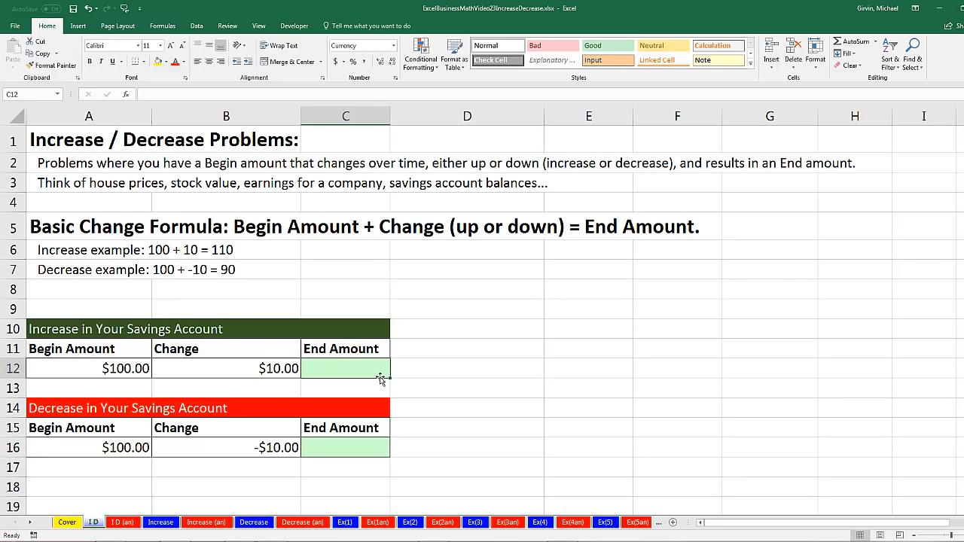
pyautogui.write('=')
pyautogui.press('Left')
pyautogui.press('Left')
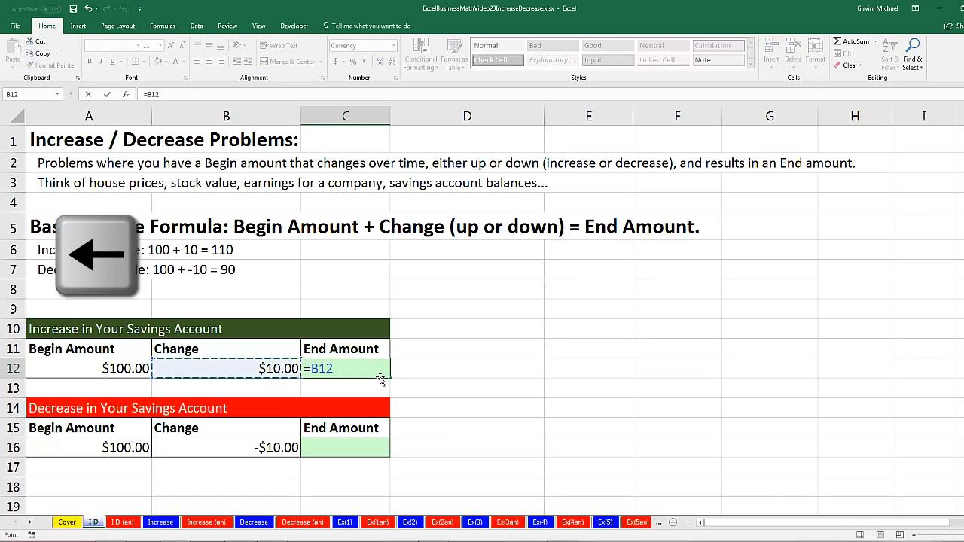
pyautogui.write('+')
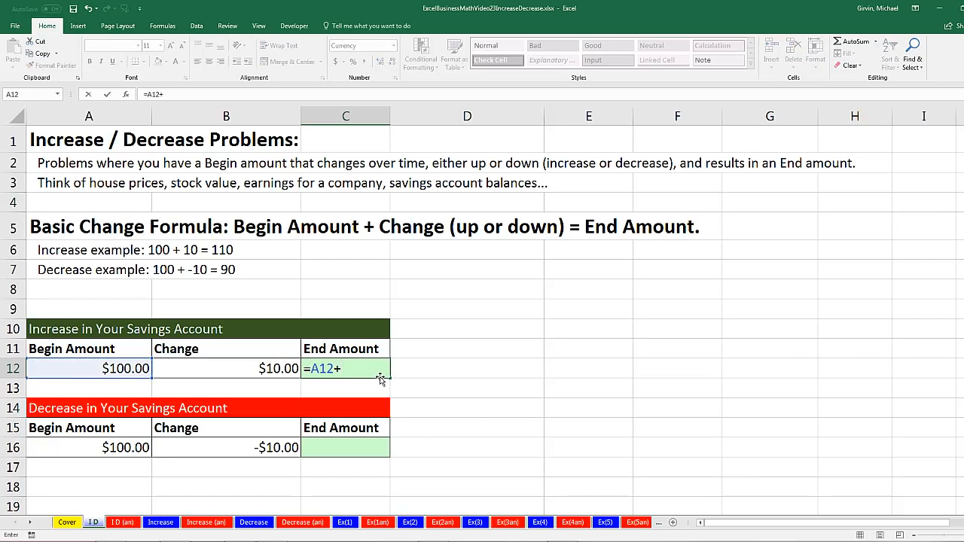
pyautogui.press('Left')
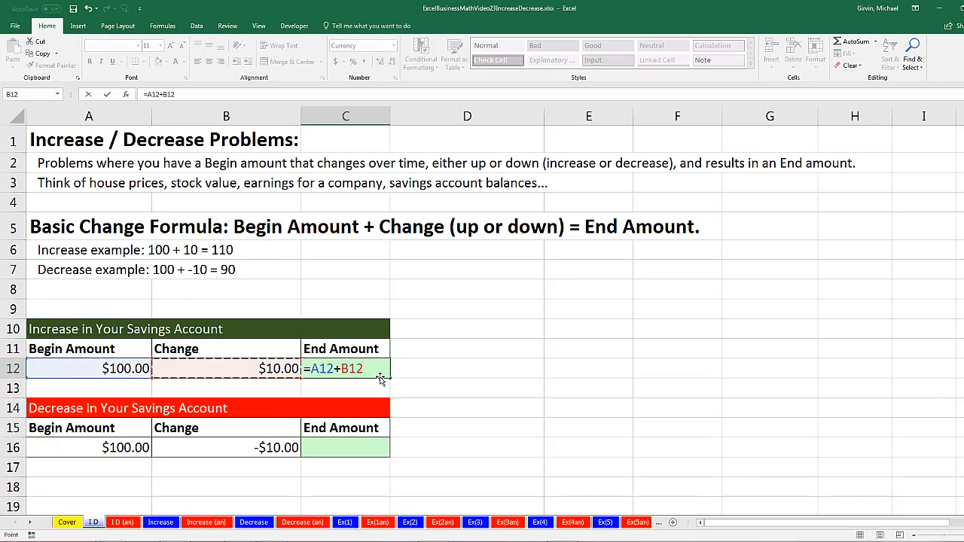
pyautogui.press('Return')
# Calculate the savings decrease's End Amount in C16 with the formula =A16+B16
pyautogui.click(360, 445)
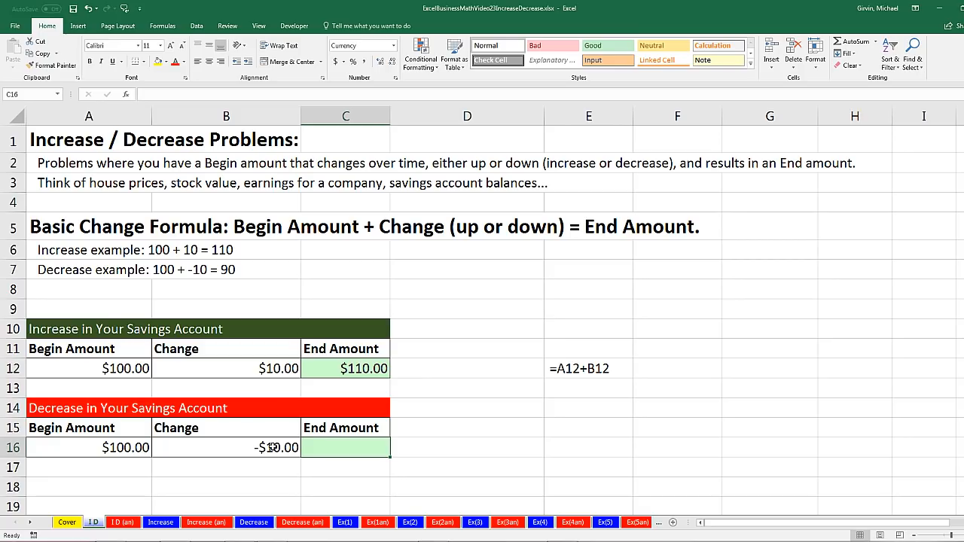
pyautogui.click(271, 448)
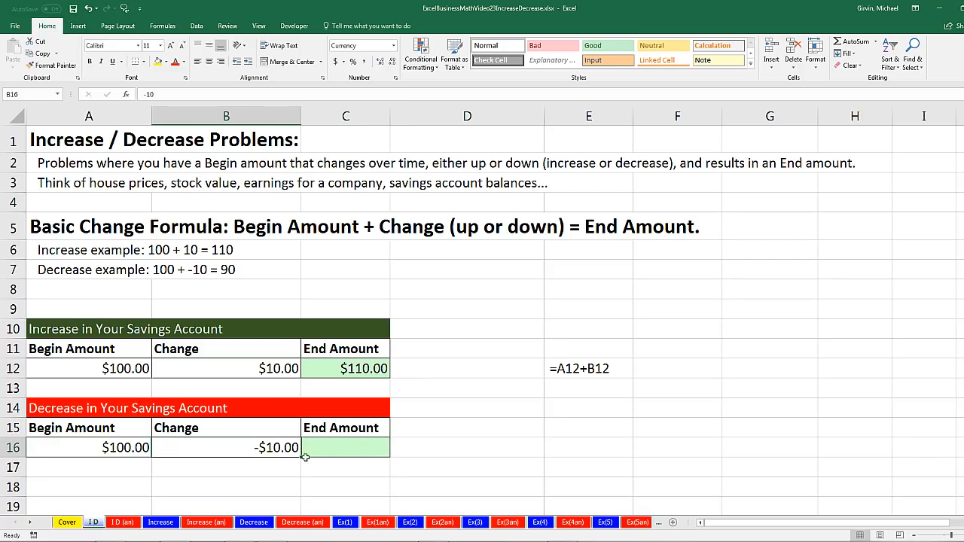
pyautogui.click(362, 445)
pyautogui.write('=')
pyautogui.press('Left')
pyautogui.press('Left')
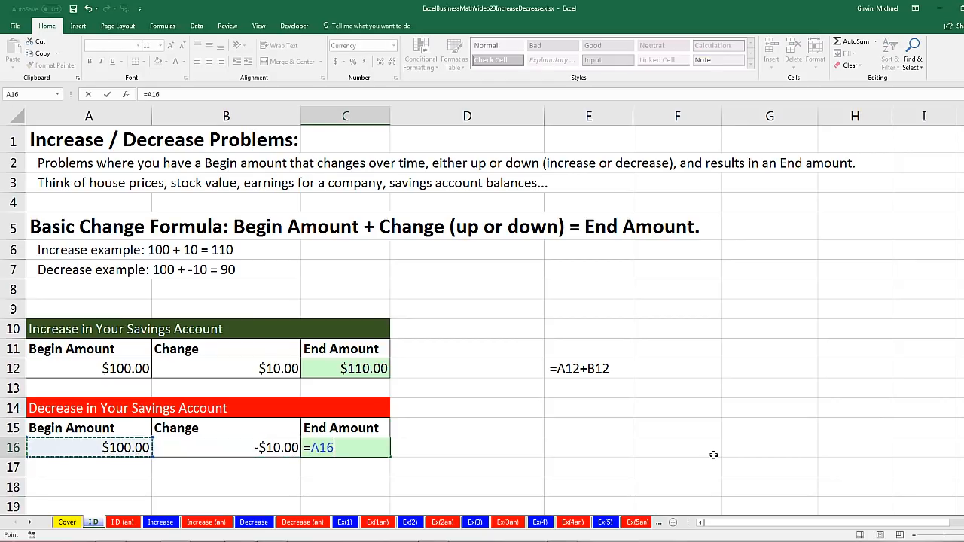
pyautogui.write('+')
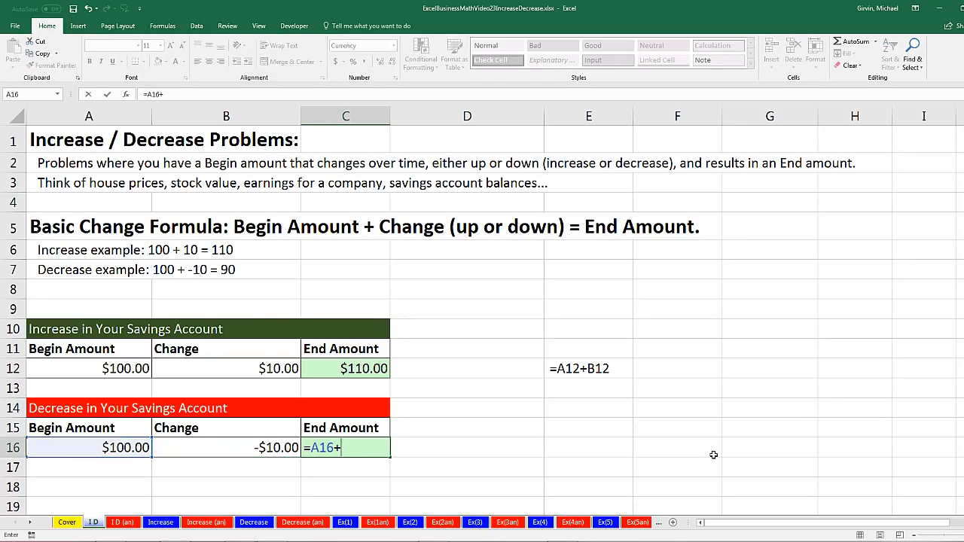
pyautogui.press('Left')
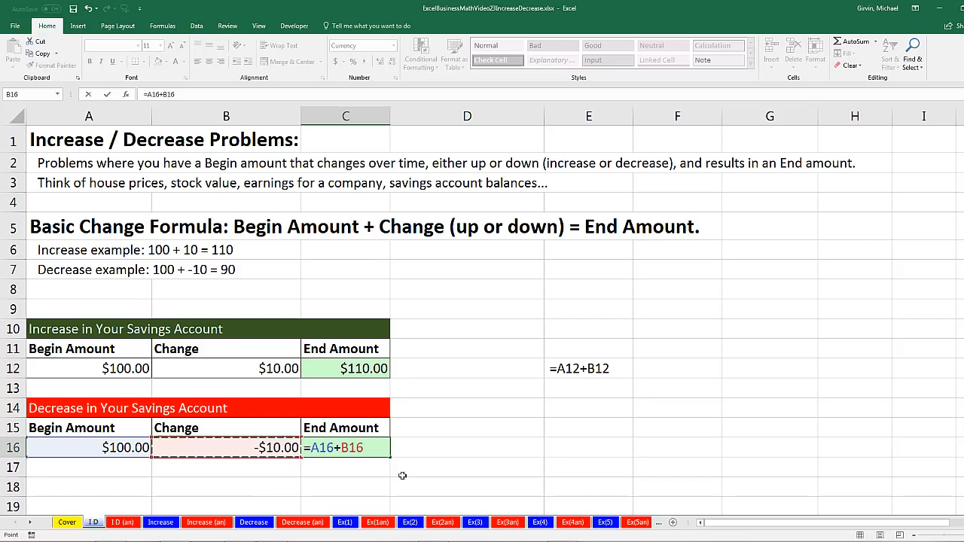
pyautogui.press('Return')
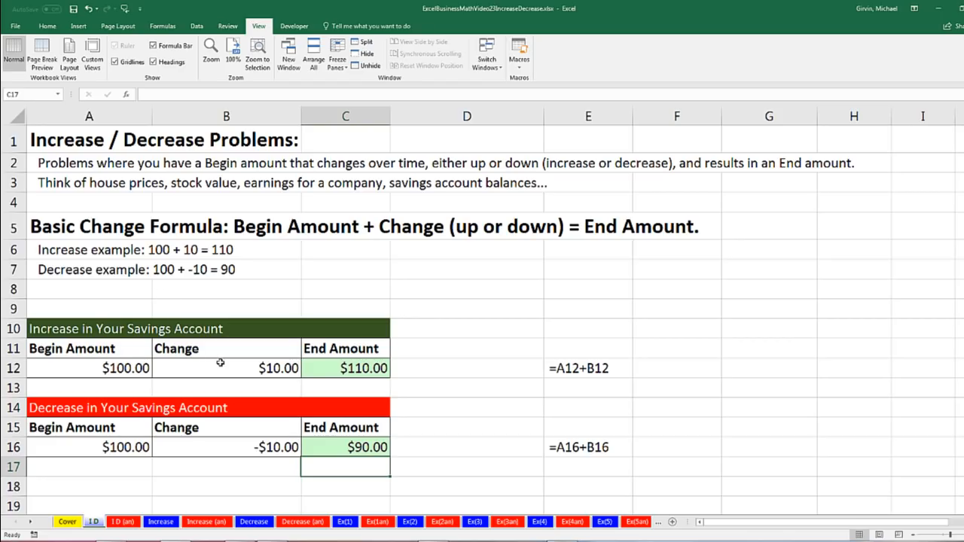
# Open the Increase sheet and review the start-of-month and end-of-month amounts on the savings account timeline
pyautogui.click(161, 523)
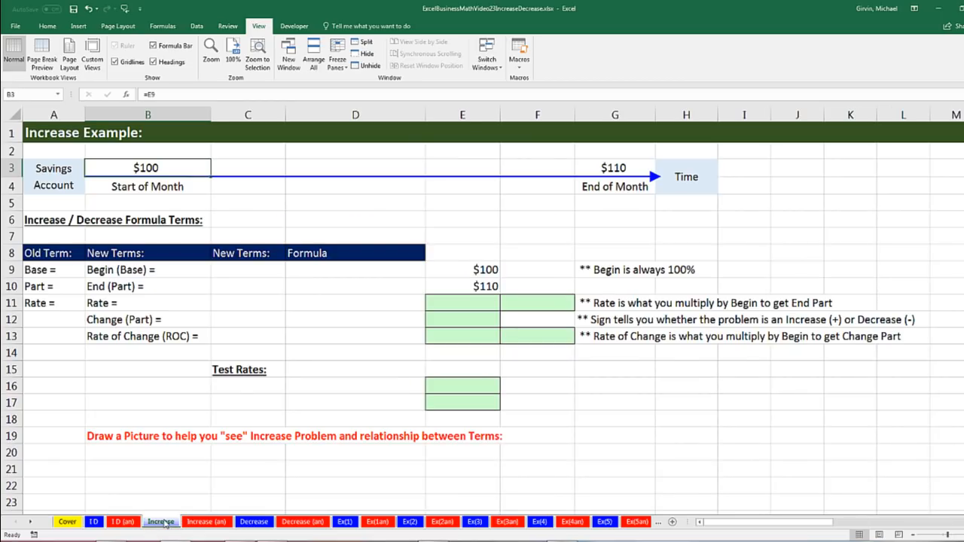
pyautogui.click(117, 188)
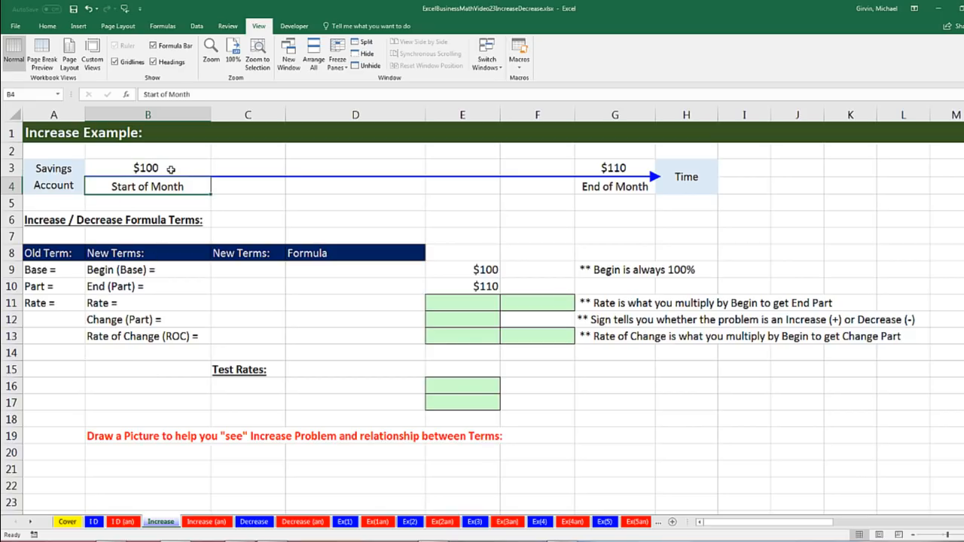
pyautogui.click(173, 170)
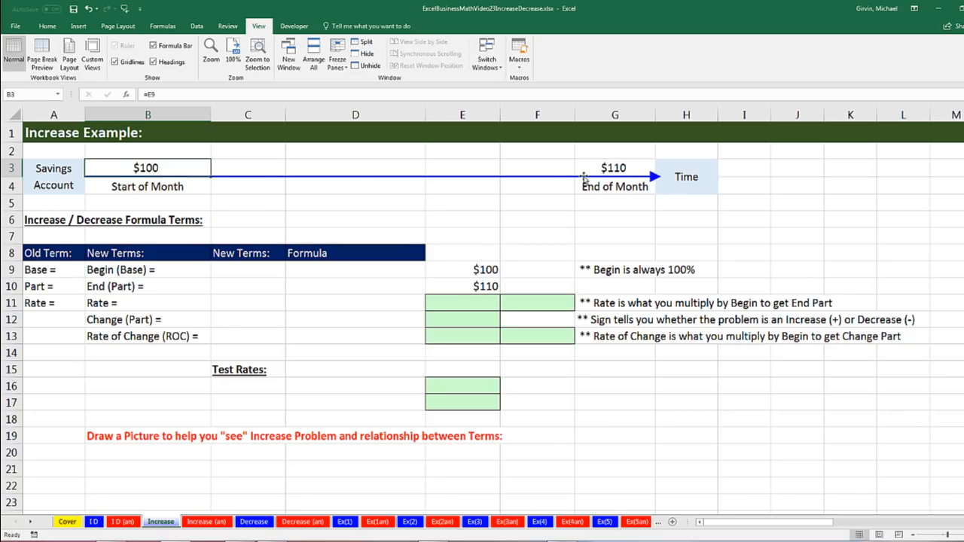
pyautogui.click(621, 188)
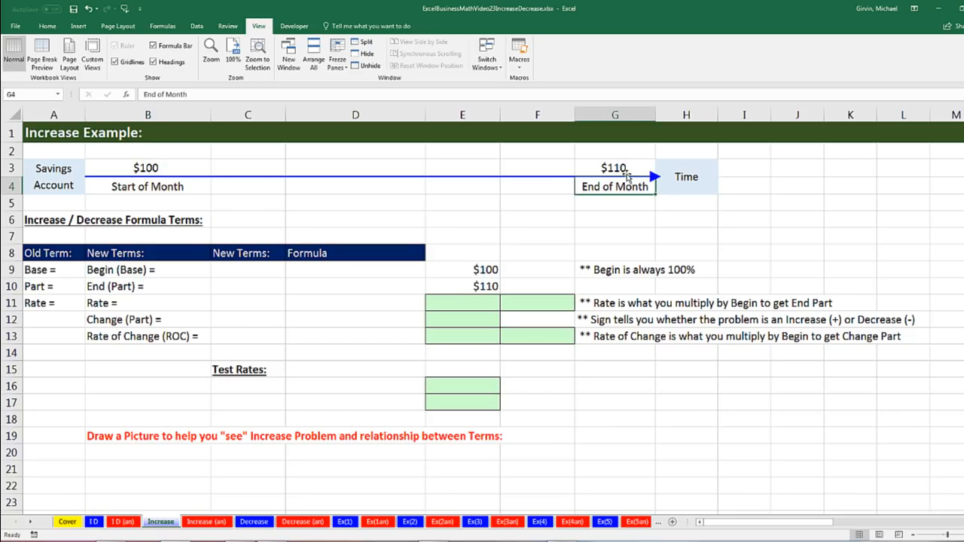
pyautogui.click(625, 168)
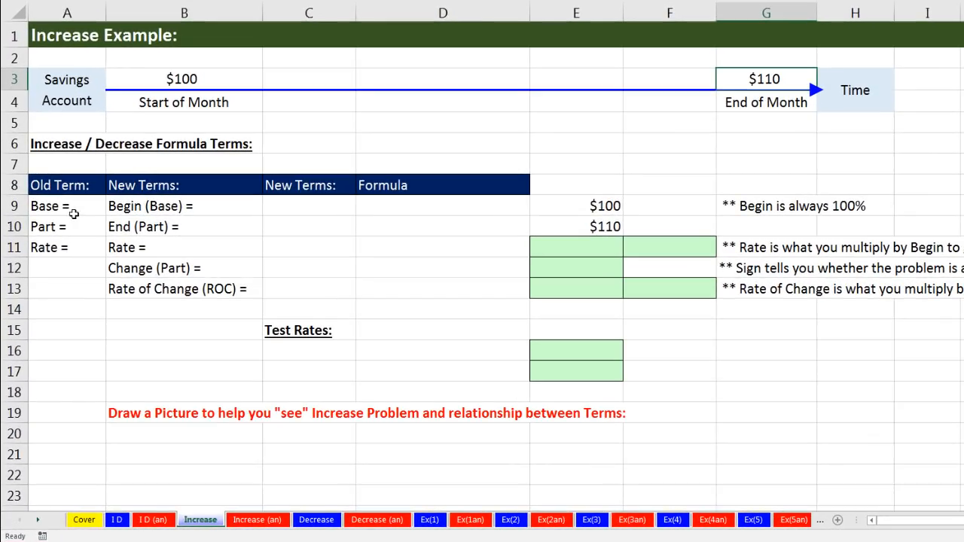
# Compare the old terms Base, Part and Rate in column A with the new terms in column B
pyautogui.moveTo(58, 192); pyautogui.dragTo(56, 242)
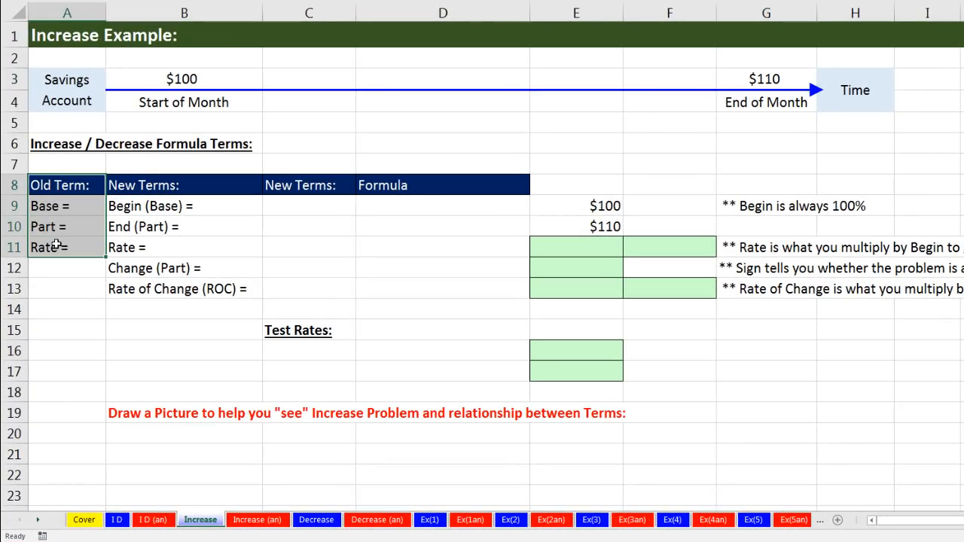
pyautogui.moveTo(166, 189); pyautogui.dragTo(176, 290)
pyautogui.click(90, 184)
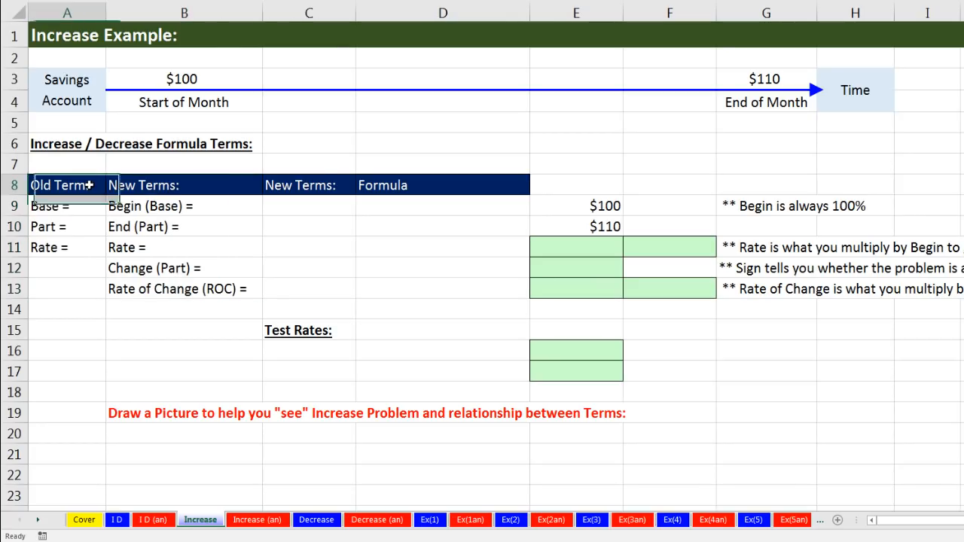
pyautogui.click(52, 211)
pyautogui.click(54, 229)
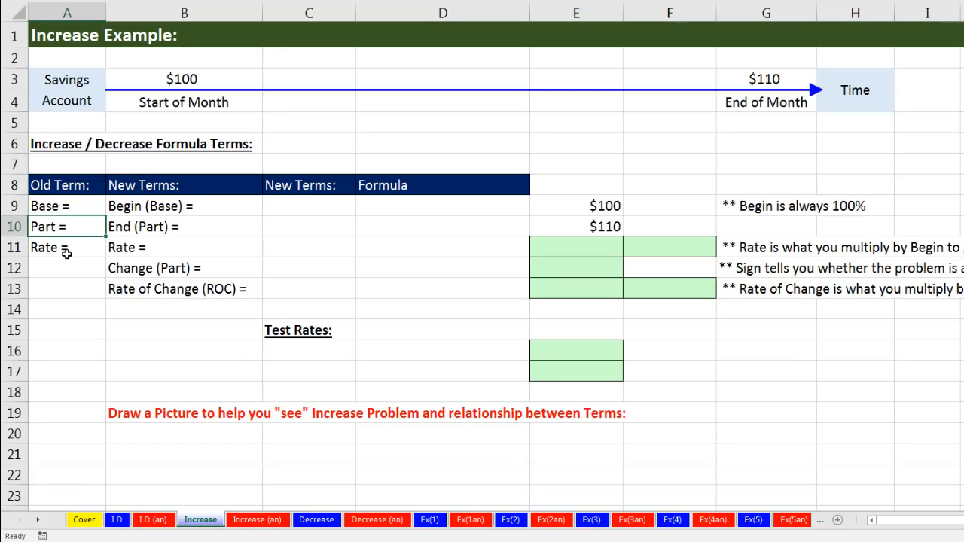
pyautogui.click(66, 252)
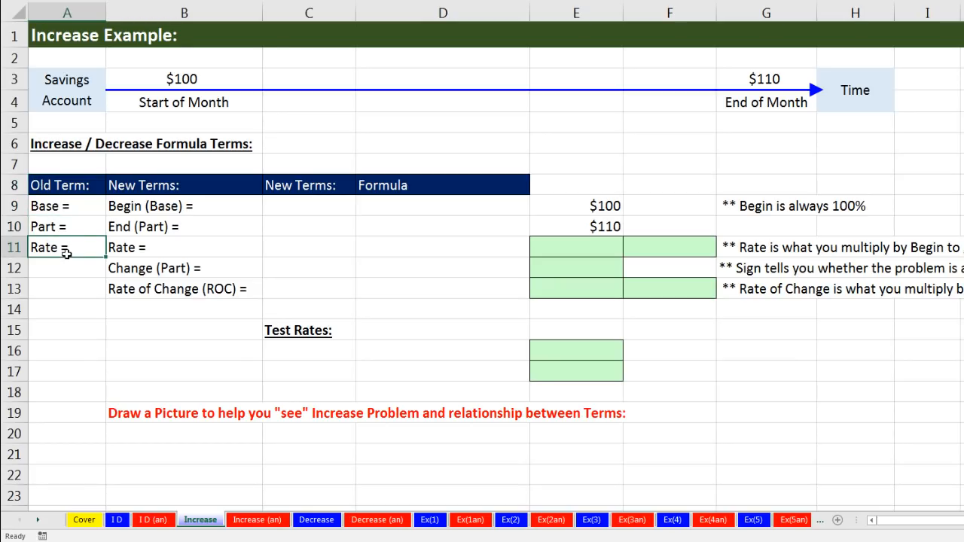
pyautogui.click(172, 206)
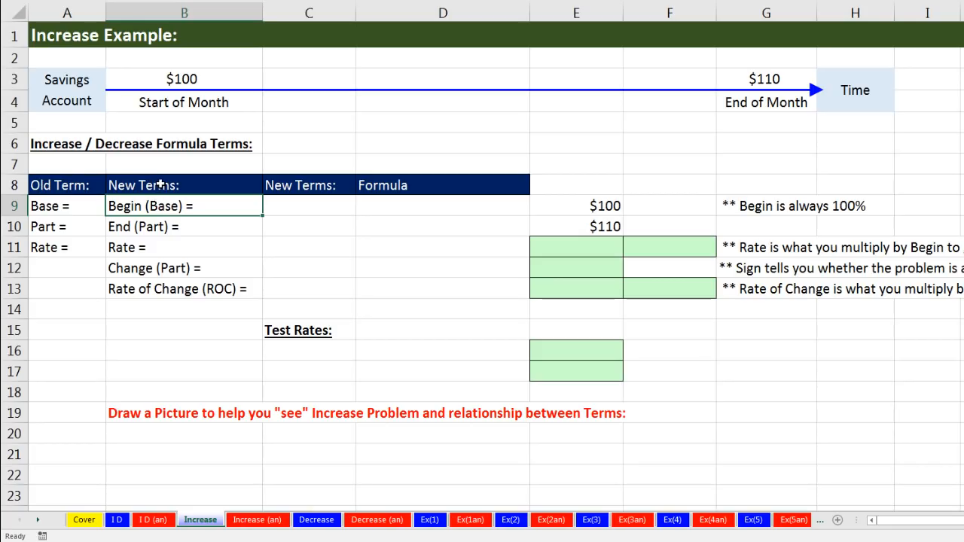
pyautogui.click(80, 226)
pyautogui.click(154, 229)
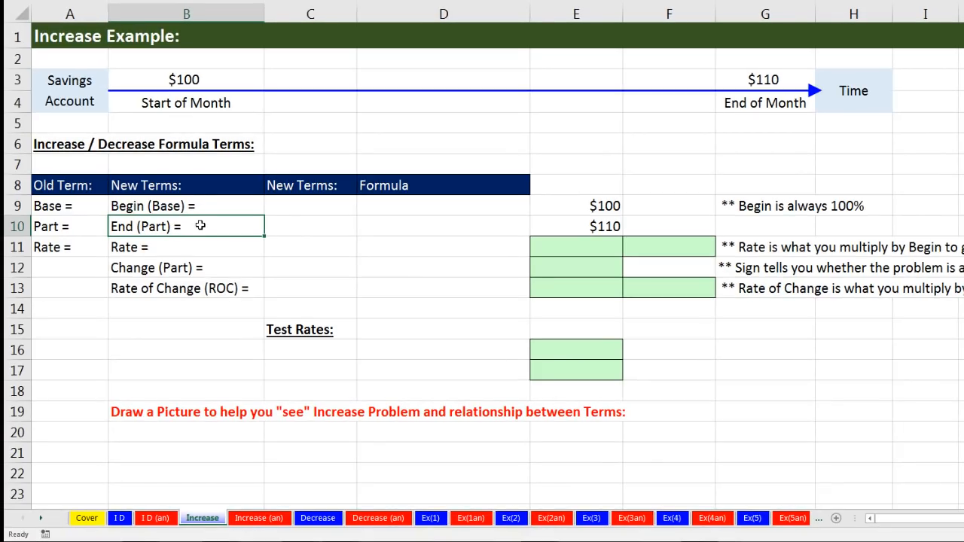
# Enter the new terms Begin in C9 and End Part in C10
pyautogui.click(282, 207)
pyautogui.write('Begin')
pyautogui.press('Return')
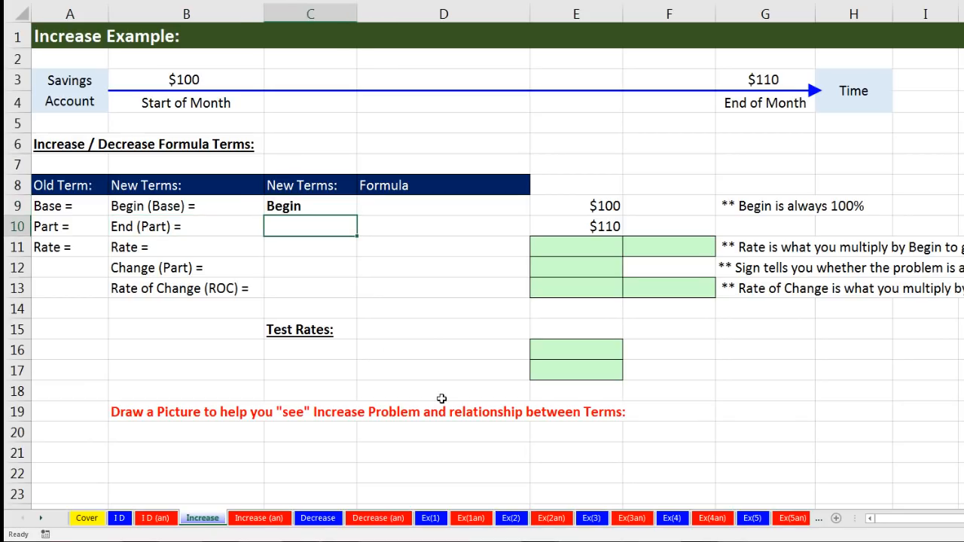
pyautogui.write('End Part')
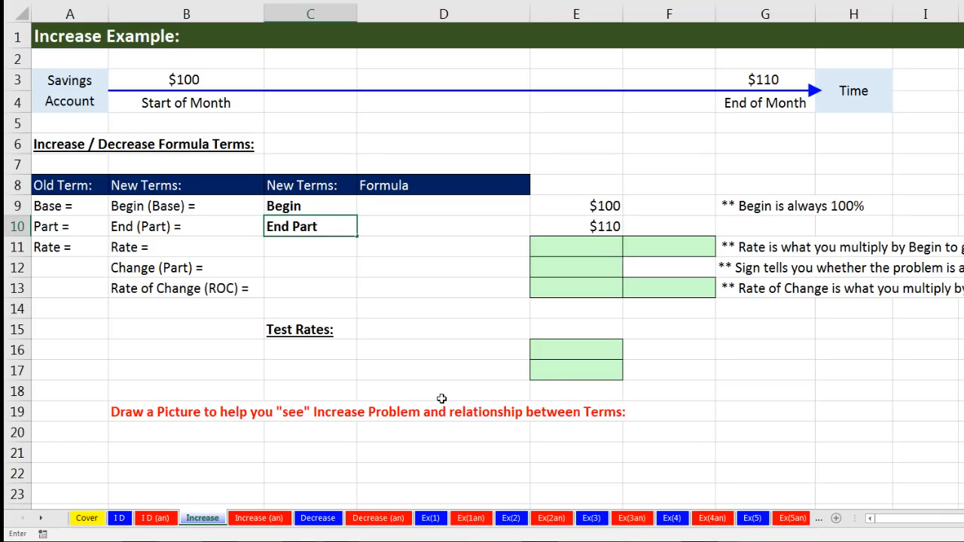
pyautogui.press('Return')
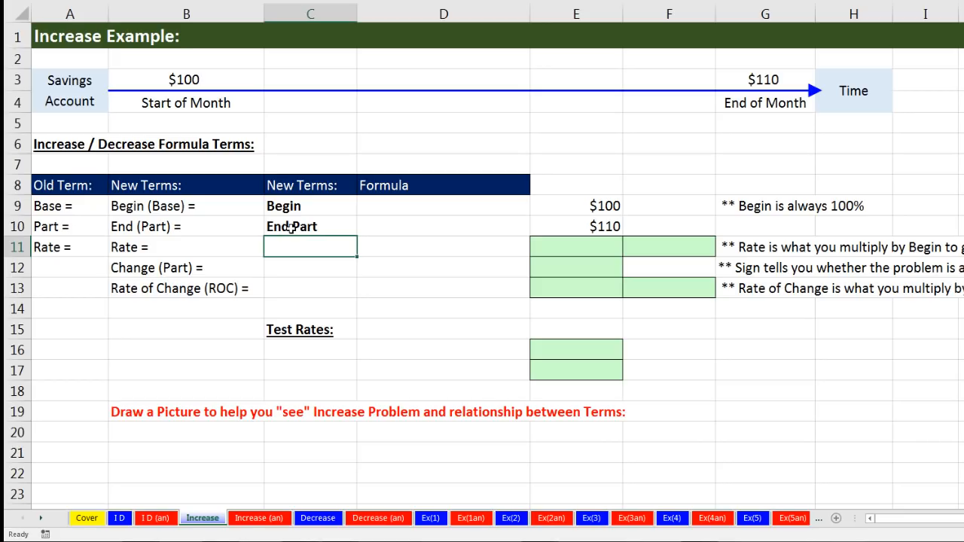
# Review the Change (Part) label against the timeline's start and end amounts, and enter the new term Change Part in C12
pyautogui.click(220, 275)
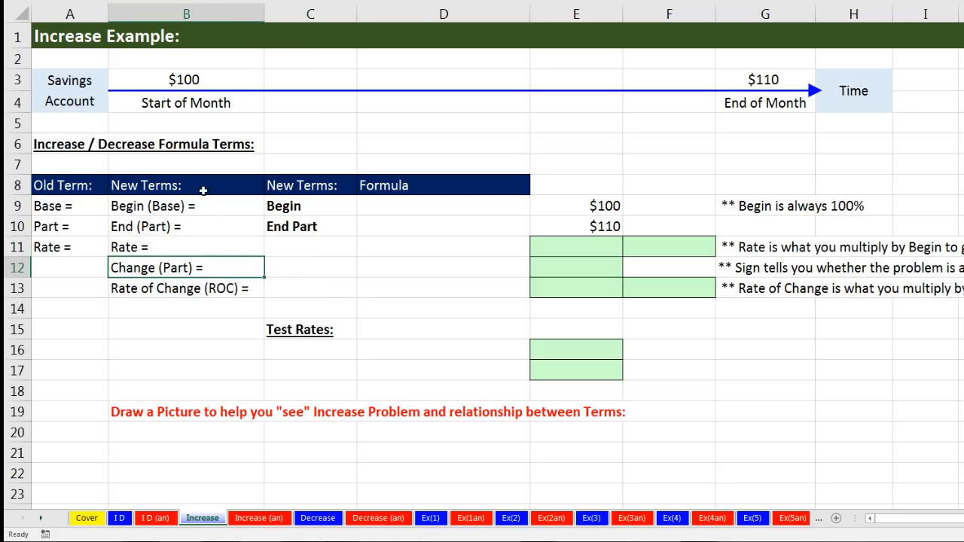
pyautogui.click(201, 76)
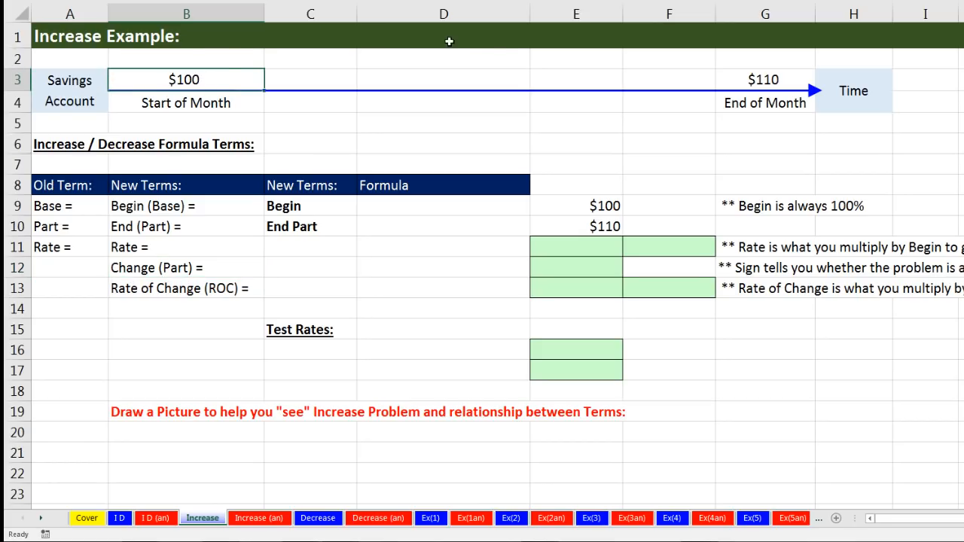
pyautogui.click(752, 79)
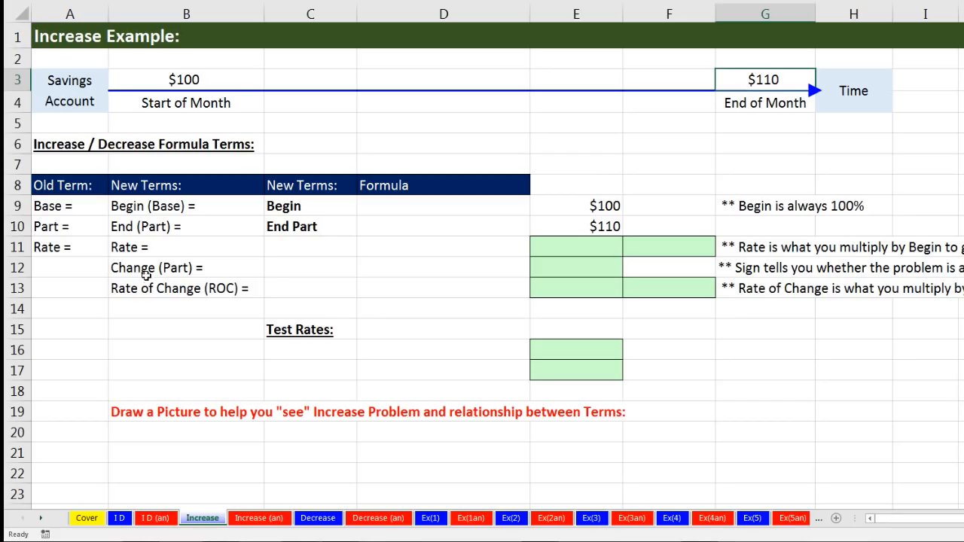
pyautogui.click(272, 269)
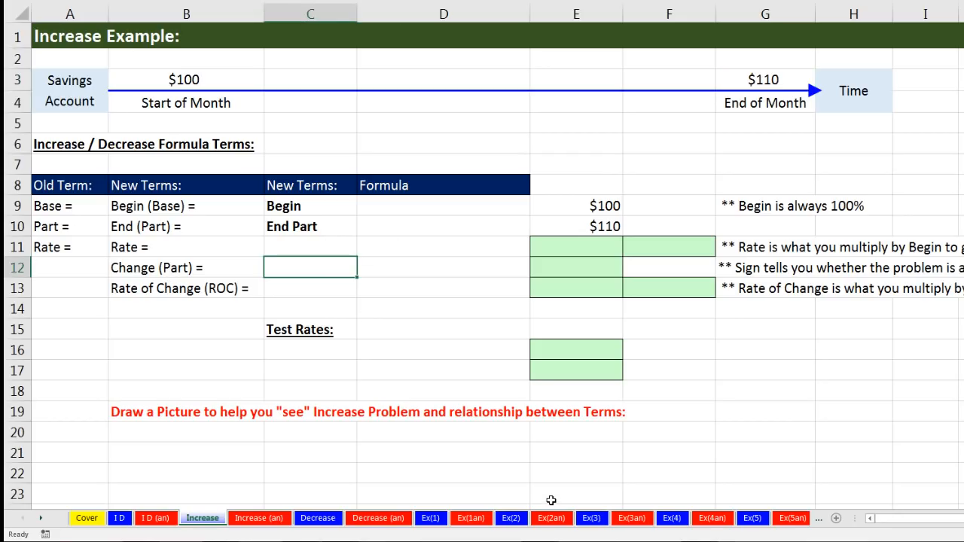
pyautogui.write('Change Part')
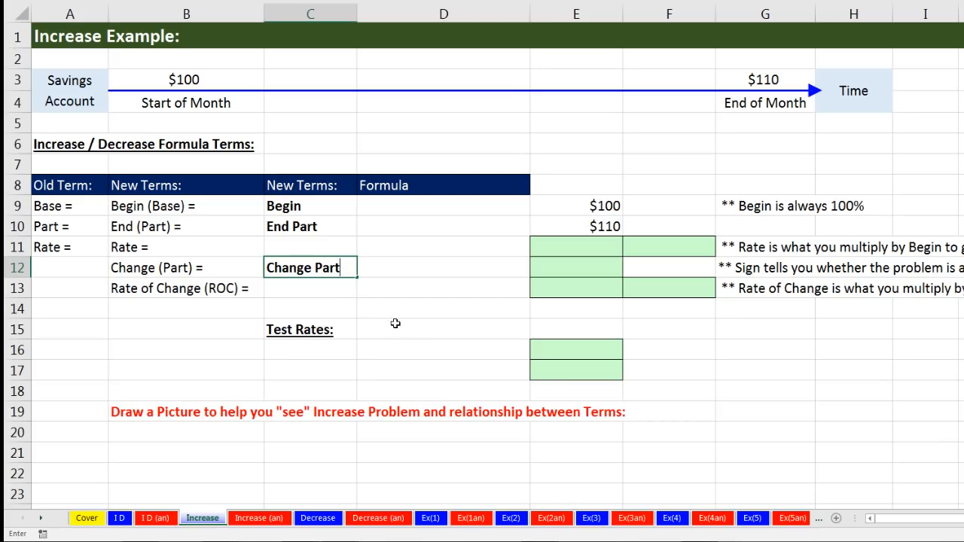
pyautogui.press('Return')
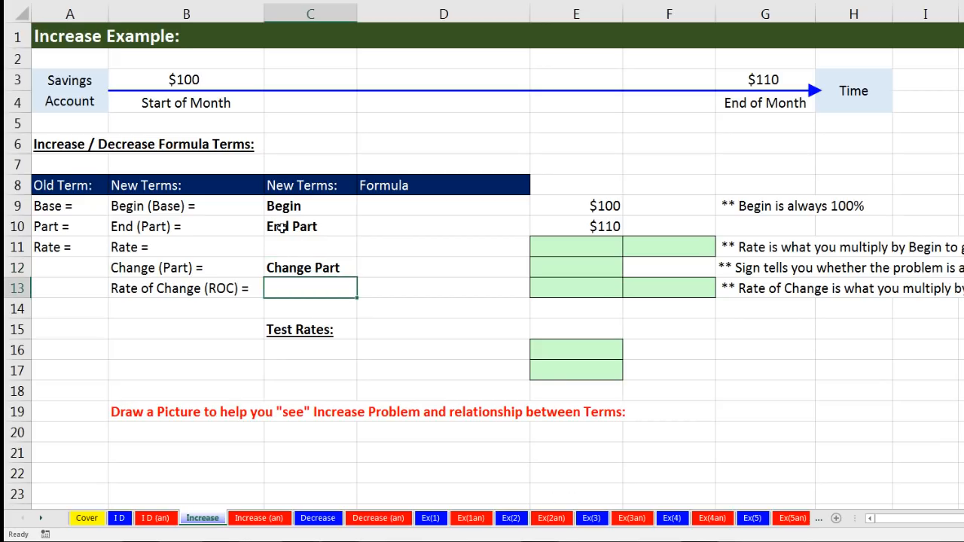
# Examine the End Part, Change Part and Begin terms alongside the begin and end amounts in column E
pyautogui.click(320, 226)
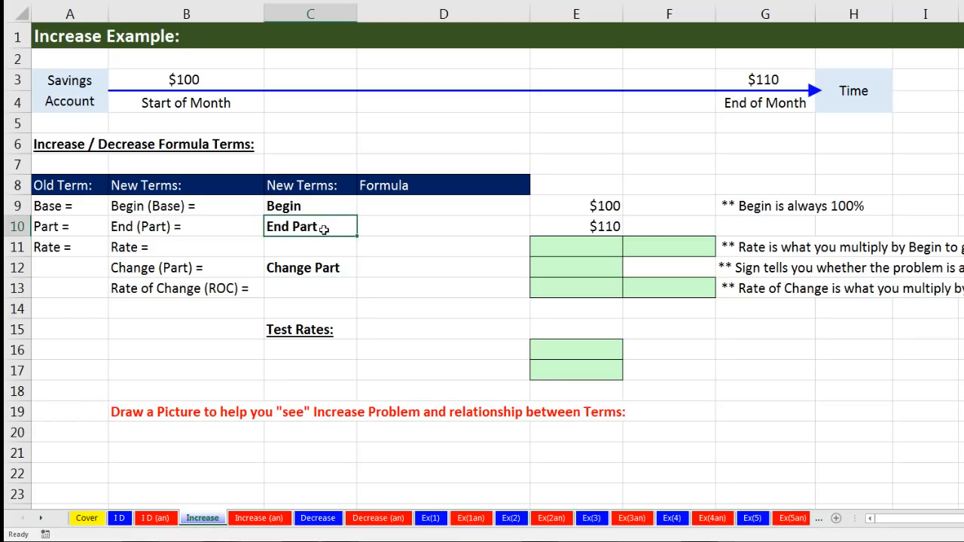
pyautogui.click(331, 267)
pyautogui.moveTo(336, 205); pyautogui.dragTo(571, 203)
pyautogui.click(577, 204)
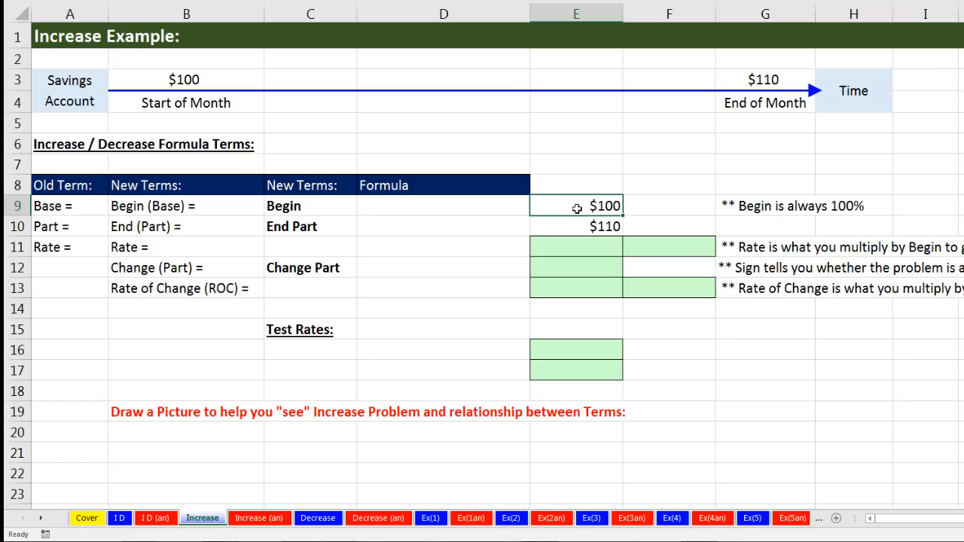
pyautogui.click(320, 225)
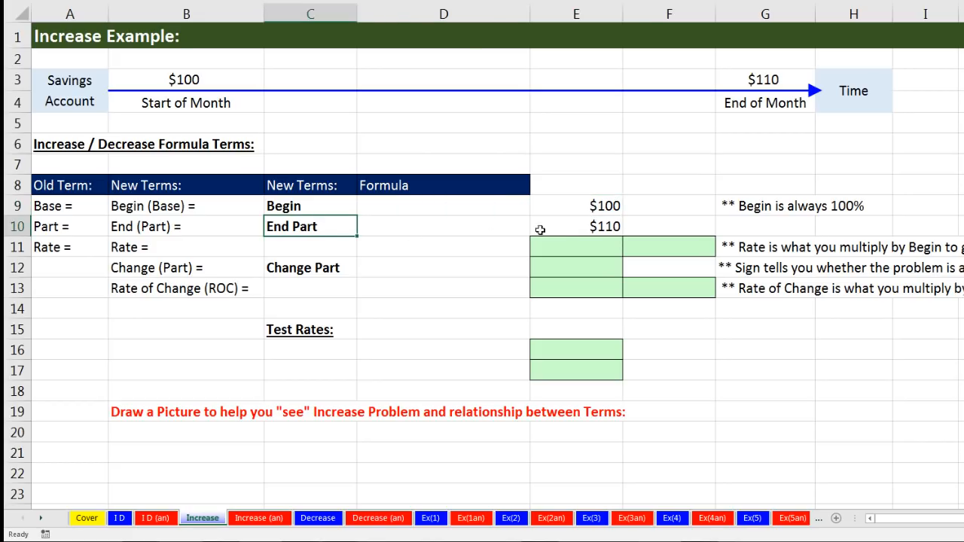
pyautogui.click(565, 229)
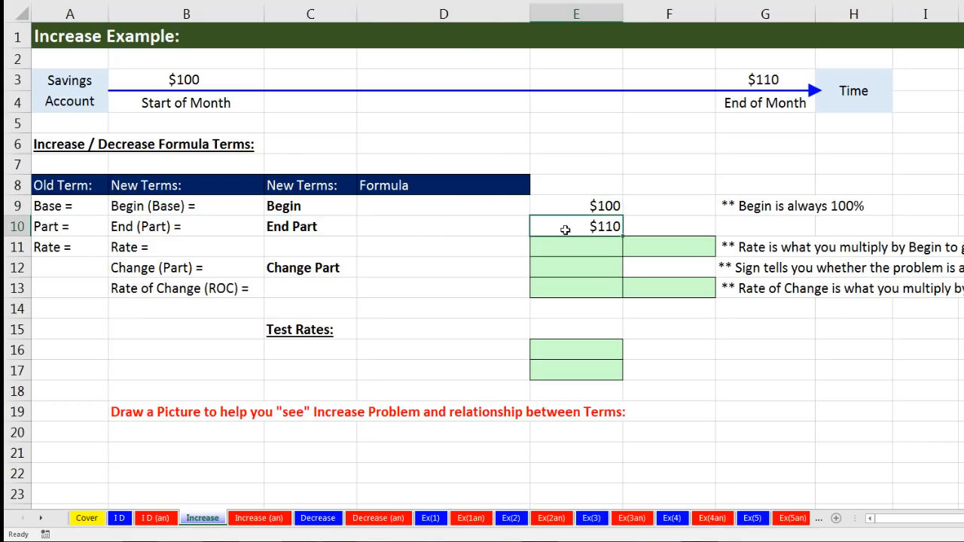
pyautogui.click(292, 246)
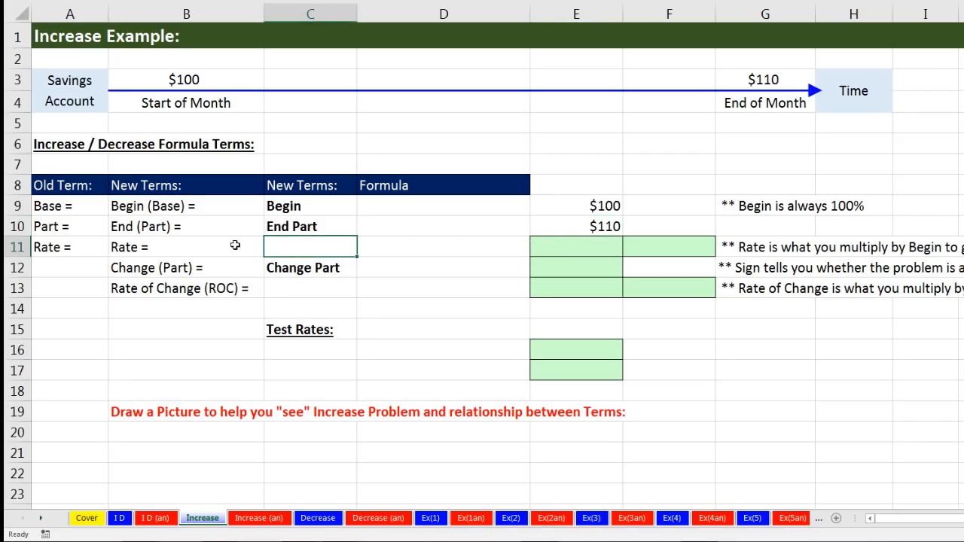
# Compare the old and new Rate labels in row 11, and enter the new term Rate in C11
pyautogui.click(62, 245)
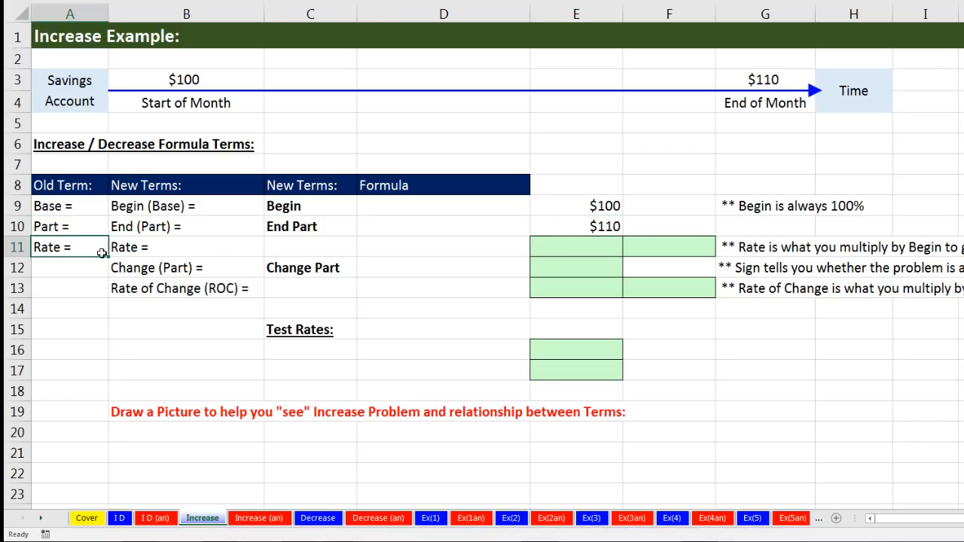
pyautogui.click(181, 244)
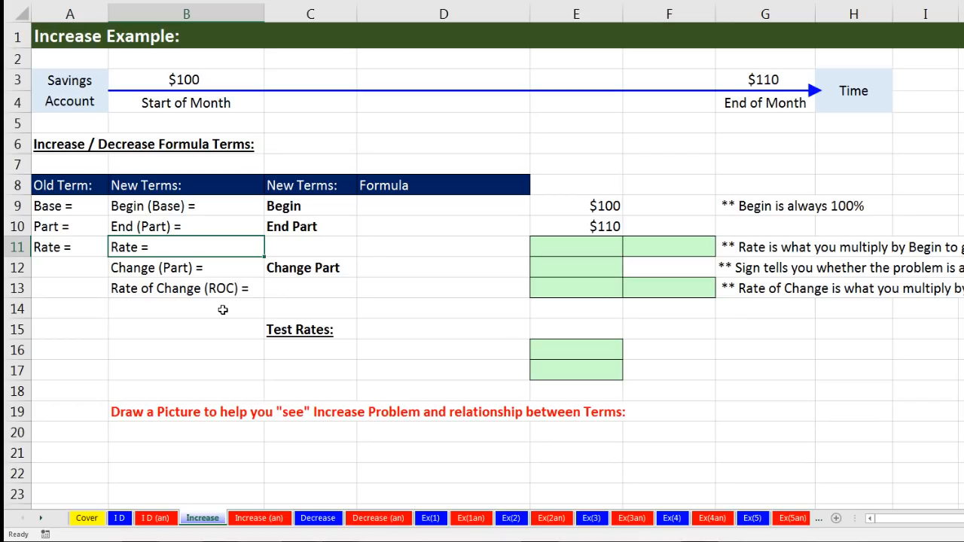
pyautogui.click(305, 246)
pyautogui.write('RAte')
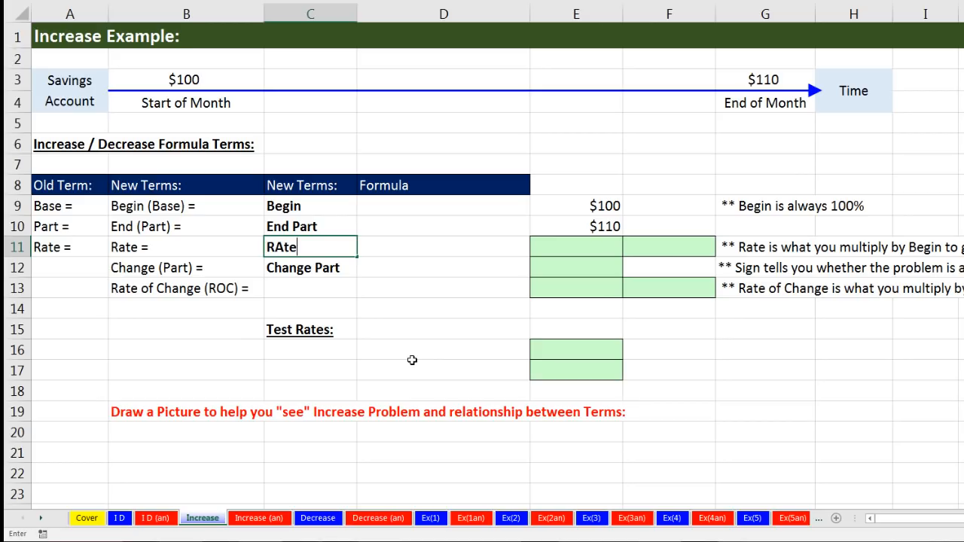
pyautogui.press('Tab')
# Cover the Rate section of the Part, Base and Rate circle with the hand picture, and move the hand back off the circle
pyautogui.moveTo(388, 210); pyautogui.dragTo(398, 228)
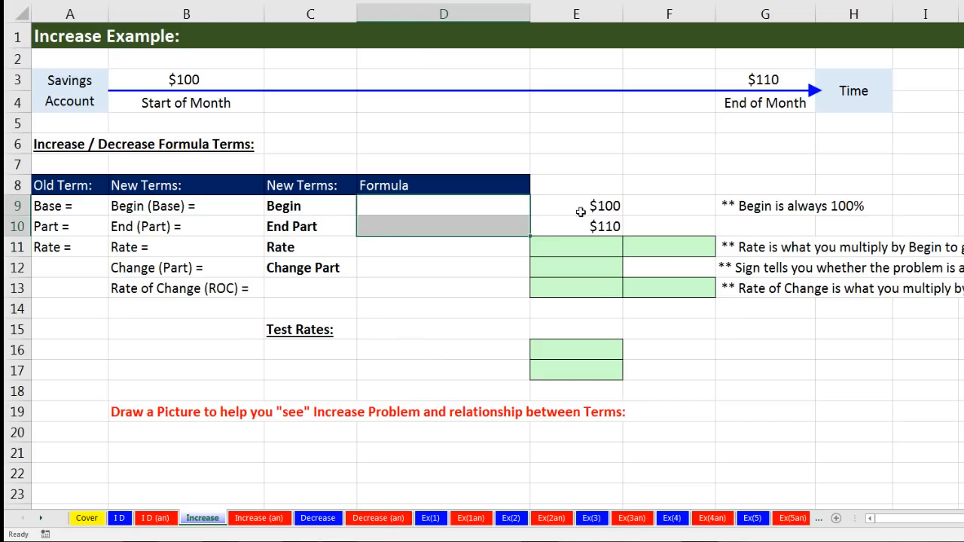
pyautogui.click(429, 251)
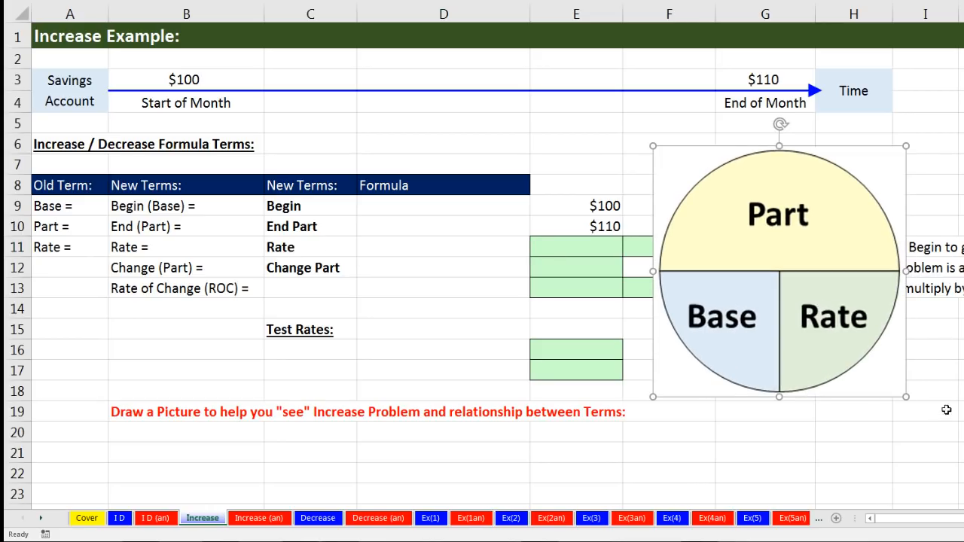
pyautogui.click(922, 363)
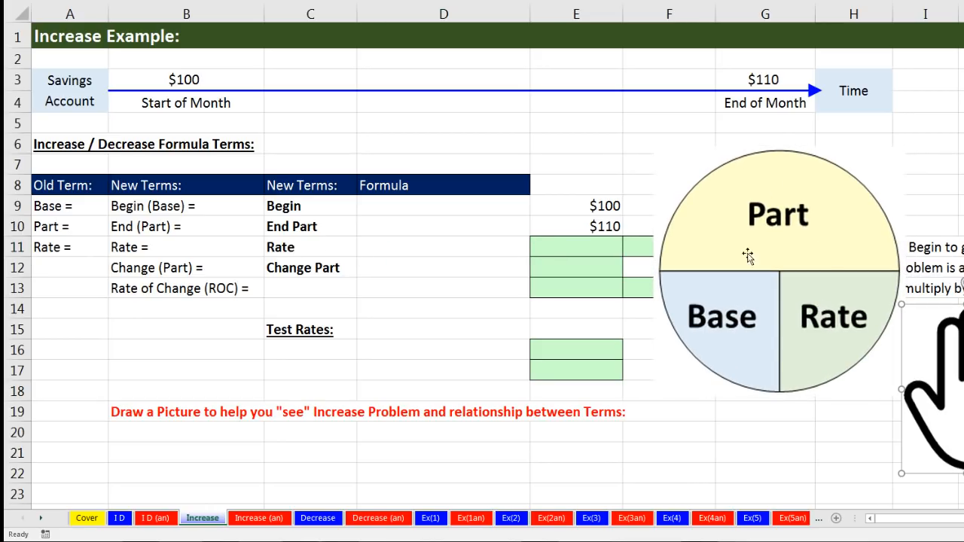
pyautogui.moveTo(958, 411); pyautogui.dragTo(839, 375)
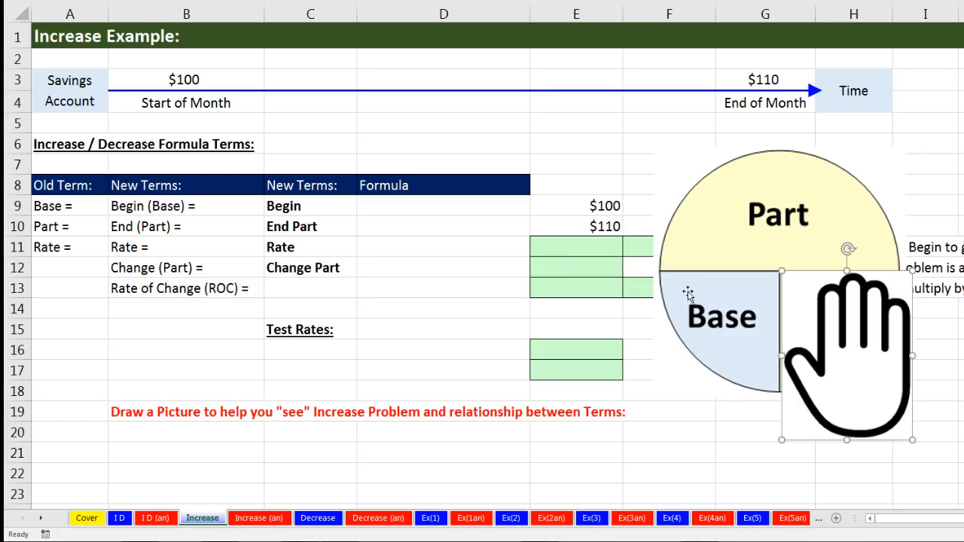
pyautogui.moveTo(839, 343); pyautogui.dragTo(963, 375)
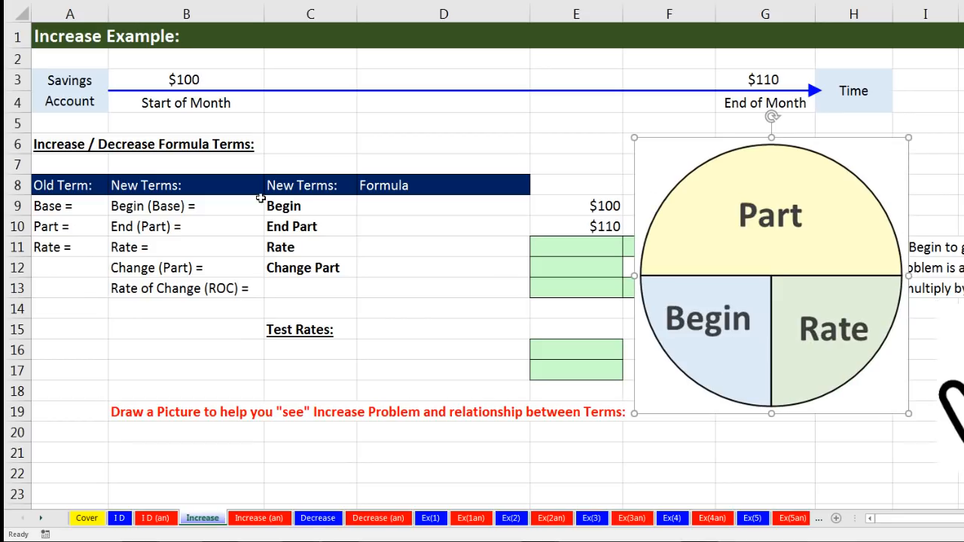
# Cover the Rate section with the hand picture, first on the Part and Begin circle and again on the End Part and Begin circle
pyautogui.moveTo(957, 394); pyautogui.dragTo(883, 381)
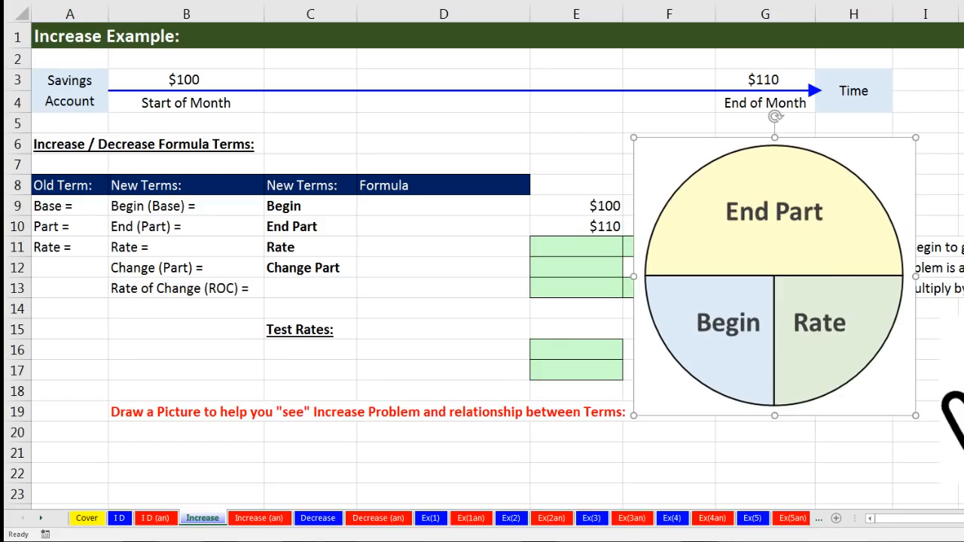
pyautogui.click(961, 185)
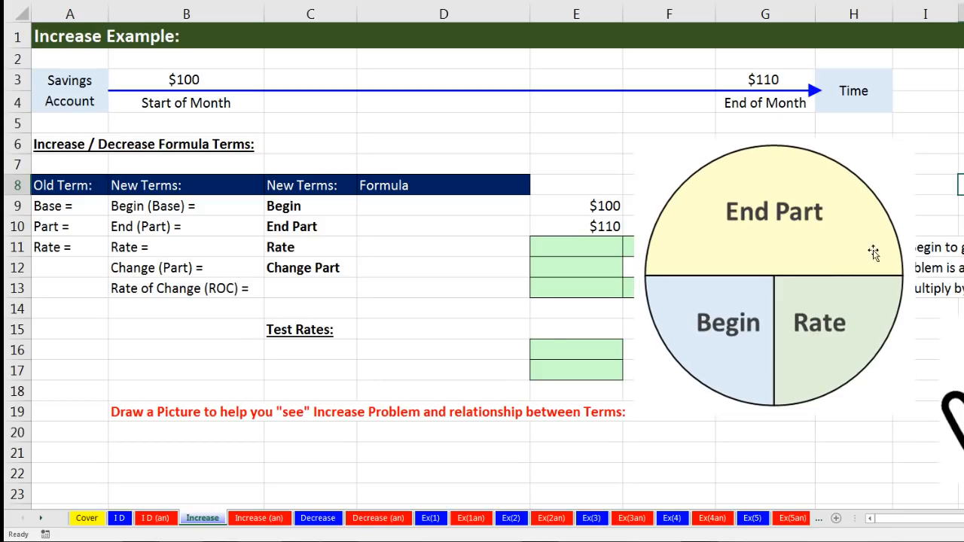
pyautogui.moveTo(963, 417); pyautogui.dragTo(827, 359)
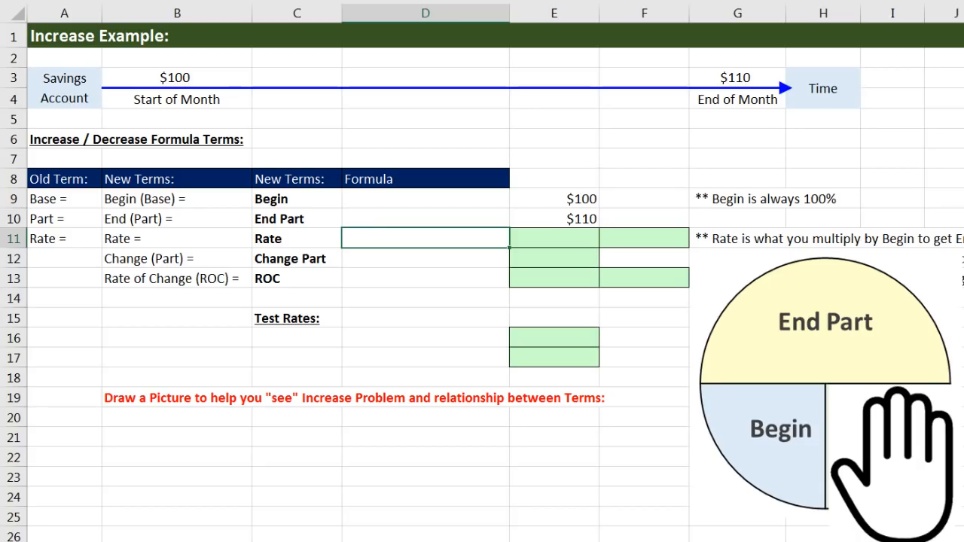
# Enter the Rate formula description End Part / Begin in D11
pyautogui.write('End Part / Begi')
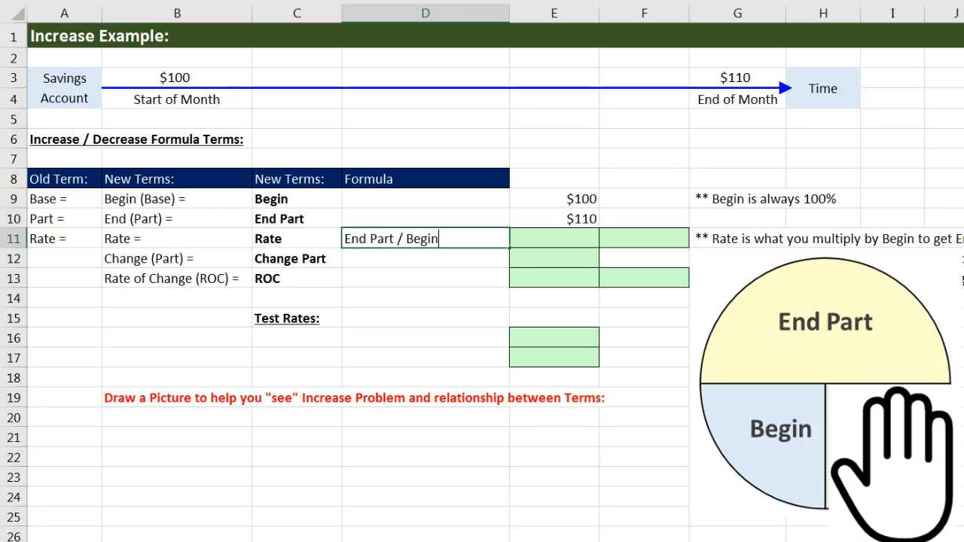
pyautogui.write('n')
pyautogui.press('Tab')
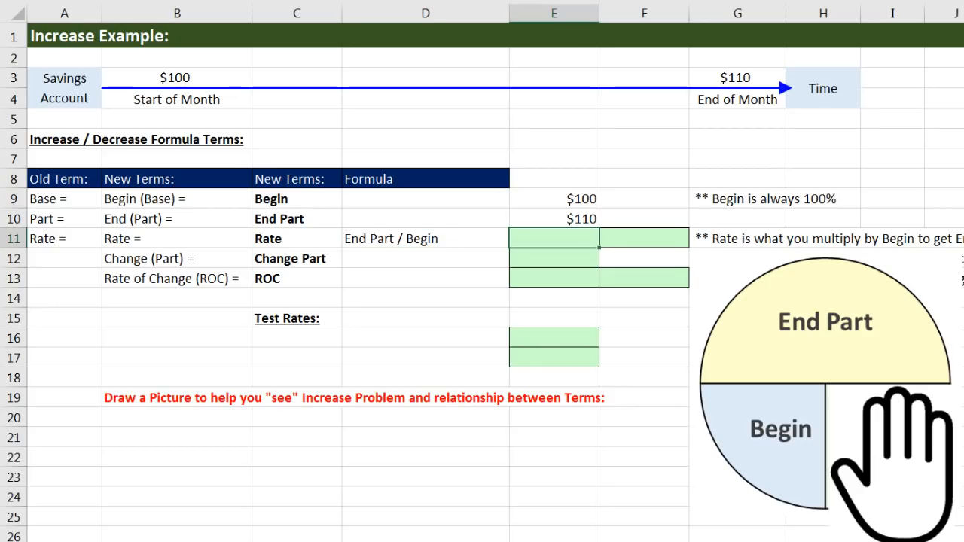
# Calculate the Rate in E11 by dividing the End Part amount by the Begin amount with =E10/E9
pyautogui.write('=')
pyautogui.press('Up')
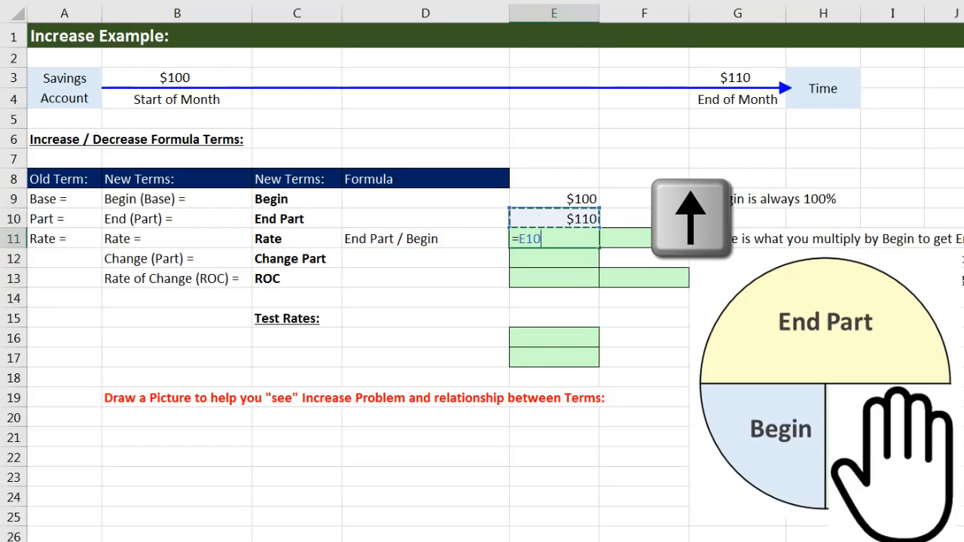
pyautogui.write('/')
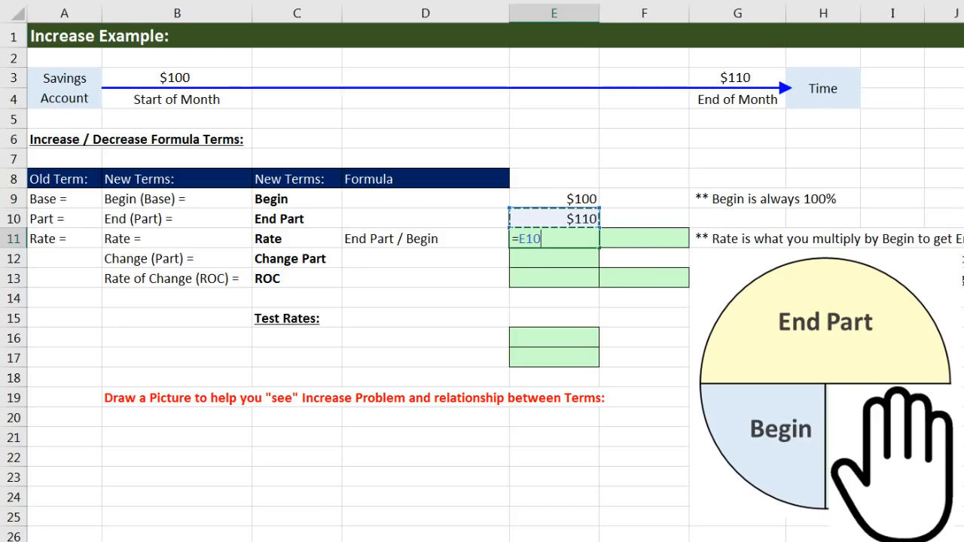
pyautogui.press('Up')
pyautogui.press('Up')
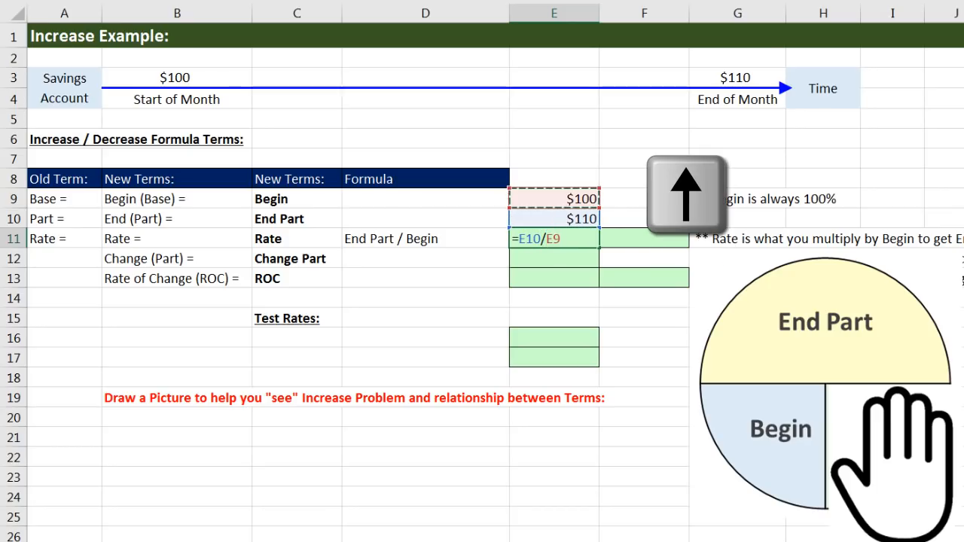
pyautogui.press('Tab')
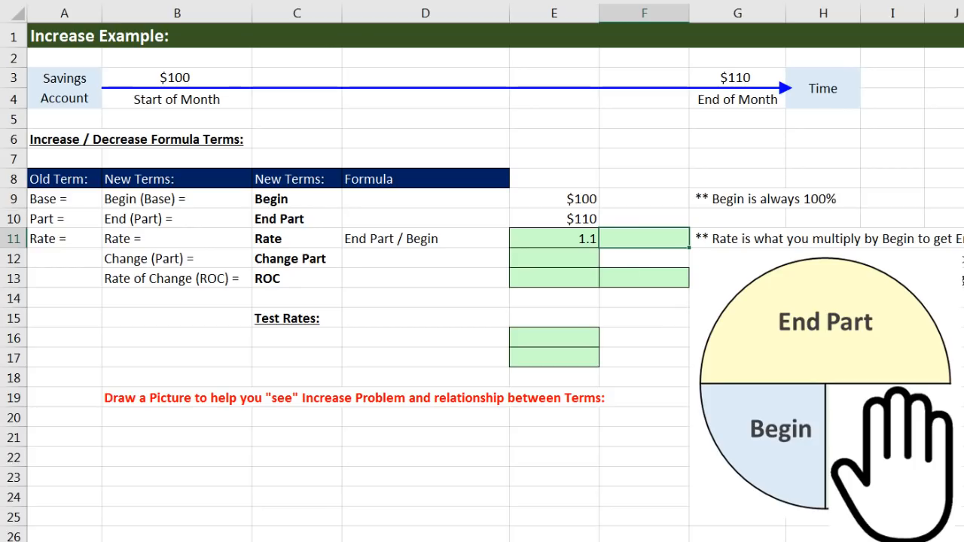
# Link F11 to the calculated rate with =E11, and format it as Percentage
pyautogui.write('=')
pyautogui.press('Left')
pyautogui.hotkey('ctrl', 'Return')
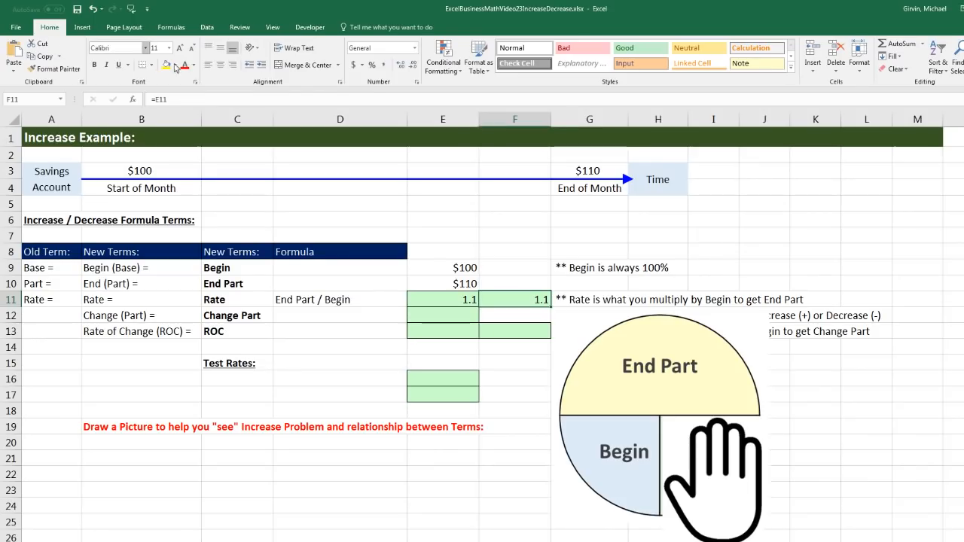
pyautogui.click(415, 47)
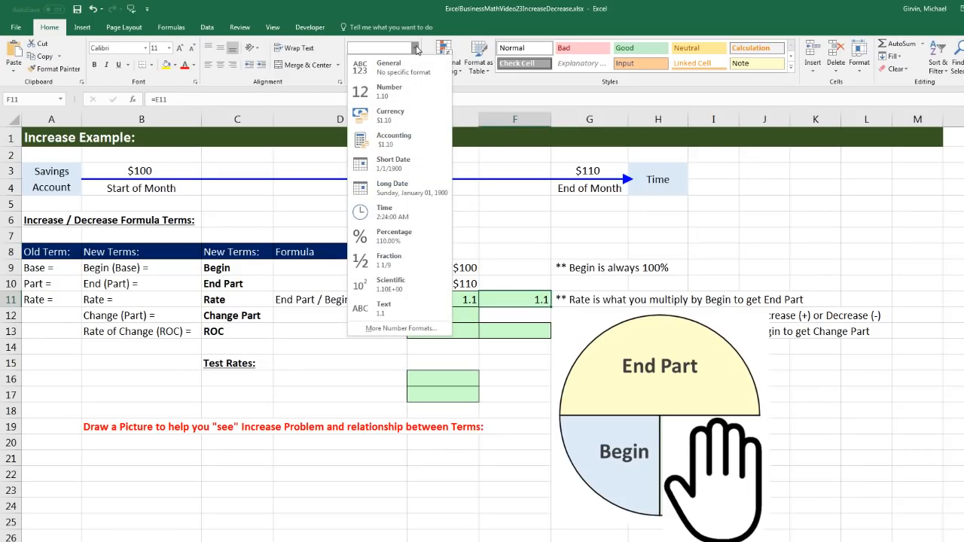
pyautogui.click(422, 237)
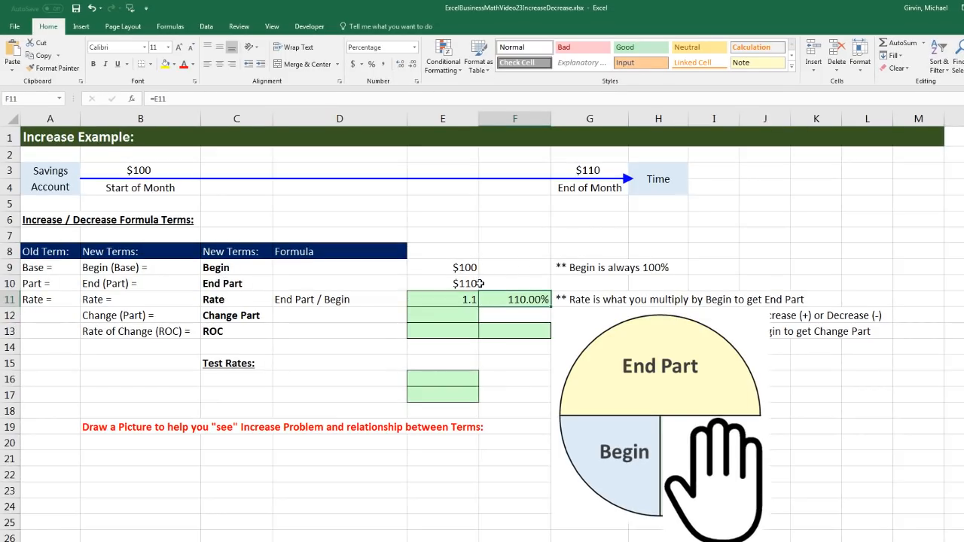
# Examine the decimal and percentage rates in E11 and F11 against the Begin and End Part amounts, then review the Rate and Change Part terms
pyautogui.click(475, 283)
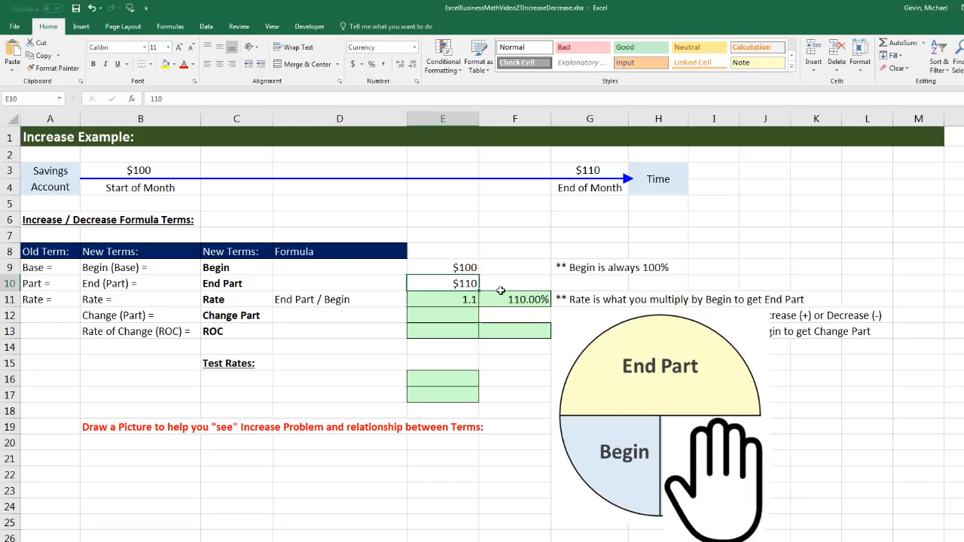
pyautogui.click(470, 267)
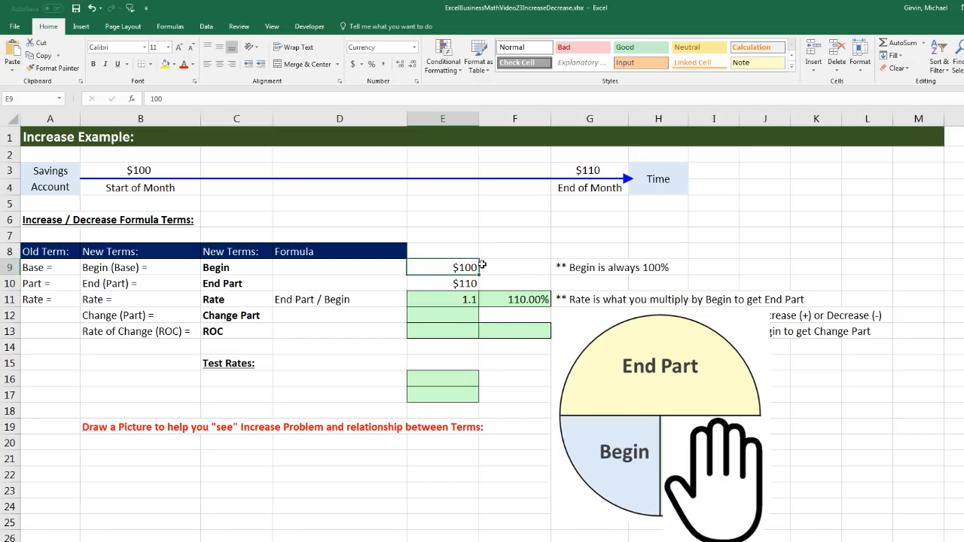
pyautogui.click(520, 299)
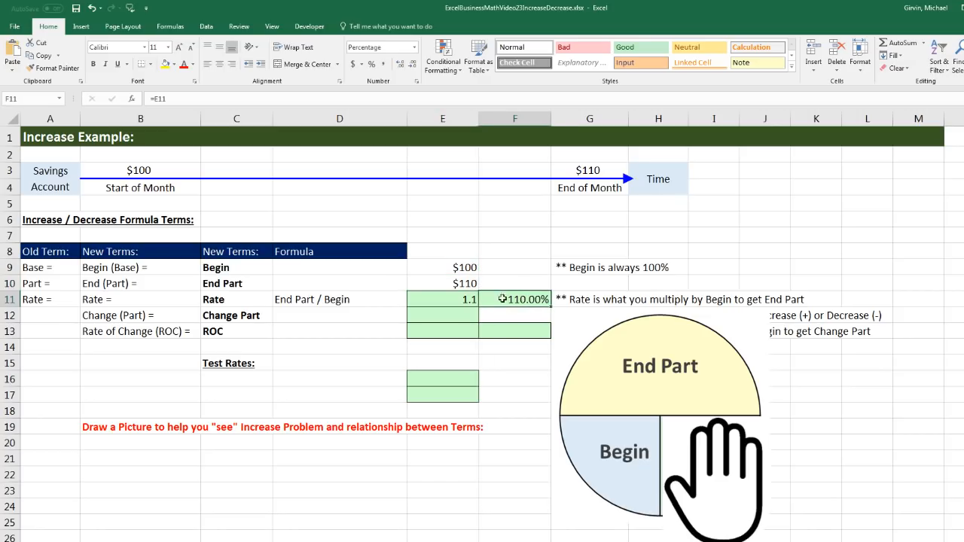
pyautogui.click(464, 300)
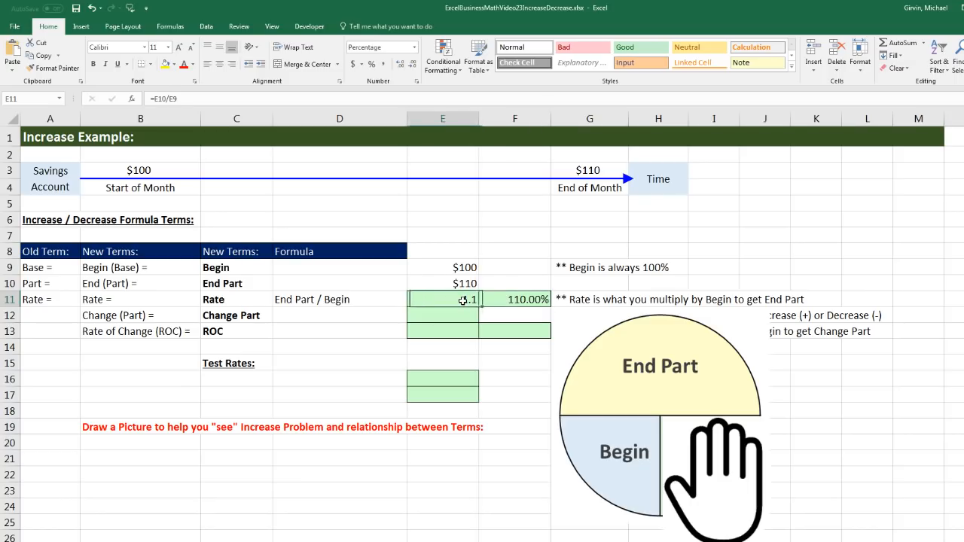
pyautogui.click(470, 285)
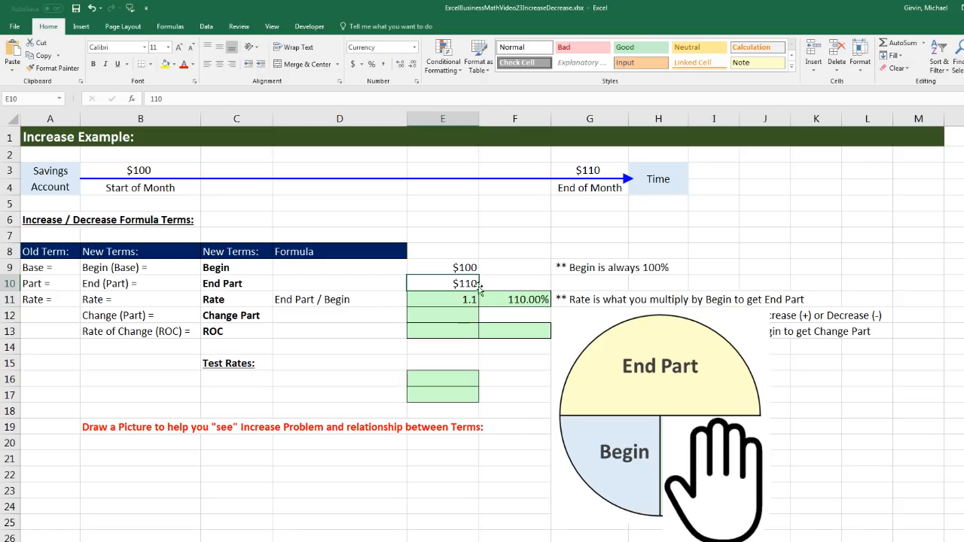
pyautogui.click(462, 300)
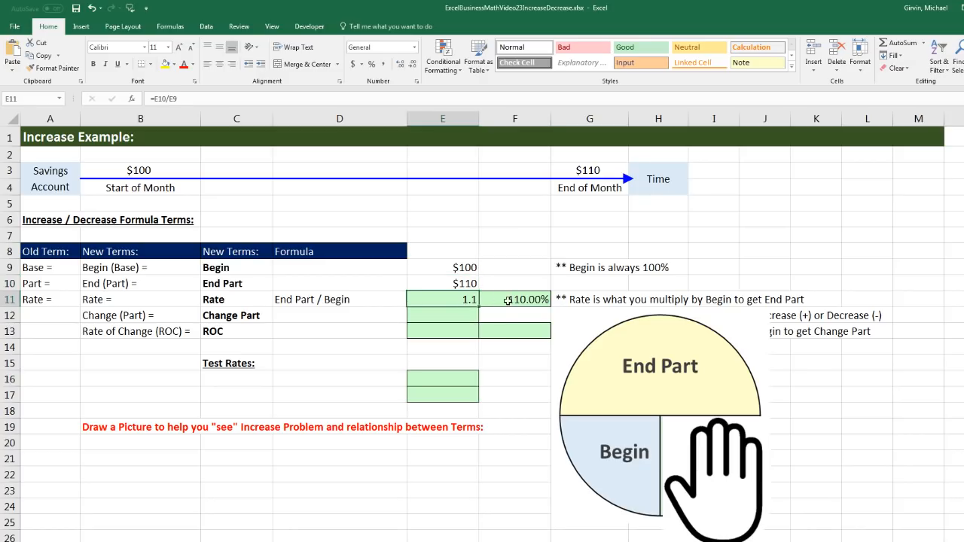
pyautogui.click(510, 300)
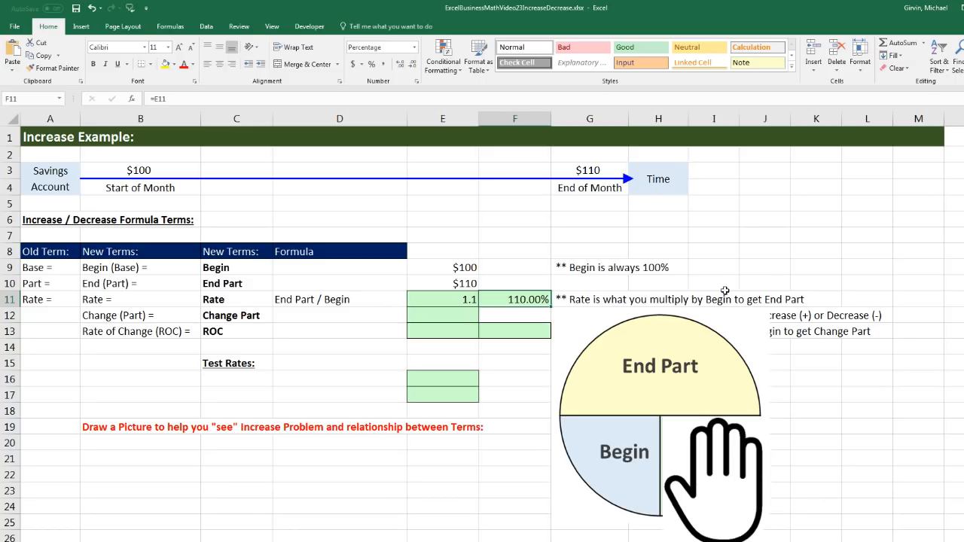
pyautogui.click(463, 303)
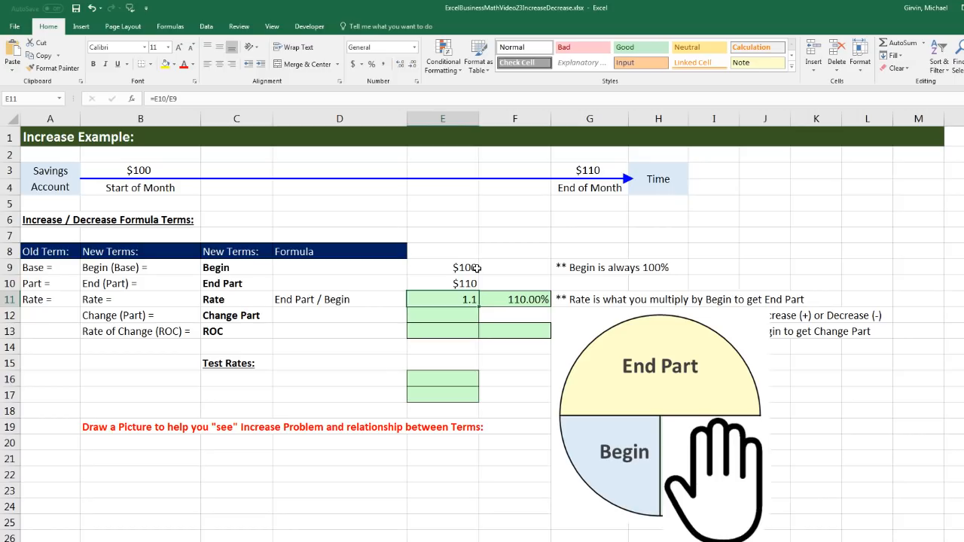
pyautogui.click(470, 282)
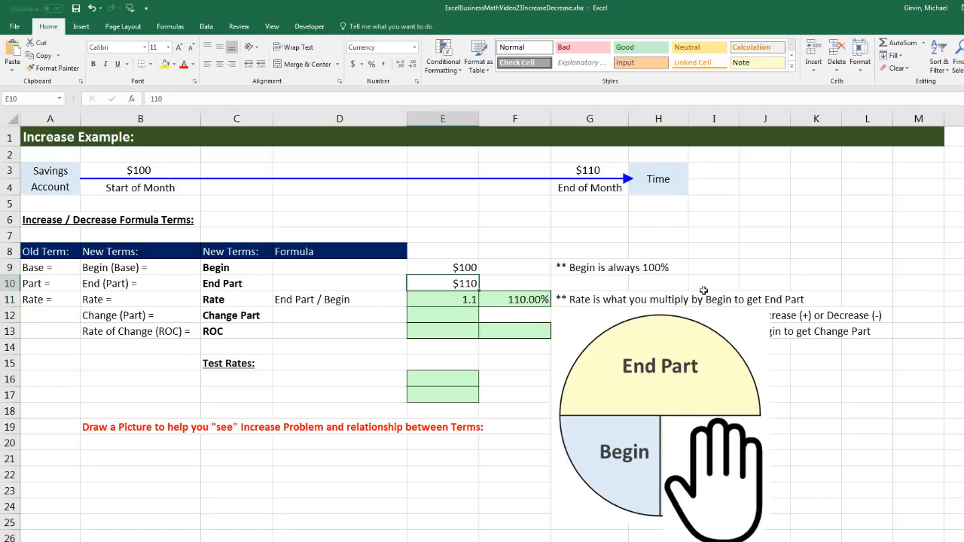
pyautogui.click(253, 301)
pyautogui.click(251, 316)
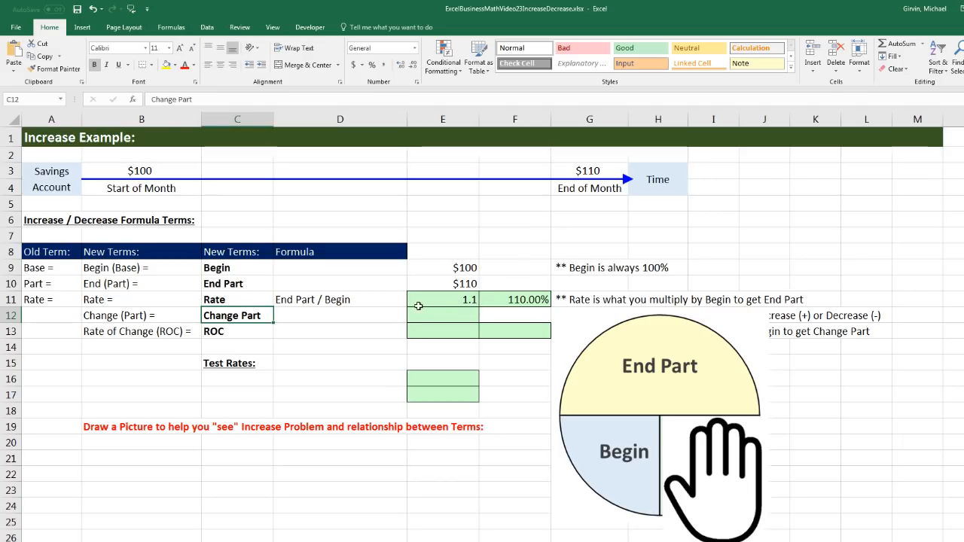
# Enter the Change Part formula description End - Begin in D12
pyautogui.click(378, 315)
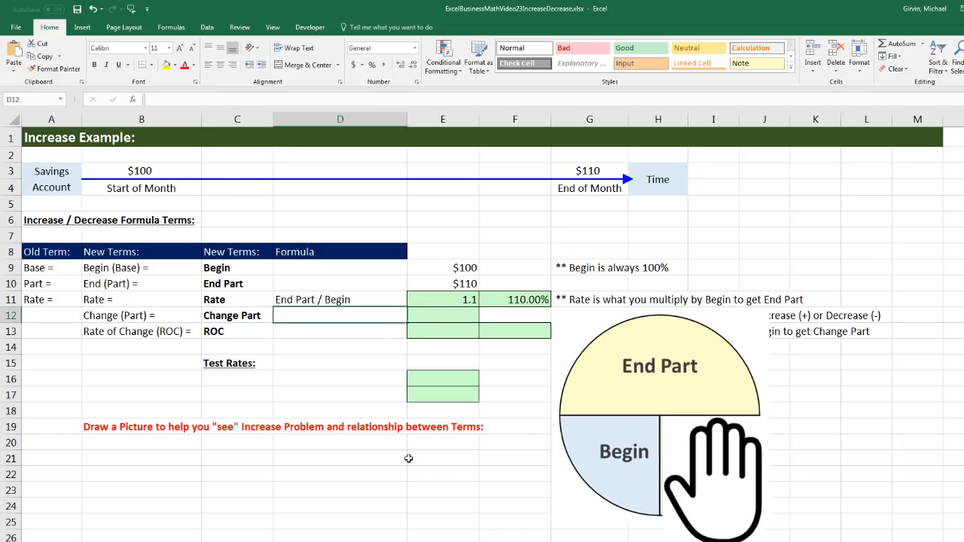
pyautogui.write('End - Begin')
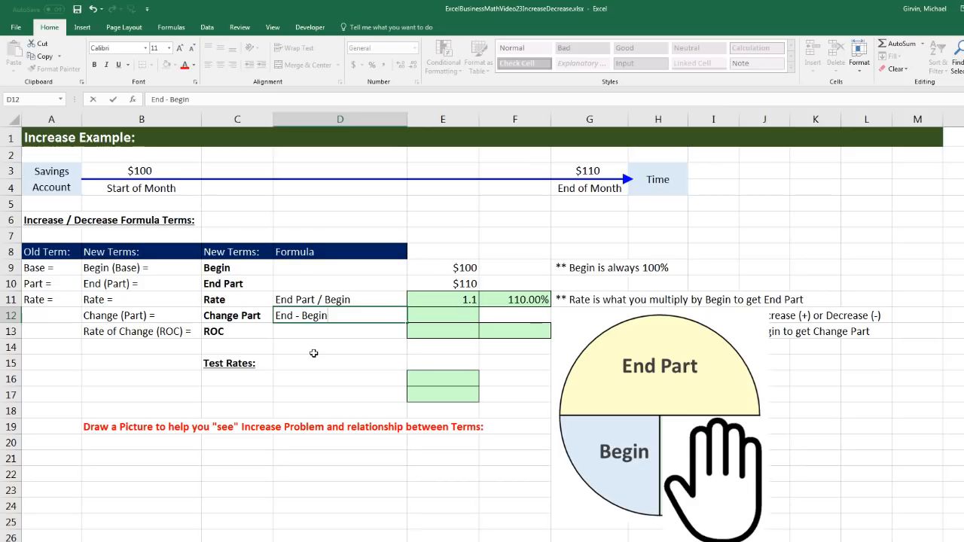
pyautogui.press('Tab')
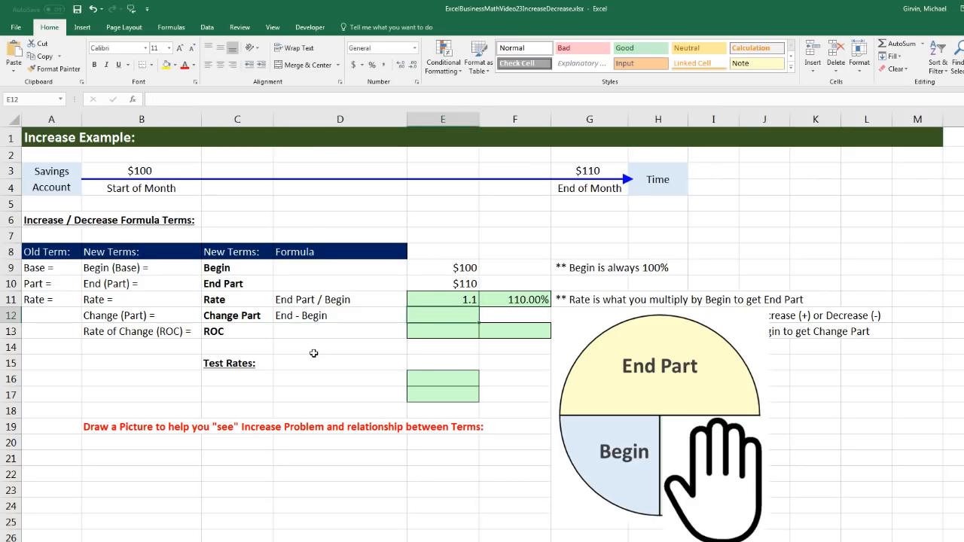
# Calculate the Change Part in E12 by subtracting the Begin amount from the End Part amount with =E10-E9
pyautogui.write('=')
pyautogui.press('Up')
pyautogui.press('Up')
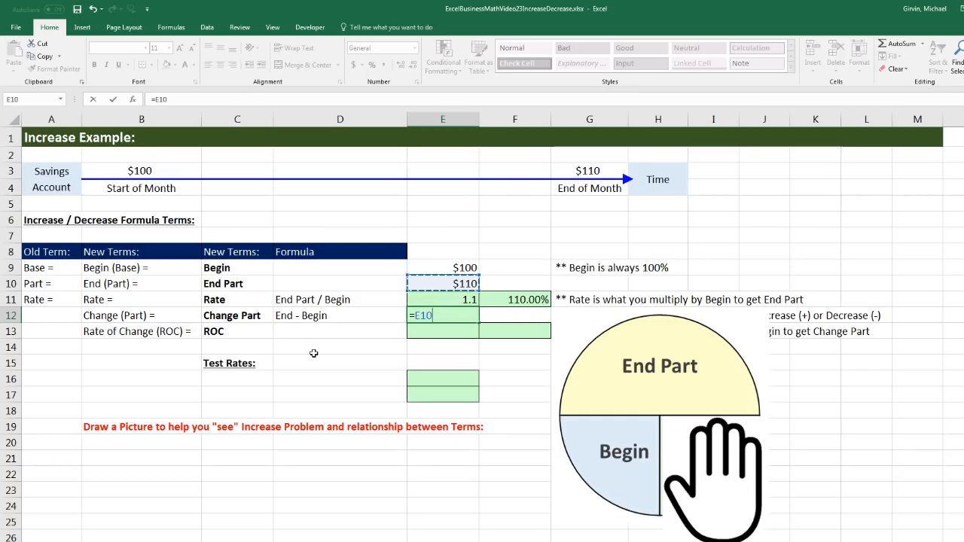
pyautogui.write('-')
pyautogui.press('Up')
pyautogui.press('Up')
pyautogui.press('Up')
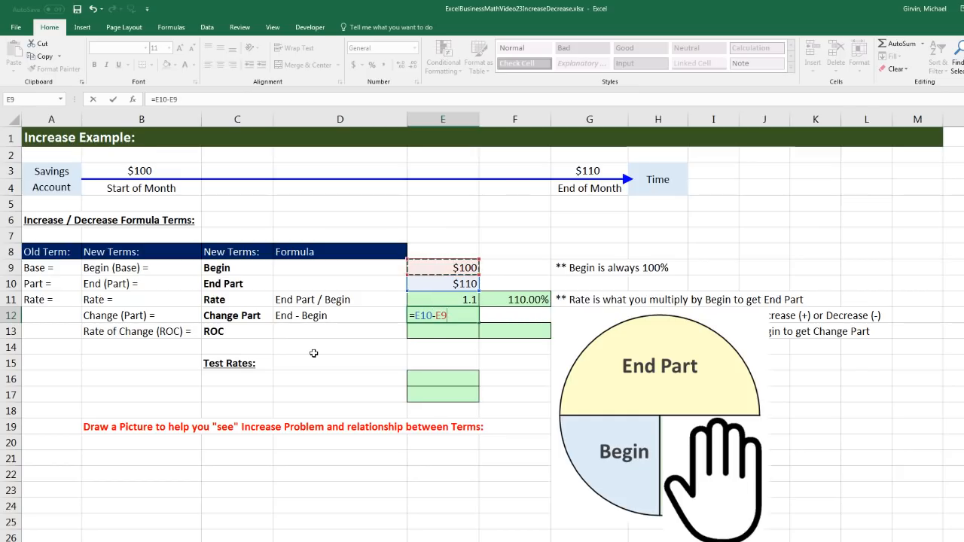
pyautogui.press('Return')
pyautogui.press('Left')
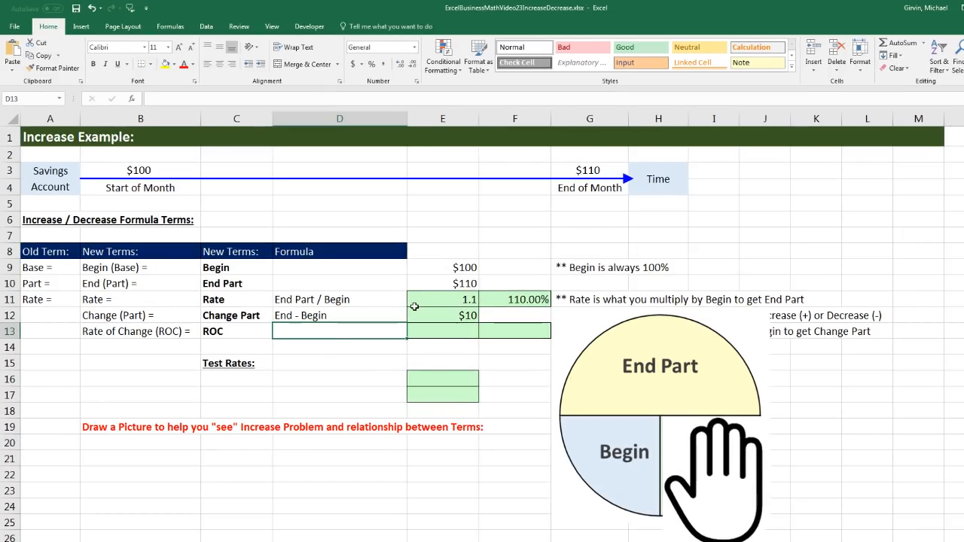
pyautogui.click(438, 311)
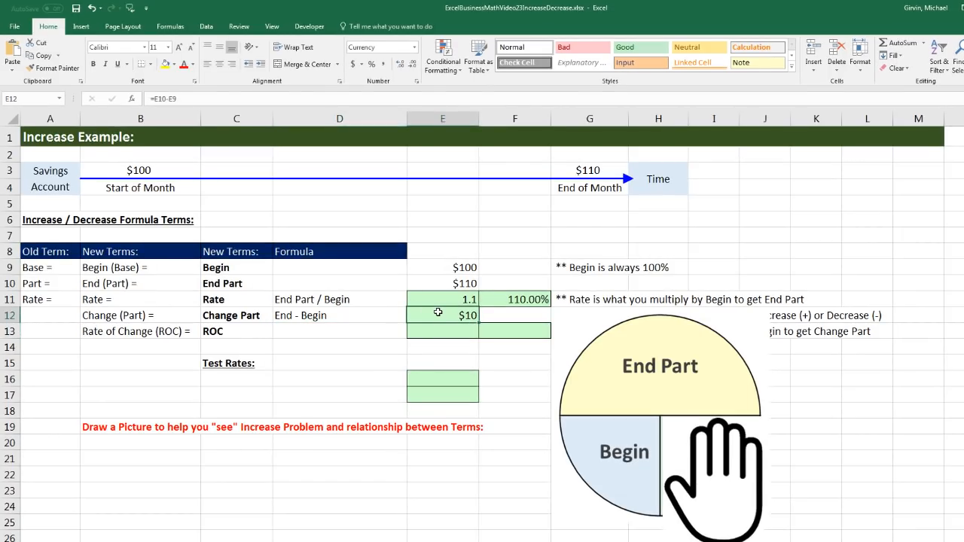
# Compare the Rate and Rate of Change terms, and enter the ROC formula description Change Part / Begin in D13
pyautogui.click(171, 331)
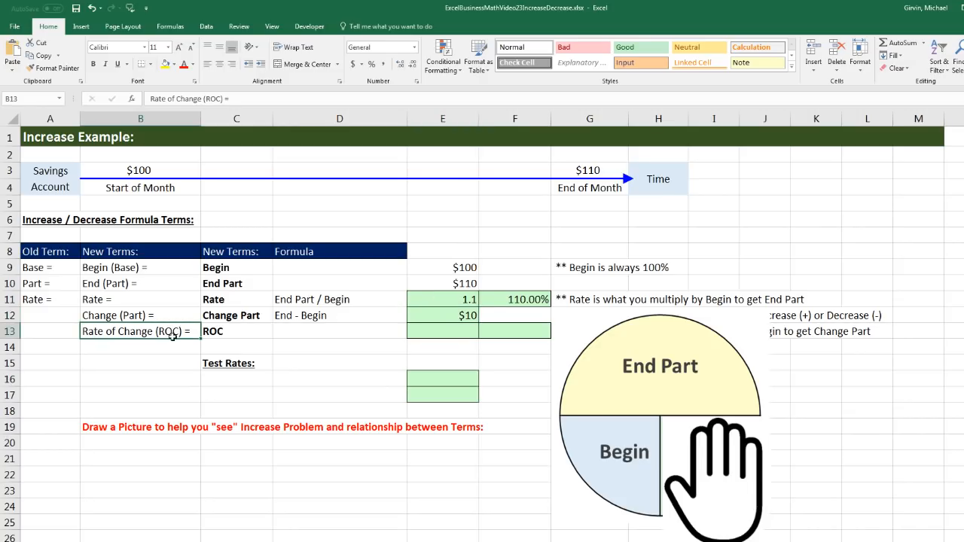
pyautogui.click(158, 302)
pyautogui.click(163, 332)
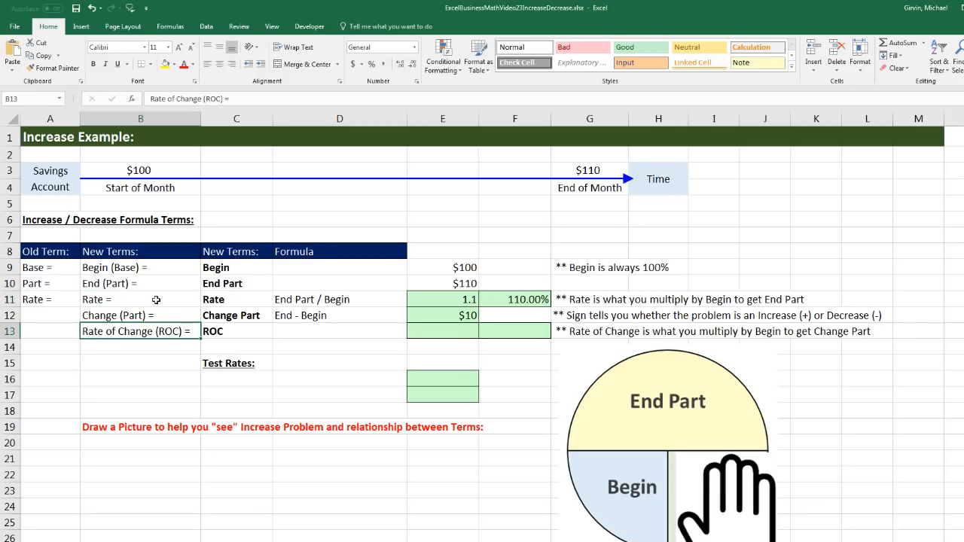
pyautogui.click(156, 299)
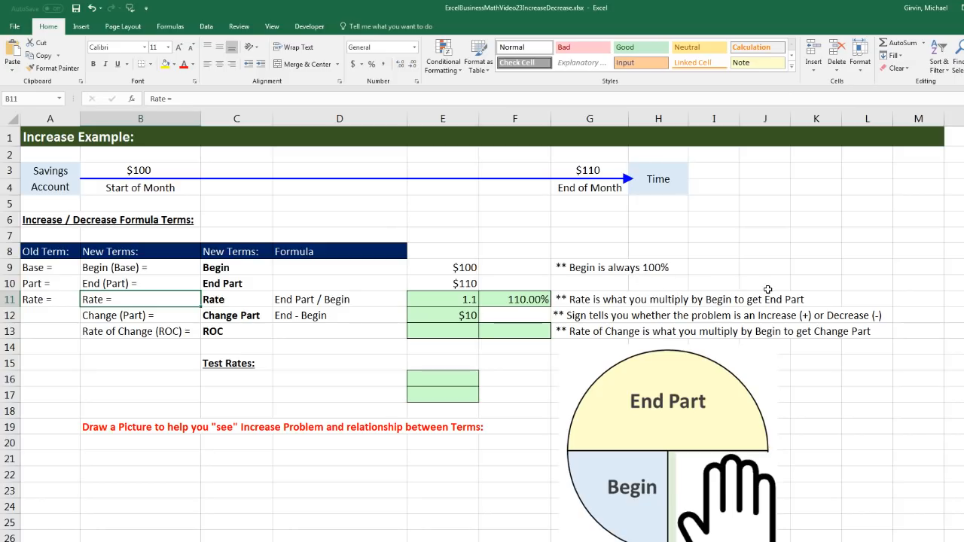
pyautogui.click(179, 337)
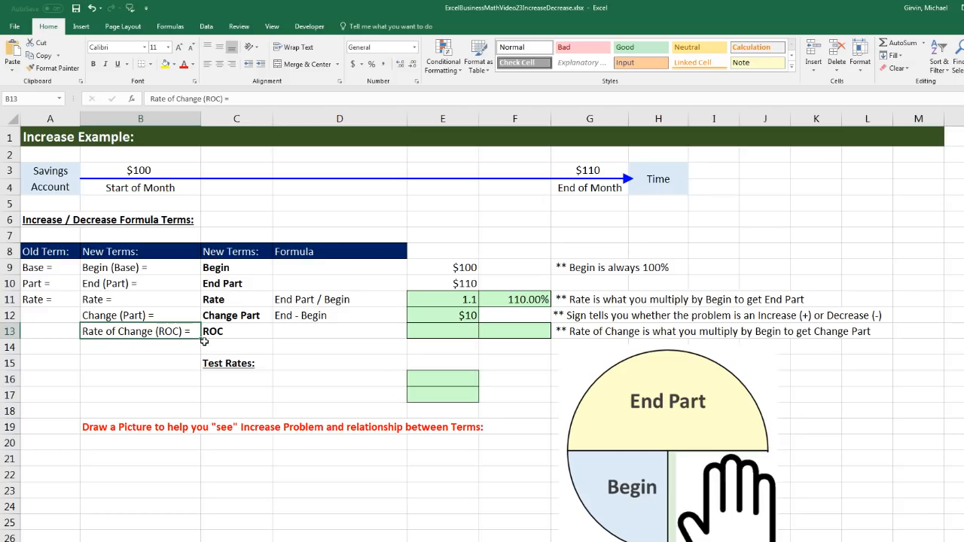
pyautogui.click(285, 333)
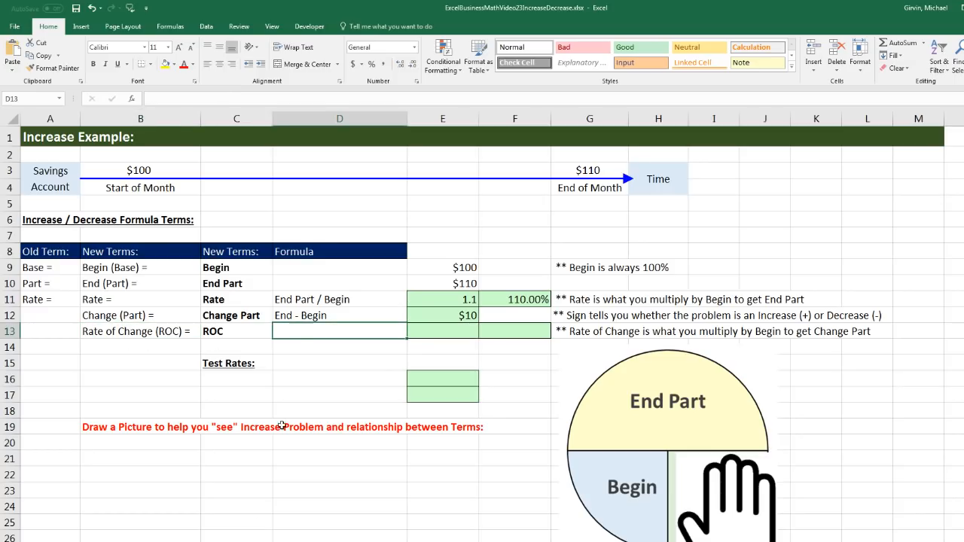
pyautogui.write('Chan')
pyautogui.press('BackSpace')
pyautogui.write('ange Part')
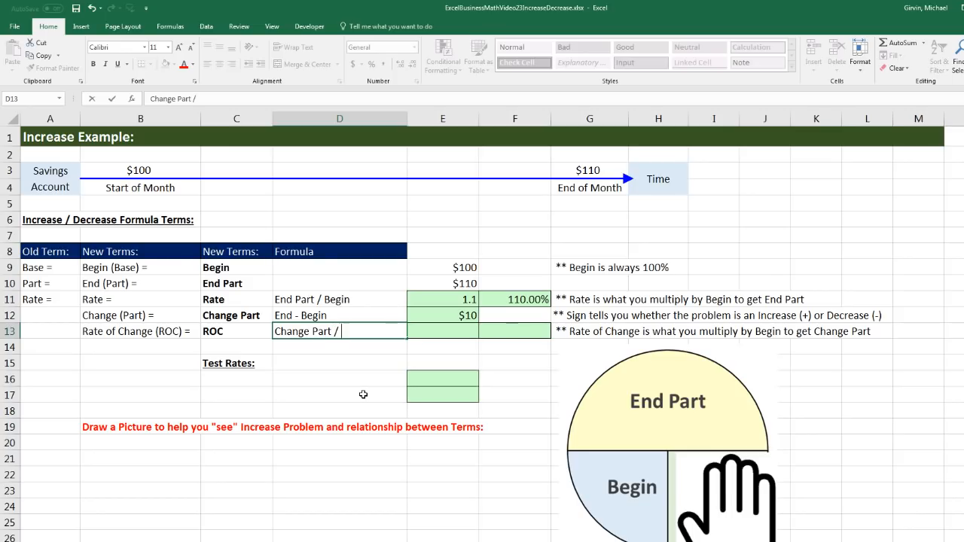
pyautogui.write('/ Begin')
pyautogui.press('Tab')
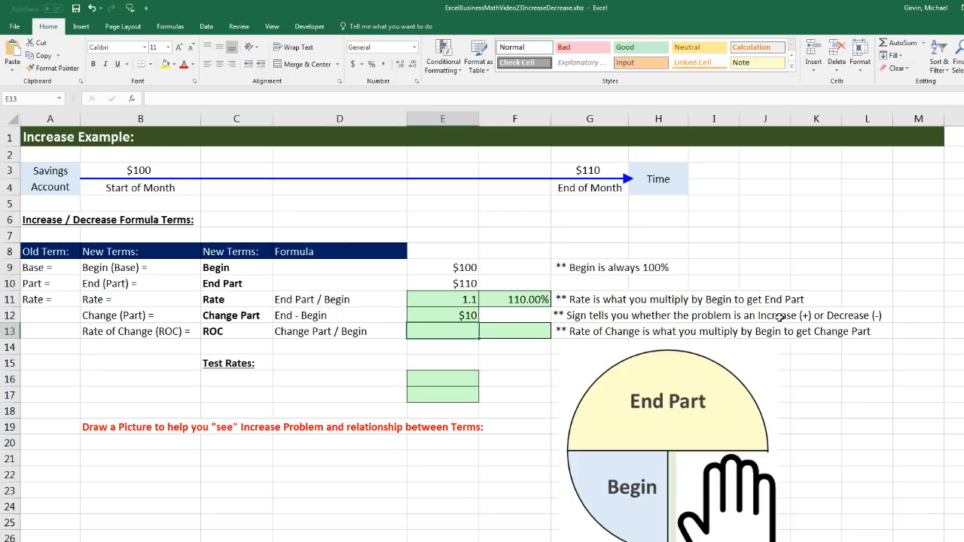
# Send the End Part circle picture behind the Change Part circle, and cover the Rate of Change section with the hand picture
pyautogui.moveTo(708, 487); pyautogui.dragTo(846, 480)
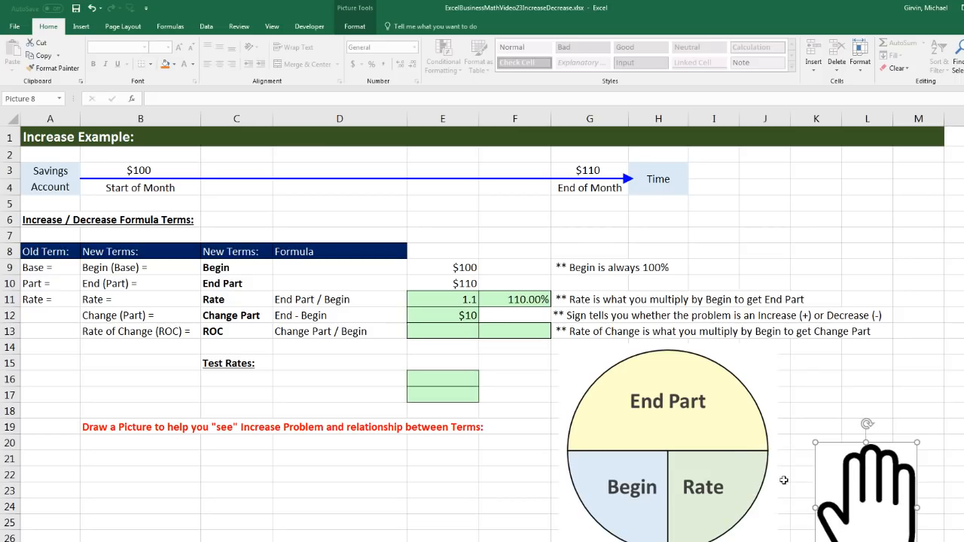
pyautogui.rightClick(628, 406)
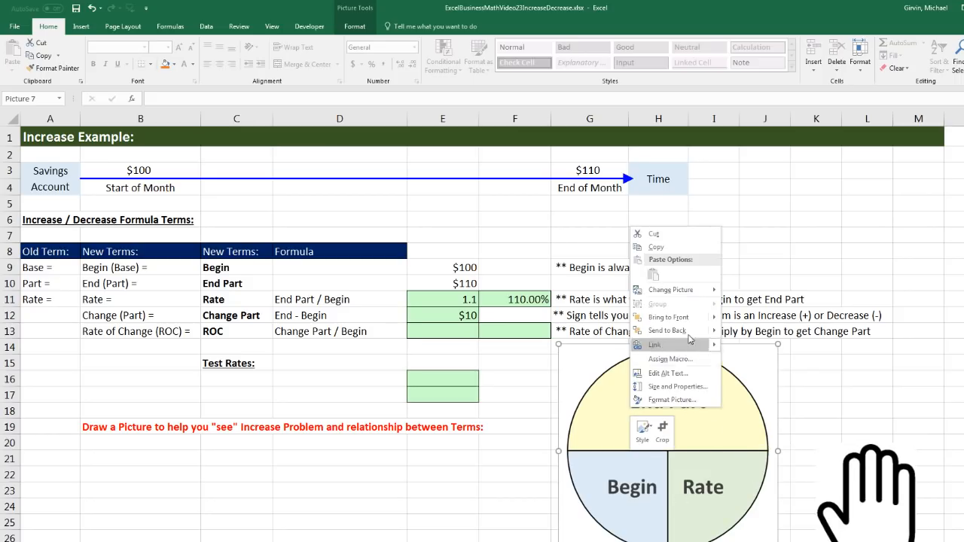
pyautogui.click(668, 331)
pyautogui.click(862, 513)
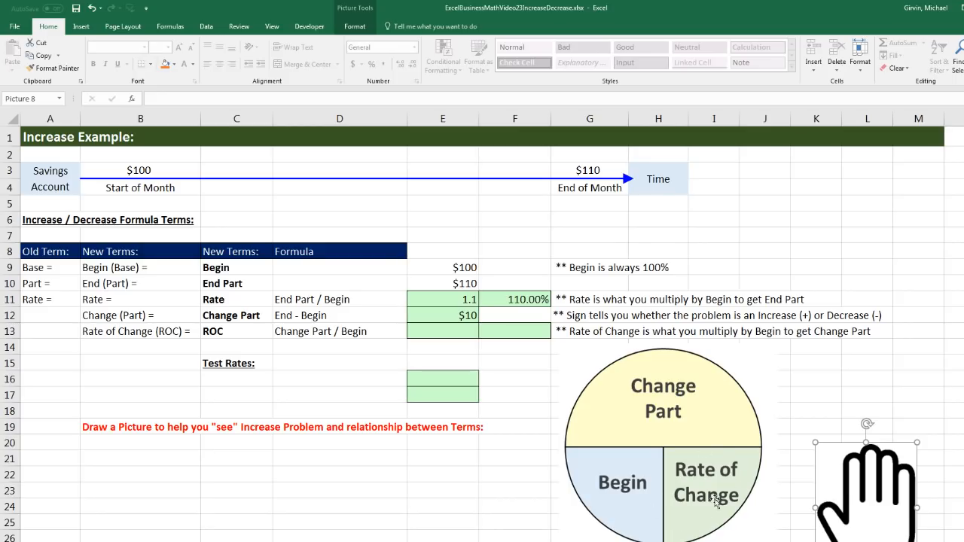
pyautogui.moveTo(855, 489); pyautogui.dragTo(697, 497)
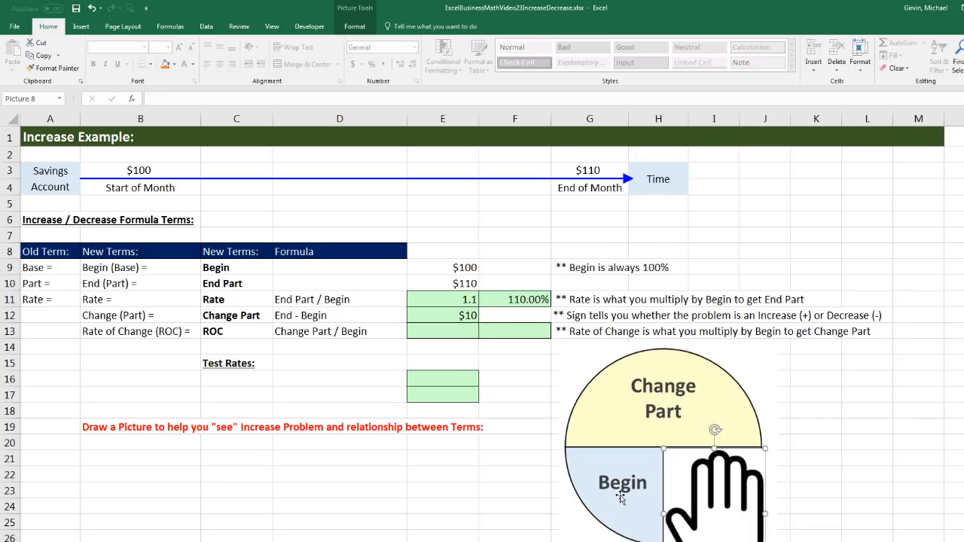
# Calculate the ROC in E13 by dividing the Change Part by the Begin amount with =E12/E9
pyautogui.click(440, 335)
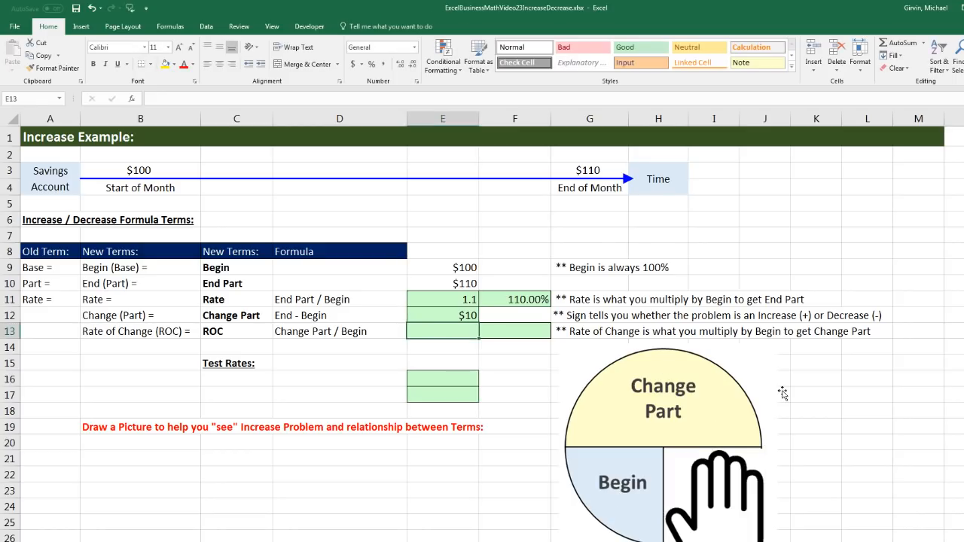
pyautogui.write('=')
pyautogui.press('Up')
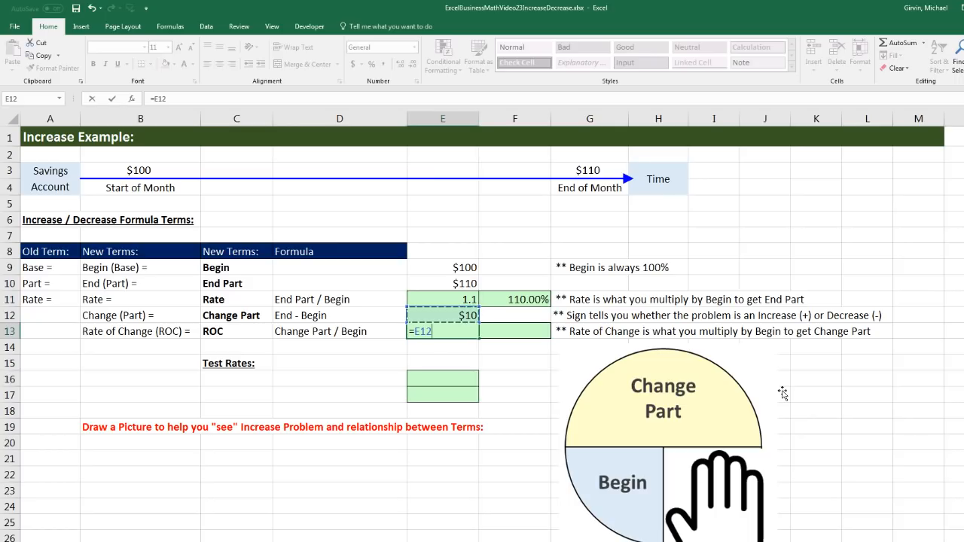
pyautogui.write('/')
pyautogui.press('Up')
pyautogui.press('Up')
pyautogui.press('Up')
pyautogui.press('Up')
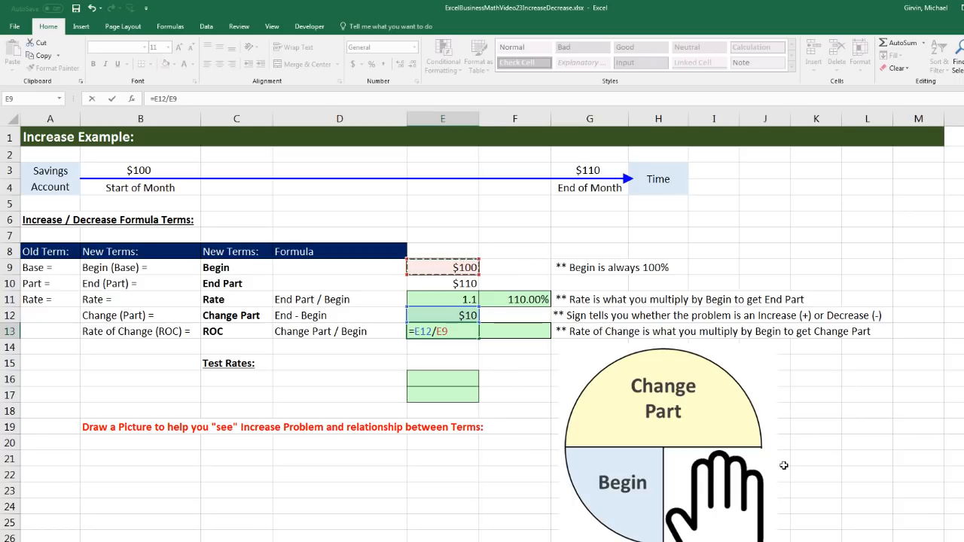
pyautogui.press('Tab')
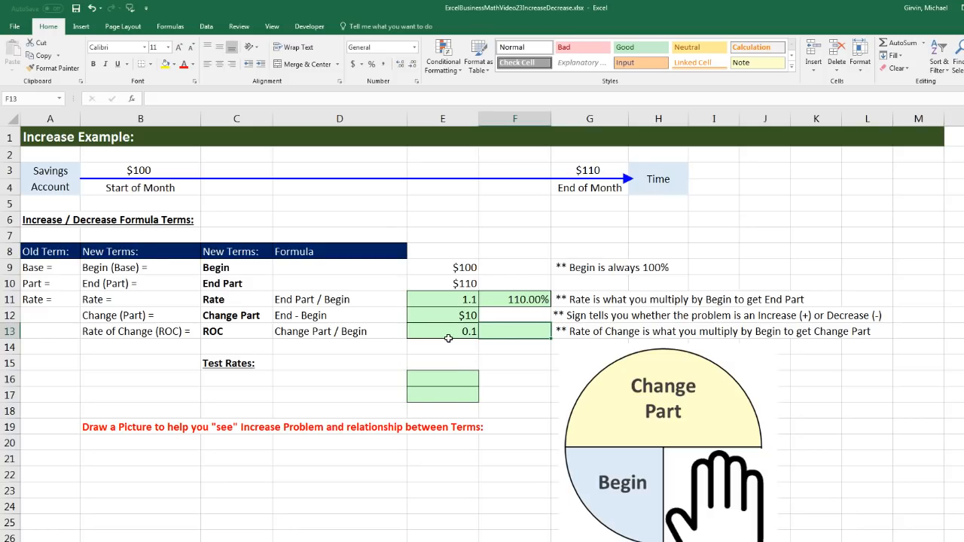
# Link F13 to the calculated ROC with =E13, format it as Percentage, and check the formulas in E11 and E13
pyautogui.write('=')
pyautogui.press('Left')
pyautogui.hotkey('ctrl', 'Return')
pyautogui.click(415, 48)
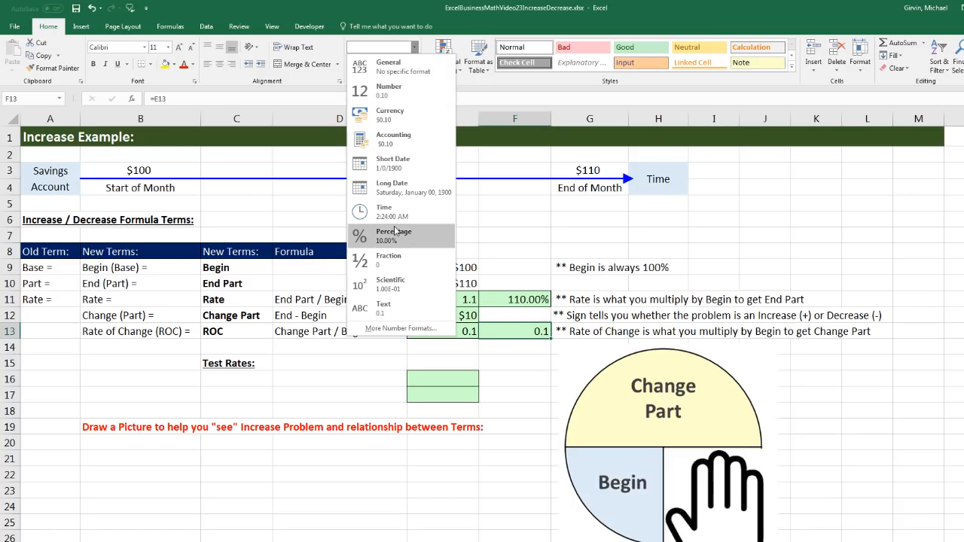
pyautogui.press('Escape')
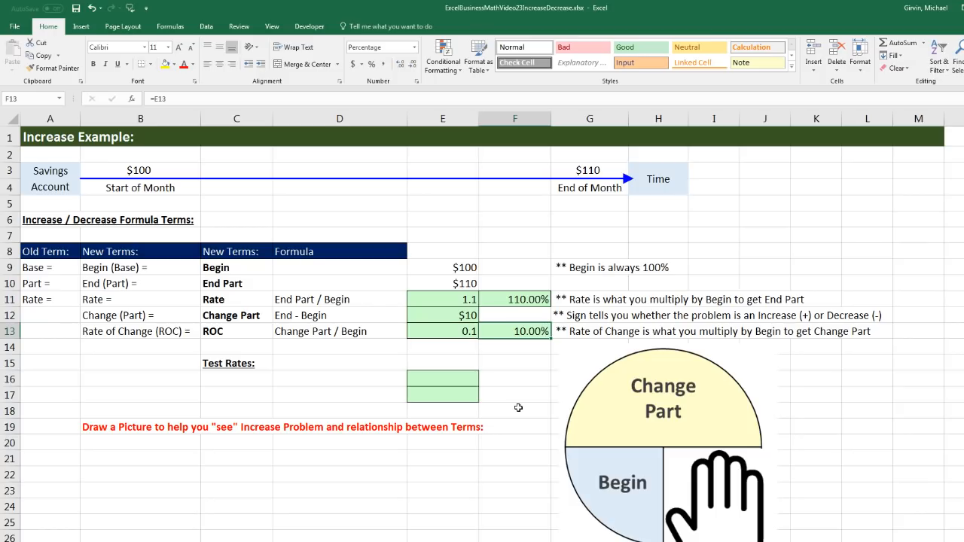
pyautogui.click(433, 301)
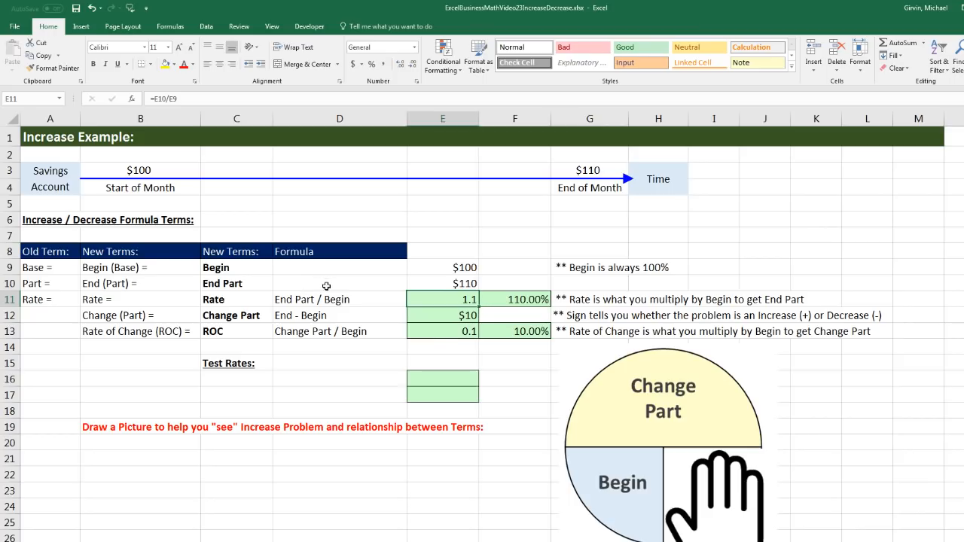
pyautogui.click(435, 337)
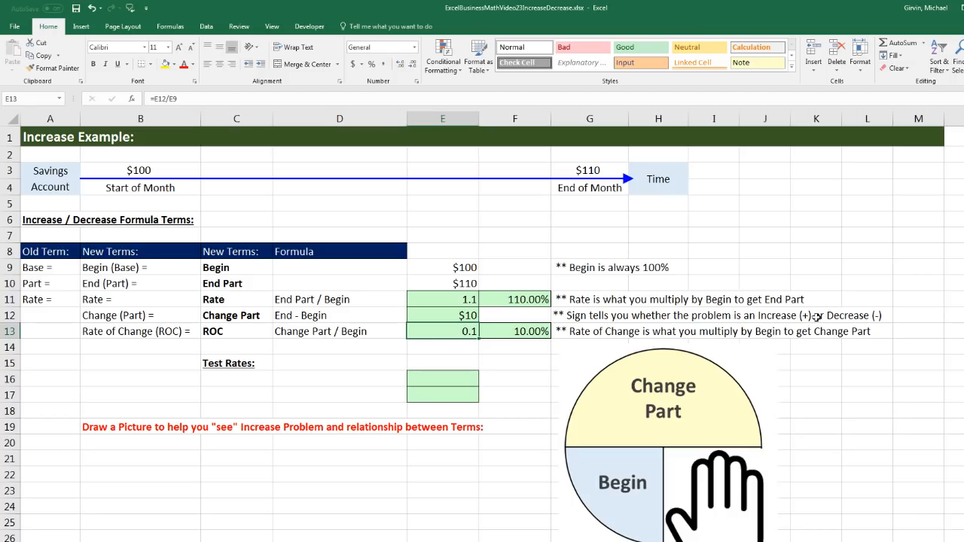
# Enter the label End Part = Rate * Begin in C16 under Test Rates
pyautogui.click(243, 383)
pyautogui.write('End Part')
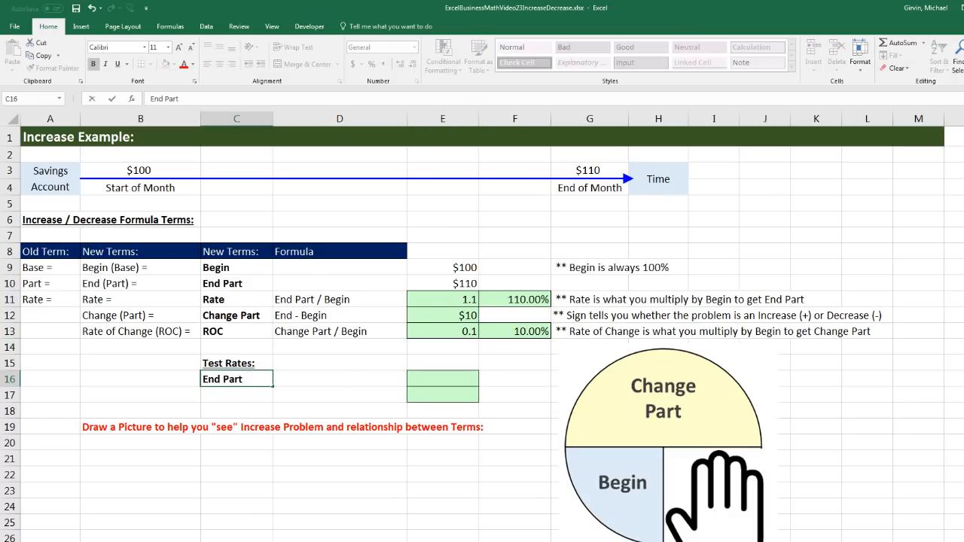
pyautogui.write(' = Rate * Begin')
pyautogui.press('Tab')
pyautogui.press('Tab')
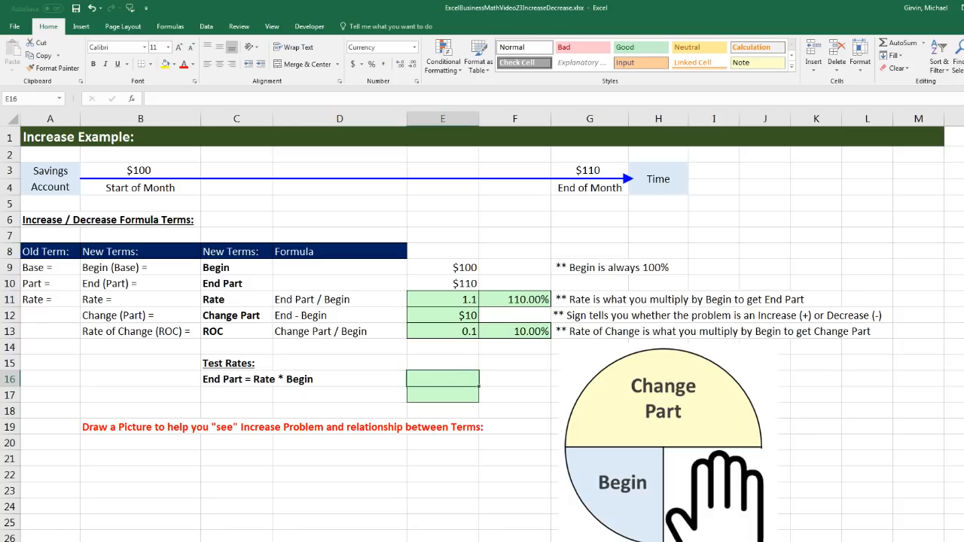
# Test the Rate in E16 by multiplying it by the Begin amount with =E11*E9
pyautogui.write('=')
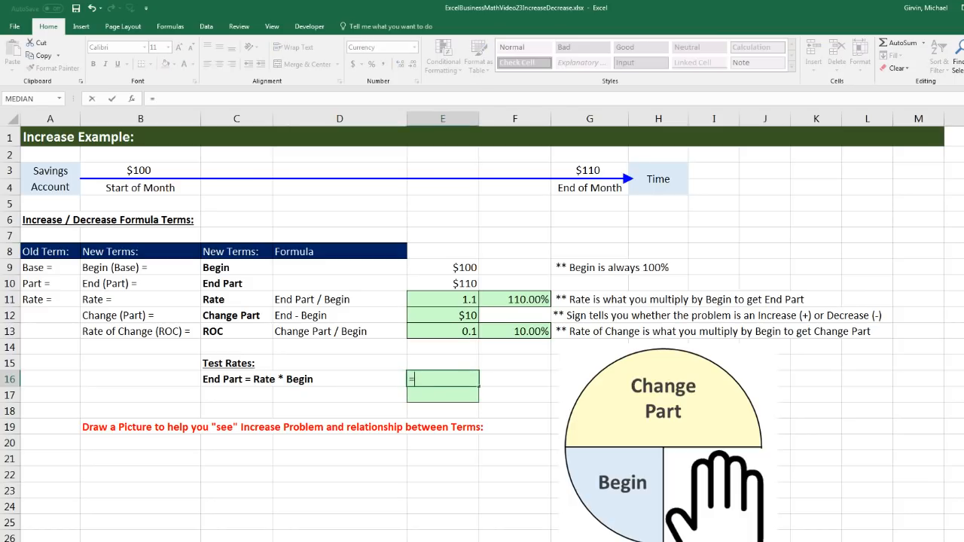
pyautogui.press('Up')
pyautogui.press('Up')
pyautogui.press('Up')
pyautogui.press('Up')
pyautogui.press('Up')
pyautogui.write('*')
pyautogui.press('Up')
pyautogui.press('Up')
pyautogui.press('Up')
pyautogui.press('Up')
pyautogui.press('Up')
pyautogui.press('Up')
pyautogui.press('Up')
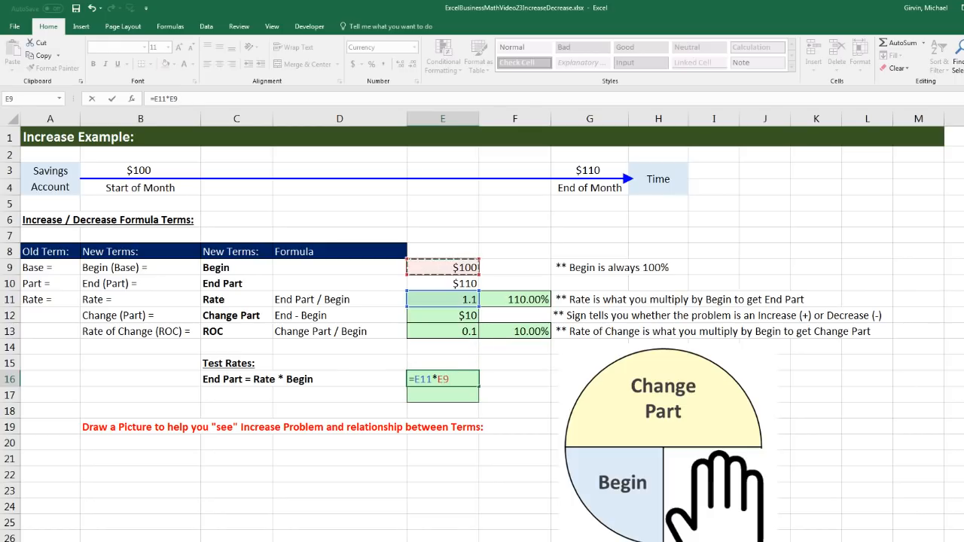
pyautogui.press('Return')
# Enter the label Change Part = ROC * Begin in C17 under Test Rates
pyautogui.press('Left')
pyautogui.press('Left')
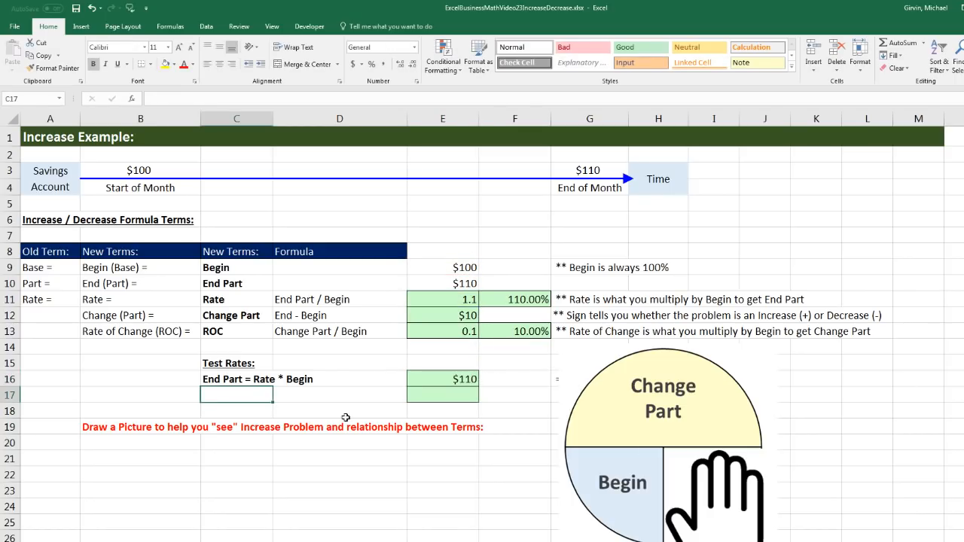
pyautogui.write('Change Part = ROC')
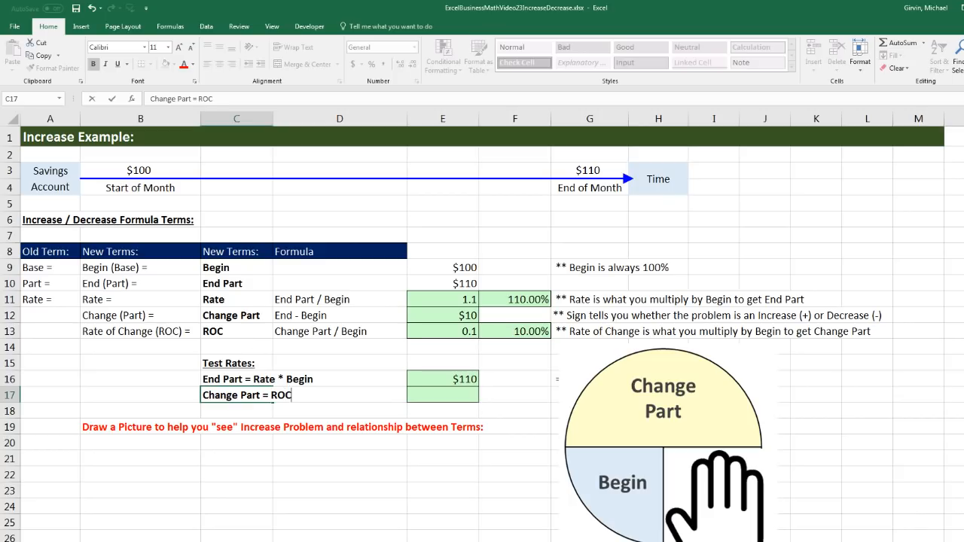
pyautogui.write('* Begin')
# Test the ROC in E17 by multiplying it by the Begin amount with =E13*E9
pyautogui.click(442, 394)
pyautogui.write('=')
pyautogui.press('Up')
pyautogui.press('Up')
pyautogui.press('Up')
pyautogui.press('Up')
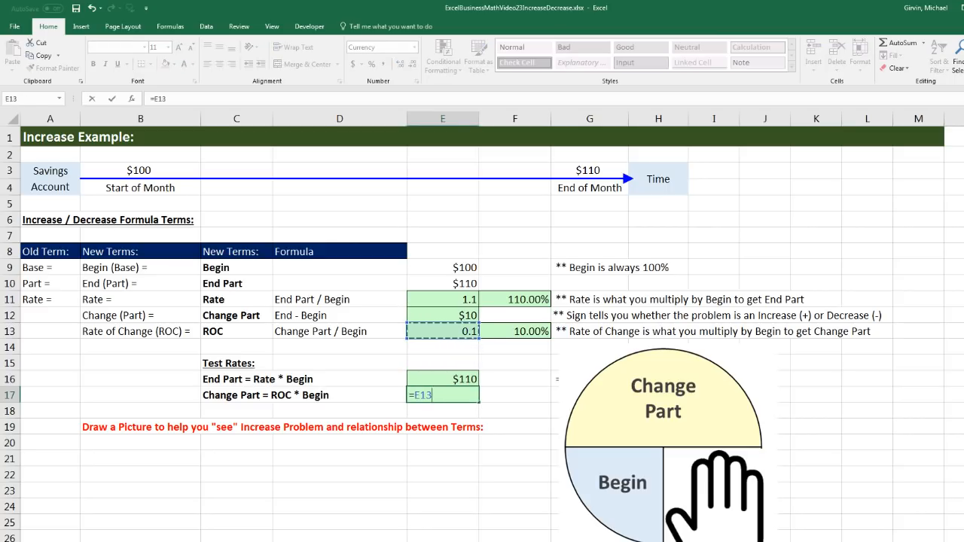
pyautogui.write('*')
pyautogui.press('Up')
pyautogui.press('Up')
pyautogui.press('Up')
pyautogui.press('Up')
pyautogui.press('Up')
pyautogui.press('Up')
pyautogui.press('Up')
pyautogui.press('Up')
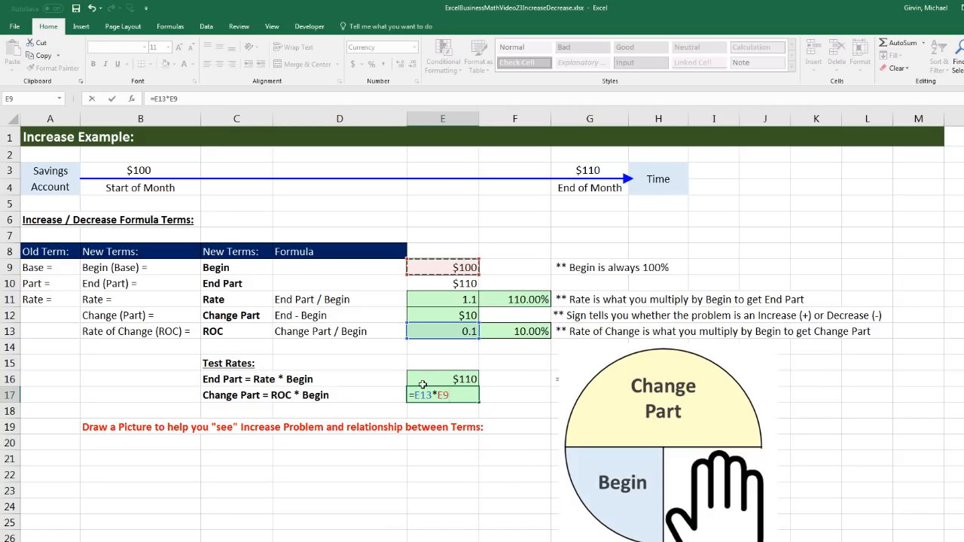
pyautogui.hotkey('ctrl', 'Return')
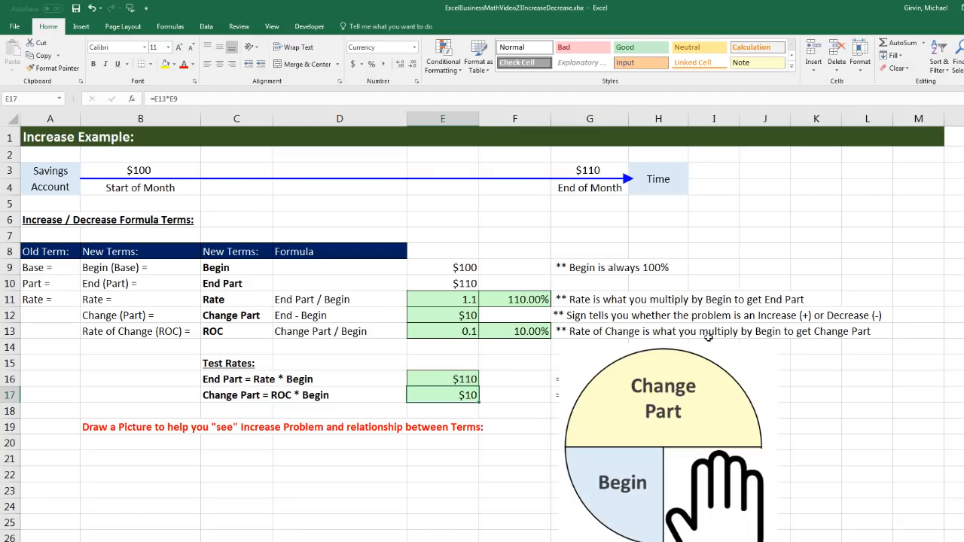
# Place the Change Part circle picture beside the End Part circle, and move the hand picture off them to below cell E17
pyautogui.click(687, 381)
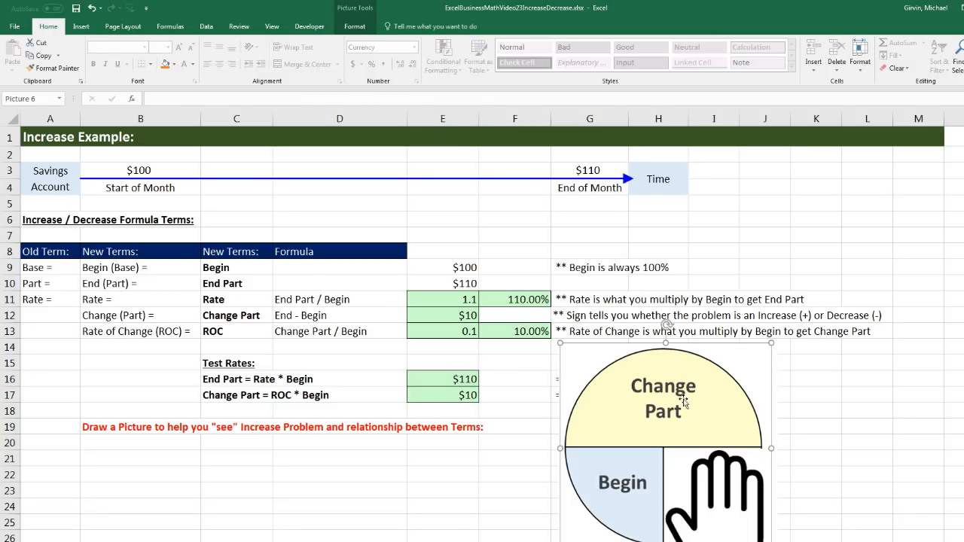
pyautogui.moveTo(688, 400); pyautogui.dragTo(917, 401)
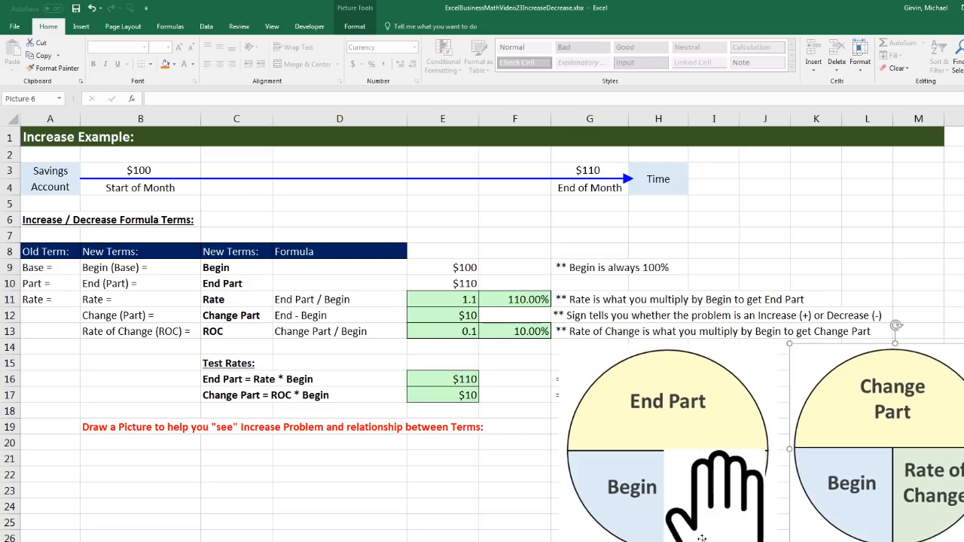
pyautogui.moveTo(702, 517); pyautogui.dragTo(443, 475)
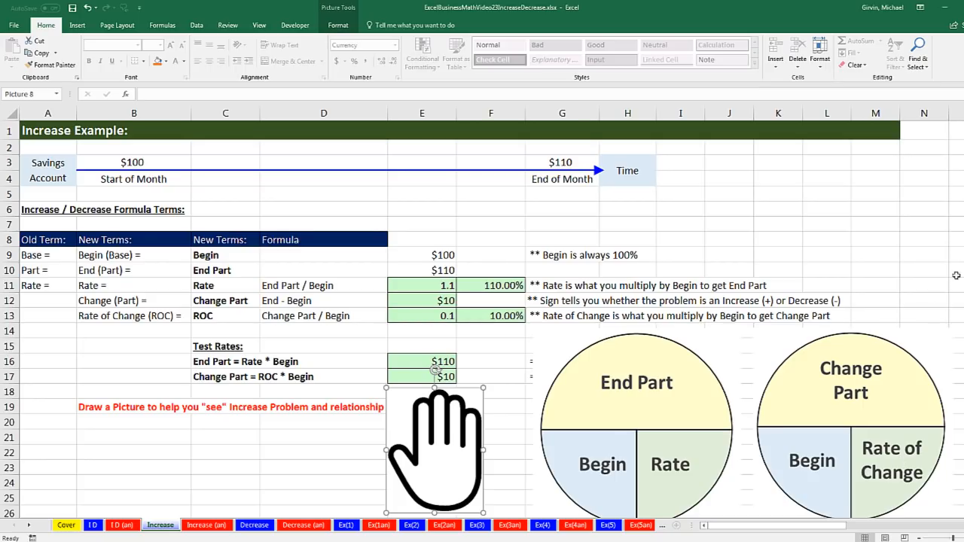
# Review how Rate pairs with End Part and ROC pairs with Change Part, using the terms, their values and the Associated Part circle
pyautogui.click(635, 414)
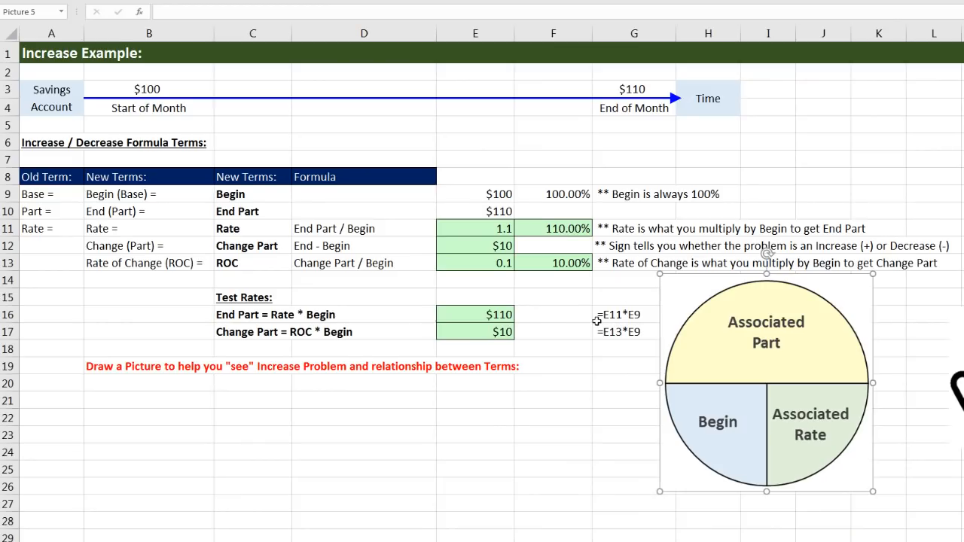
pyautogui.click(236, 214)
pyautogui.keyDown('ctrl'); pyautogui.click(247, 247); pyautogui.keyUp('ctrl')
pyautogui.click(243, 228)
pyautogui.keyDown('ctrl'); pyautogui.click(244, 259); pyautogui.keyUp('ctrl')
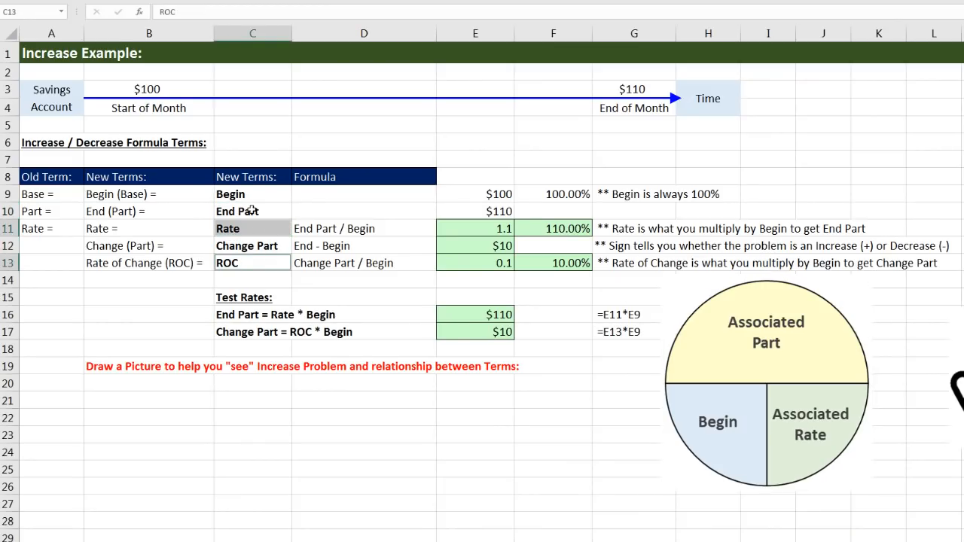
pyautogui.click(251, 211)
pyautogui.moveTo(251, 222); pyautogui.dragTo(272, 227)
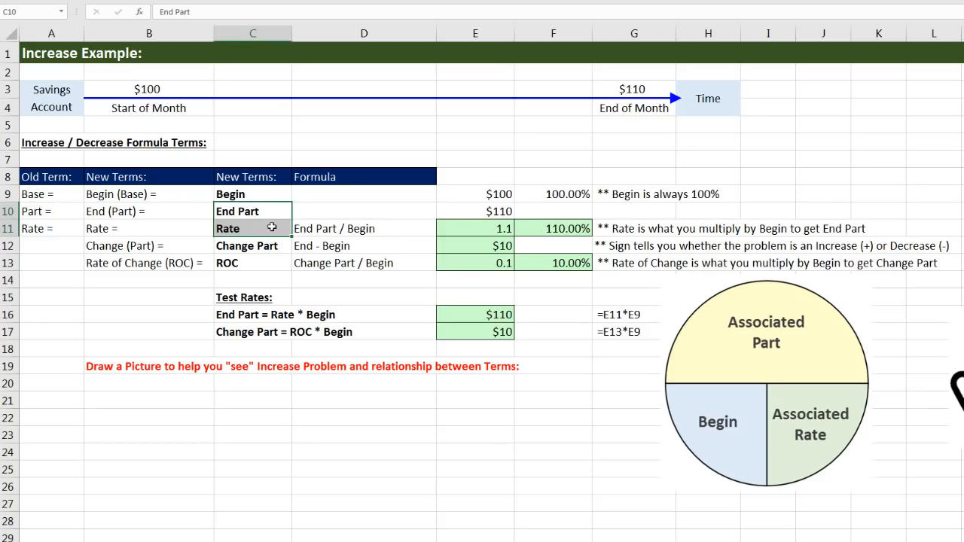
pyautogui.click(462, 211)
pyautogui.moveTo(461, 216)
pyautogui.mouseDown()
pyautogui.moveTo(461, 225)
pyautogui.moveTo(544, 226)
pyautogui.moveTo(482, 226)
pyautogui.mouseUp()
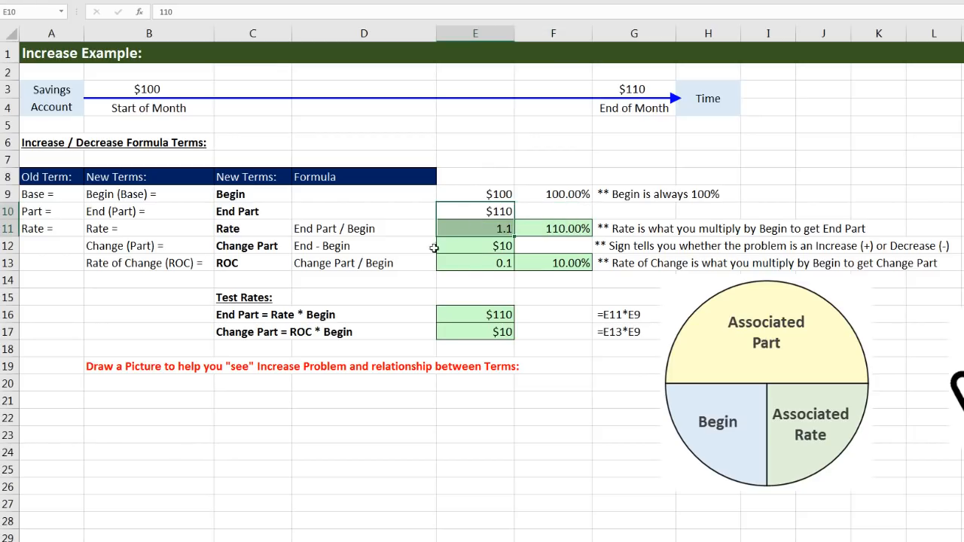
pyautogui.click(270, 245)
pyautogui.moveTo(270, 245); pyautogui.dragTo(271, 263)
pyautogui.click(459, 246)
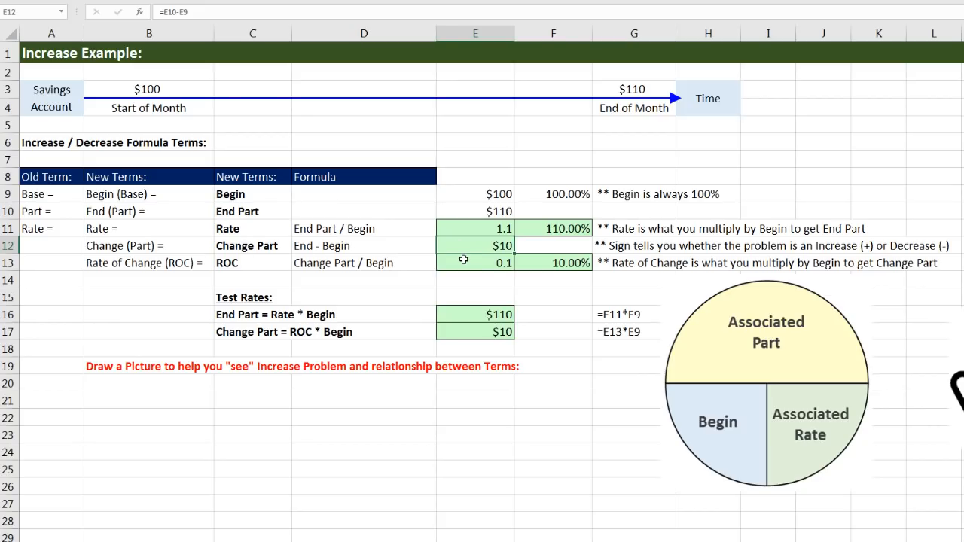
pyautogui.click(465, 262)
pyautogui.click(539, 262)
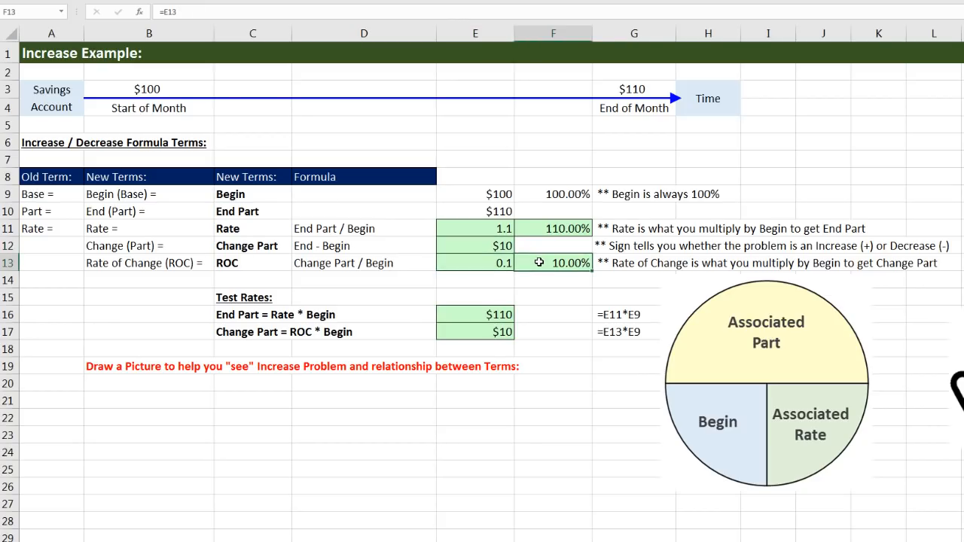
pyautogui.click(691, 299)
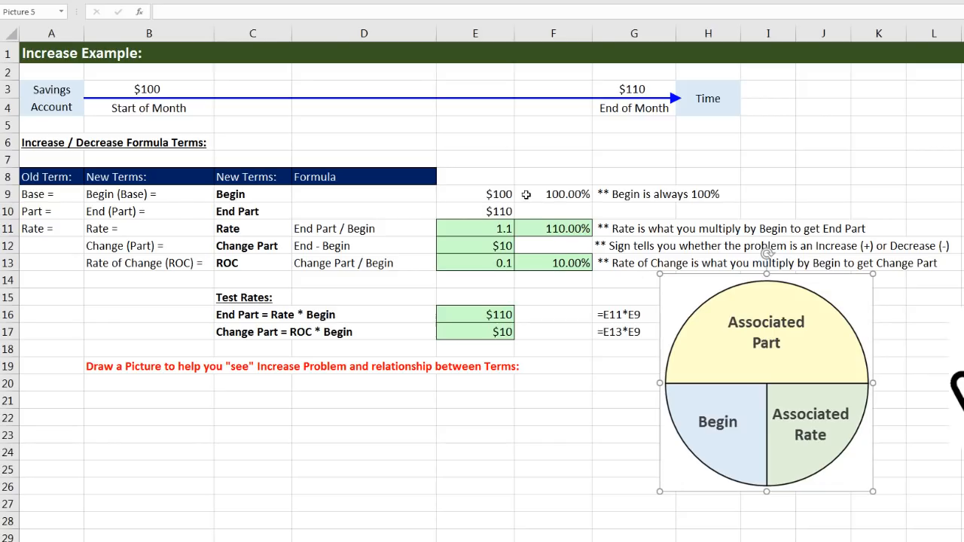
# Compare the percentages for Begin, Rate and ROC in column F with the Begin, End Part and Change Part amounts
pyautogui.click(570, 193)
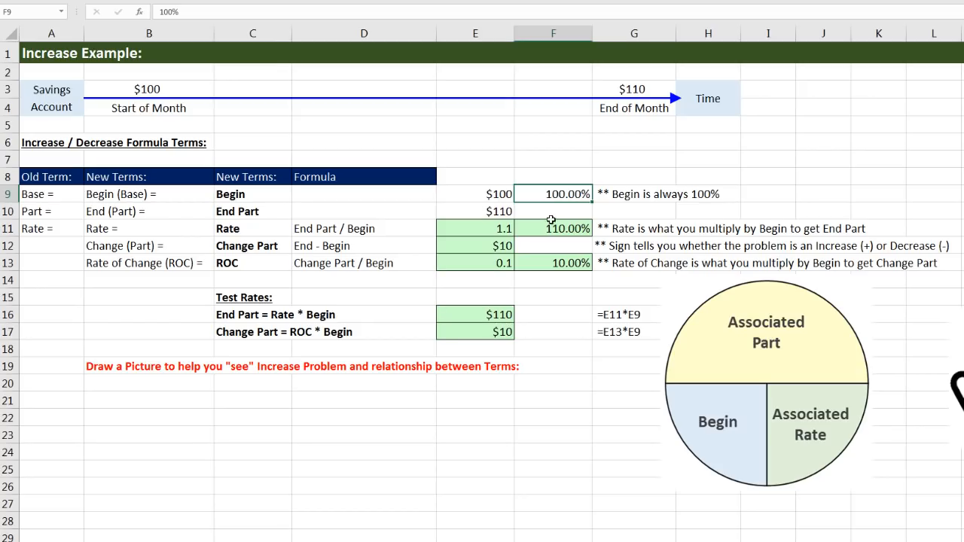
pyautogui.click(553, 267)
pyautogui.click(559, 231)
pyautogui.click(470, 199)
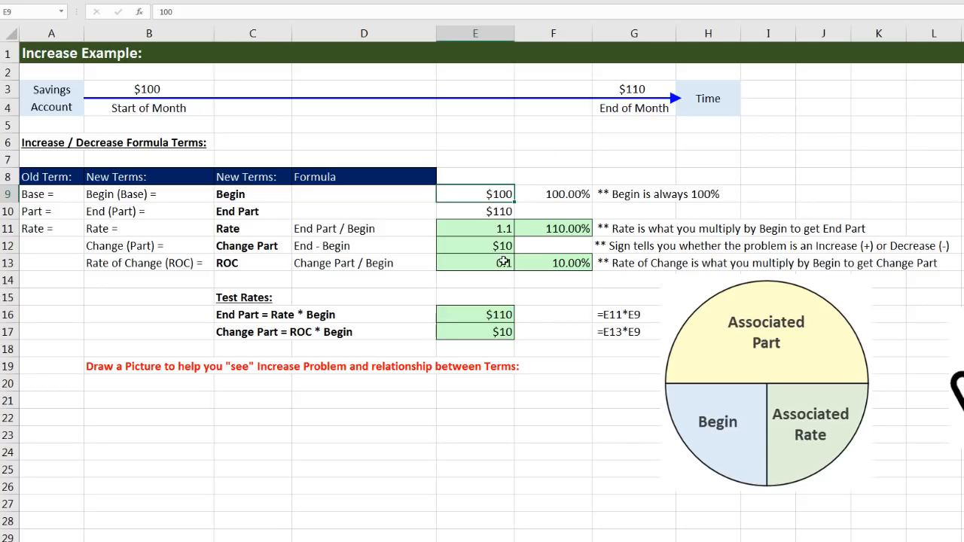
pyautogui.click(477, 249)
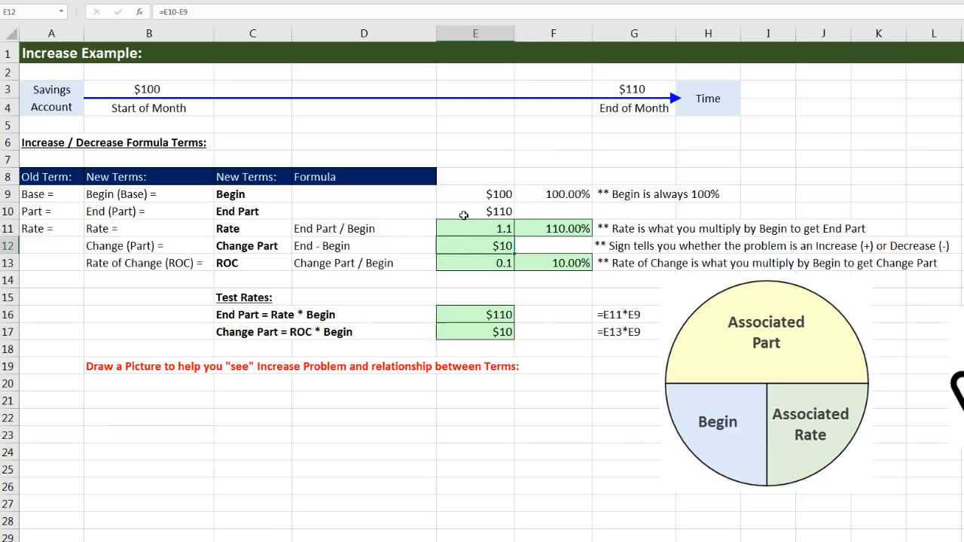
pyautogui.click(466, 211)
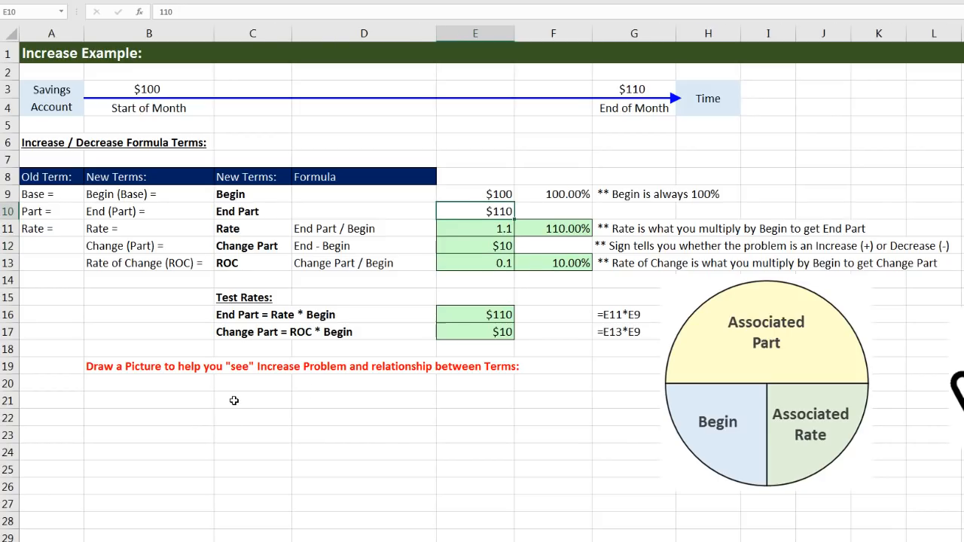
# Fill C21:C27 with the lightest gold shade and give the range outside borders
pyautogui.click(232, 401)
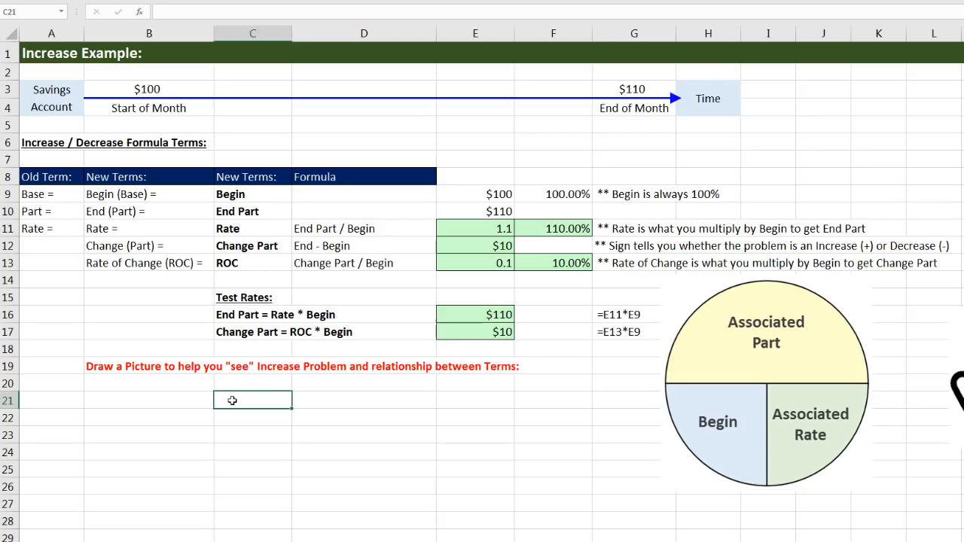
pyautogui.moveTo(232, 401); pyautogui.dragTo(246, 503)
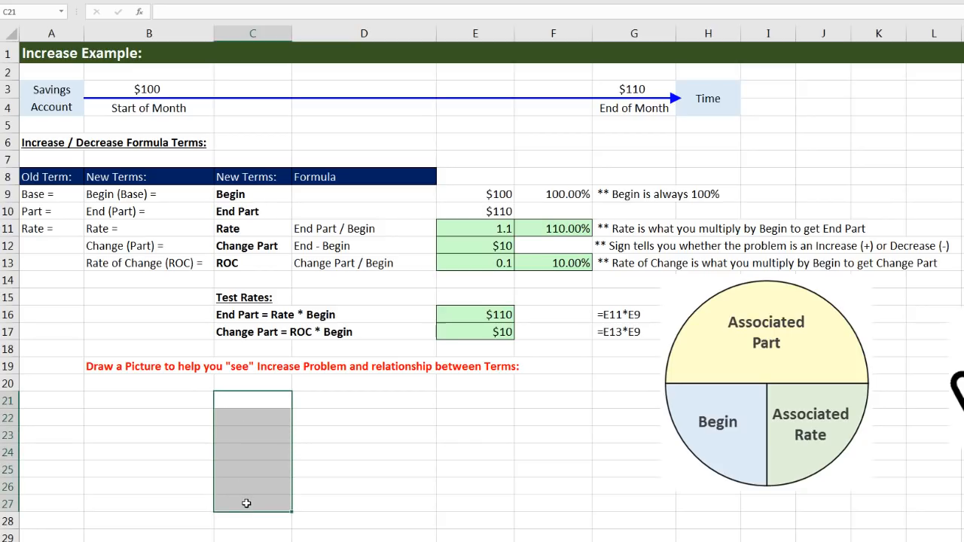
pyautogui.rightClick(275, 402)
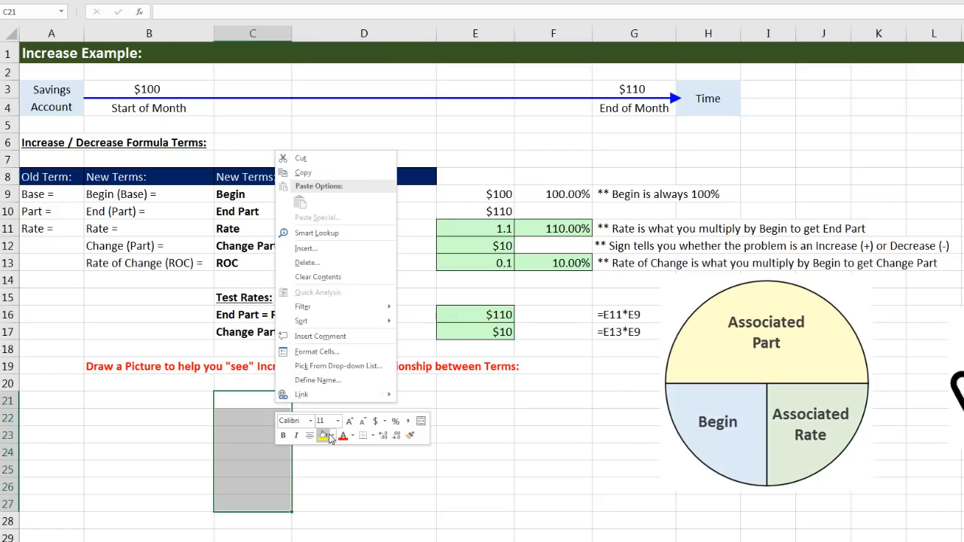
pyautogui.click(334, 436)
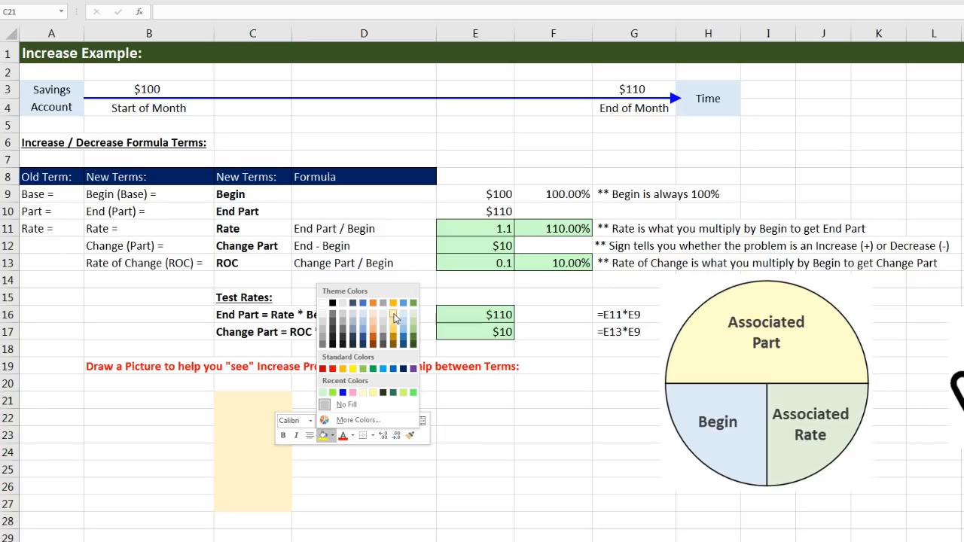
pyautogui.click(393, 317)
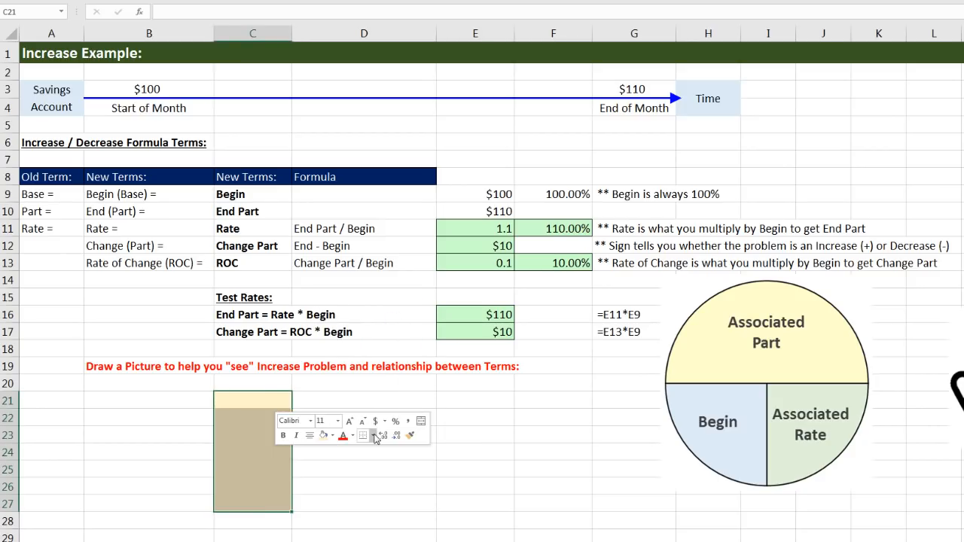
pyautogui.click(374, 435)
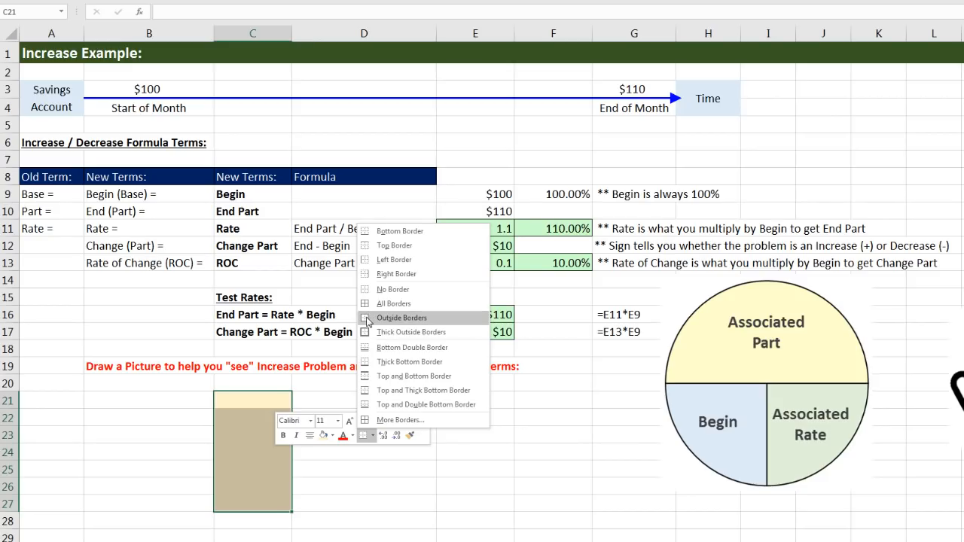
pyautogui.click(367, 320)
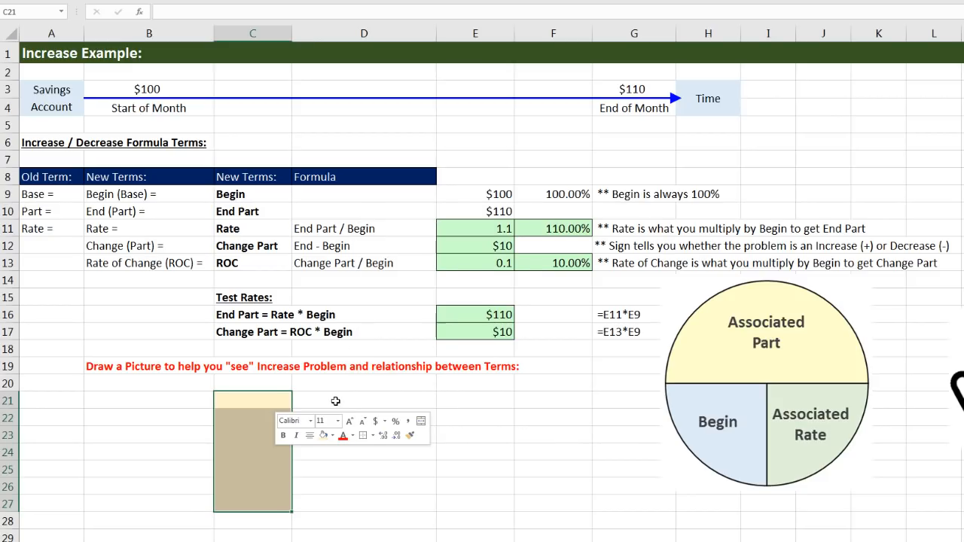
# Fill D21:D22 with Gold, Accent 4, Lighter 60% and give the range outside borders
pyautogui.moveTo(334, 402); pyautogui.dragTo(333, 417)
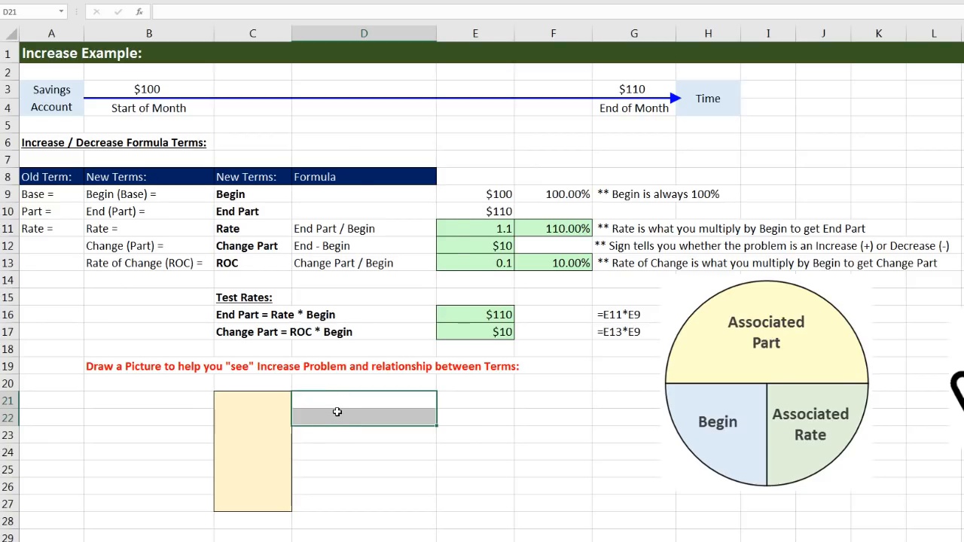
pyautogui.rightClick(337, 412)
pyautogui.click(396, 445)
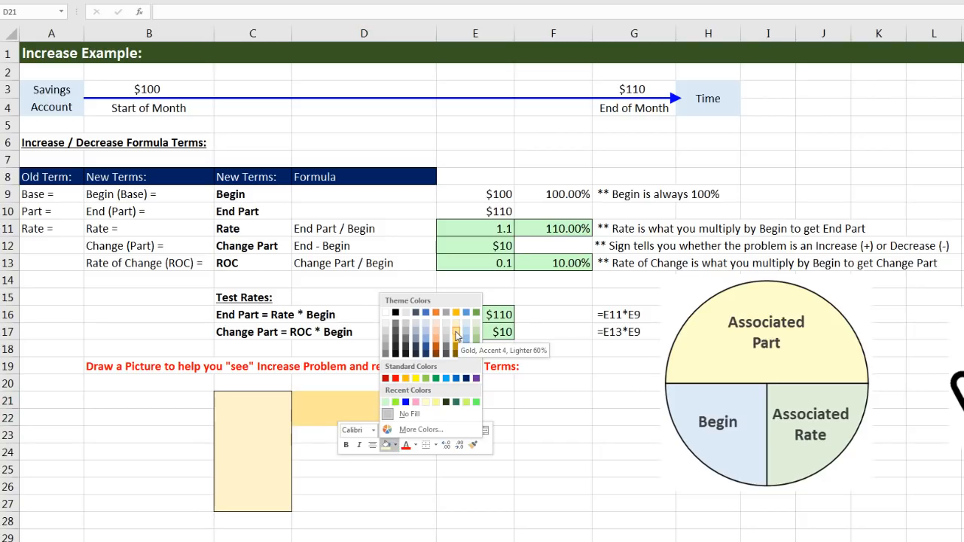
pyautogui.click(455, 336)
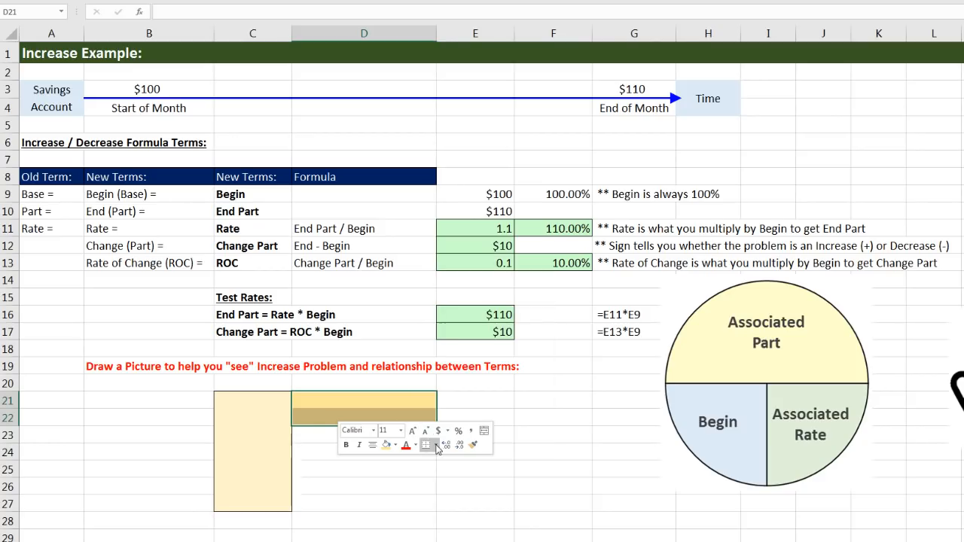
pyautogui.click(436, 446)
pyautogui.click(452, 316)
# Fill D23:D27 with a darker gold shade than D21:D22 and give the range outside borders
pyautogui.moveTo(305, 434); pyautogui.dragTo(366, 497)
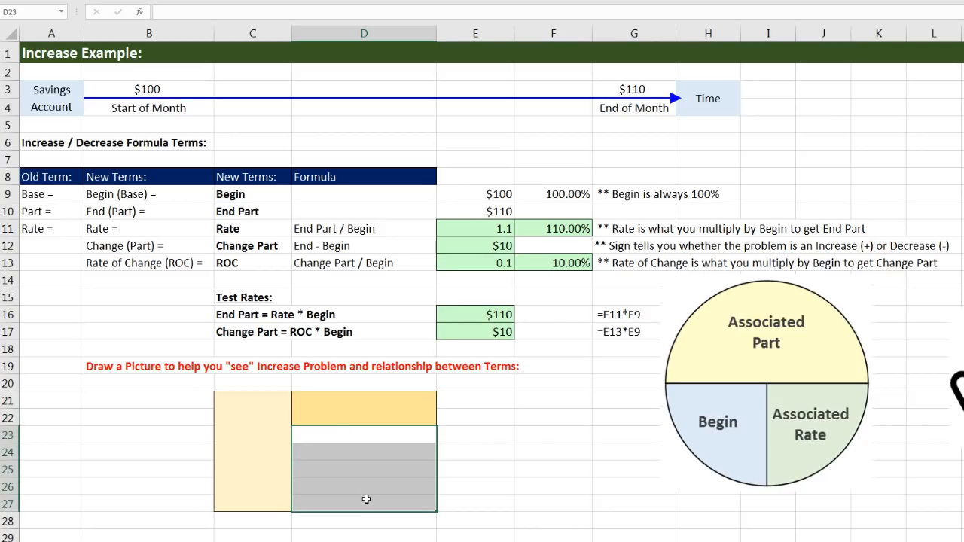
pyautogui.rightClick(434, 440)
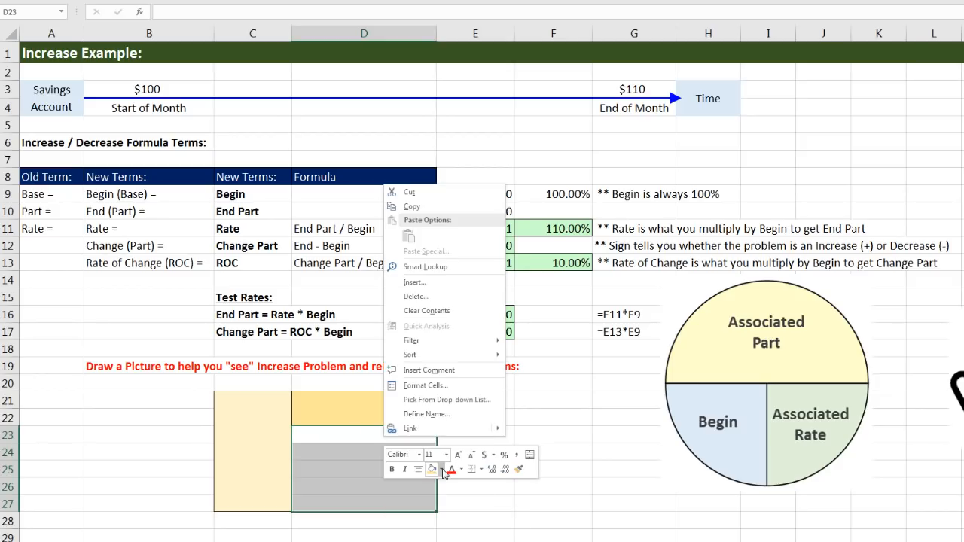
pyautogui.click(443, 469)
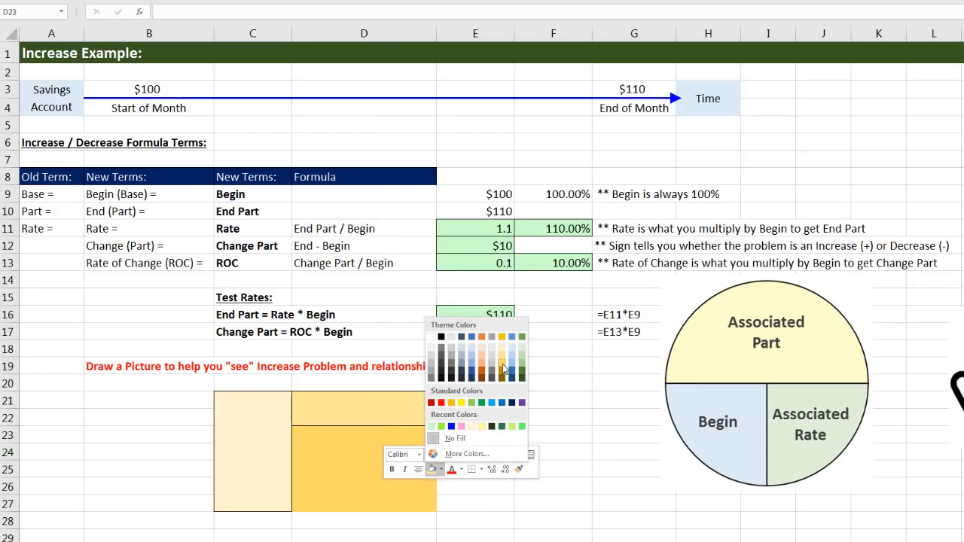
pyautogui.click(502, 371)
pyautogui.click(481, 469)
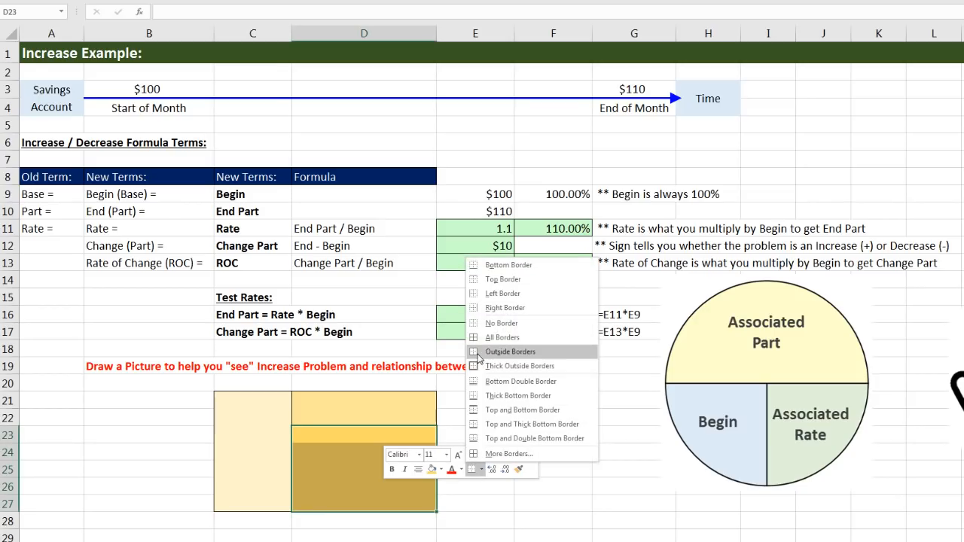
pyautogui.click(510, 352)
# Label the first two blocks by linking C21 to the End Part term with =C10 and D21 to Change Part with =C12
pyautogui.click(283, 398)
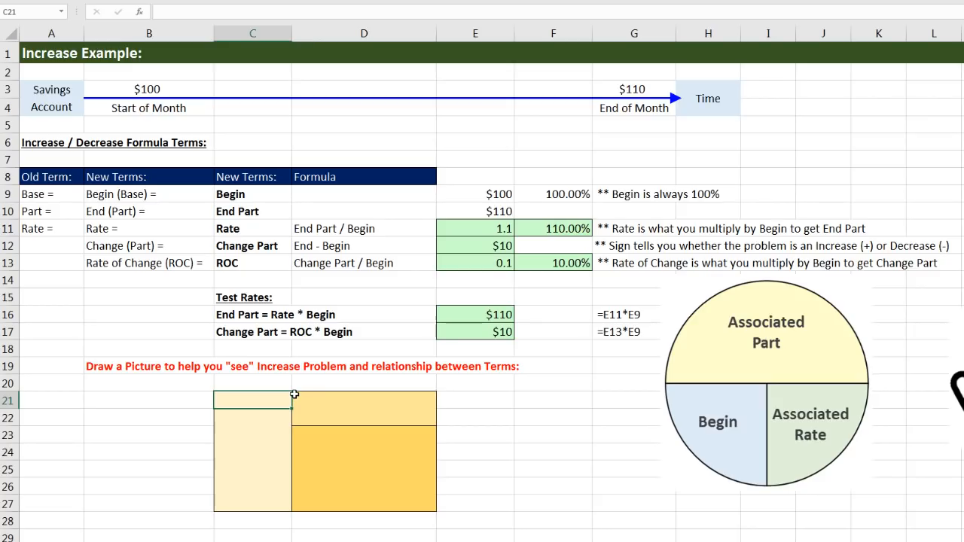
pyautogui.write('=')
pyautogui.click(258, 217)
pyautogui.press('Tab')
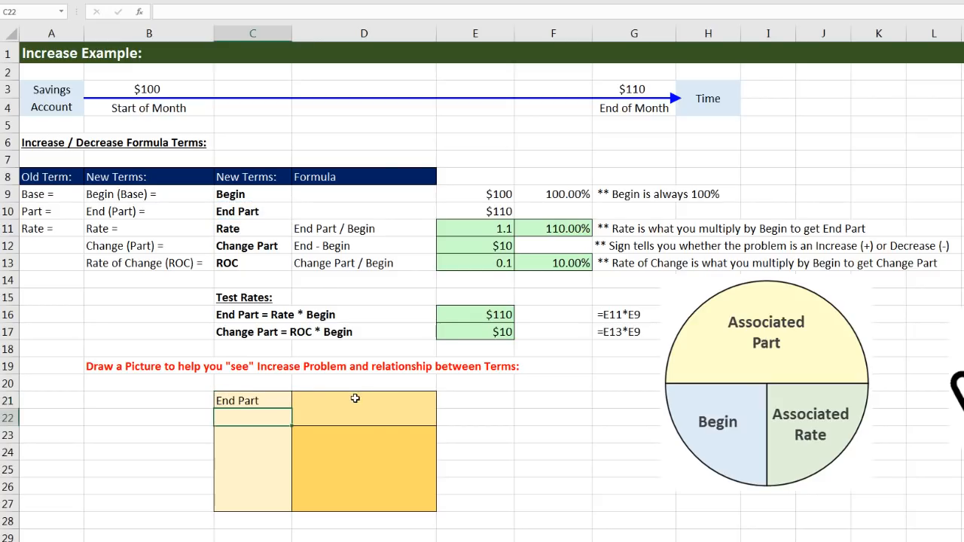
pyautogui.write('=')
pyautogui.click(269, 251)
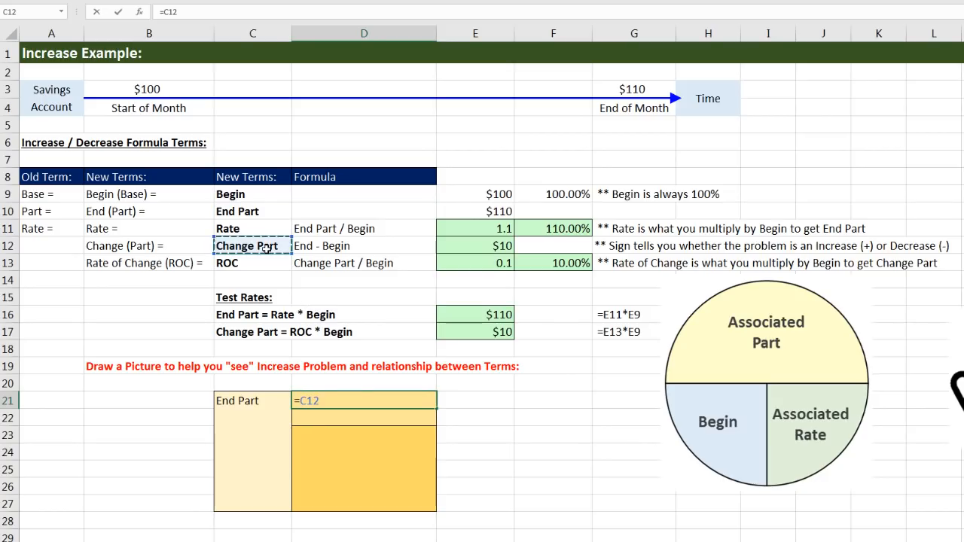
pyautogui.press('Return')
# Label the darkest gold block by linking D23 to the Begin term with =C9
pyautogui.click(366, 430)
pyautogui.write('=')
pyautogui.click(258, 199)
pyautogui.press('Return')
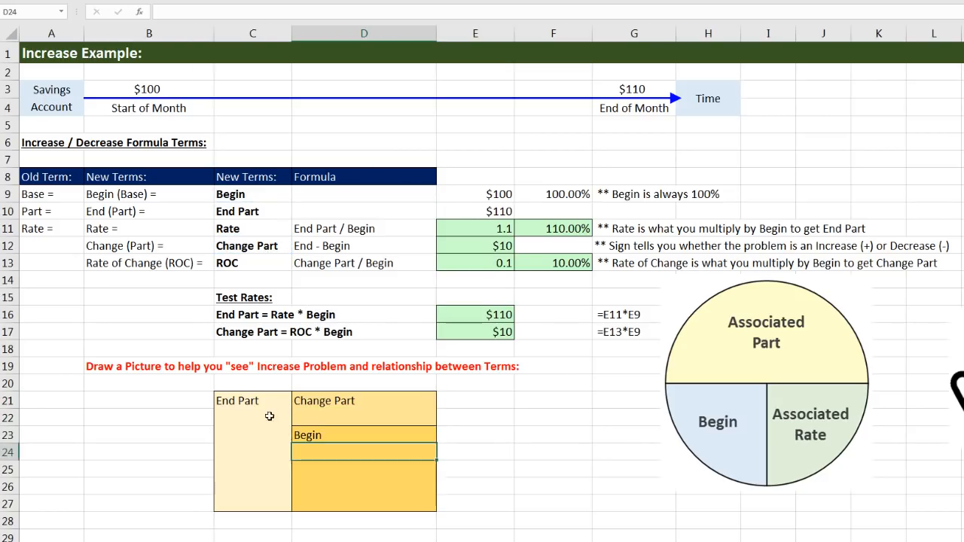
# Link the End Part amount into C22 with =E10 and the Change Part amount into D22 with =E12
pyautogui.click(255, 419)
pyautogui.write('=')
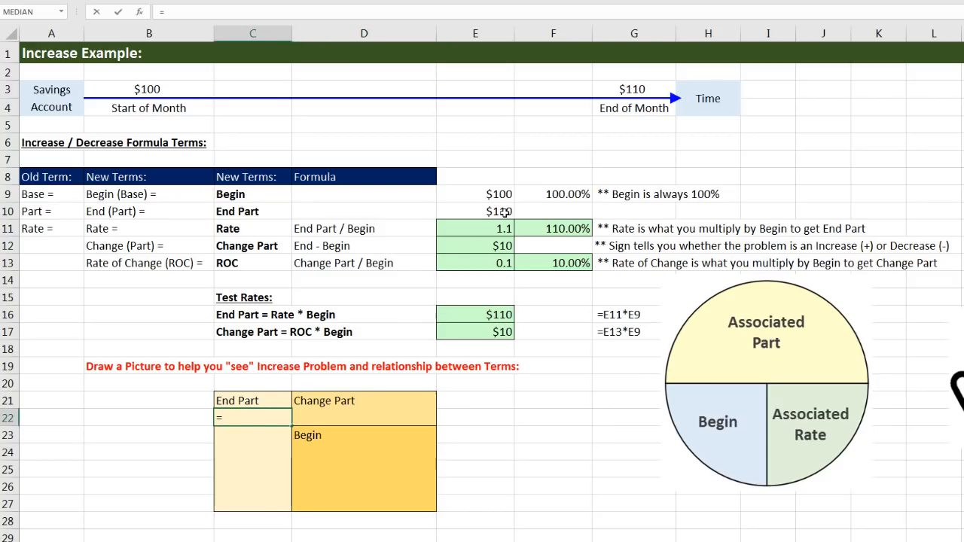
pyautogui.click(503, 213)
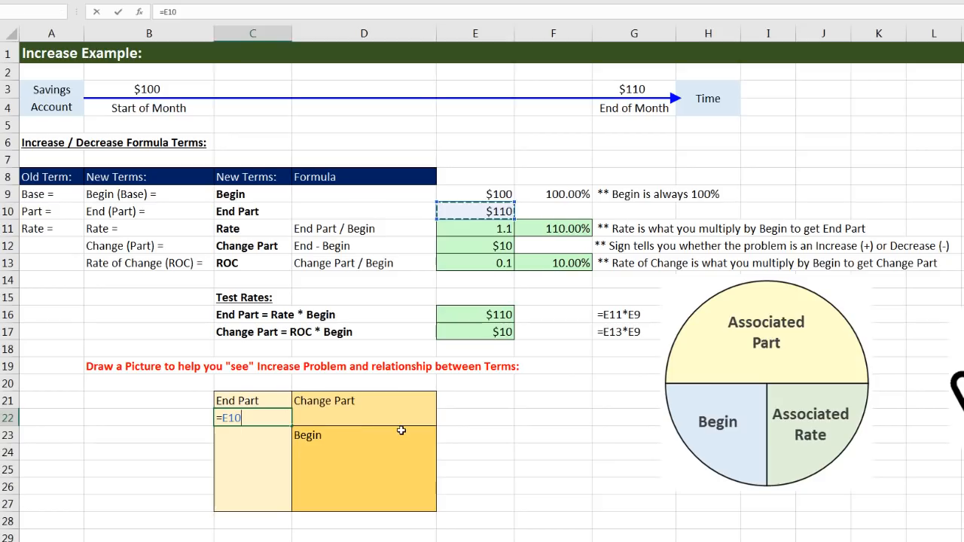
pyautogui.press('Tab')
pyautogui.write('=')
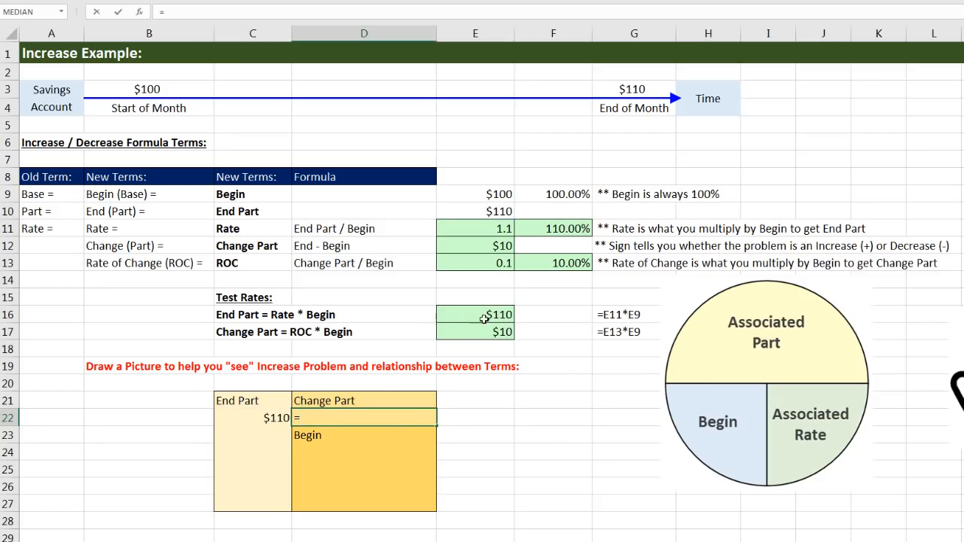
pyautogui.click(490, 249)
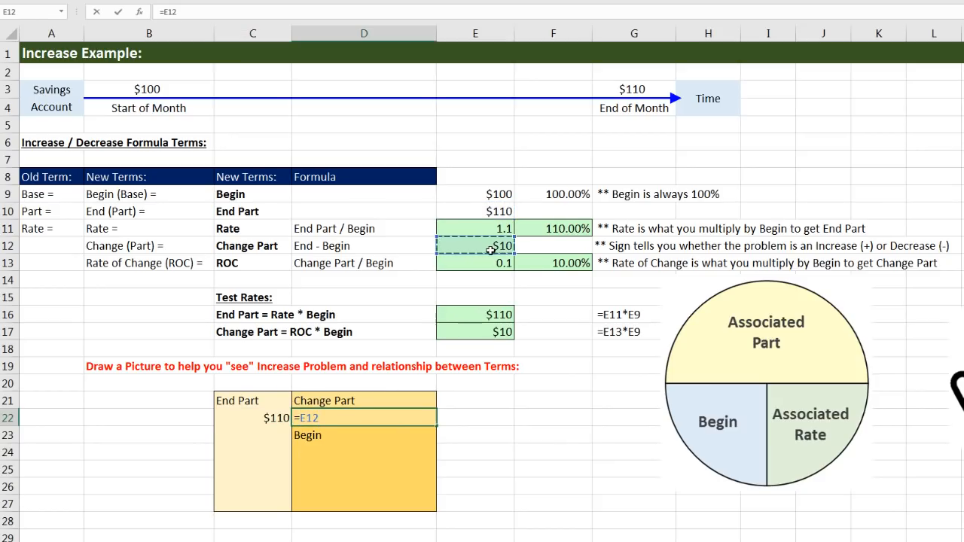
pyautogui.press('Return')
pyautogui.press('Down')
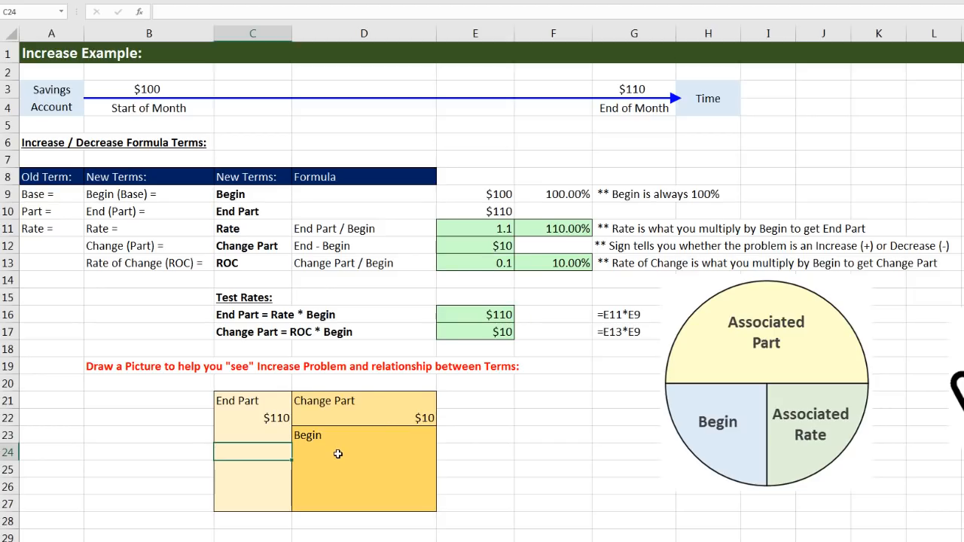
# Link the Begin amount into D24 of the darkest gold block with =E9
pyautogui.click(339, 452)
pyautogui.write('=')
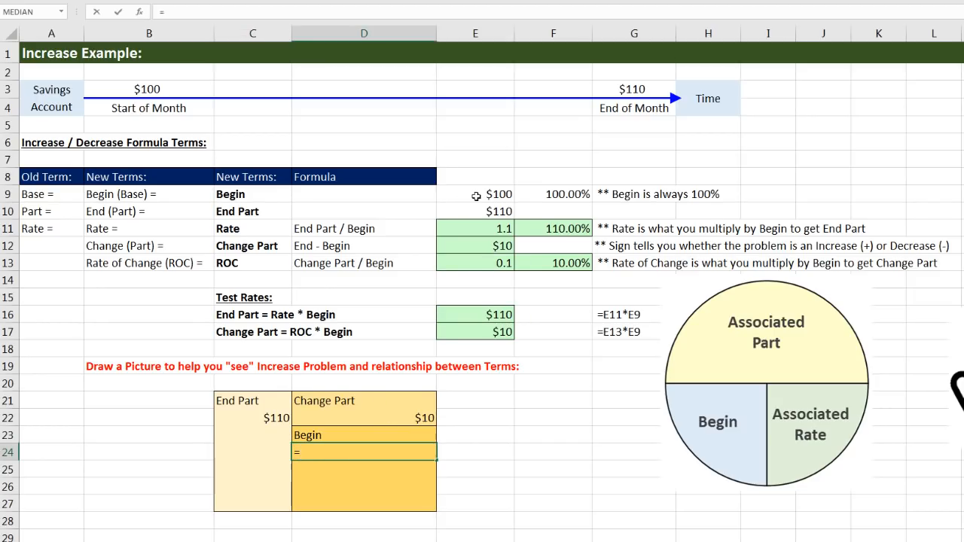
pyautogui.click(477, 194)
pyautogui.press('Return')
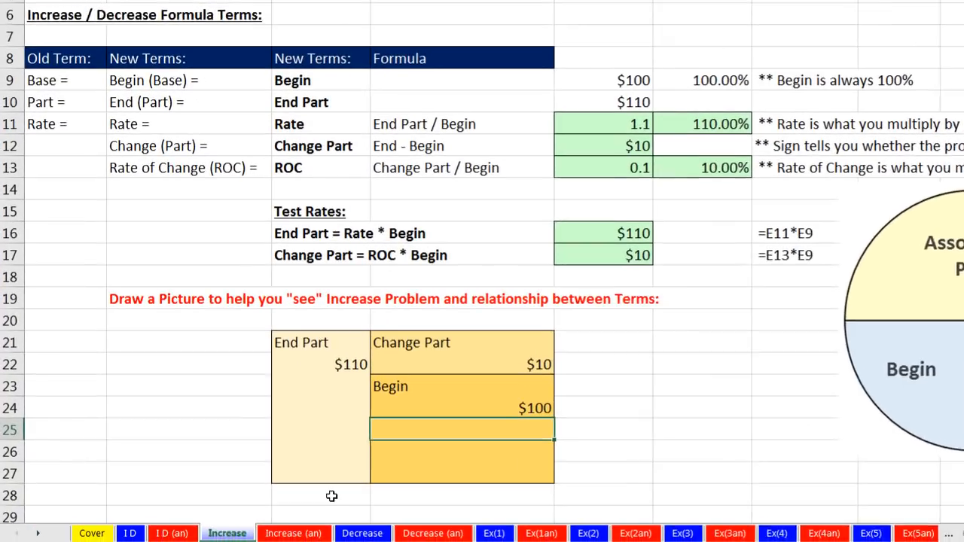
# Label C28 as Total and add the Begin and Change Part amounts in D28 with =D24+D22
pyautogui.click(332, 496)
pyautogui.write('Total')
pyautogui.press('Tab')
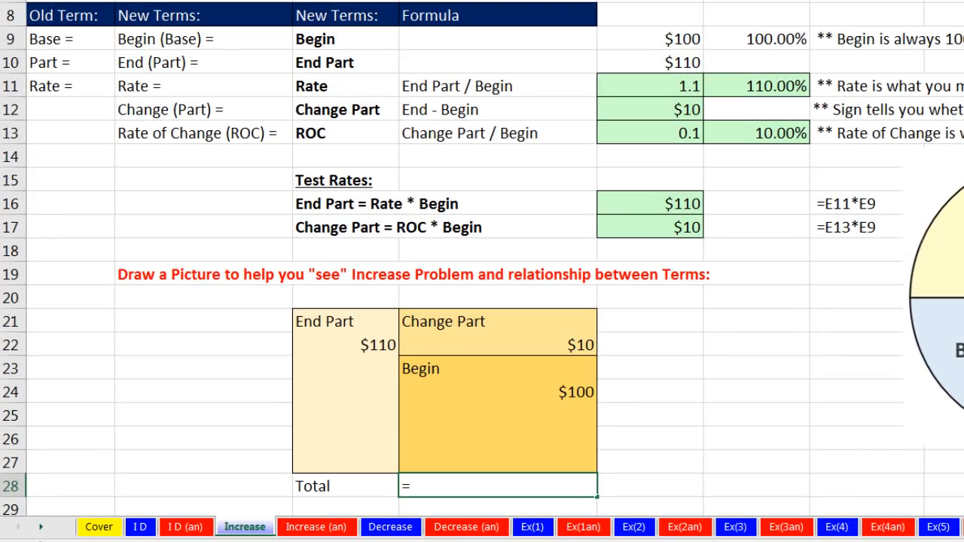
pyautogui.write('=')
pyautogui.click(545, 392)
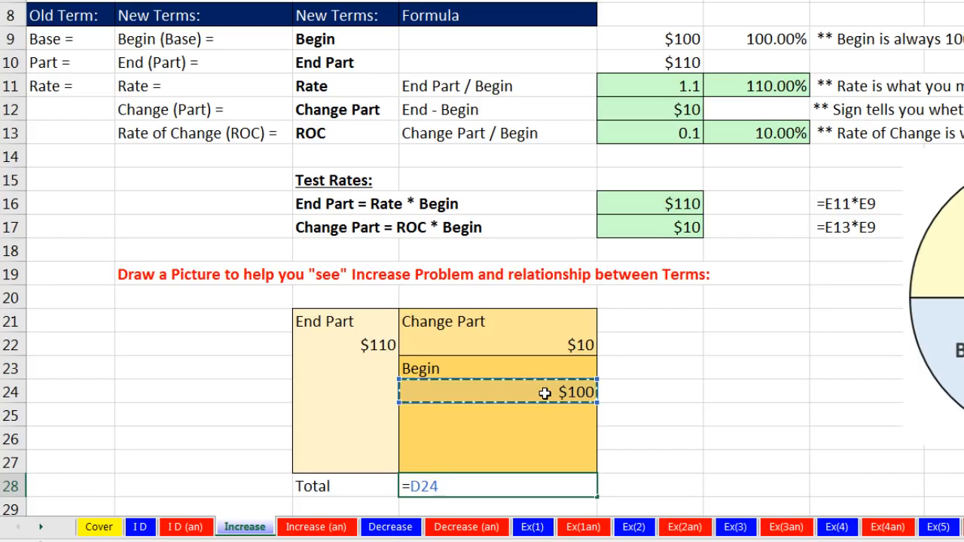
pyautogui.write('+')
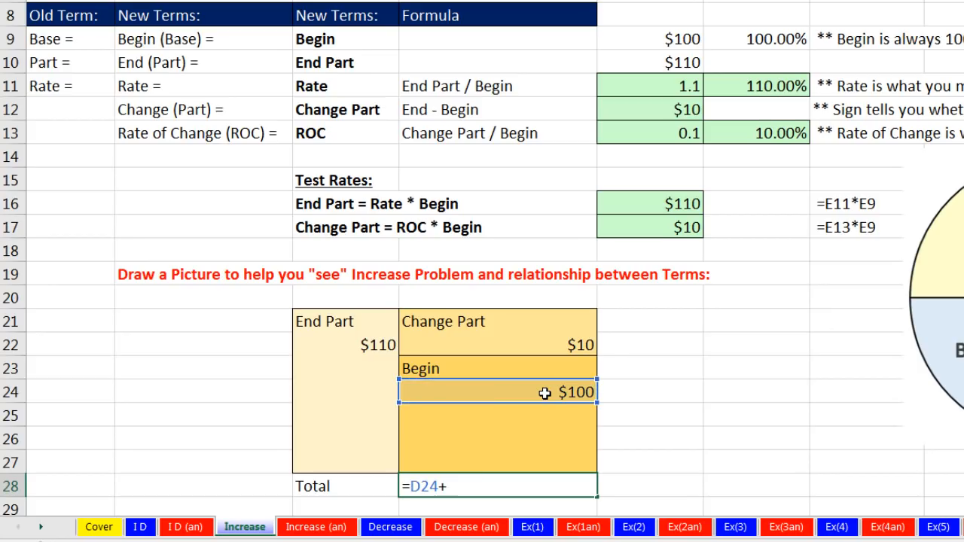
pyautogui.click(552, 343)
pyautogui.hotkey('ctrl', 'Return')
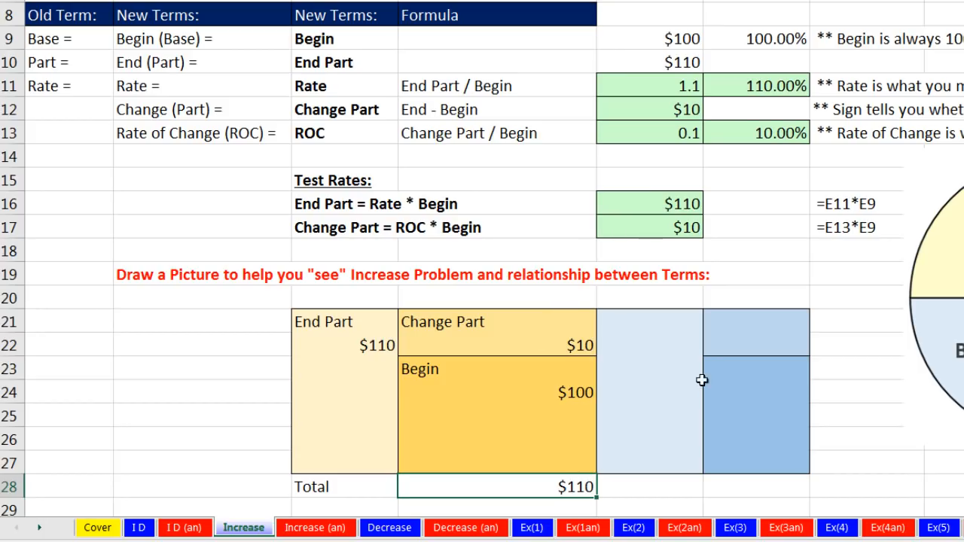
# Link the Rate term into E21 with =C11 and its percentage into E22 with =F11
pyautogui.moveTo(343, 321); pyautogui.dragTo(339, 459)
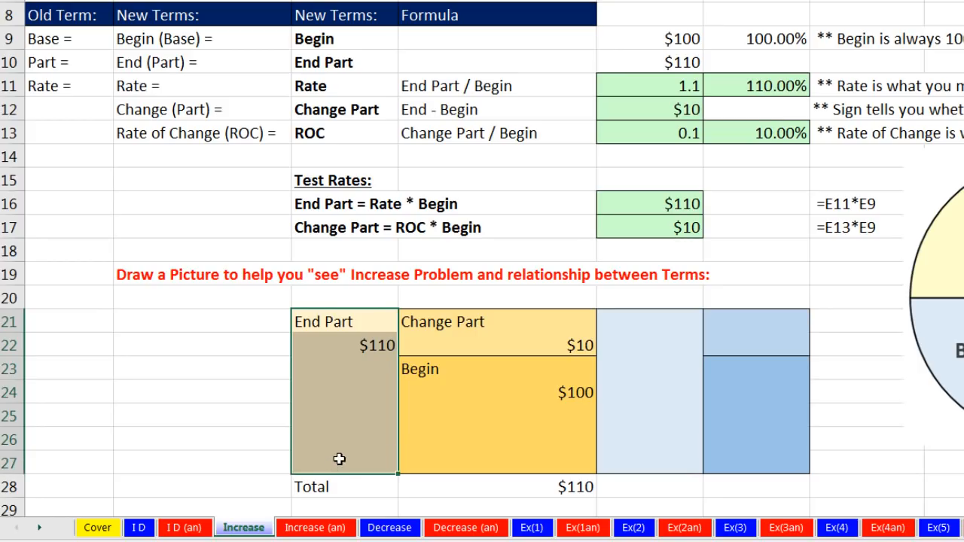
pyautogui.click(621, 313)
pyautogui.write('=')
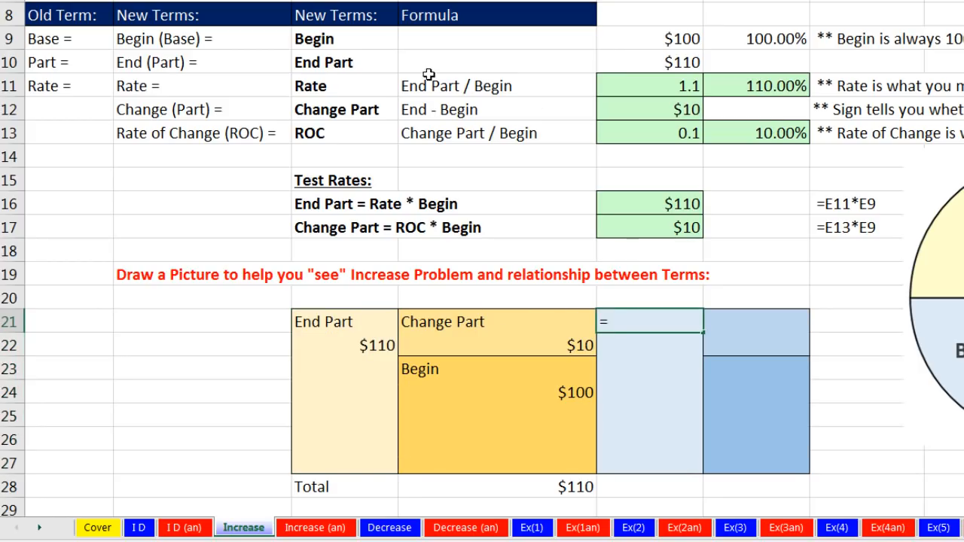
pyautogui.click(359, 83)
pyautogui.press('Return')
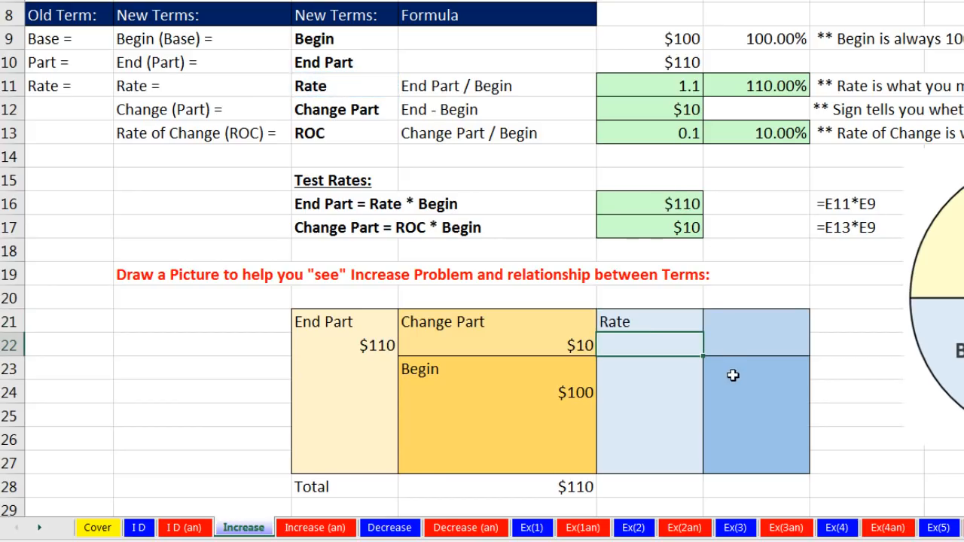
pyautogui.write('=')
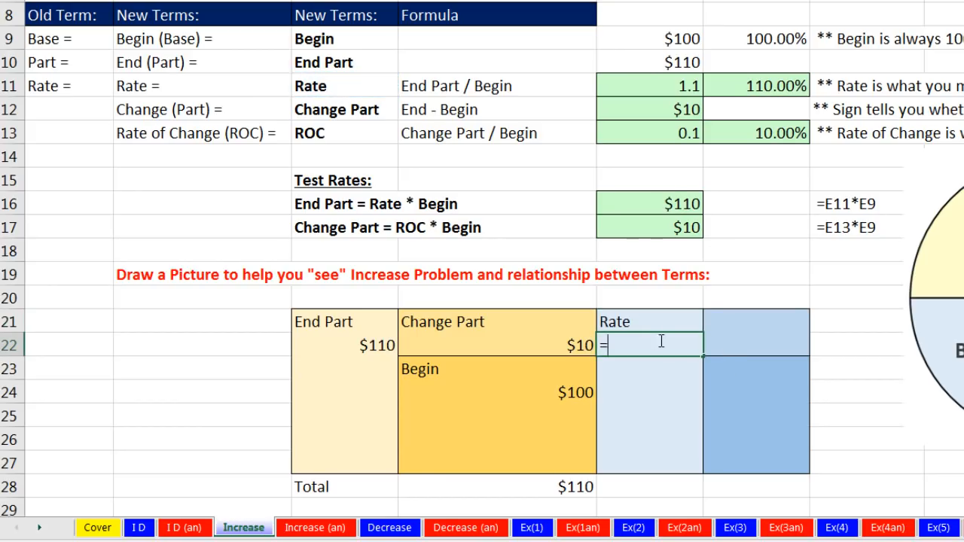
pyautogui.click(749, 85)
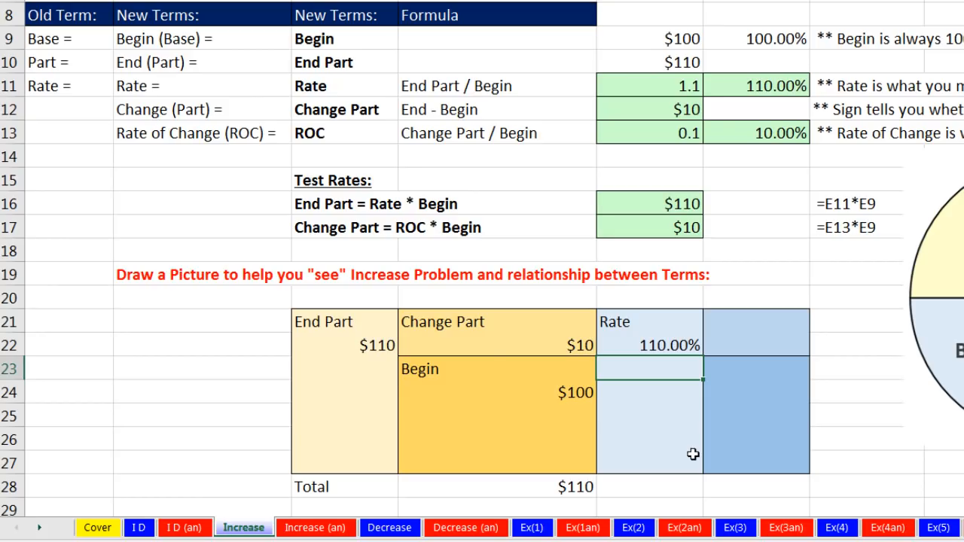
# Link the ROC term into F21 with =C13 and its percentage into F22 with =F13
pyautogui.moveTo(492, 323); pyautogui.dragTo(493, 343)
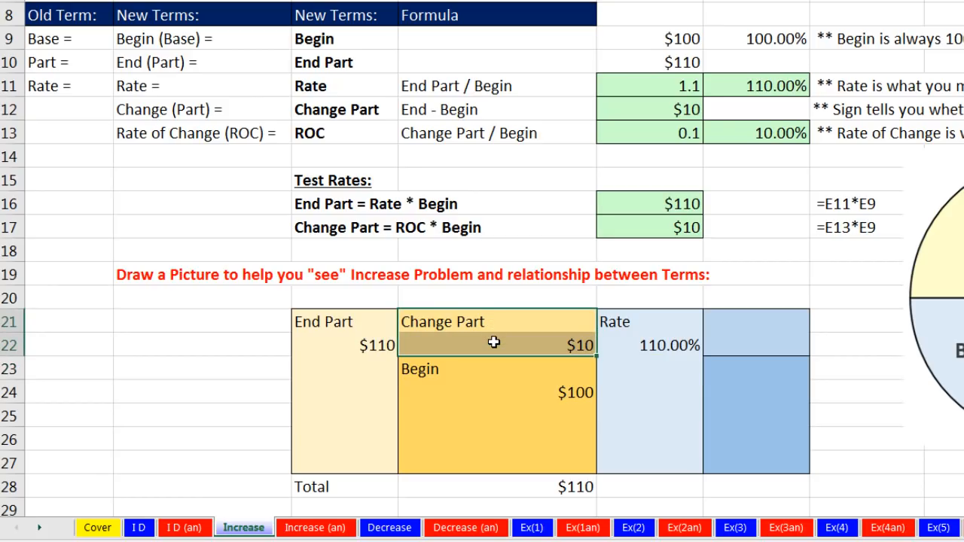
pyautogui.click(728, 323)
pyautogui.write('=')
pyautogui.click(343, 135)
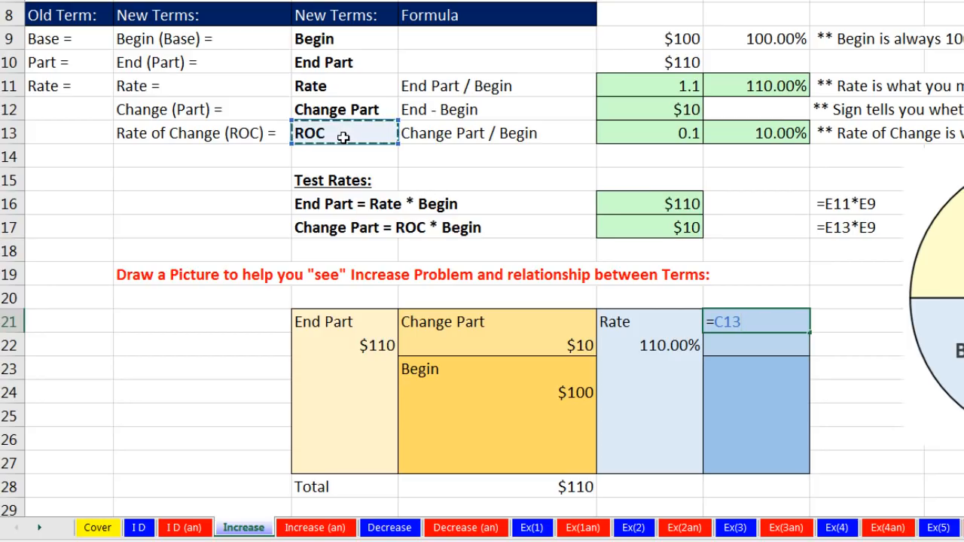
pyautogui.press('Return')
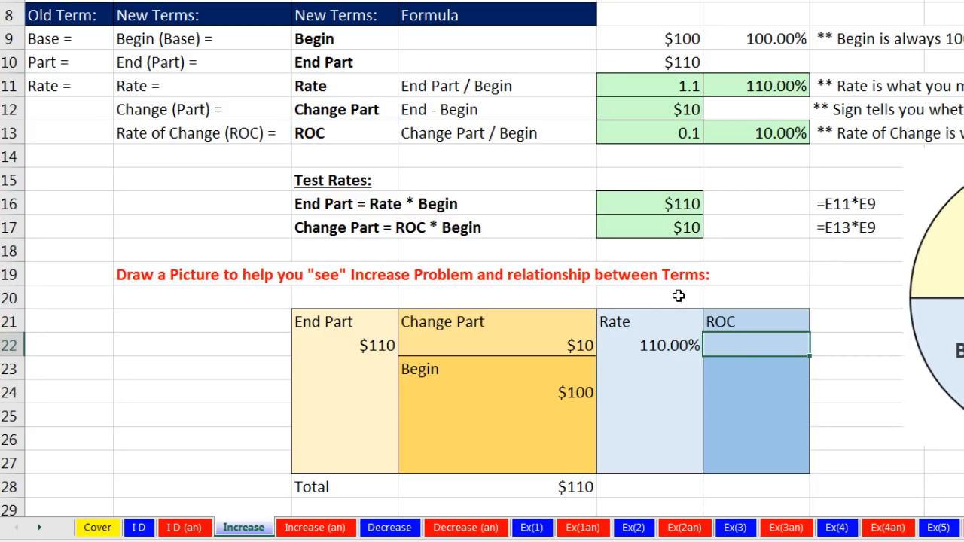
pyautogui.write('=')
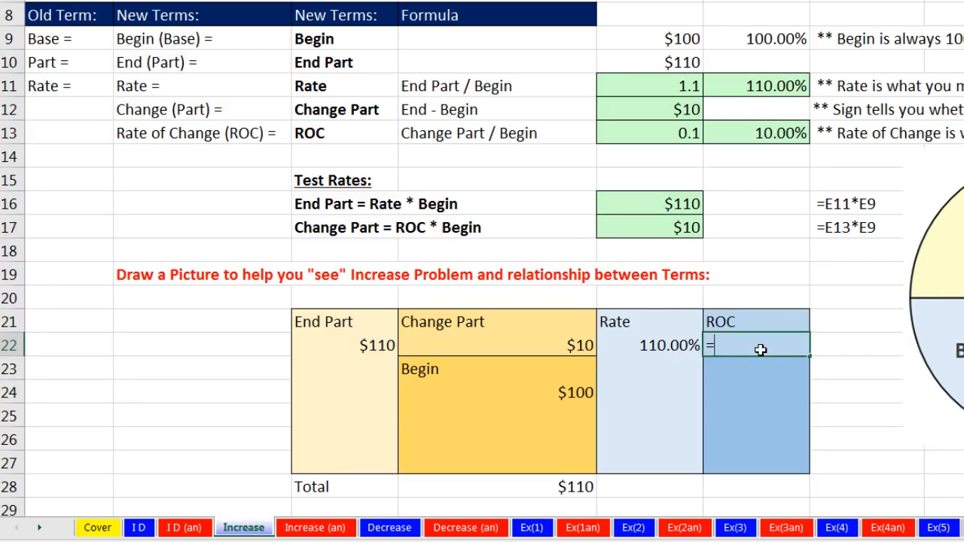
pyautogui.click(755, 136)
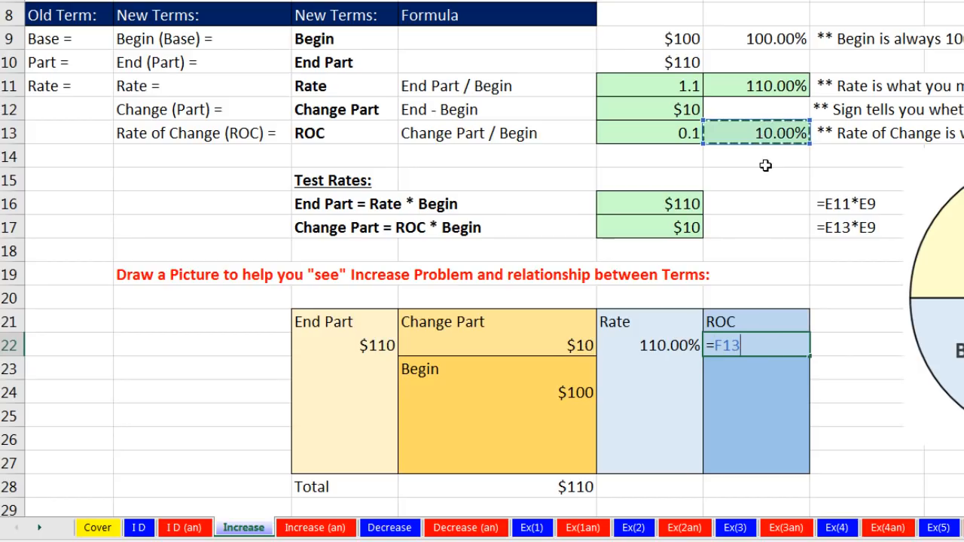
pyautogui.press('Return')
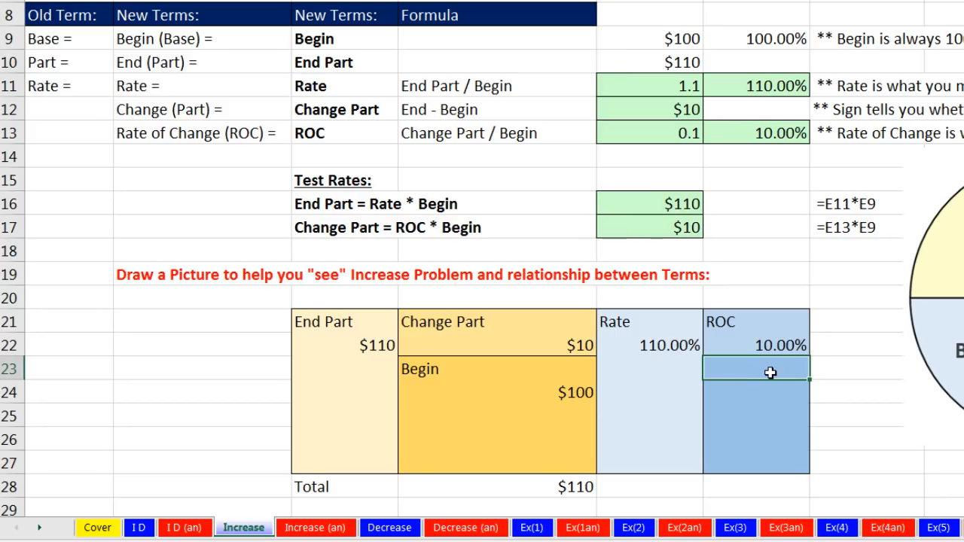
# Link the Begin term into F23 with =C9 and its percentage into F24 with =F9
pyautogui.write('=')
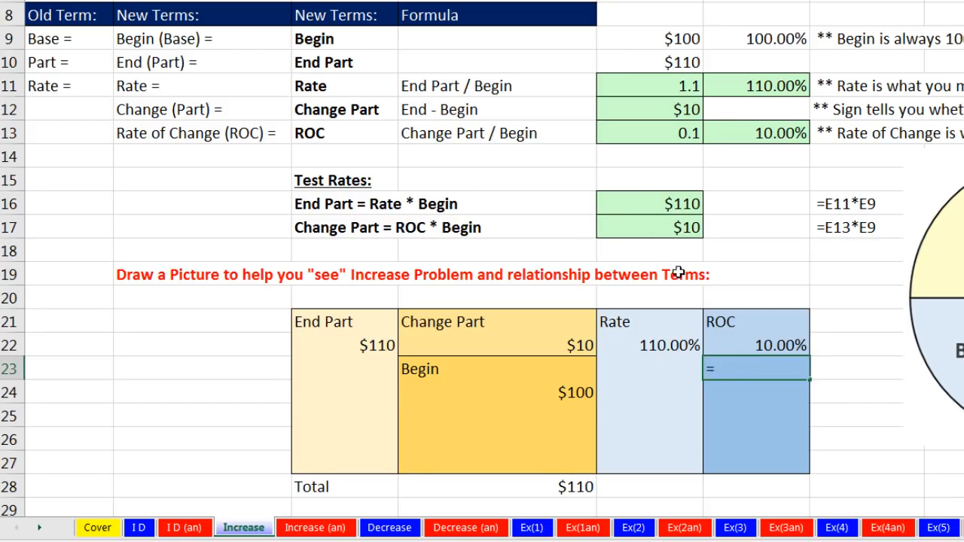
pyautogui.click(340, 41)
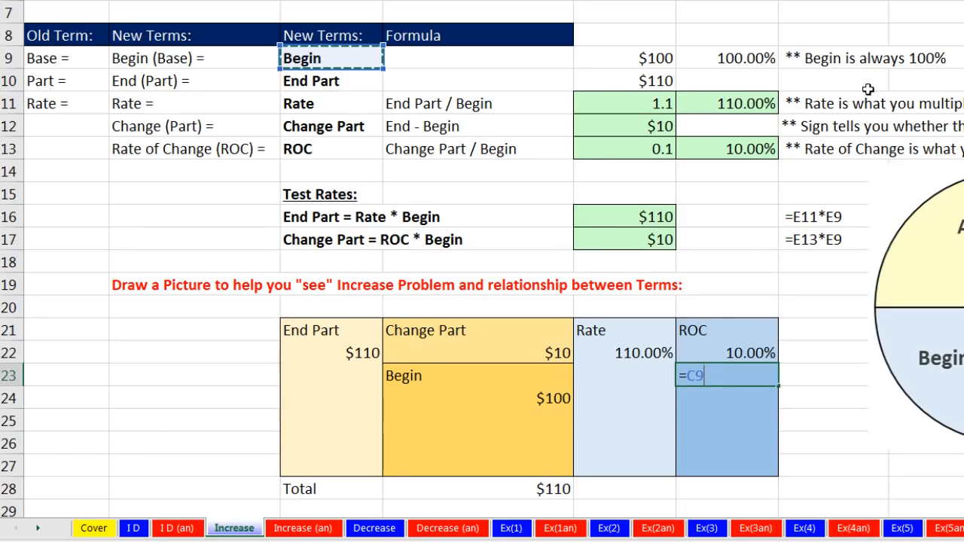
pyautogui.press('Return')
pyautogui.write('=')
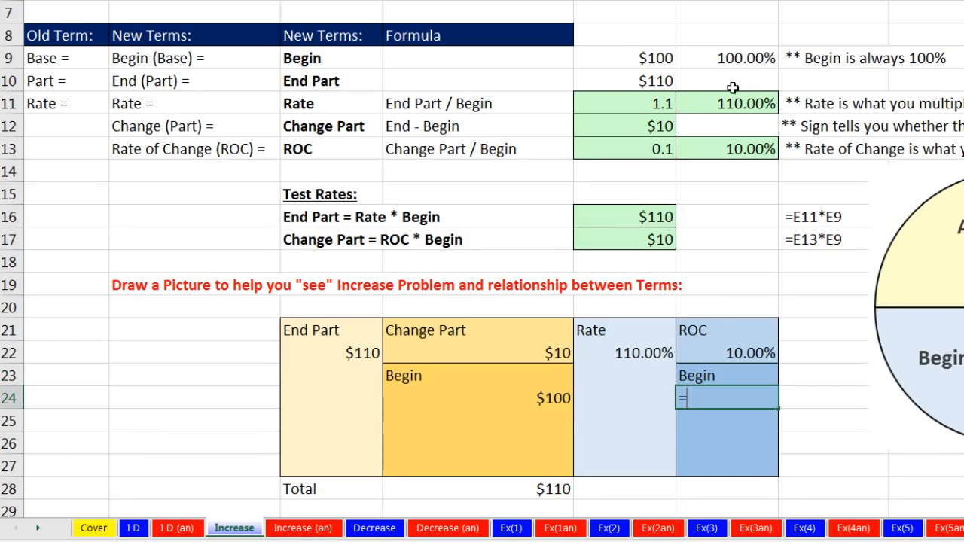
pyautogui.click(722, 62)
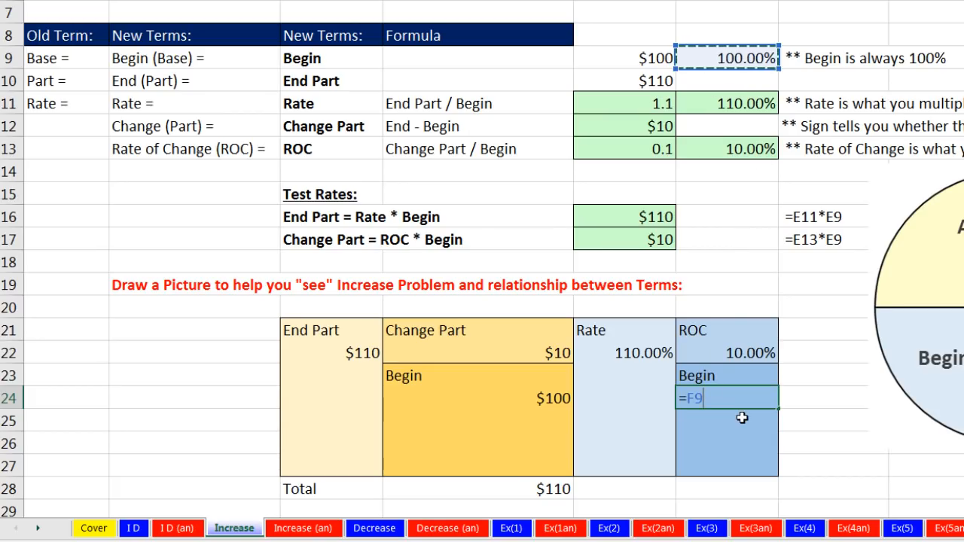
pyautogui.press('Return')
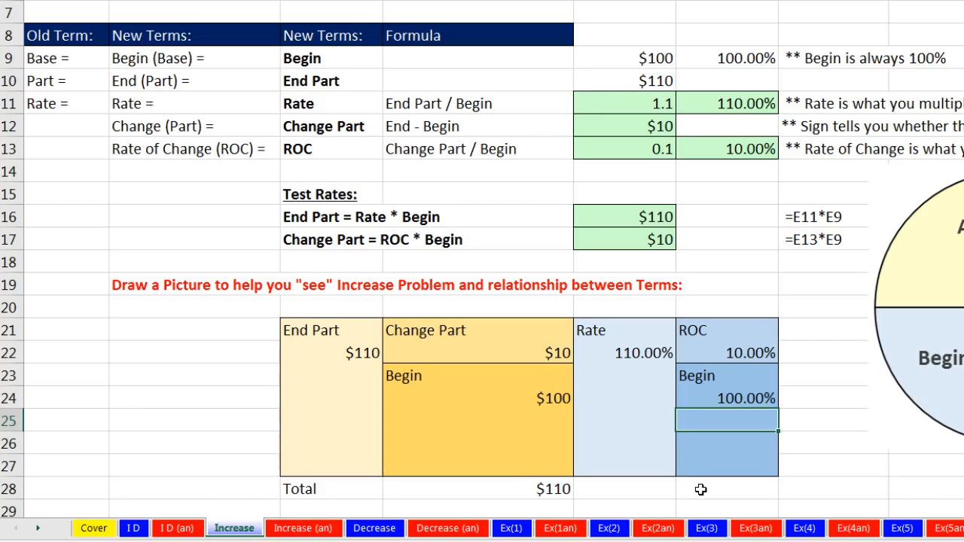
# Add the Begin and ROC percentages in F28 with =F24+F22 and format C28:F28 as bold with a top and double bottom border
pyautogui.click(701, 490)
pyautogui.write('=')
pyautogui.click(740, 399)
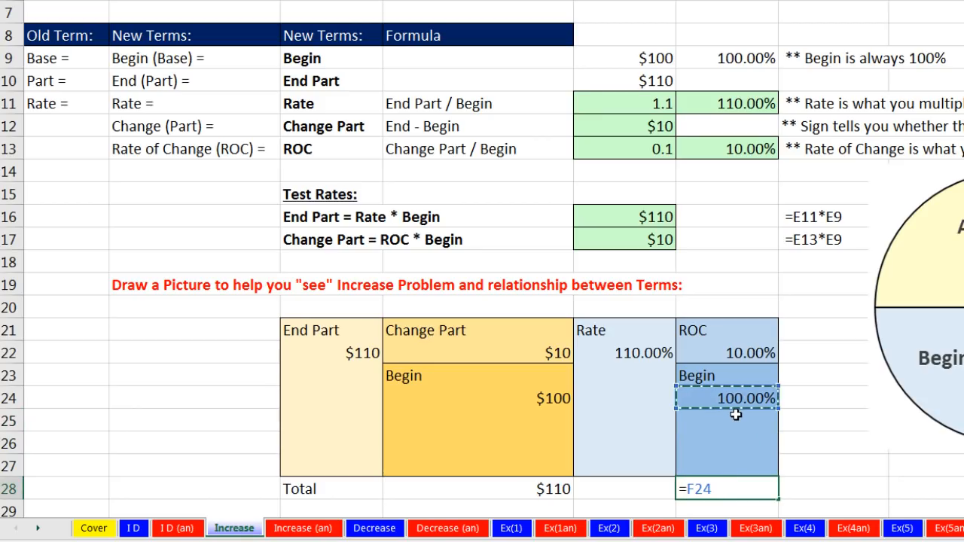
pyautogui.write('+')
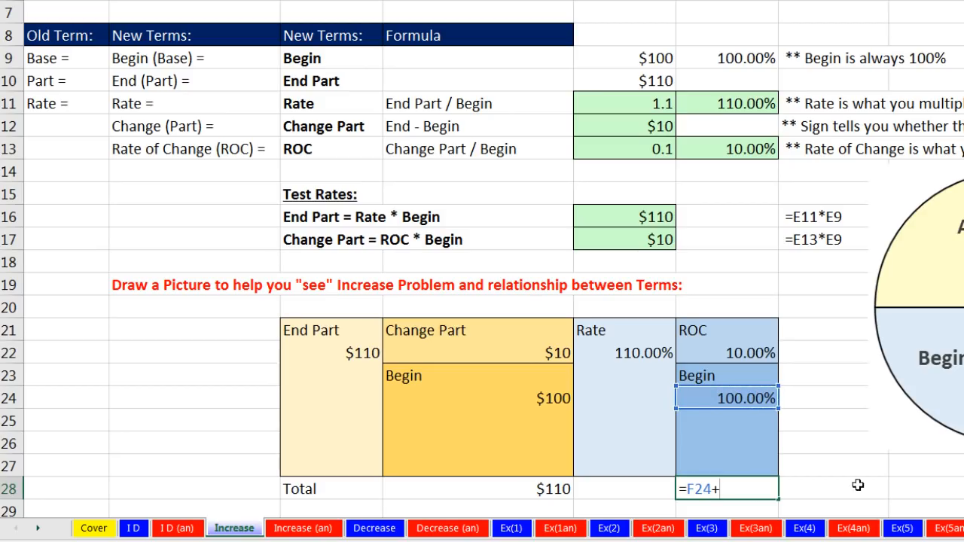
pyautogui.click(753, 353)
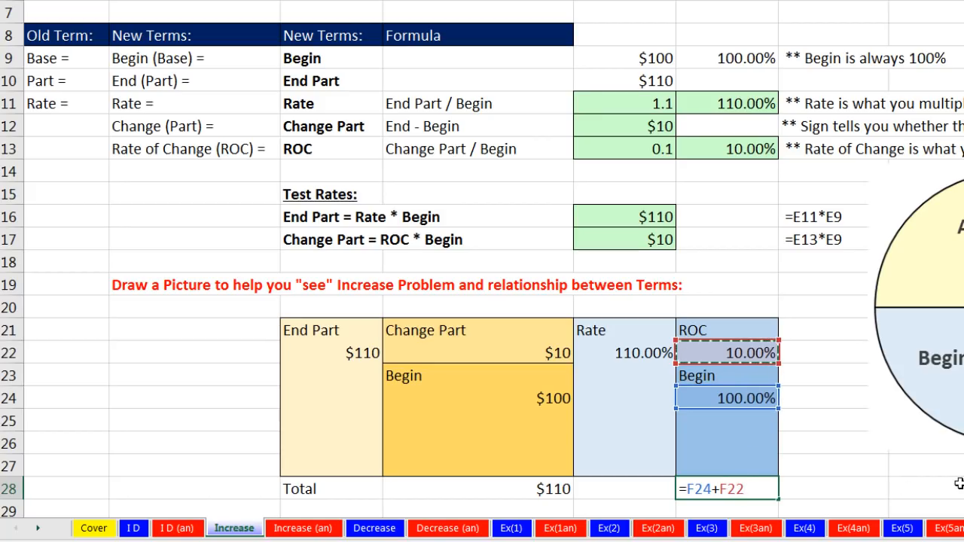
pyautogui.hotkey('ctrl', 'Return')
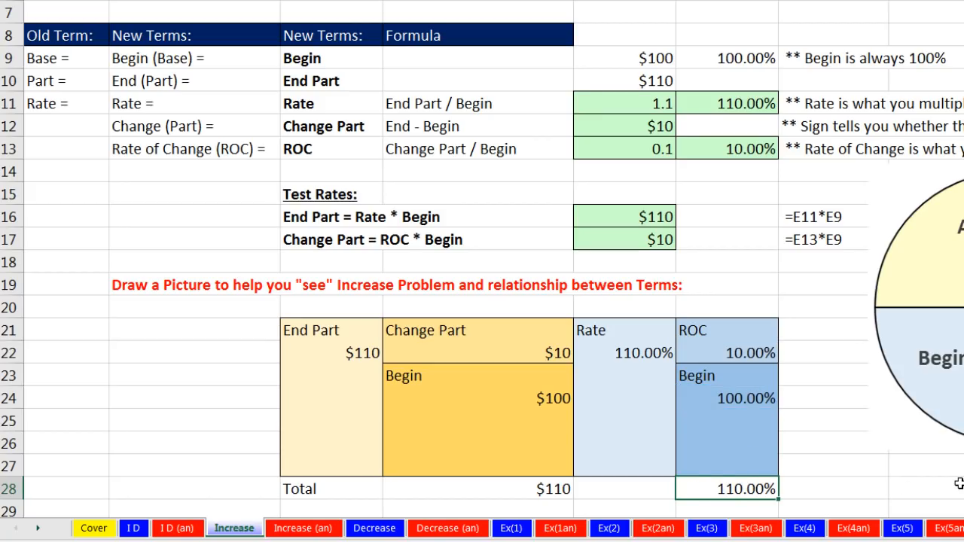
pyautogui.moveTo(361, 490); pyautogui.dragTo(723, 493)
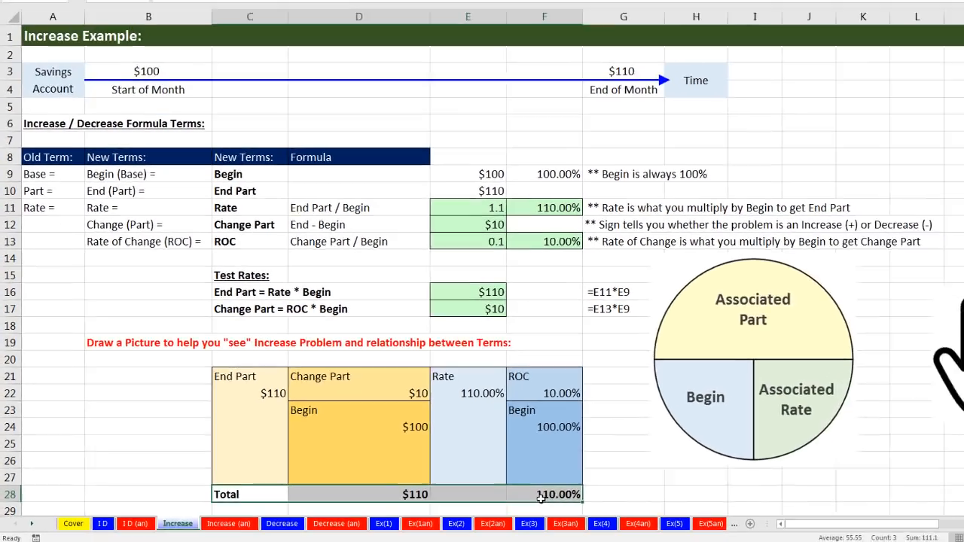
pyautogui.click(931, 489)
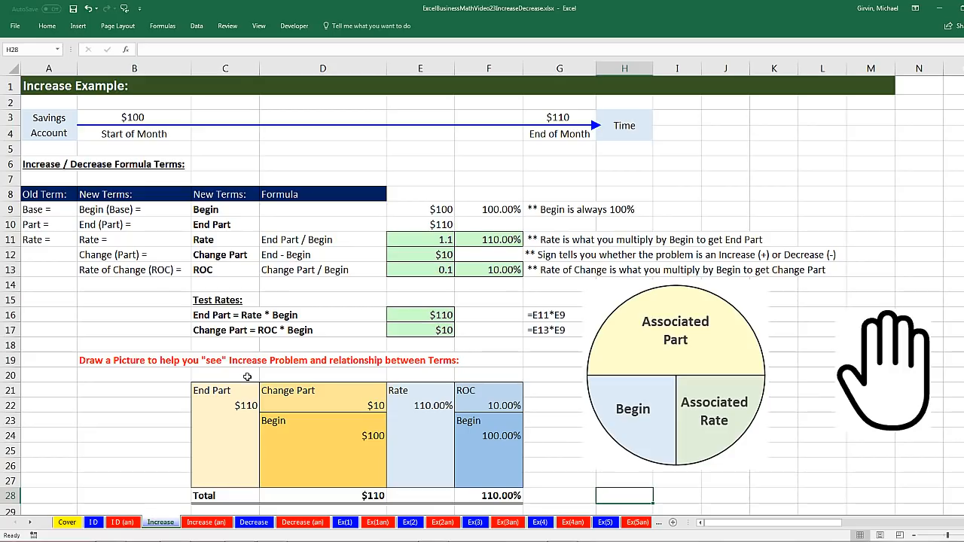
# Calculate the first Begin result in E33 as End Part minus Change Part with =C22-D22
pyautogui.scroll(-5, 252, 378)
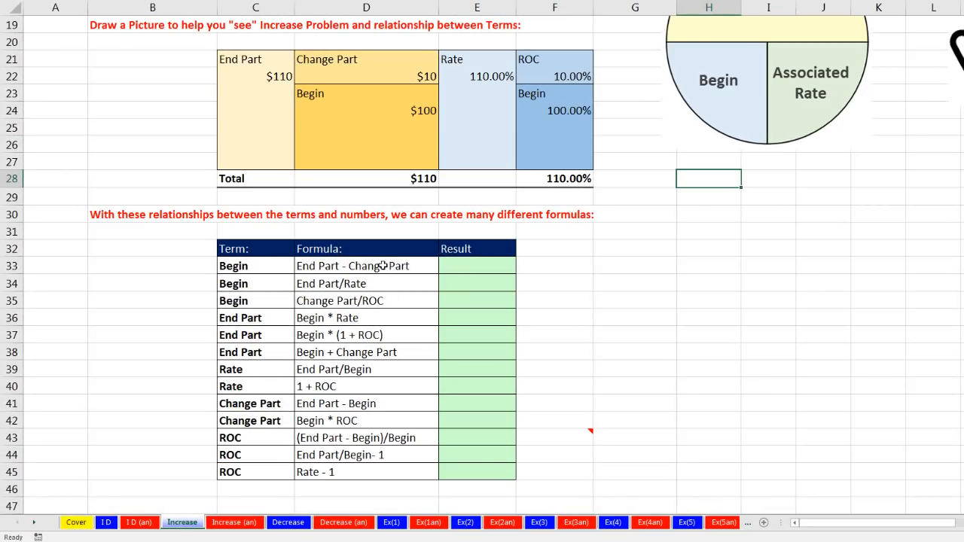
pyautogui.moveTo(384, 266); pyautogui.dragTo(387, 468)
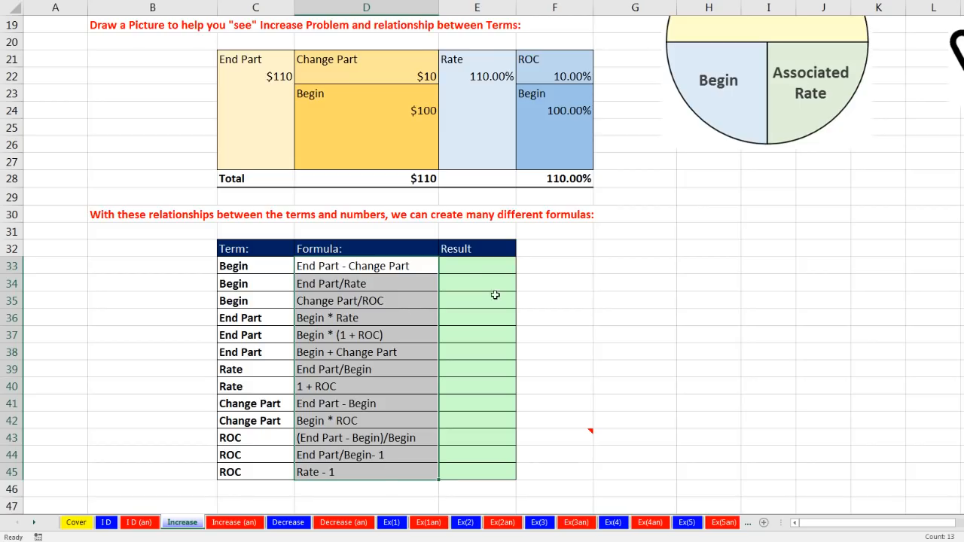
pyautogui.moveTo(351, 268); pyautogui.dragTo(339, 467)
pyautogui.click(483, 266)
pyautogui.moveTo(245, 268); pyautogui.dragTo(342, 300)
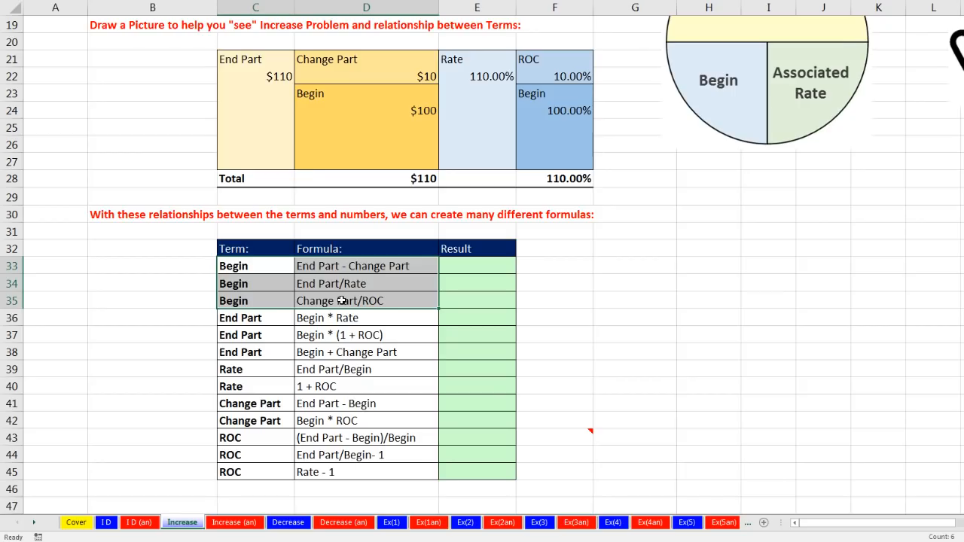
pyautogui.click(451, 267)
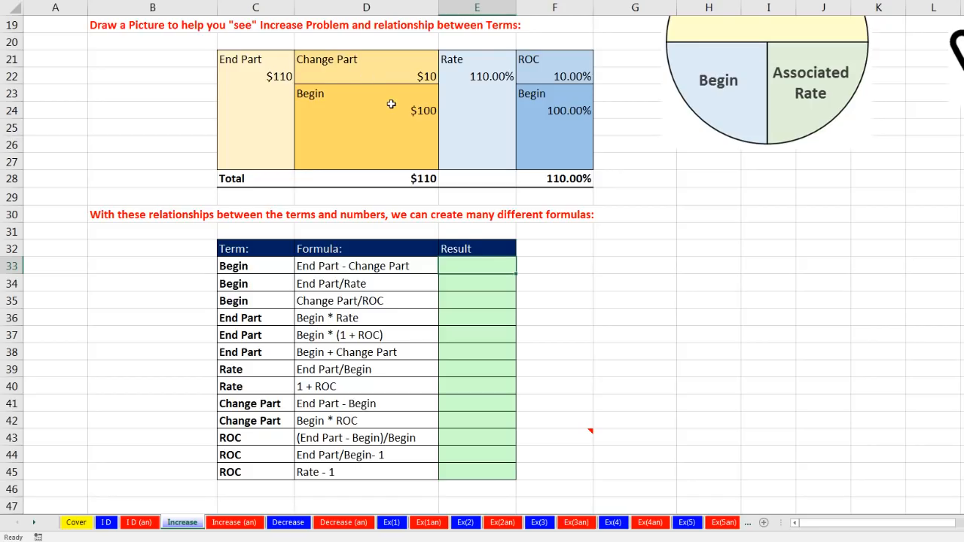
pyautogui.write('=')
pyautogui.click(285, 76)
pyautogui.write('-')
pyautogui.click(356, 77)
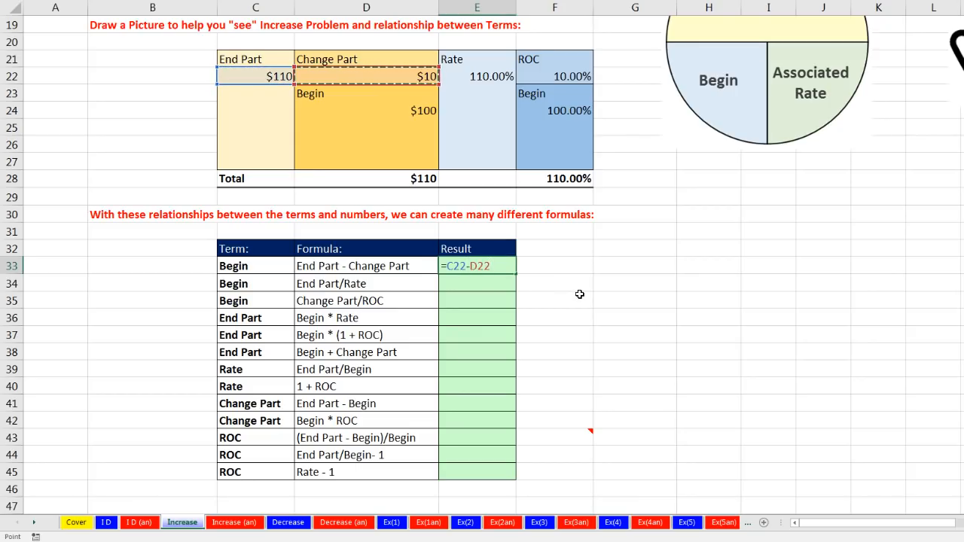
pyautogui.press('Return')
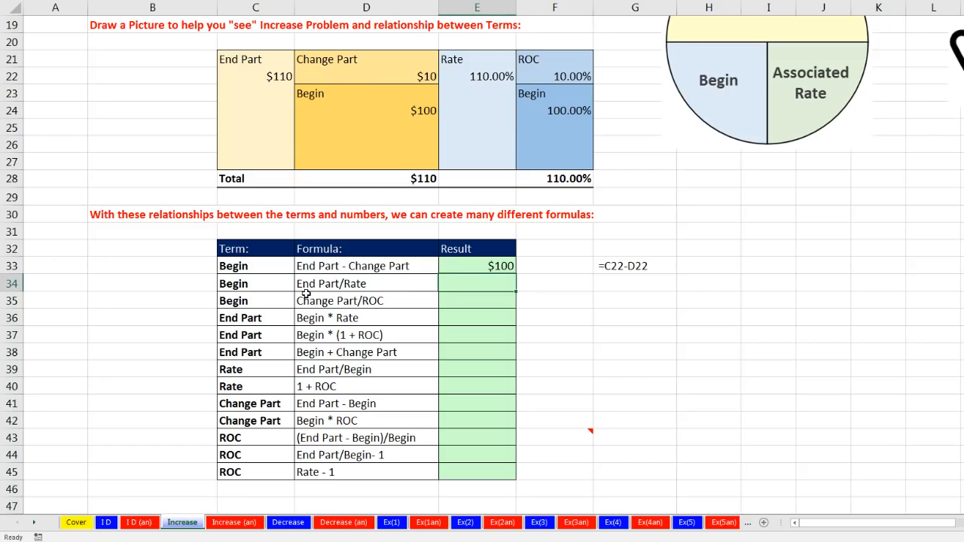
# Move the Part, Begin and Rate circle diagram down beside the table of formulas, around rows 31 to 43
pyautogui.moveTo(776, 111); pyautogui.dragTo(817, 400)
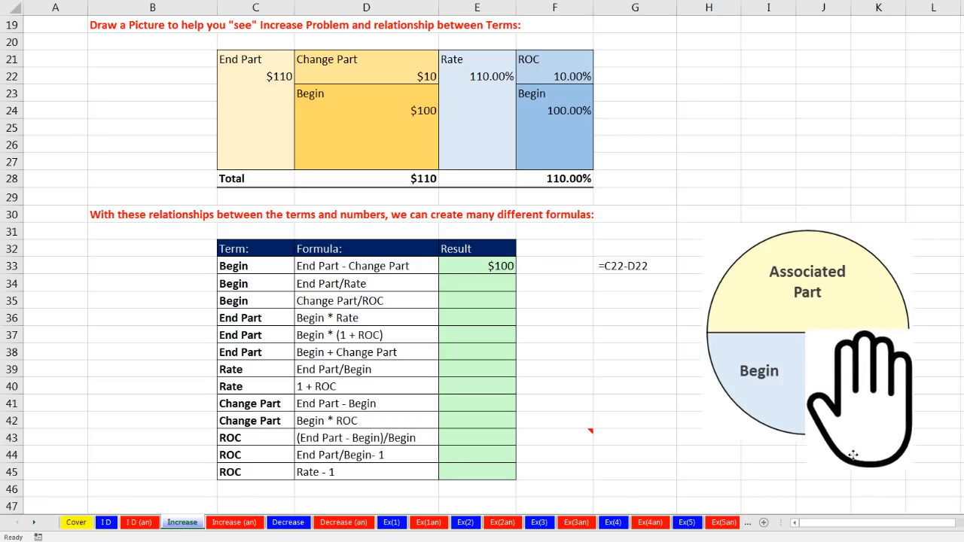
# Cover the diagram's Begin quadrant with the hand picture and calculate Begin in E34 as End Part divided by Rate with =C22/E22
pyautogui.moveTo(857, 459); pyautogui.dragTo(747, 462)
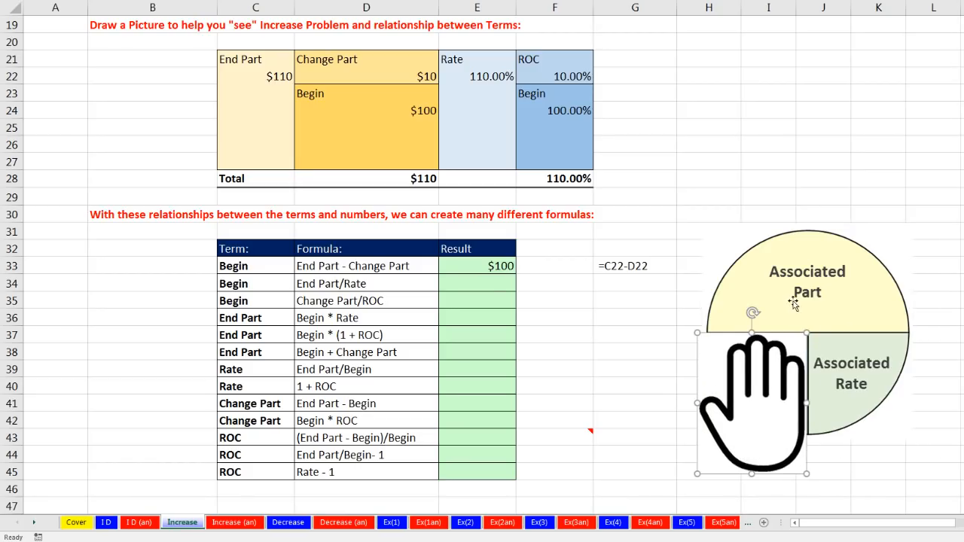
pyautogui.click(482, 284)
pyautogui.write('=')
pyautogui.click(267, 76)
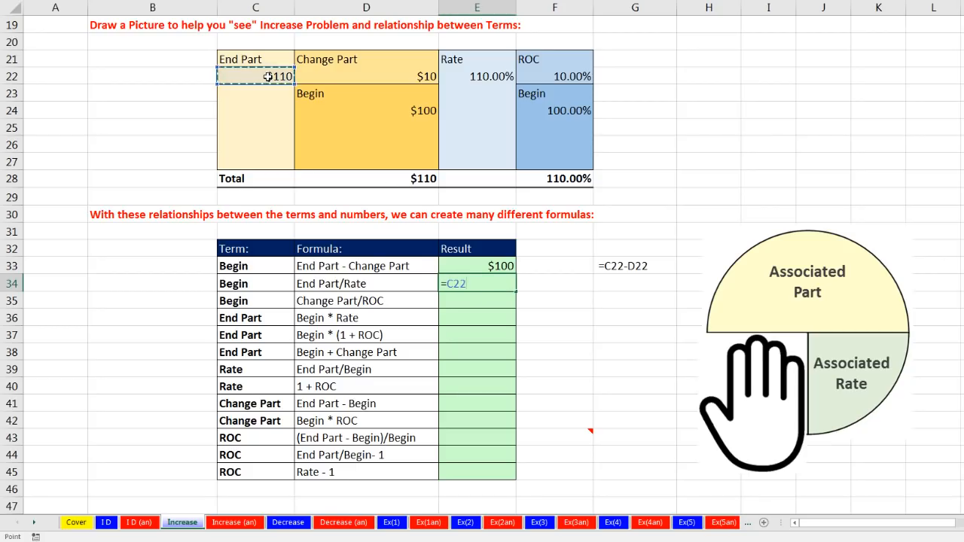
pyautogui.write('/')
pyautogui.click(476, 78)
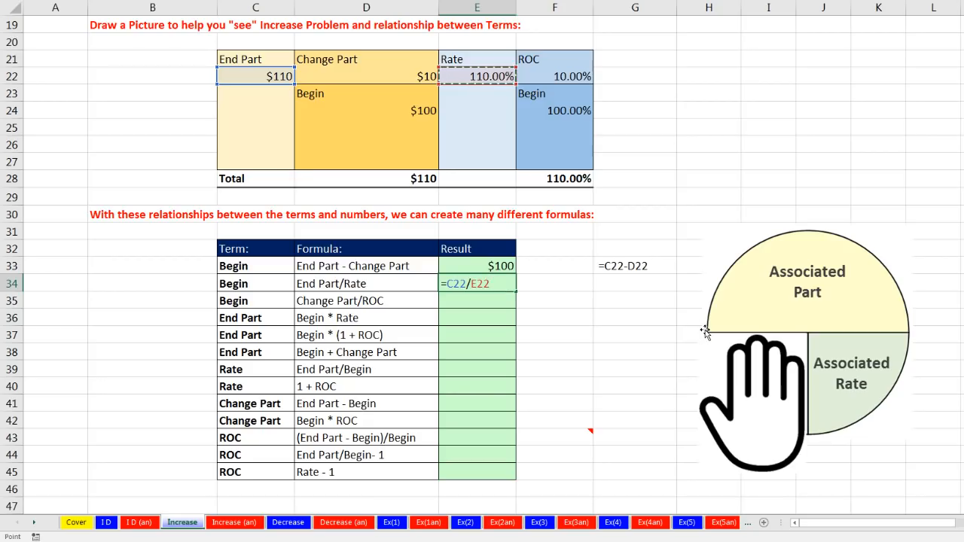
pyautogui.press('Return')
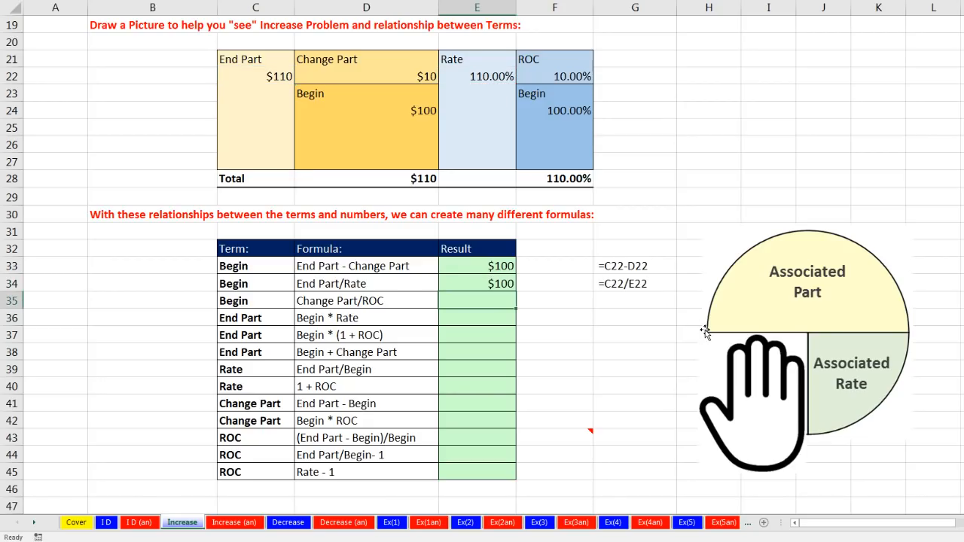
# Calculate Begin in E35 as Change Part divided by ROC with =D22/F22
pyautogui.click(427, 65)
pyautogui.moveTo(427, 65); pyautogui.dragTo(434, 77)
pyautogui.moveTo(555, 64); pyautogui.dragTo(565, 83)
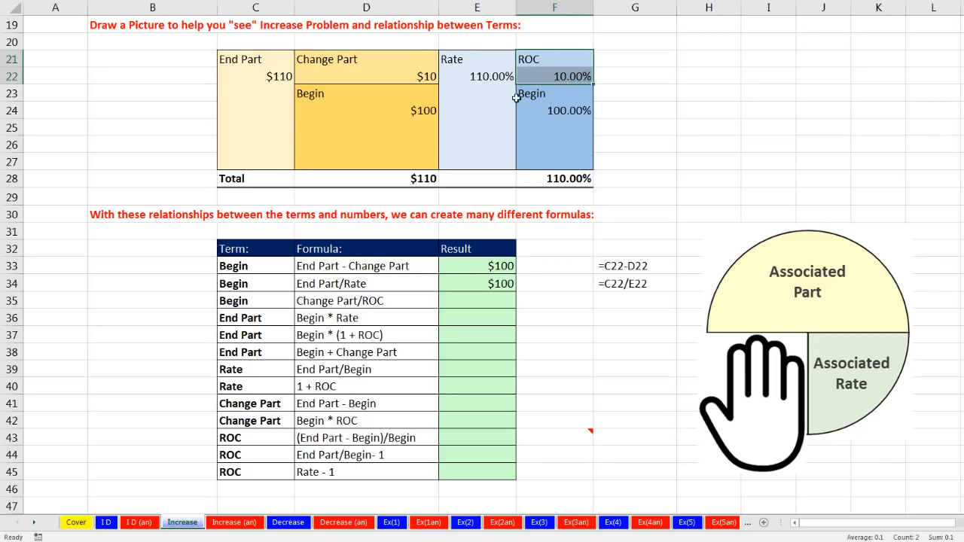
pyautogui.click(486, 305)
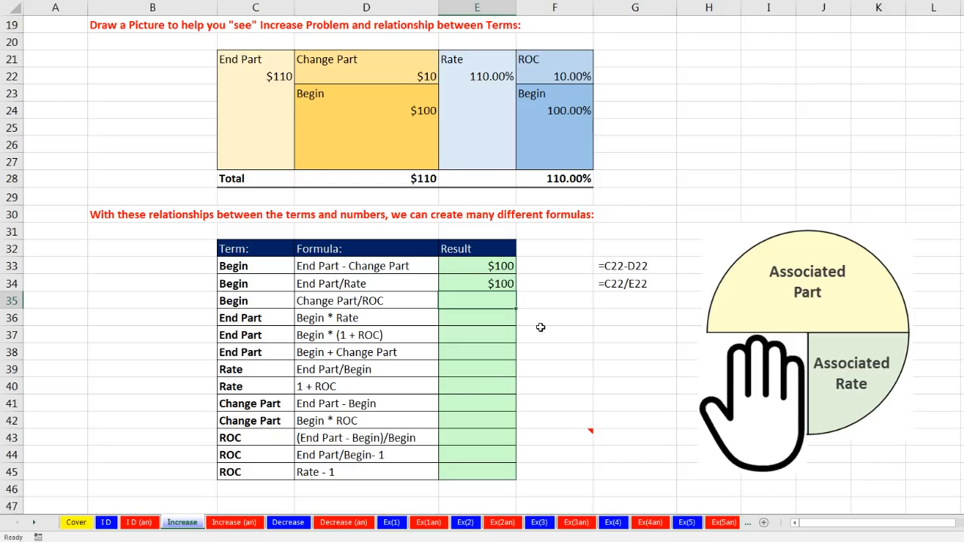
pyautogui.write('=')
pyautogui.click(417, 79)
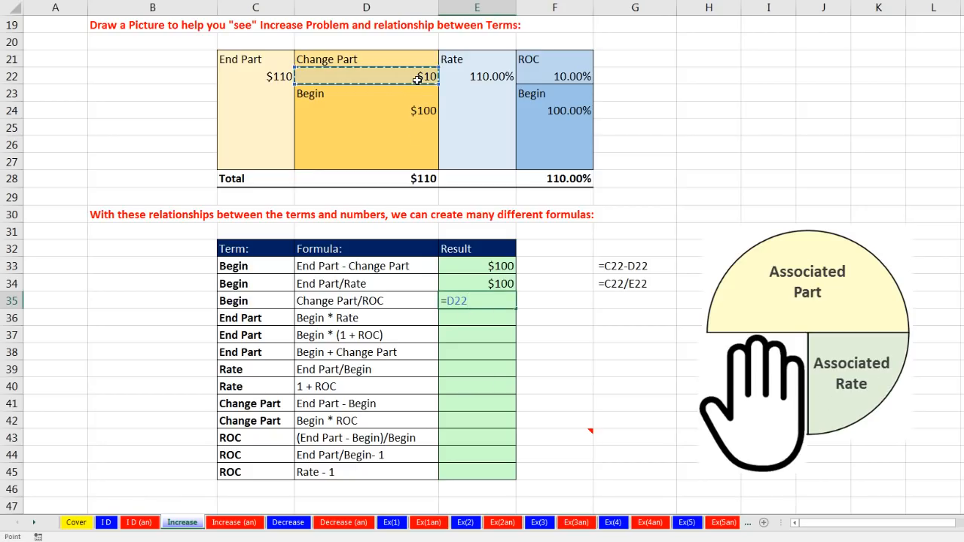
pyautogui.write('/')
pyautogui.click(548, 76)
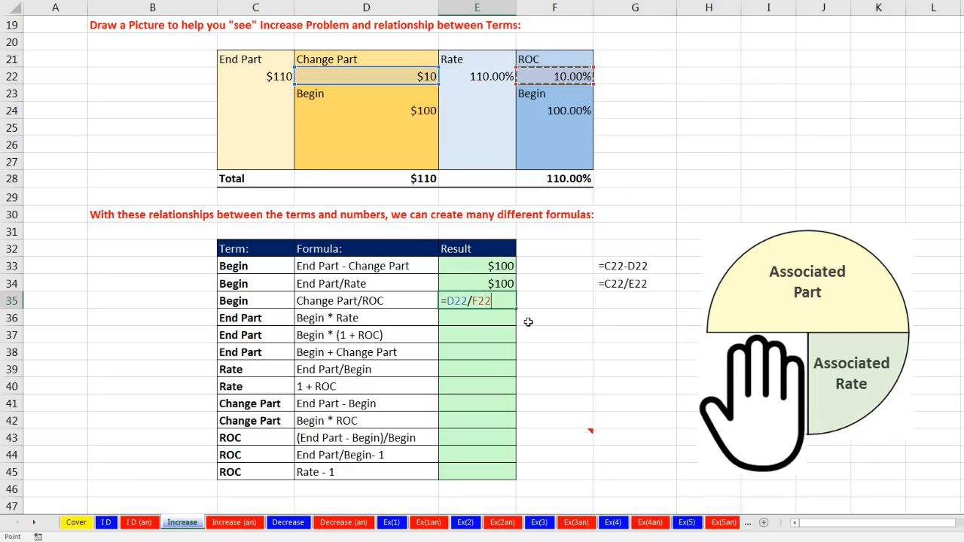
pyautogui.press('Return')
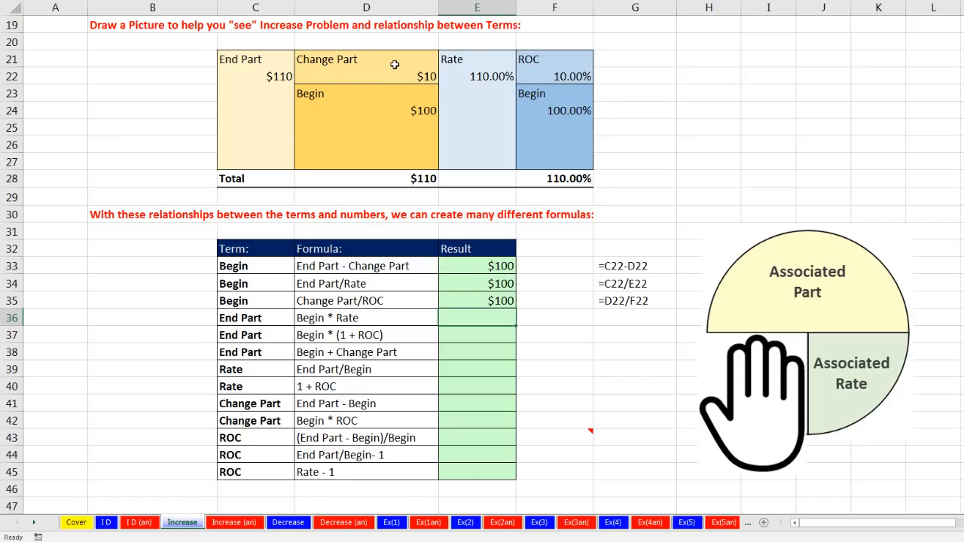
# Calculate End Part in E36 as Begin times Rate with =D24*E22
pyautogui.moveTo(547, 61); pyautogui.dragTo(555, 76)
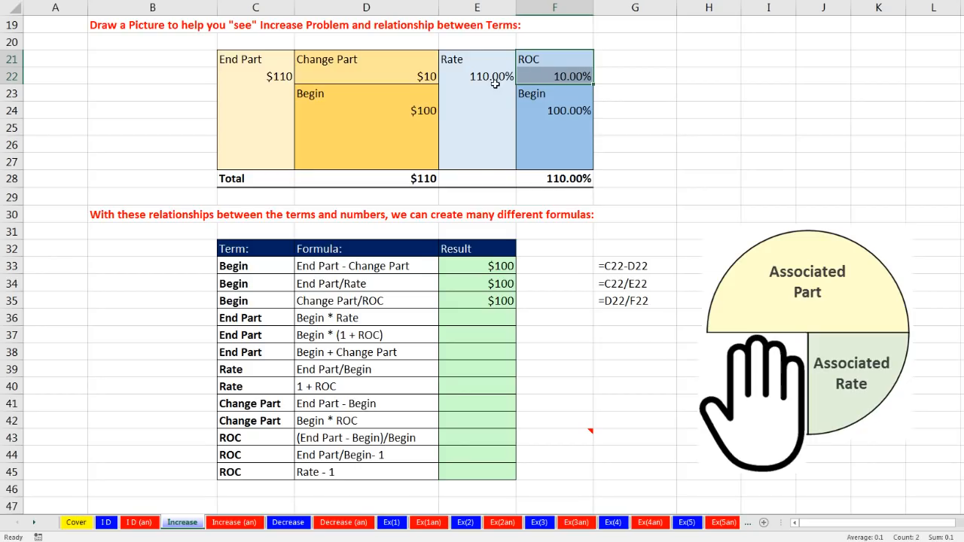
pyautogui.moveTo(234, 320); pyautogui.dragTo(447, 346)
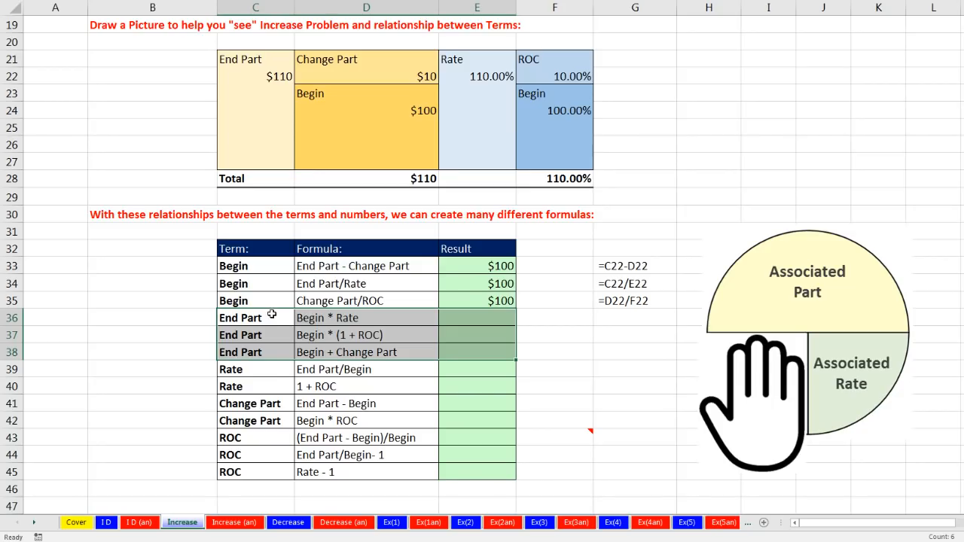
pyautogui.click(447, 323)
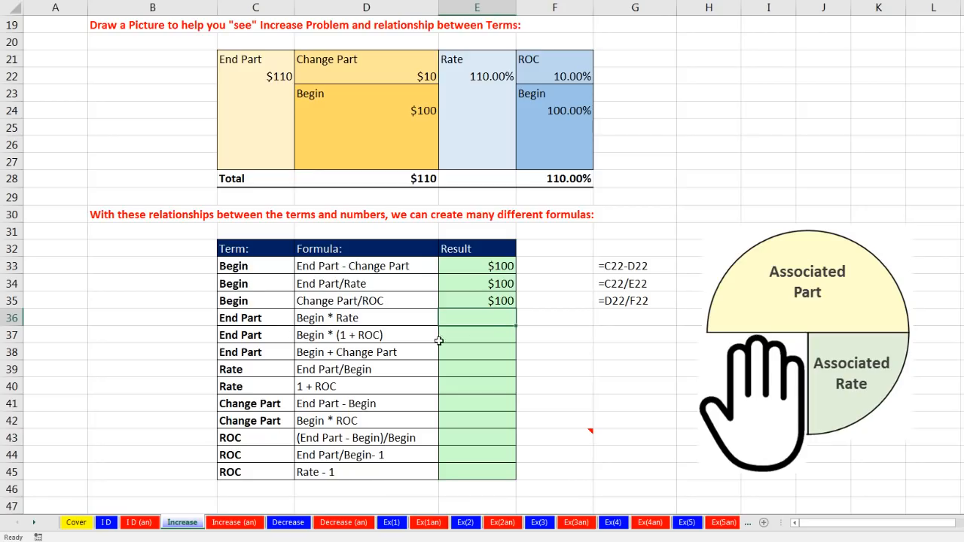
pyautogui.write('=')
pyautogui.click(423, 119)
pyautogui.write('*')
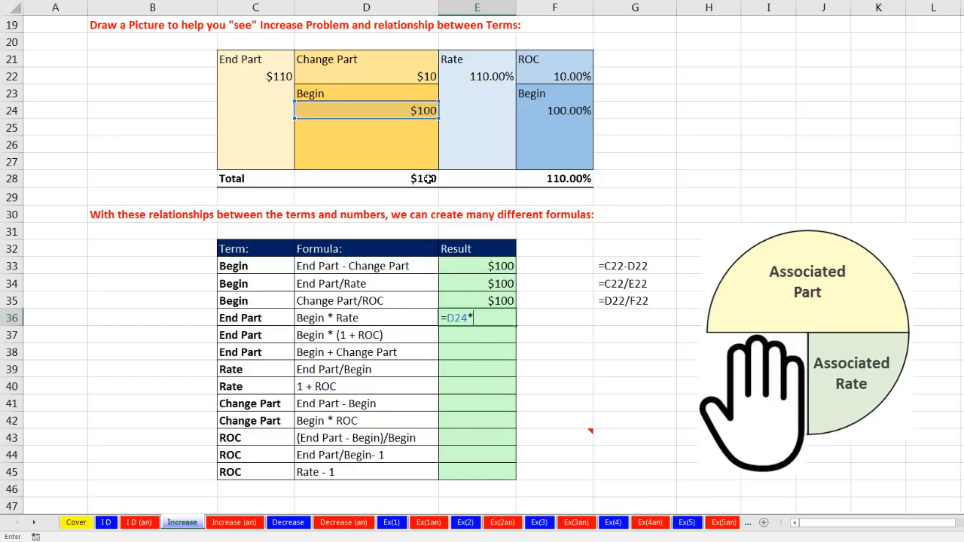
pyautogui.click(497, 78)
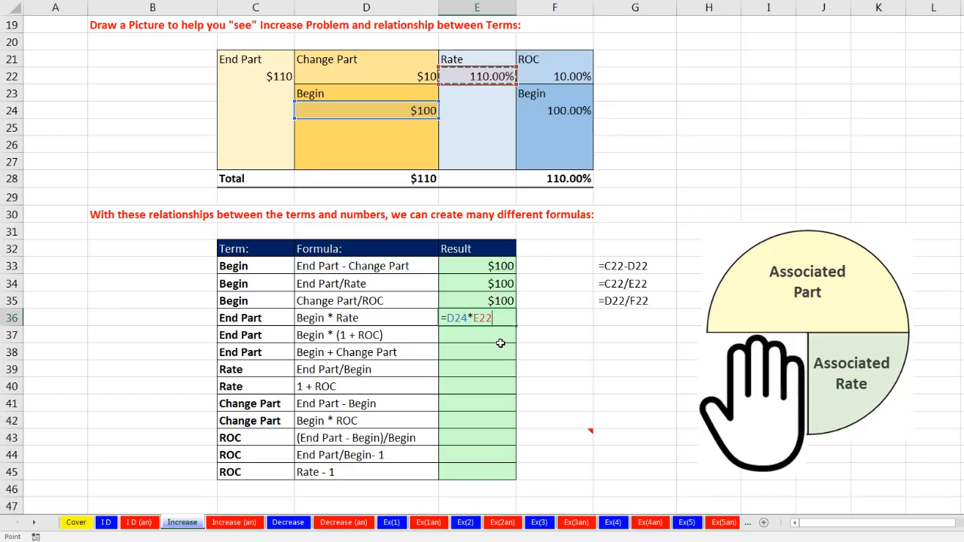
pyautogui.press('Return')
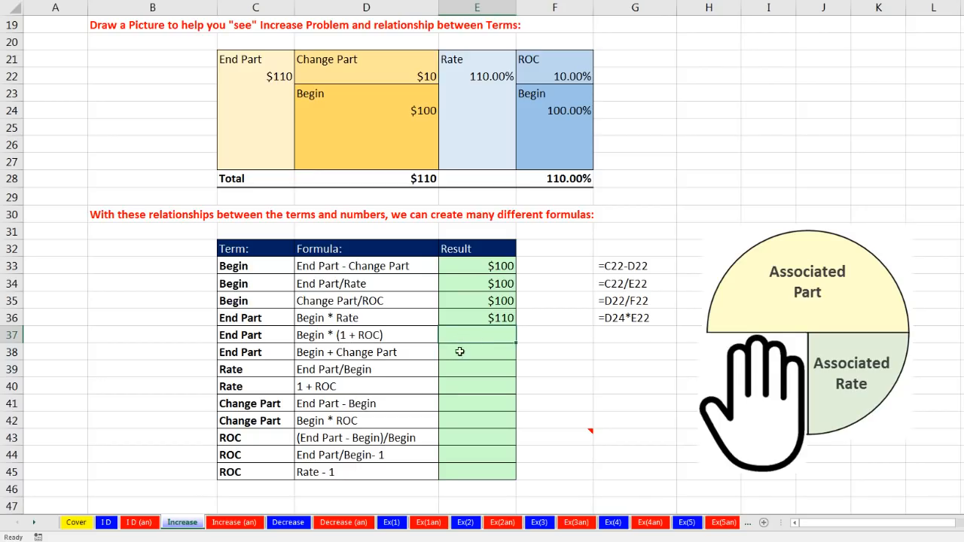
# Calculate End Part in E37 as Begin times one plus ROC with =D24*(1+F22)
pyautogui.write('=')
pyautogui.click(426, 113)
pyautogui.write('*(1+')
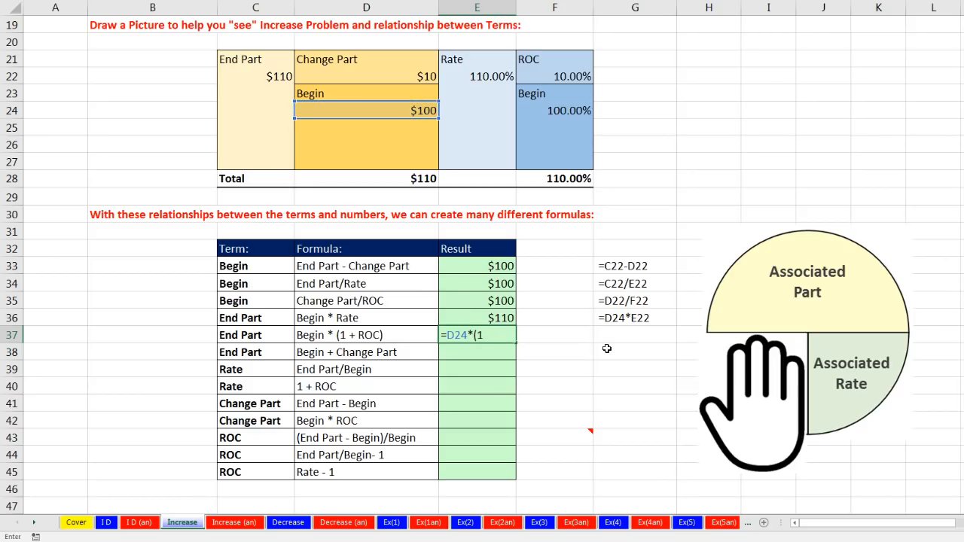
pyautogui.click(555, 76)
pyautogui.write(')')
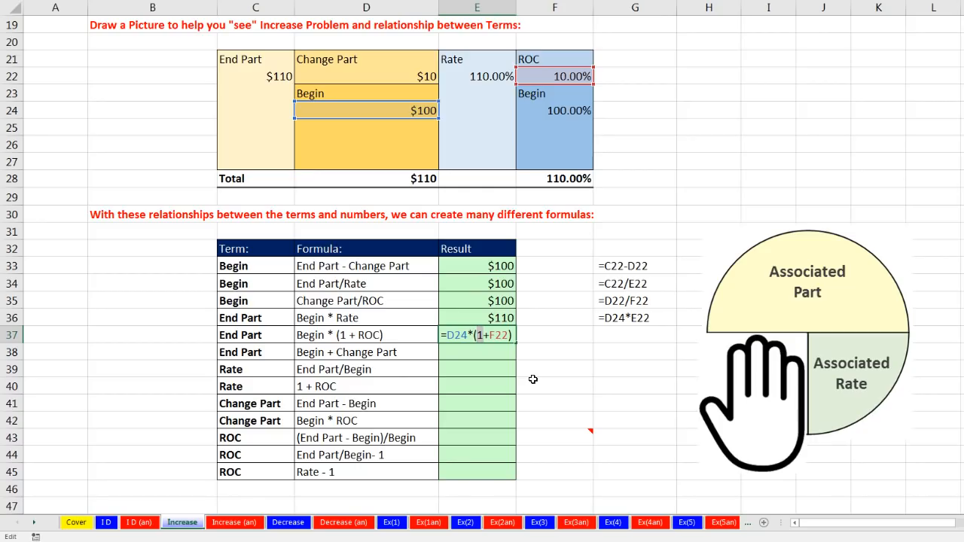
pyautogui.press('Return')
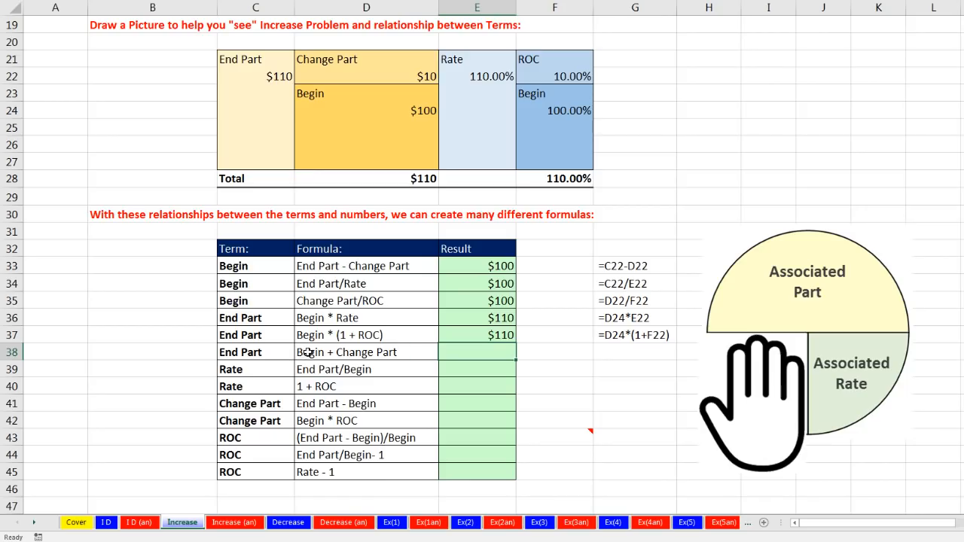
# Calculate End Part in E38 as Begin plus Change Part with =D24+D22
pyautogui.click(309, 352)
pyautogui.click(510, 351)
pyautogui.write('=')
pyautogui.click(398, 113)
pyautogui.write('=')
pyautogui.click(394, 78)
pyautogui.press('Return')
pyautogui.click(506, 353)
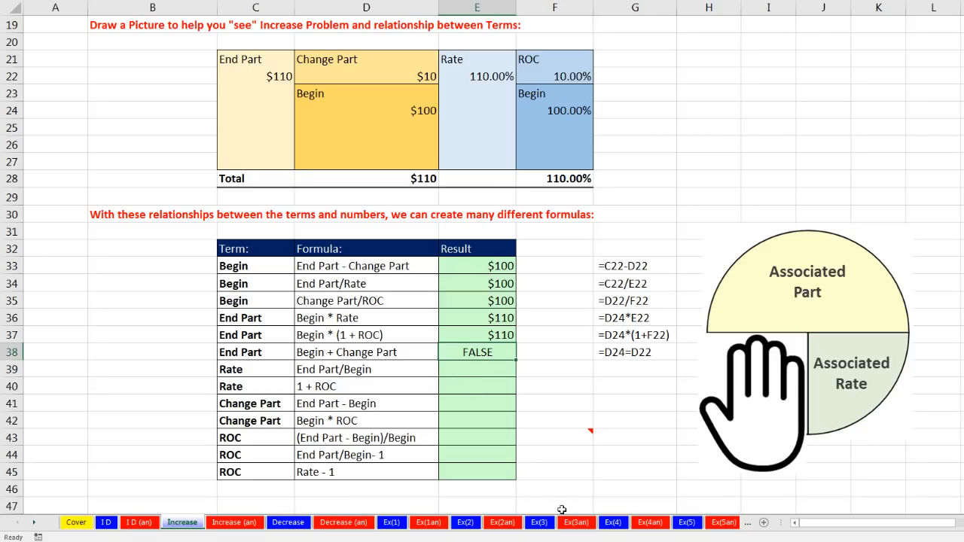
pyautogui.press('F2')
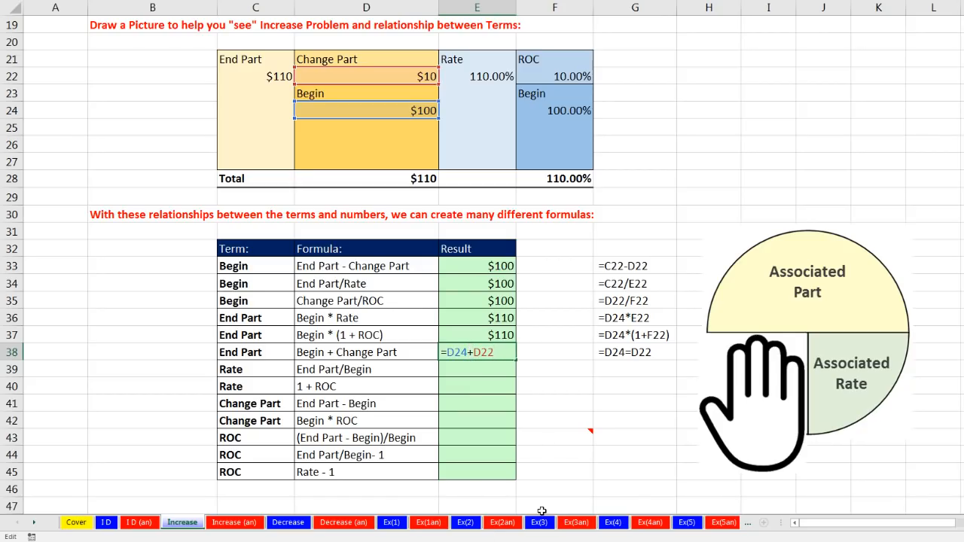
pyautogui.press('Return')
# Calculate Rate in E39 as End Part divided by Begin with =C22/D24
pyautogui.moveTo(265, 369); pyautogui.dragTo(353, 390)
pyautogui.click(339, 372)
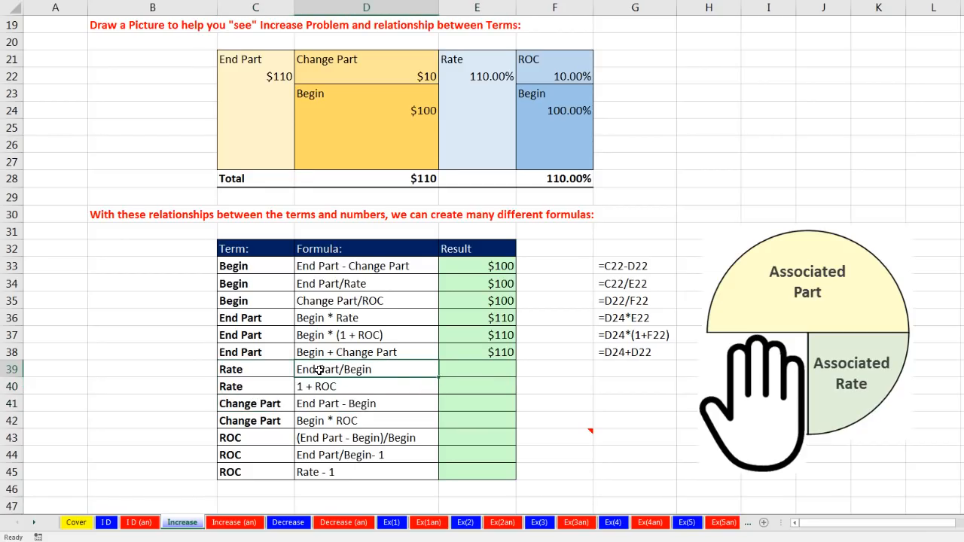
pyautogui.click(465, 372)
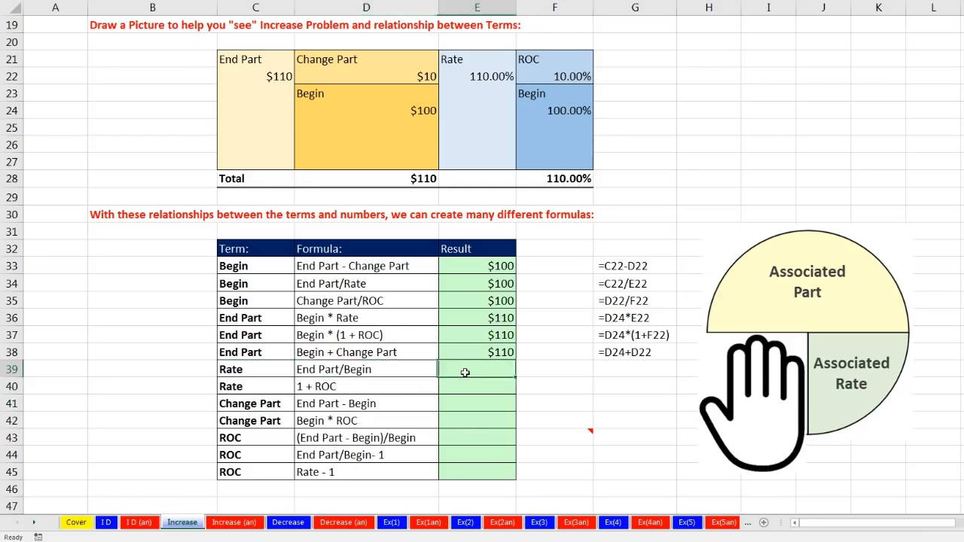
pyautogui.write('=')
pyautogui.click(286, 76)
pyautogui.write('/')
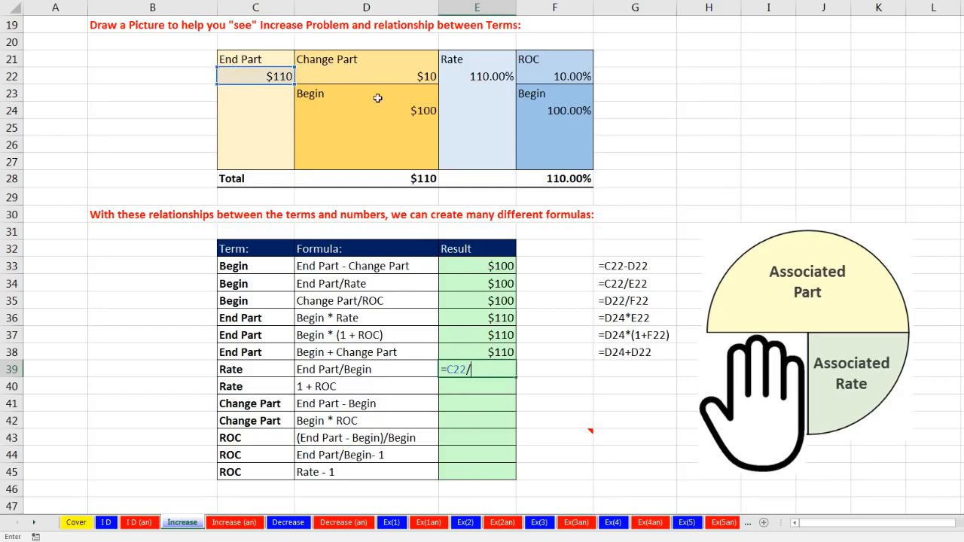
pyautogui.click(407, 110)
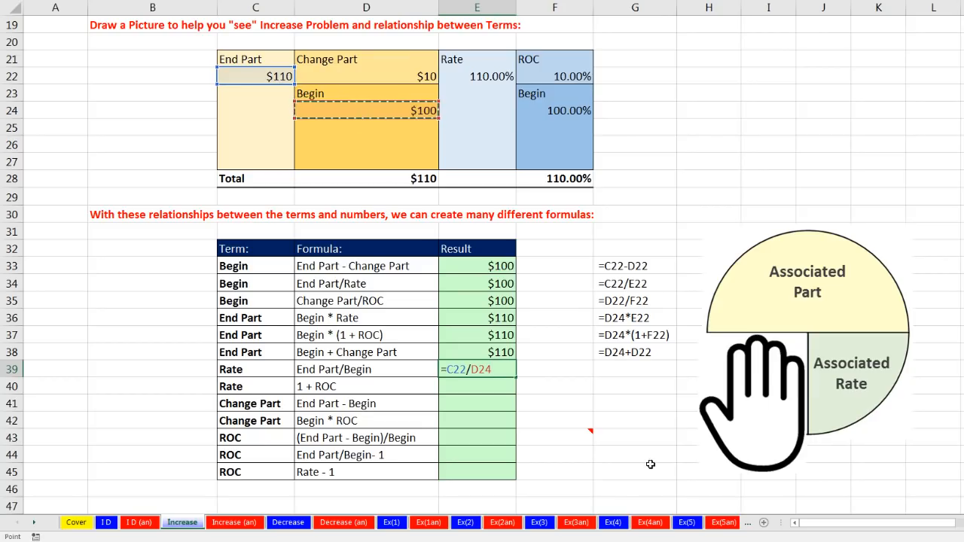
pyautogui.press('Return')
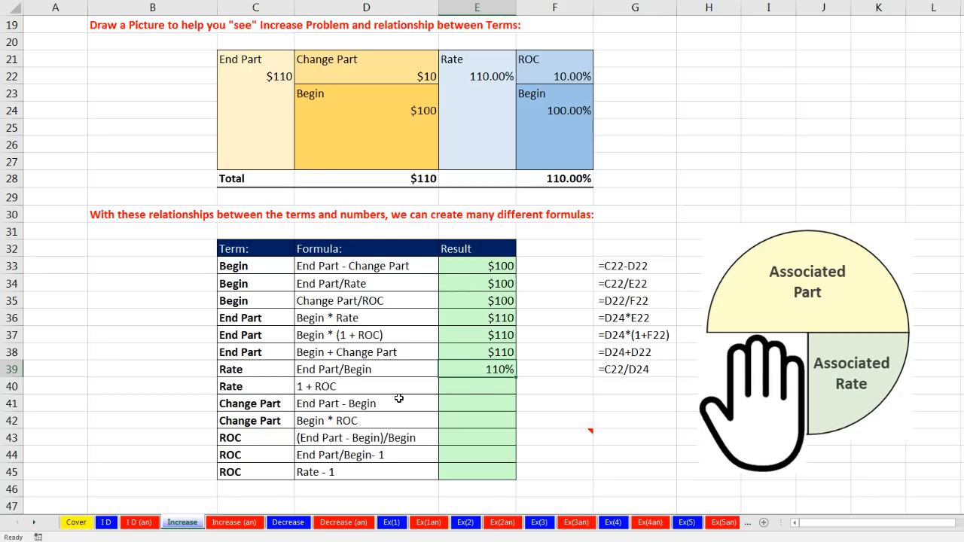
# Calculate Rate in E40 as one plus ROC with =1+F22
pyautogui.click(464, 388)
pyautogui.write('=')
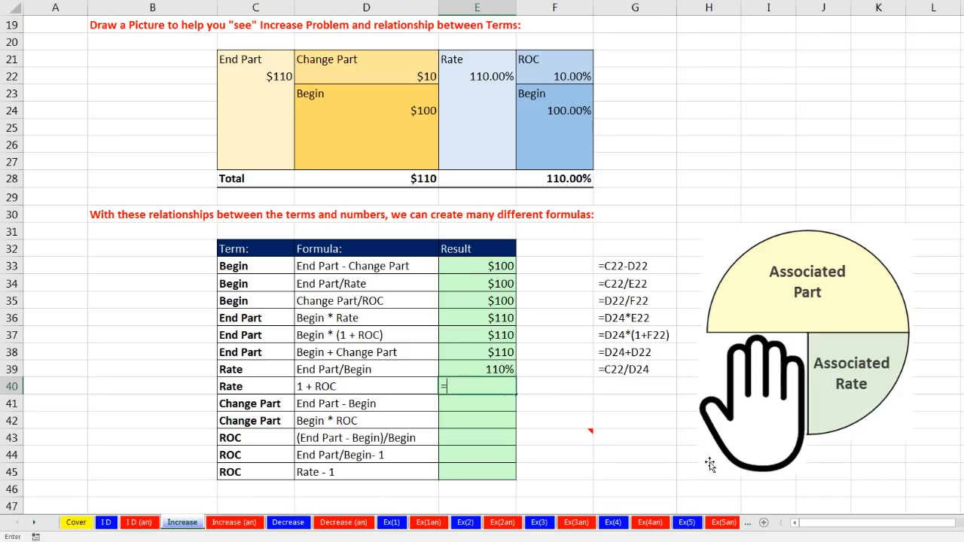
pyautogui.write('1+')
pyautogui.click(557, 78)
pyautogui.hotkey('ctrl', 'Return')
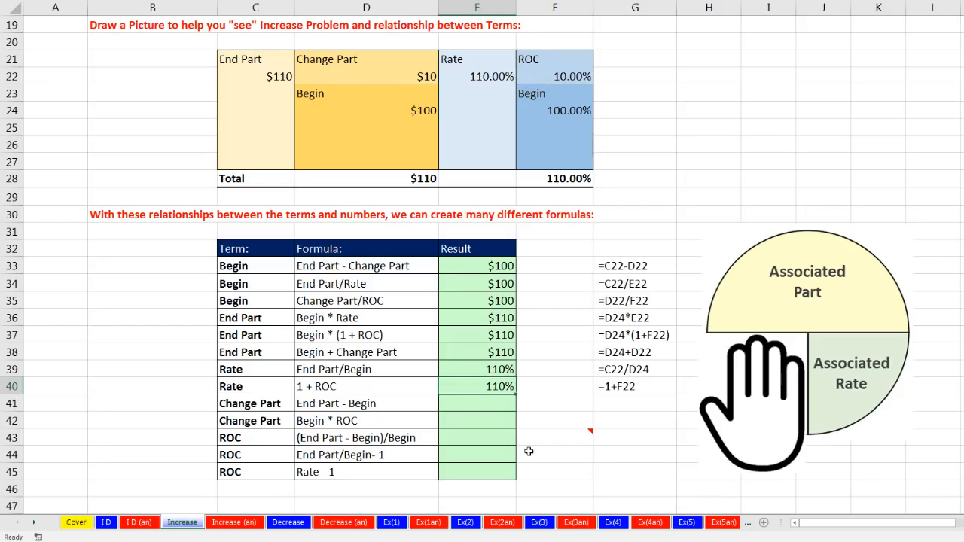
# Calculate Change Part in E41 as End Part minus Begin with =C22-D24
pyautogui.moveTo(248, 407); pyautogui.dragTo(364, 421)
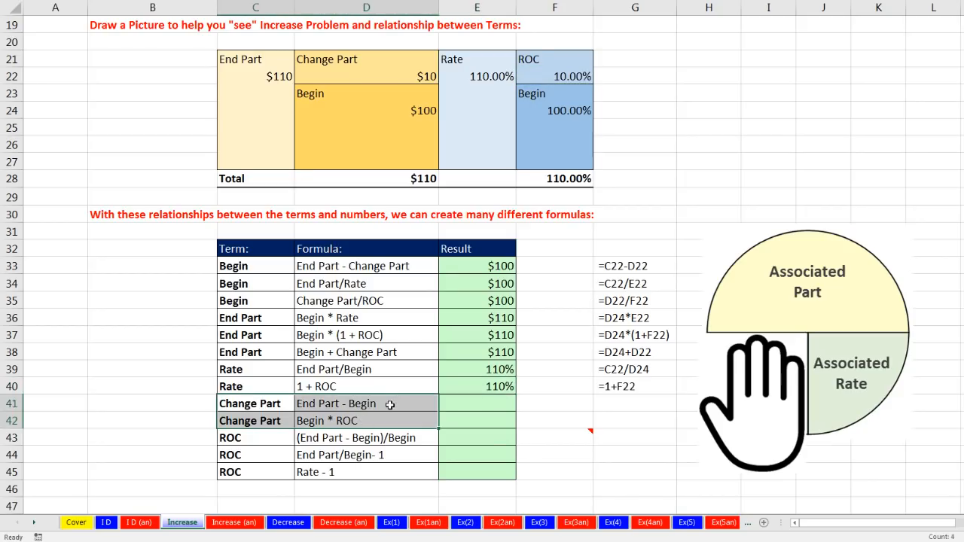
pyautogui.click(344, 405)
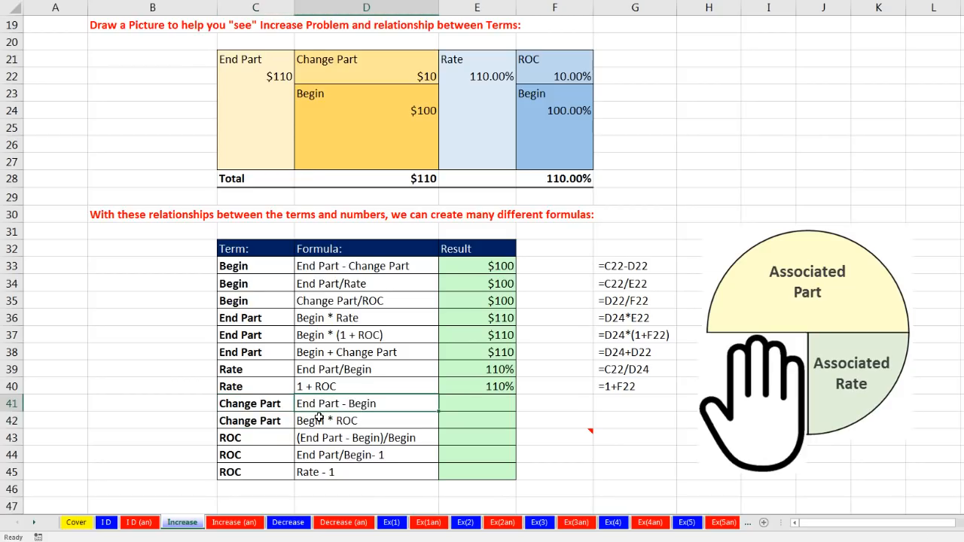
pyautogui.click(452, 404)
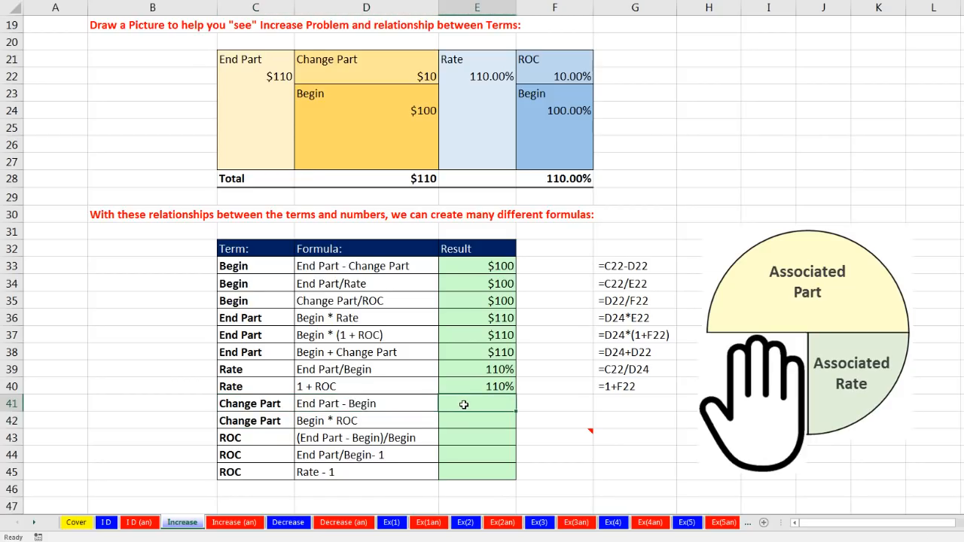
pyautogui.write('=')
pyautogui.click(279, 76)
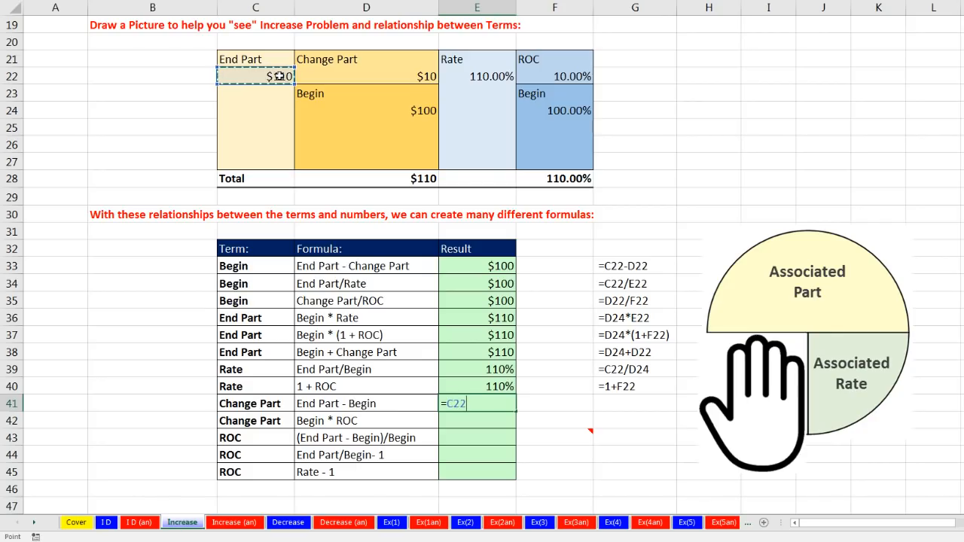
pyautogui.write('-')
pyautogui.click(399, 110)
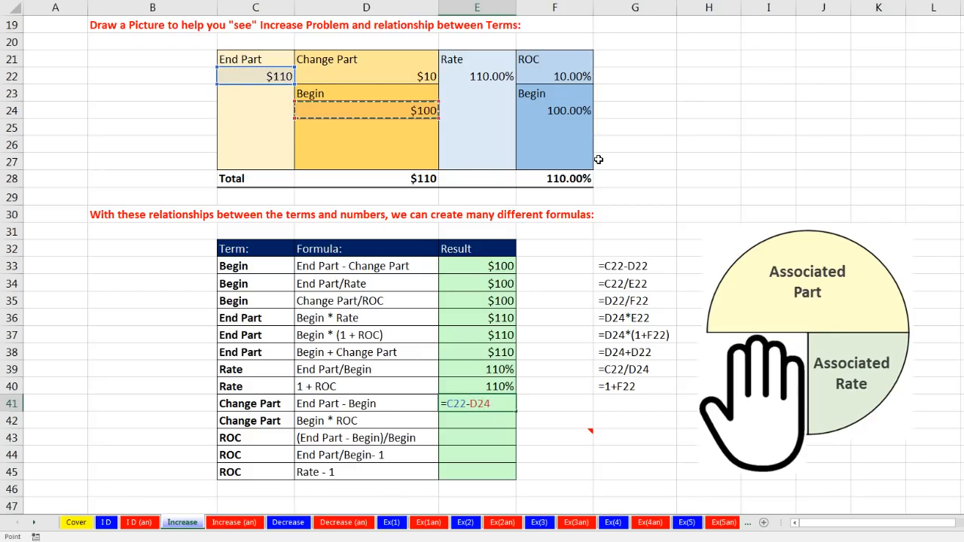
pyautogui.hotkey('ctrl', 'Return')
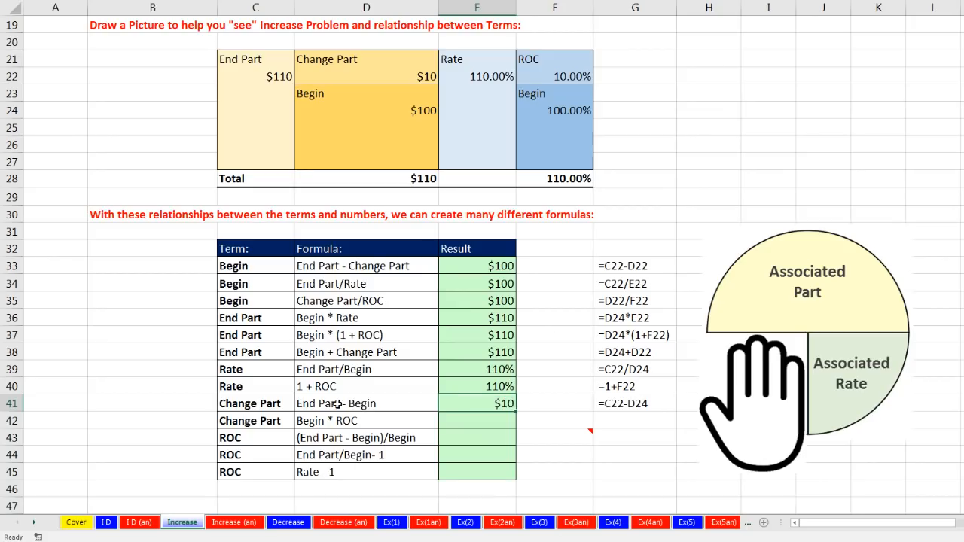
# Calculate Change Part in E42 as Begin times ROC with =D24*F22
pyautogui.click(466, 419)
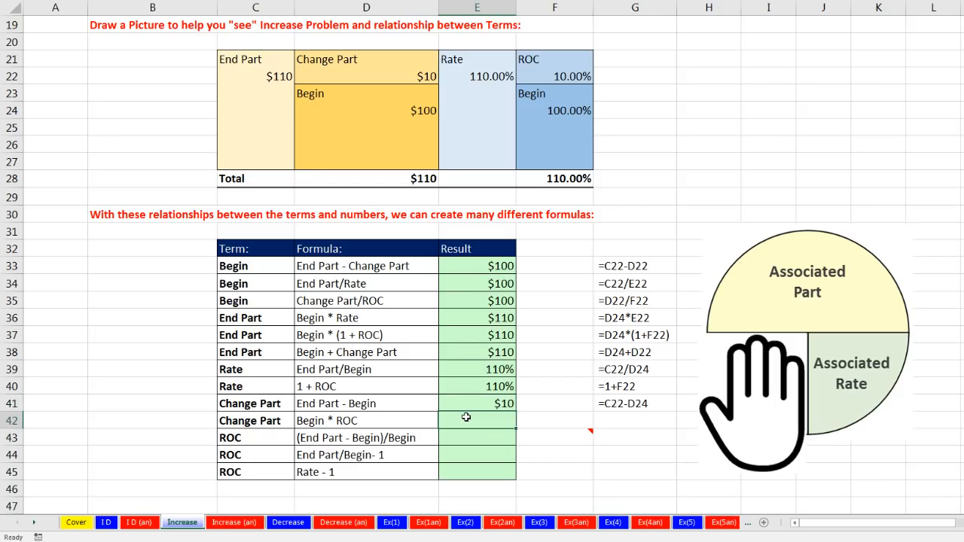
pyautogui.write('=')
pyautogui.click(413, 107)
pyautogui.write('*')
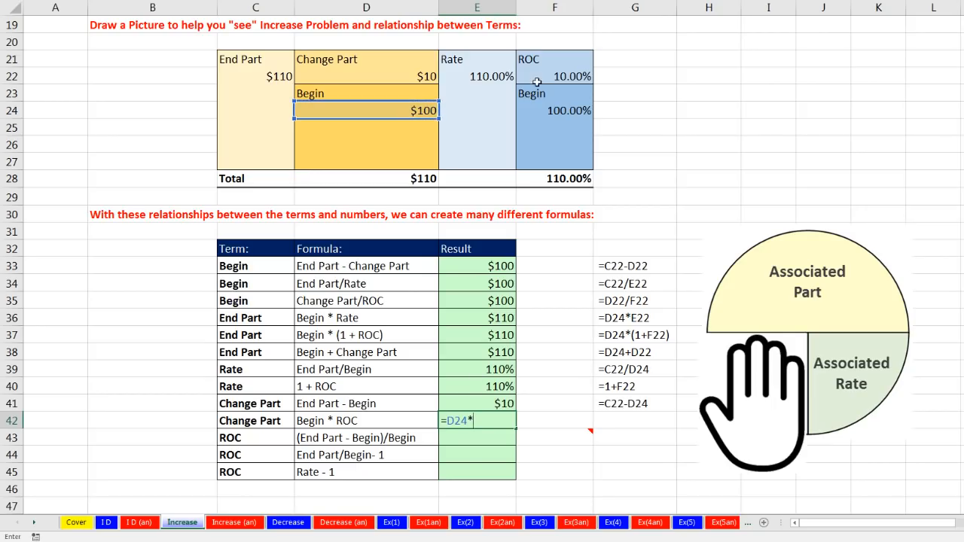
pyautogui.click(539, 76)
pyautogui.moveTo(533, 442)
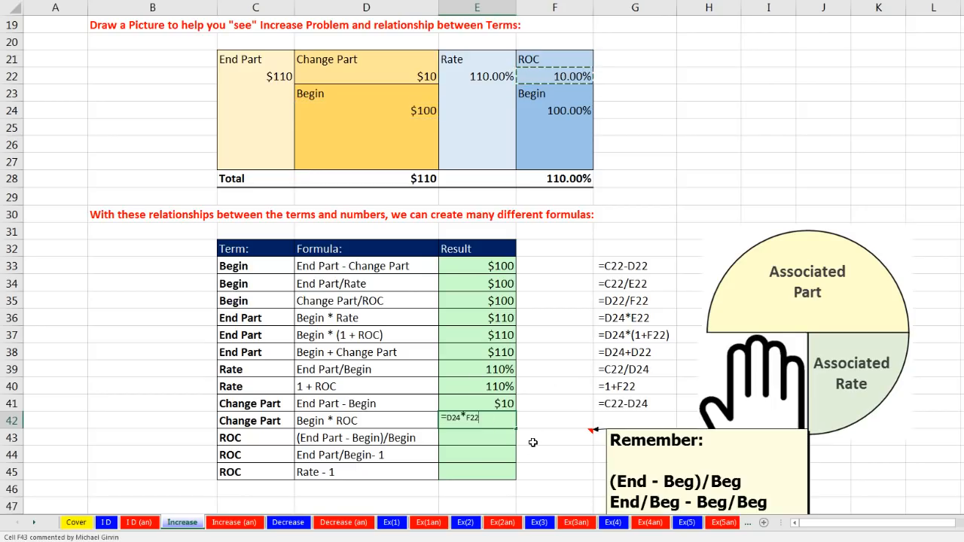
pyautogui.press('Return')
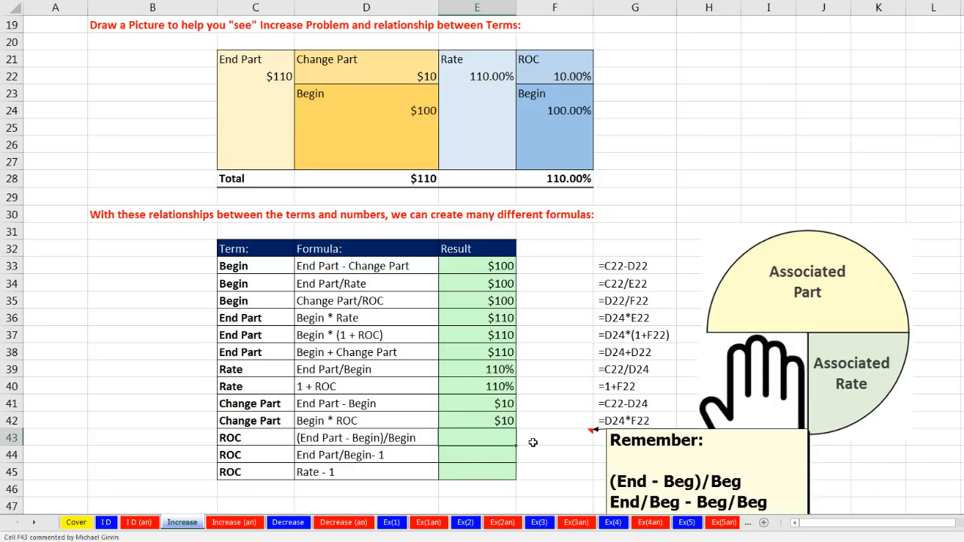
# Calculate ROC in E43 as End Part minus Begin, divided by Begin, with =(C22-D24)/D24
pyautogui.click(238, 438)
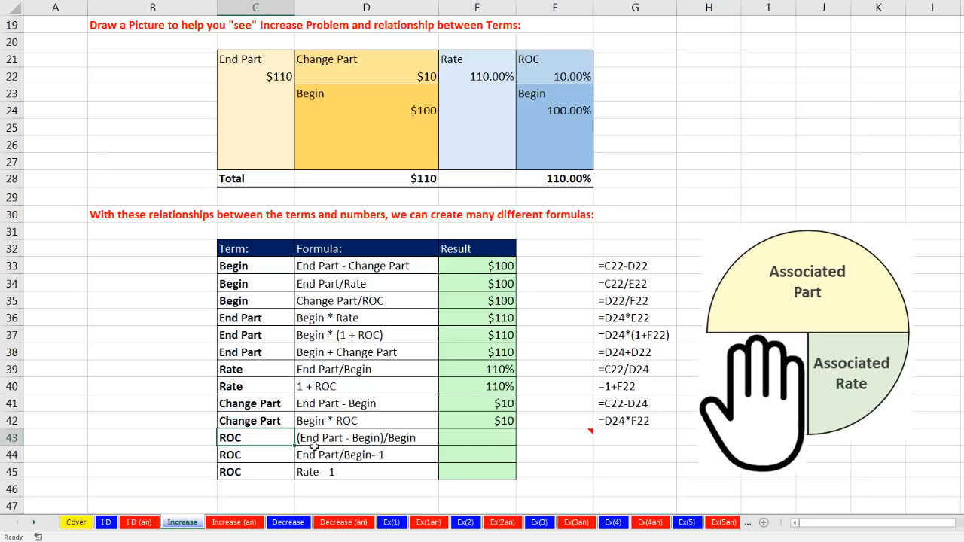
pyautogui.click(317, 442)
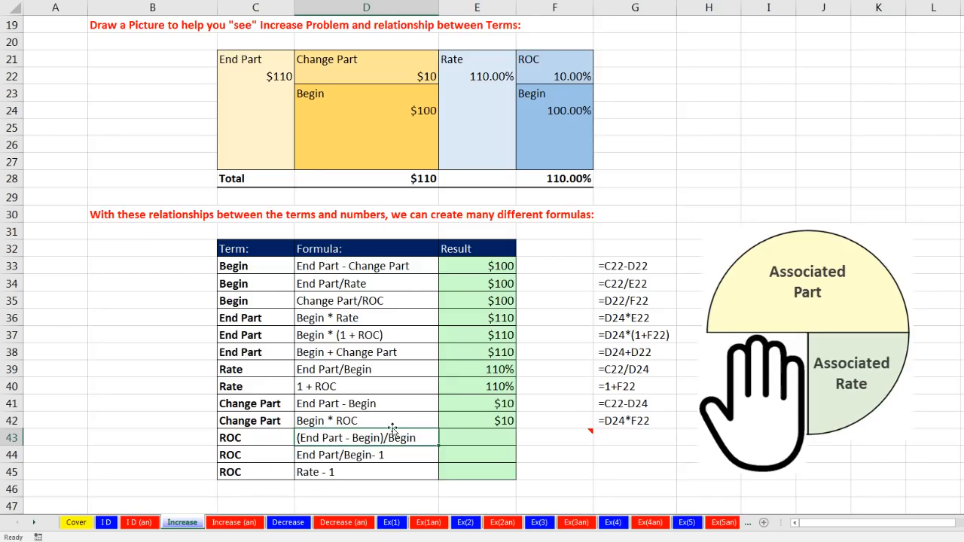
pyautogui.click(457, 439)
pyautogui.write('=(')
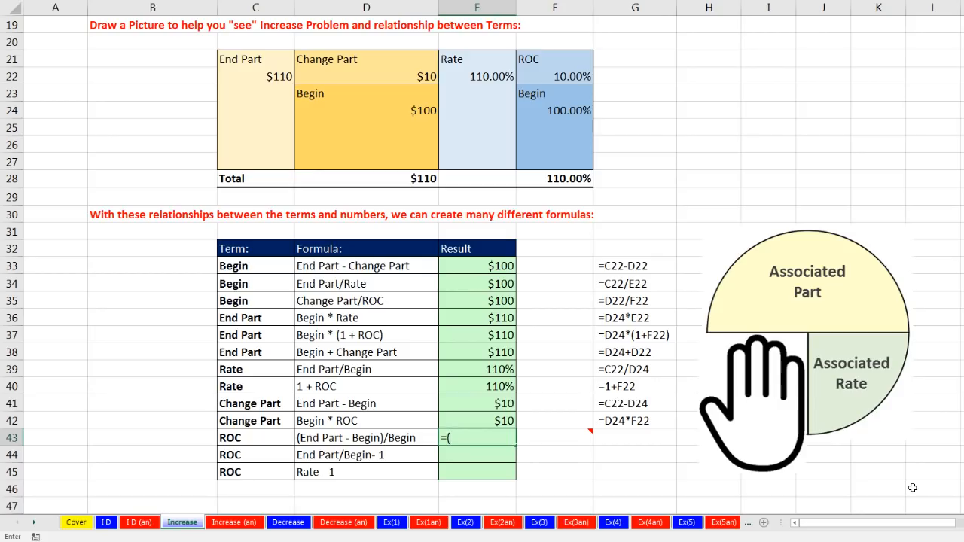
pyautogui.click(288, 76)
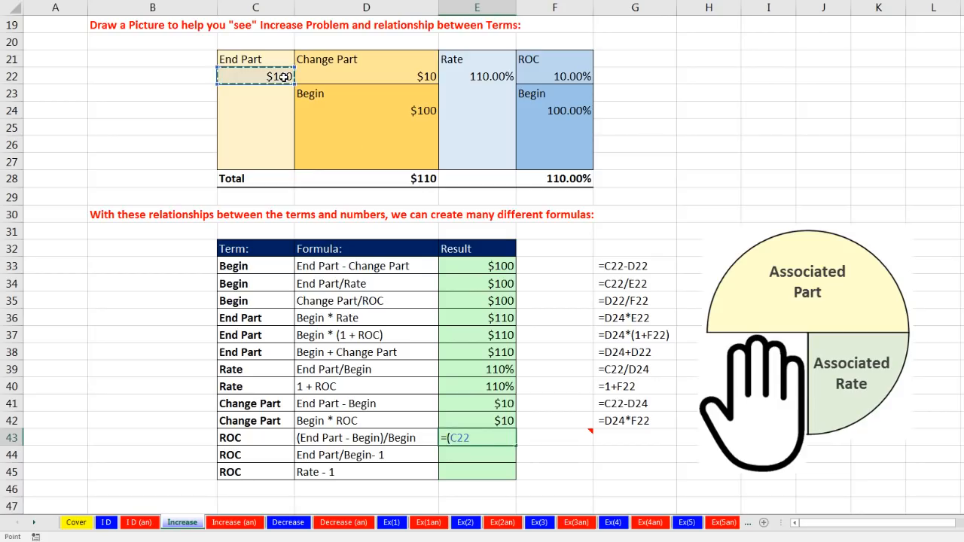
pyautogui.write('-')
pyautogui.click(421, 110)
pyautogui.write(')/')
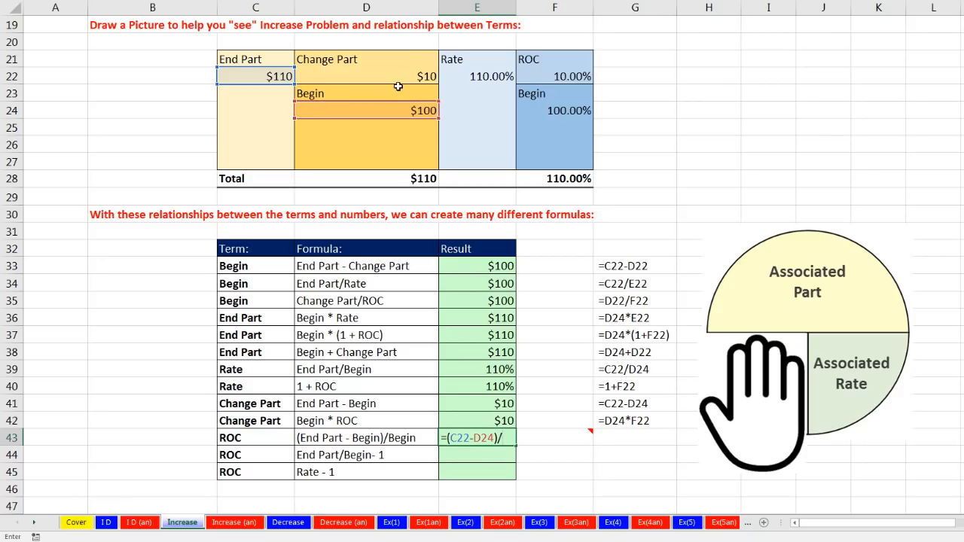
pyautogui.click(414, 111)
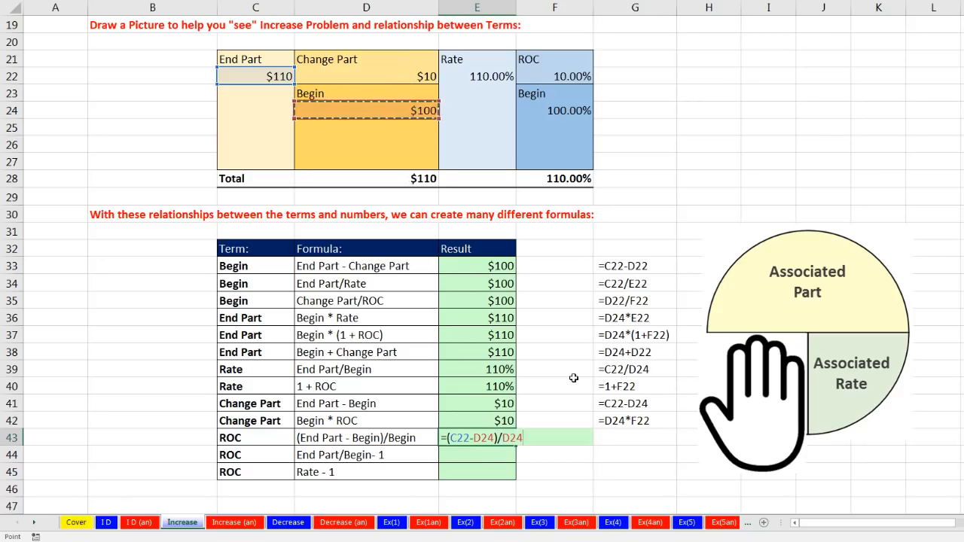
pyautogui.hotkey('ctrl', 'Return')
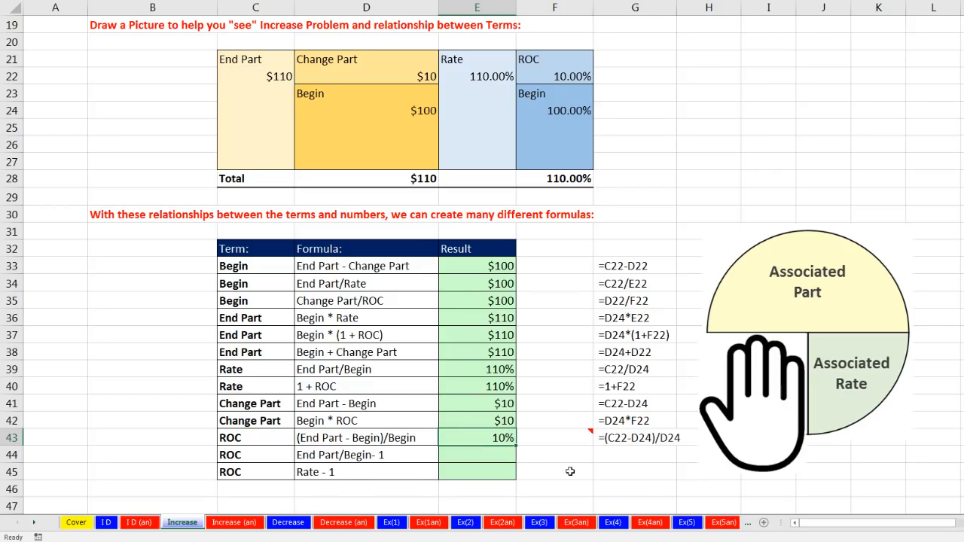
# Read the full comment on F43 about rewriting the ROC formula
pyautogui.moveTo(563, 434)
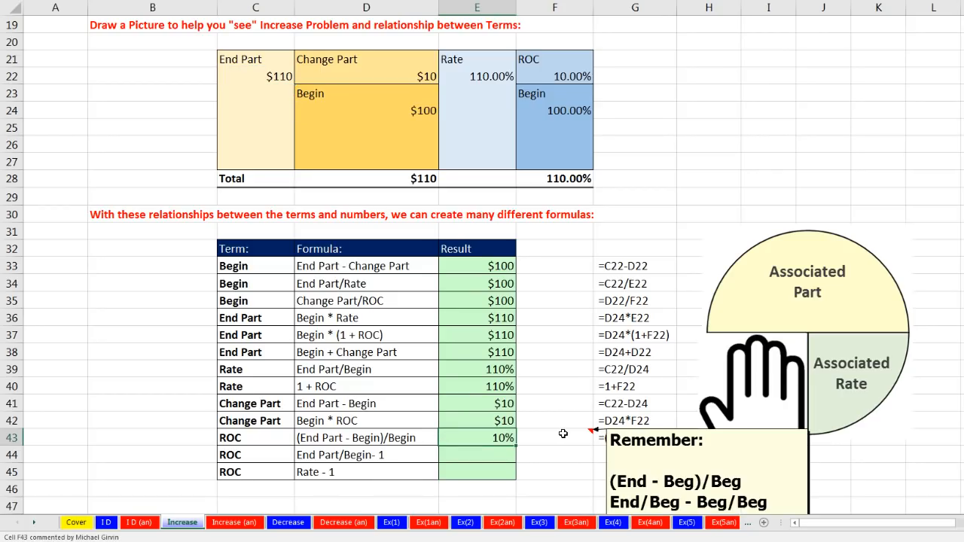
pyautogui.scroll(-2, 542, 422)
pyautogui.moveTo(578, 329)
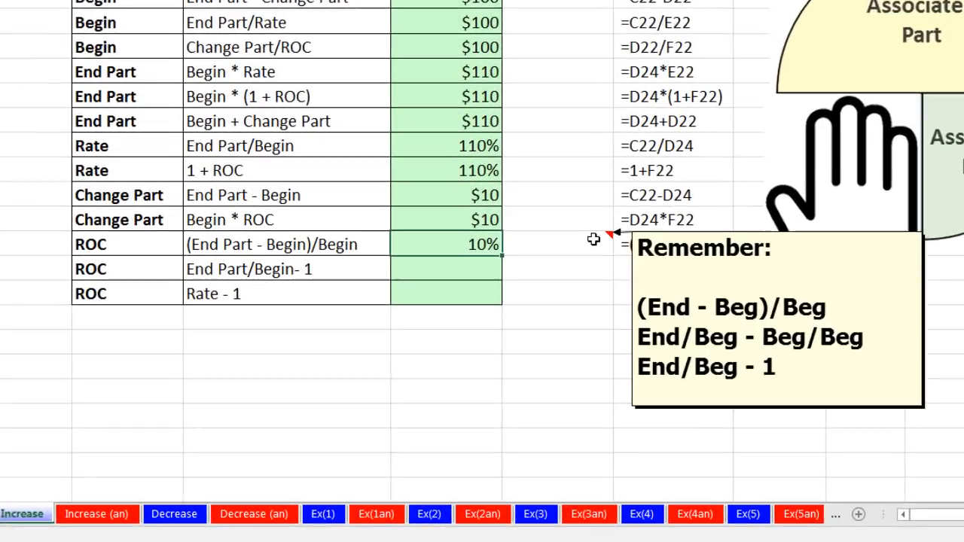
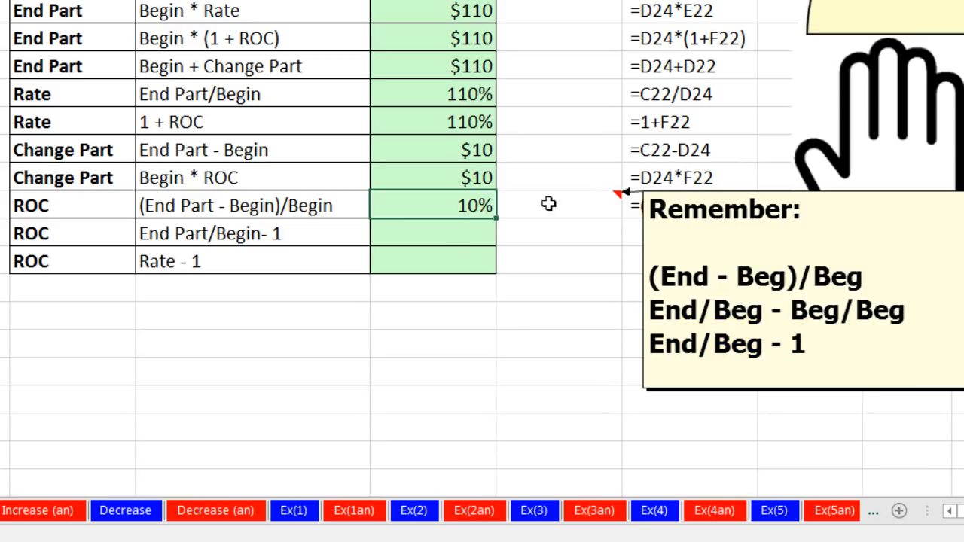
# Calculate ROC in E44 as End Part divided by Begin, minus 1, with =C22/D24-1
pyautogui.click(454, 229)
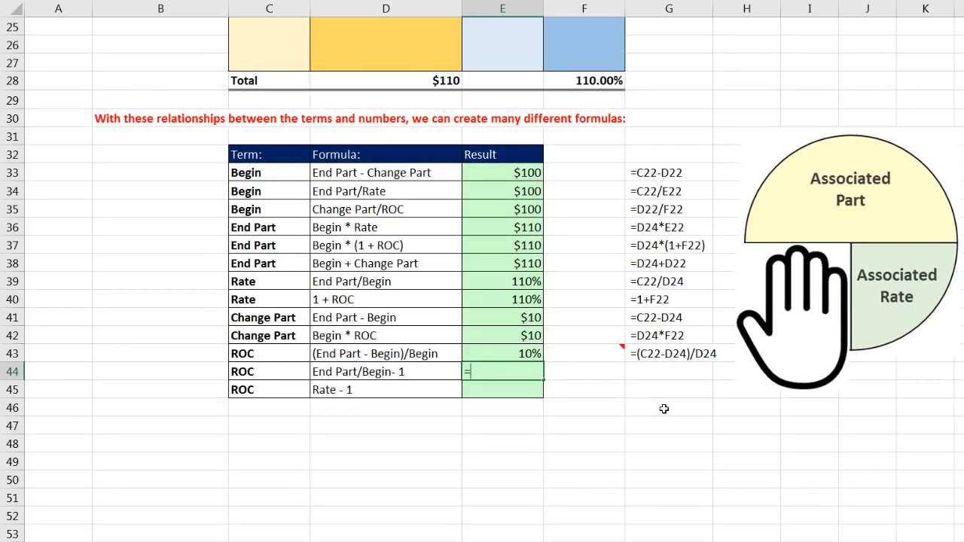
pyautogui.scroll(2, 664, 409)
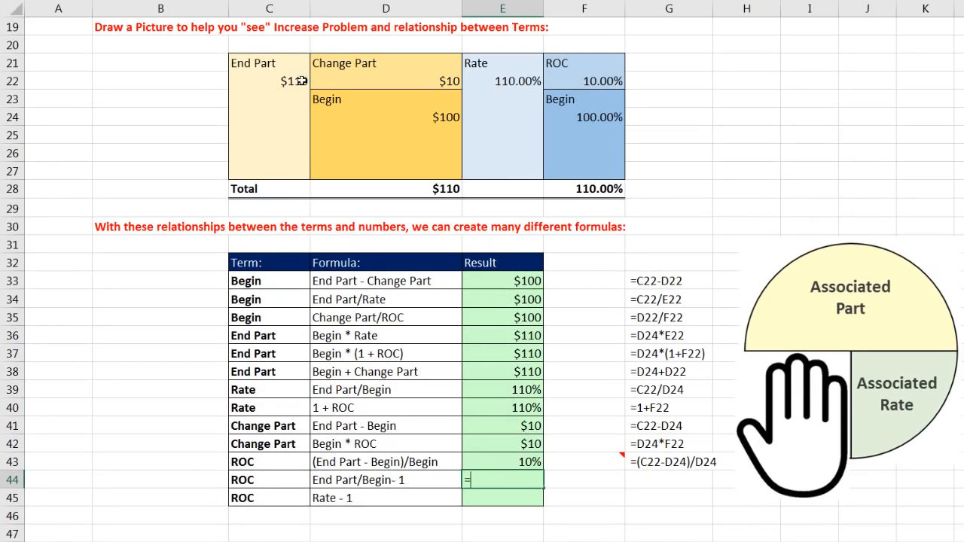
pyautogui.click(301, 80)
pyautogui.write('/')
pyautogui.click(429, 114)
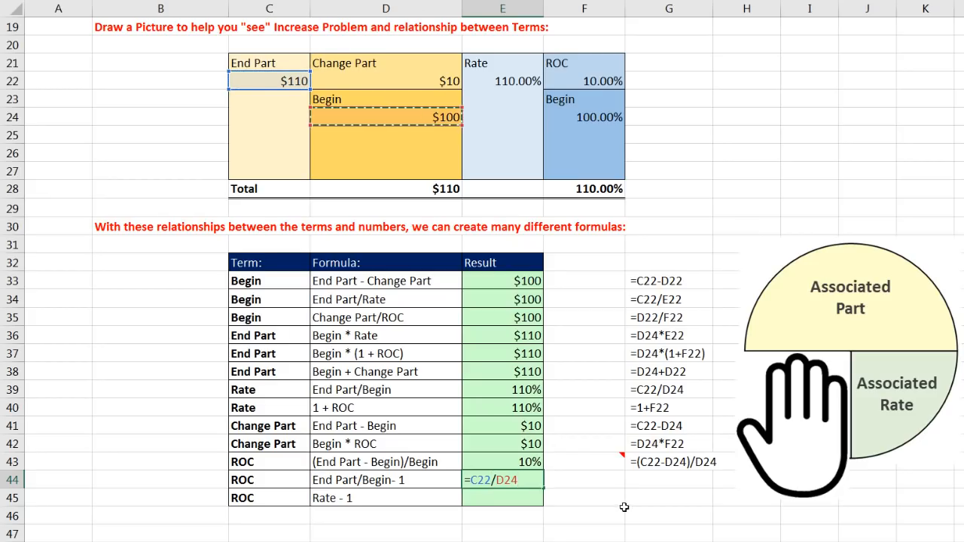
pyautogui.write('-1')
pyautogui.hotkey('ctrl', 'Return')
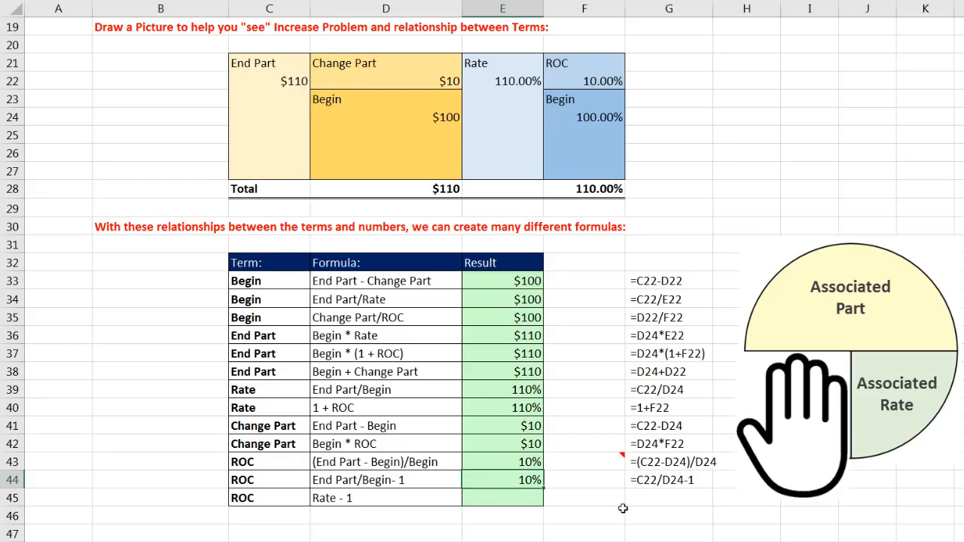
# Calculate ROC in E45 as Rate minus 1 with =E22-1, using the Rate from the block picture
pyautogui.click(527, 498)
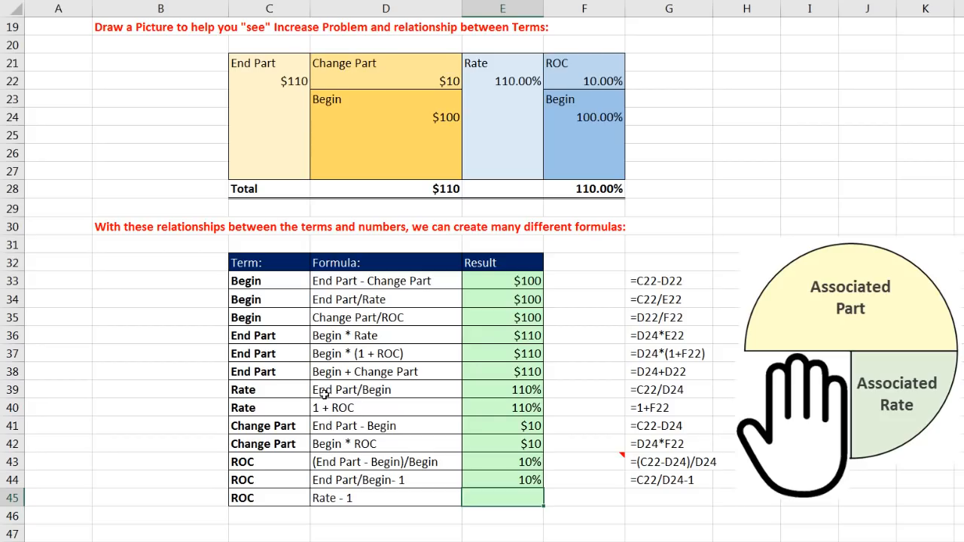
pyautogui.click(491, 409)
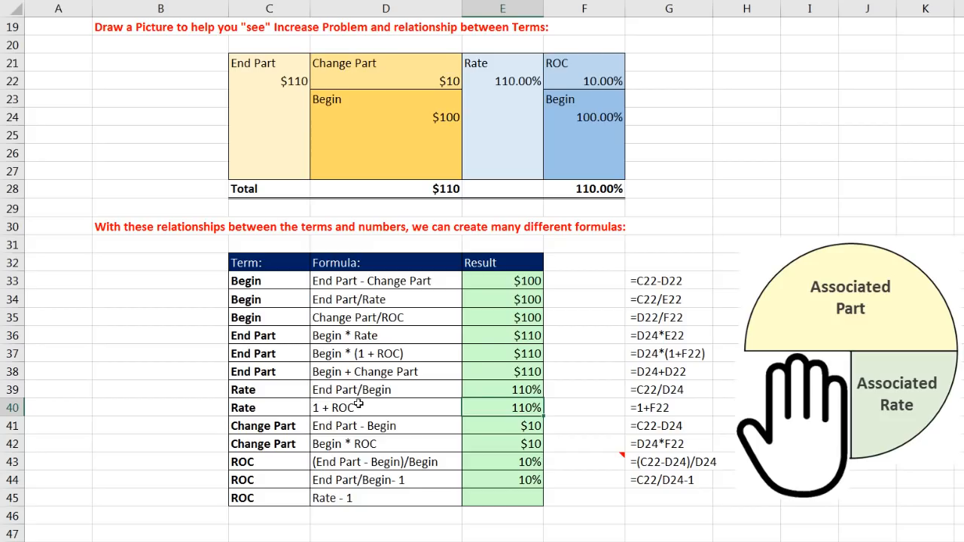
pyautogui.click(521, 501)
pyautogui.write('=')
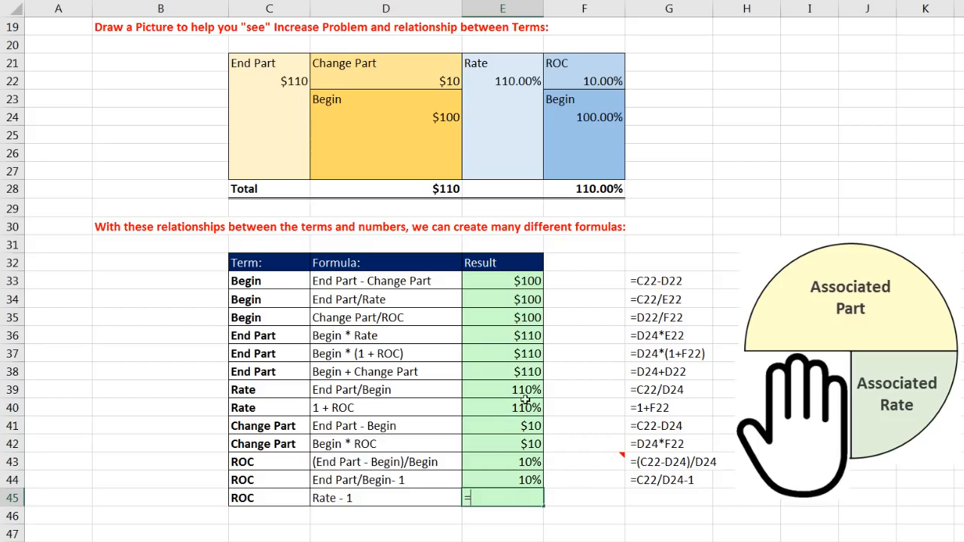
pyautogui.click(530, 80)
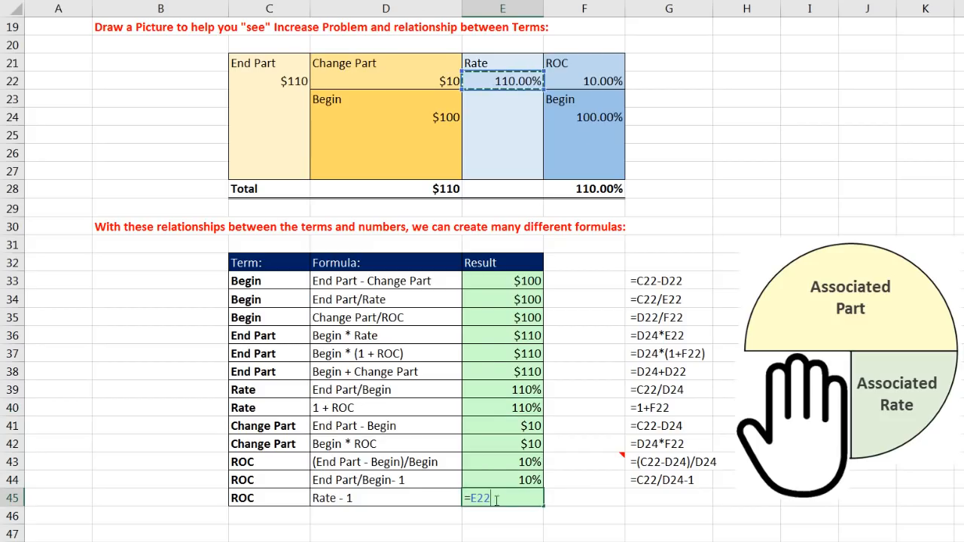
pyautogui.write('-1')
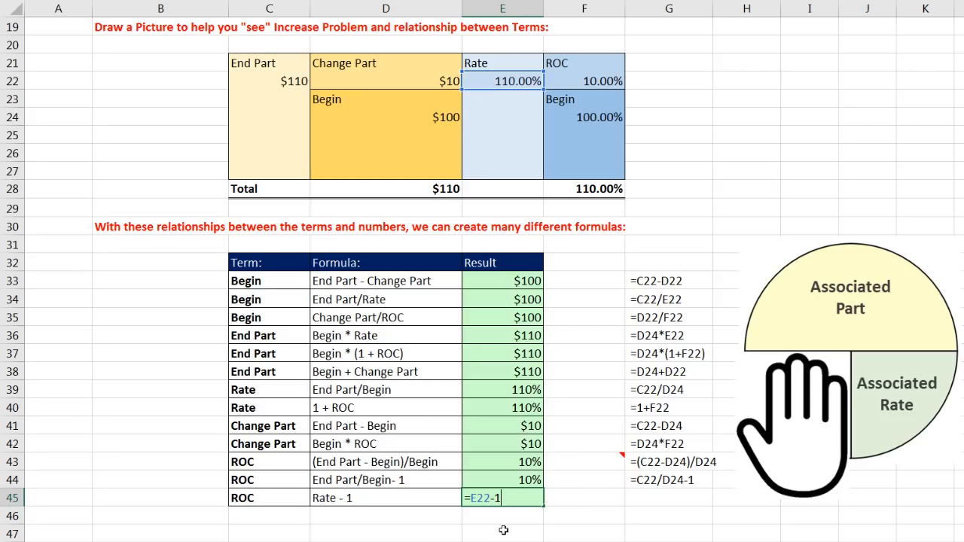
pyautogui.hotkey('ctrl', 'Return')
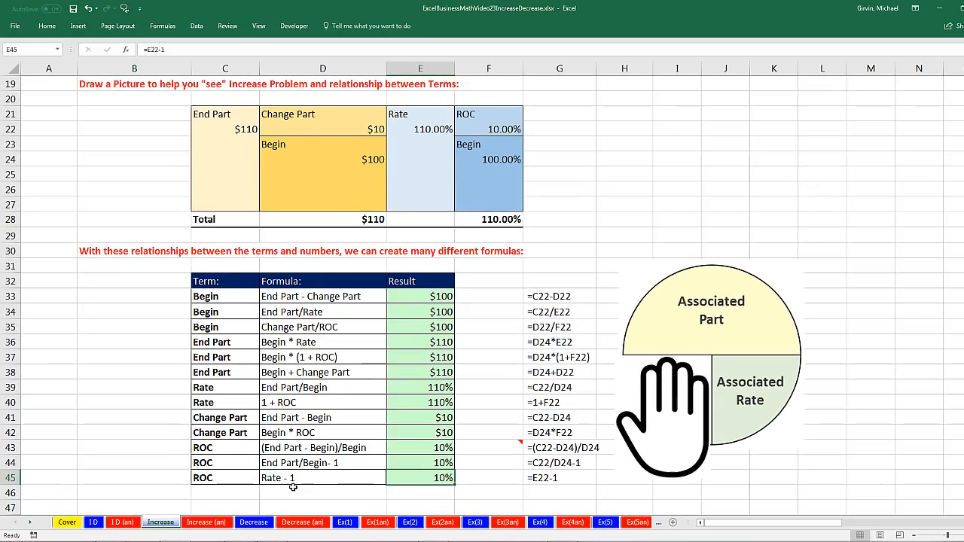
# Open the Decrease sheet and inspect the Begin and End Part amounts on the timeline and in E9 and E10
pyautogui.scroll(6, 293, 488)
pyautogui.scroll(-3, 293, 487)
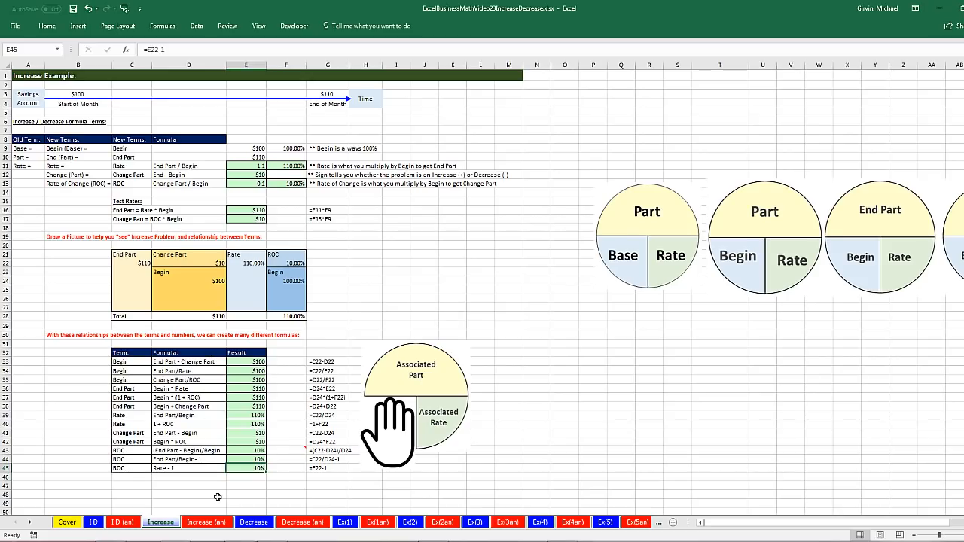
pyautogui.click(256, 523)
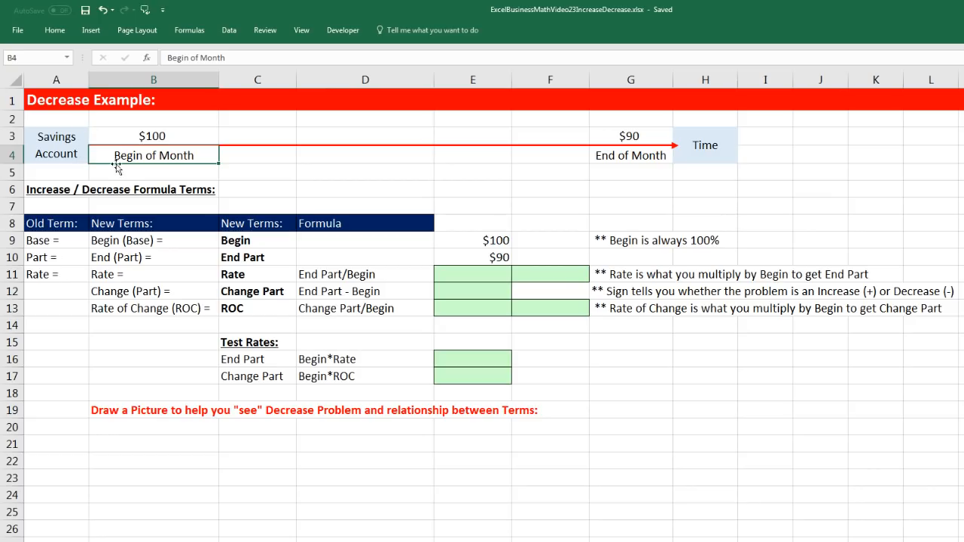
pyautogui.click(177, 136)
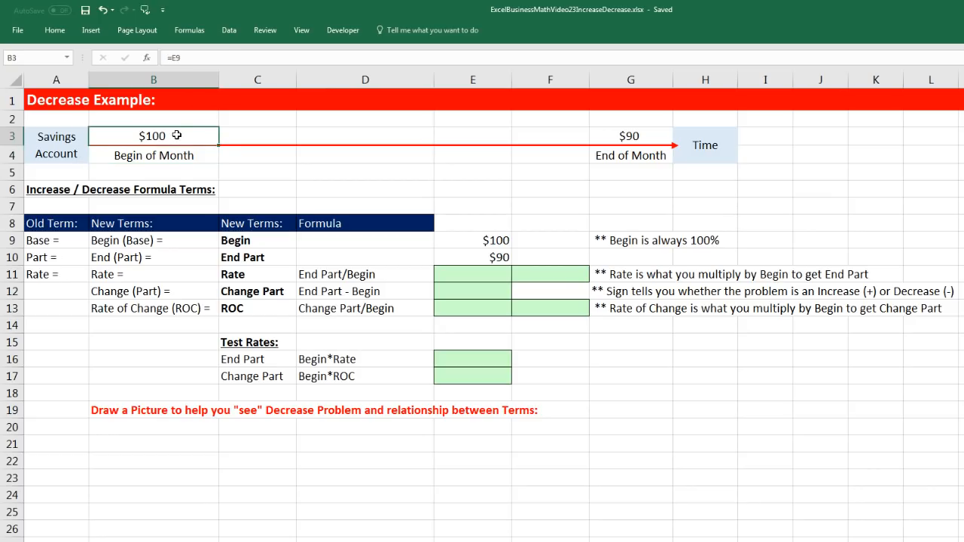
pyautogui.click(606, 142)
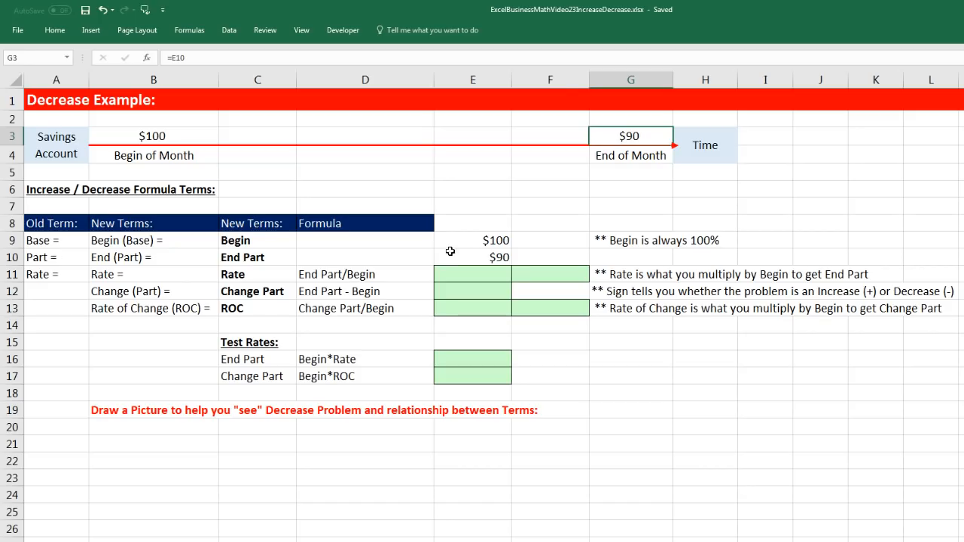
pyautogui.click(472, 241)
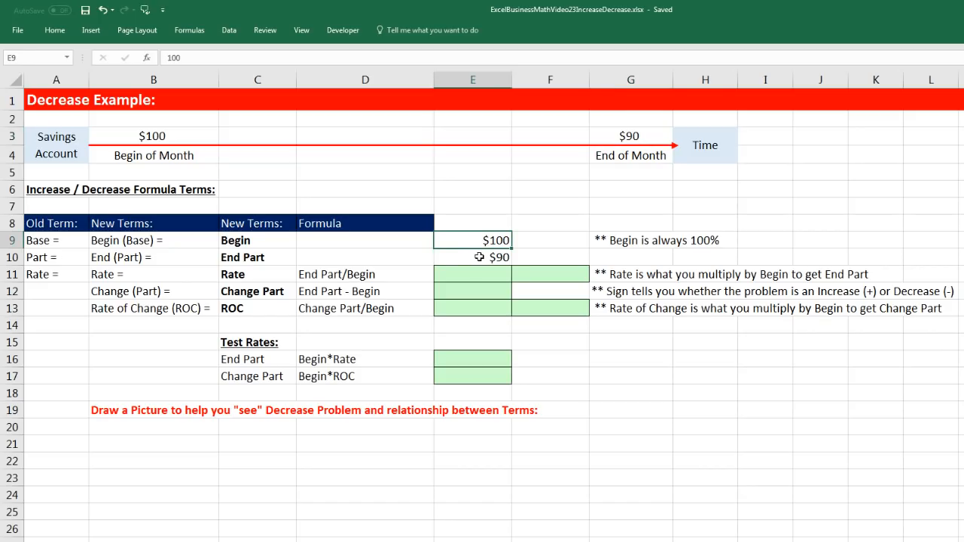
pyautogui.click(479, 256)
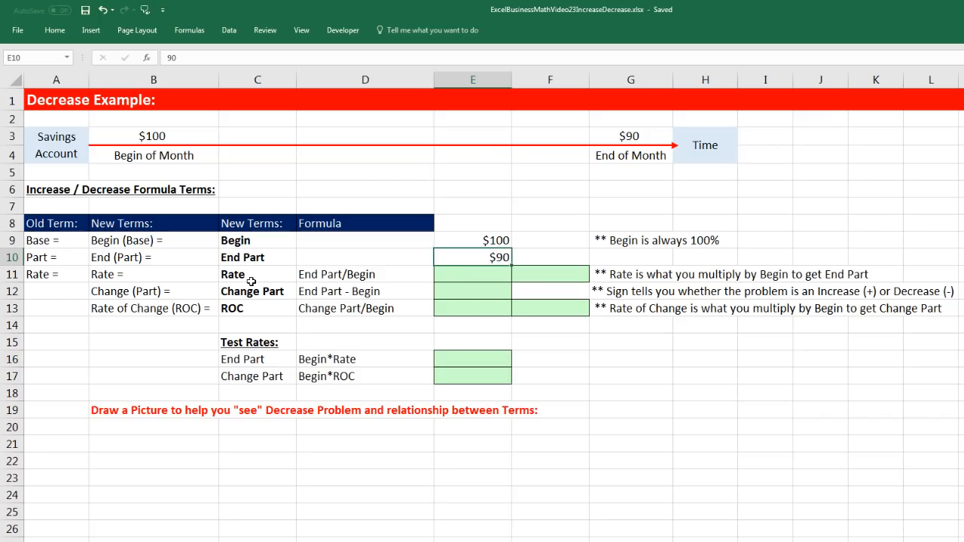
# Calculate Rate in E11 as End Part divided by Begin with =E10/E9
pyautogui.click(442, 275)
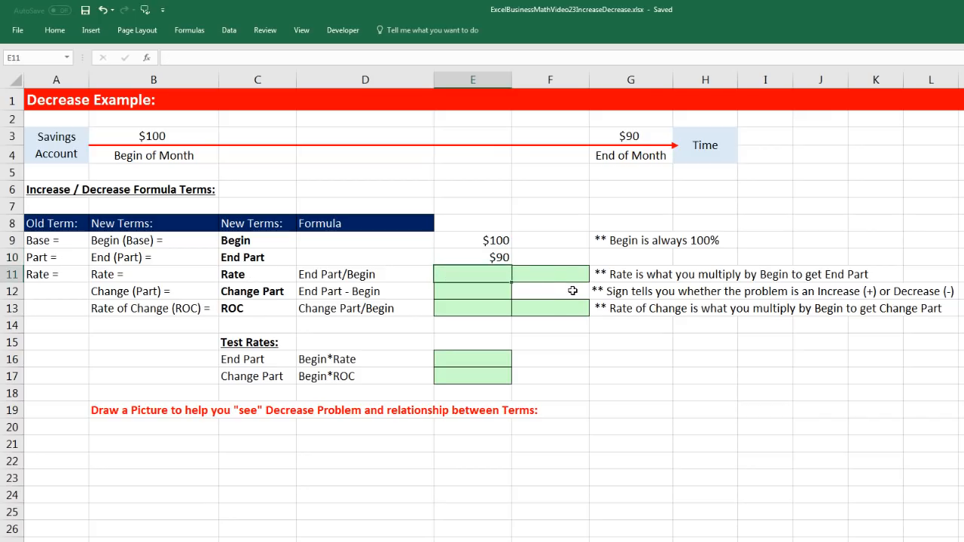
pyautogui.write('=')
pyautogui.press('Up')
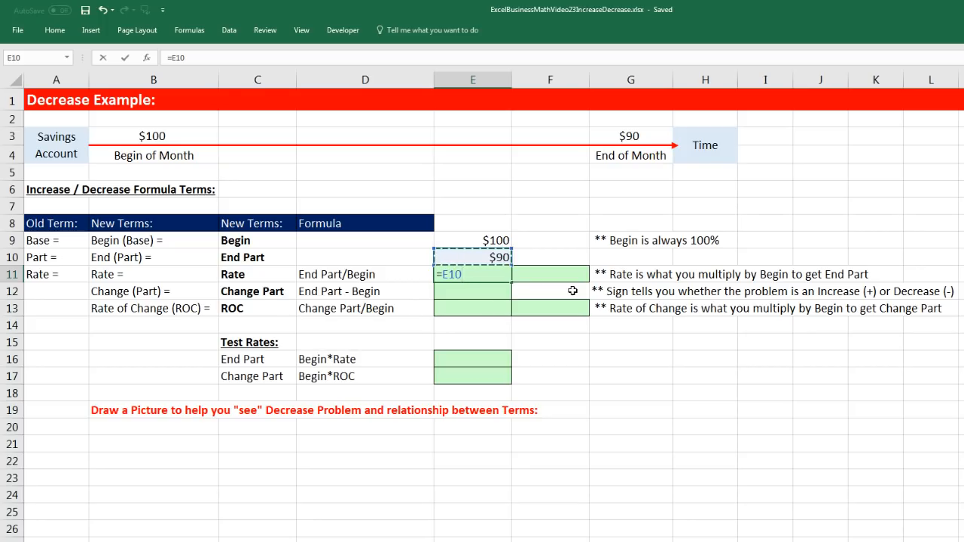
pyautogui.write('/')
pyautogui.press('Up')
pyautogui.press('Up')
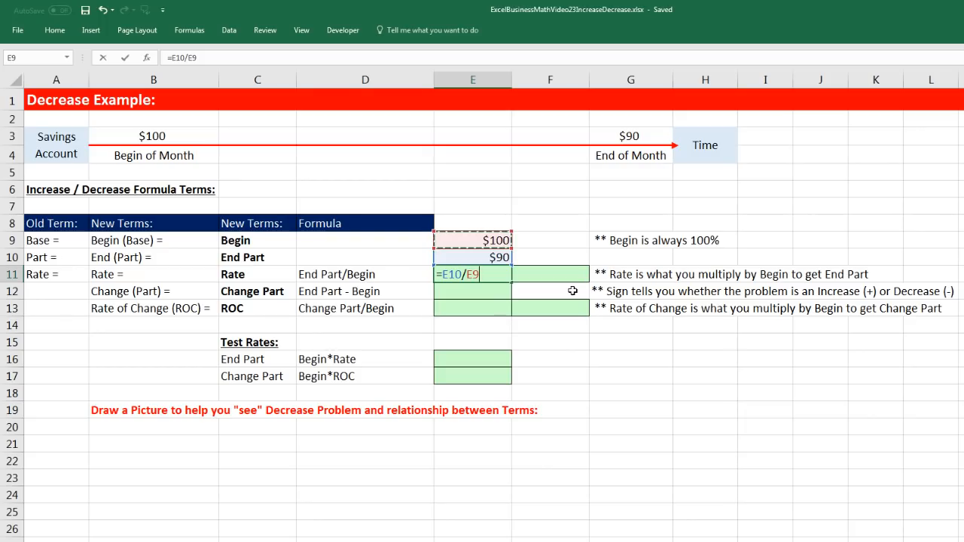
pyautogui.press('Tab')
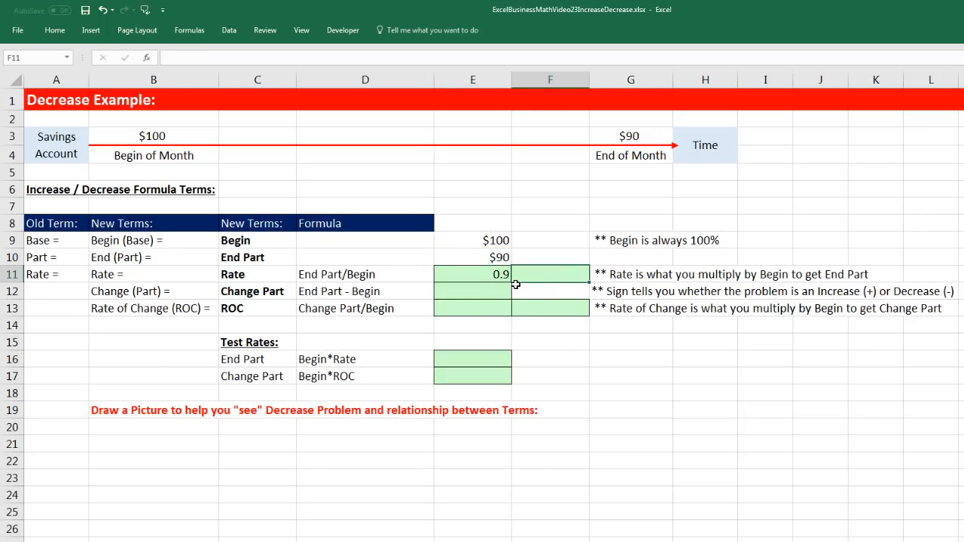
# Link F11 to the decimal Rate with =E11 and apply the Percentage number format
pyautogui.write('=')
pyautogui.press('Left')
pyautogui.hotkey('ctrl', 'Return')
pyautogui.click(54, 31)
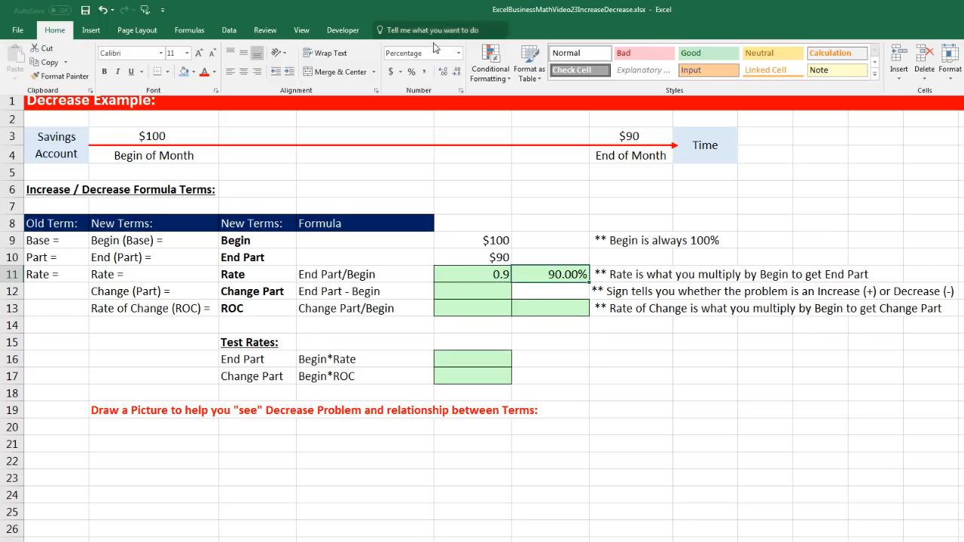
pyautogui.click(459, 53)
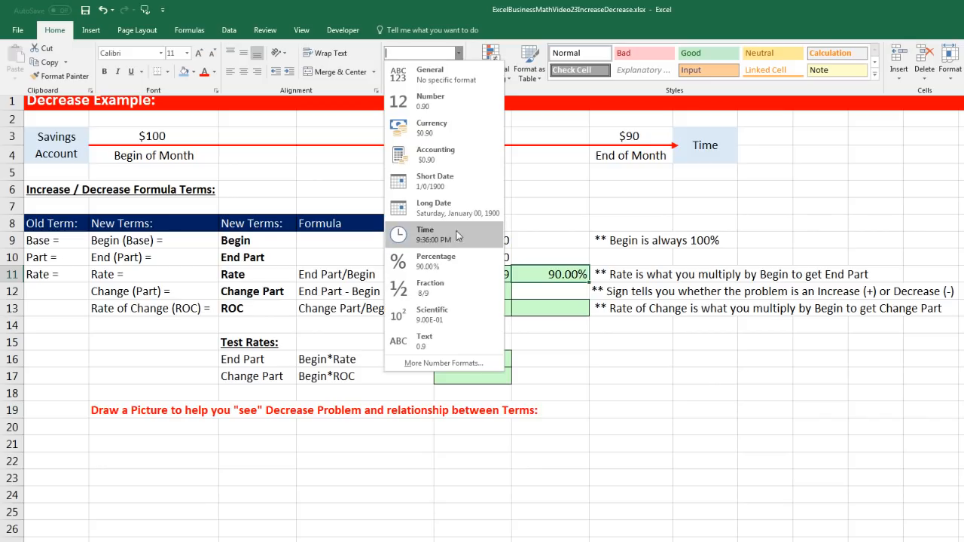
pyautogui.click(455, 259)
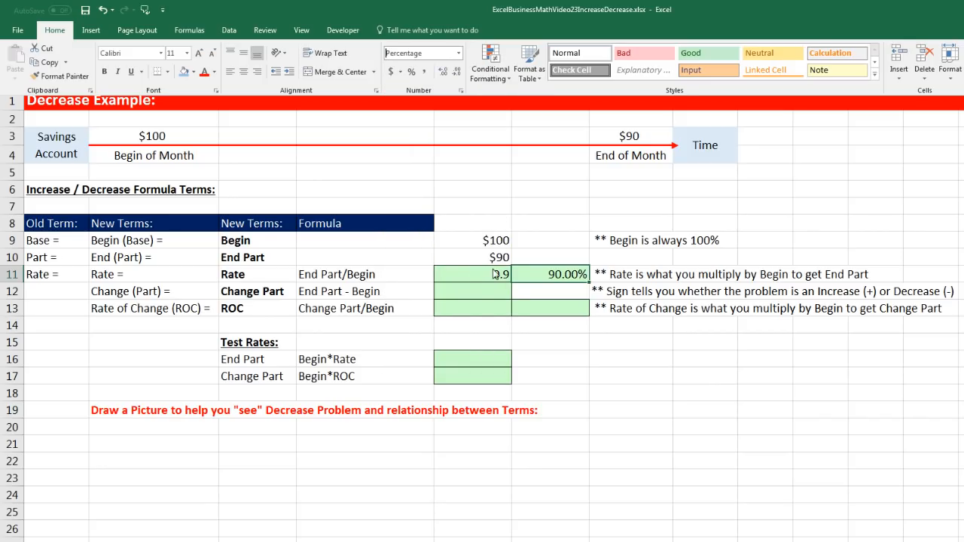
pyautogui.click(494, 277)
# Calculate Change Part in E12 as End Part minus Begin with =E10-E9
pyautogui.click(471, 293)
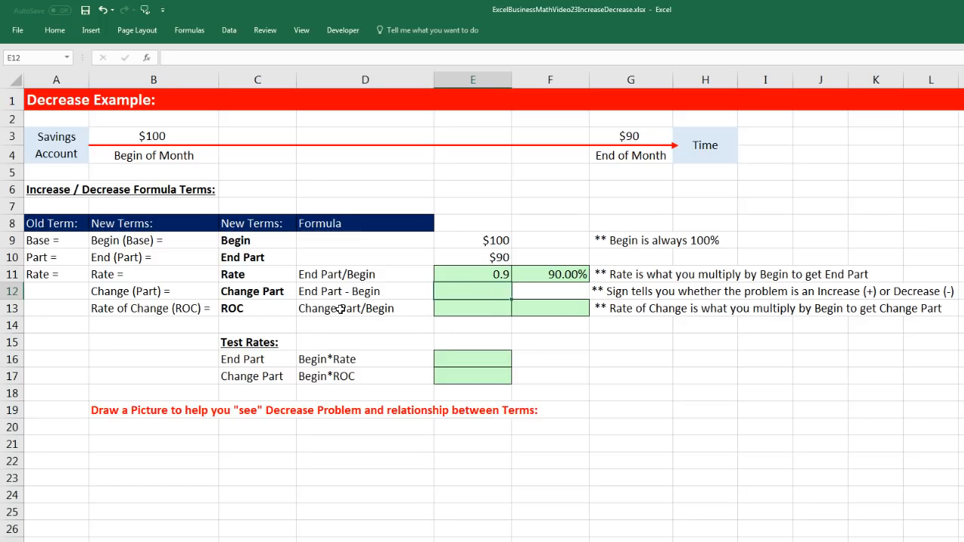
pyautogui.write('=')
pyautogui.click(468, 261)
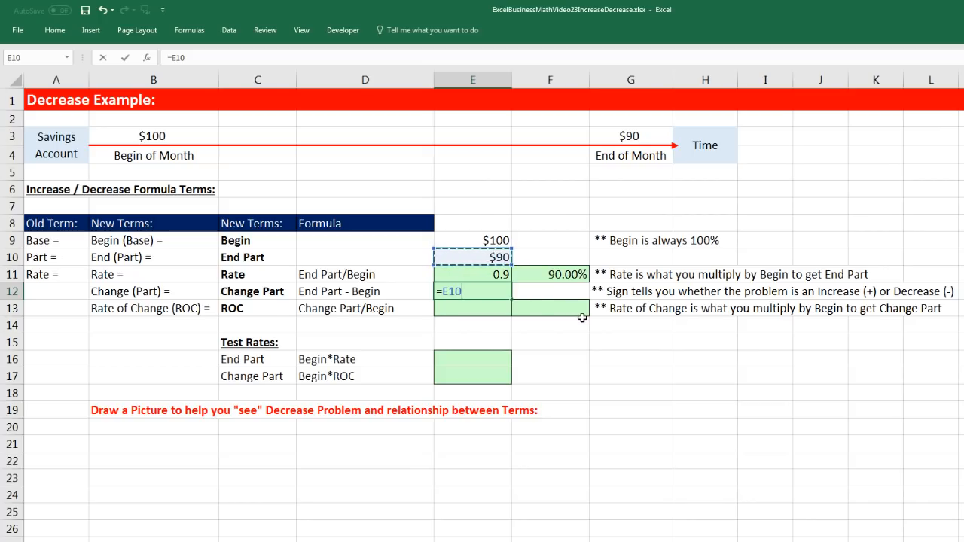
pyautogui.write('-')
pyautogui.press('Up')
pyautogui.press('Up')
pyautogui.press('Up')
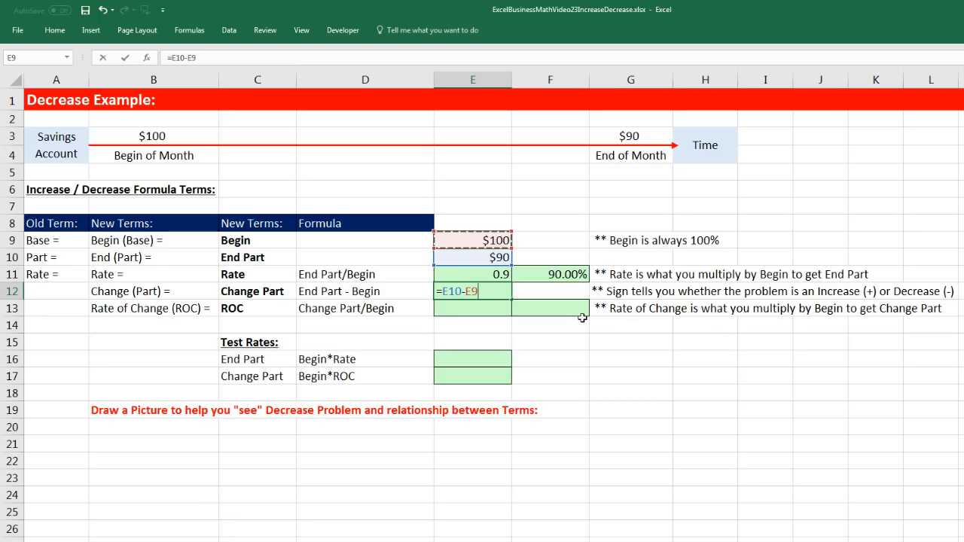
pyautogui.hotkey('ctrl', 'Return')
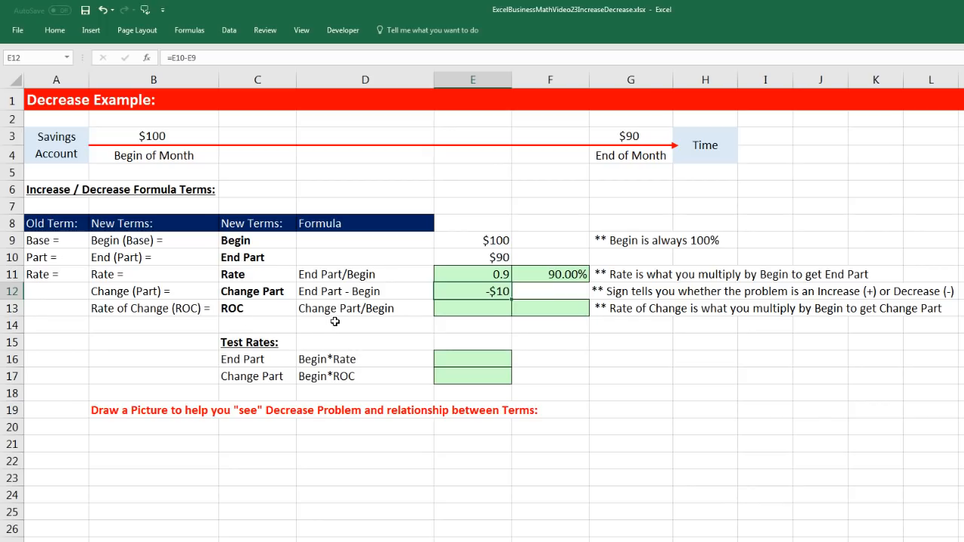
# Calculate ROC in E13 as Change Part divided by Begin with =E12/E9
pyautogui.click(483, 314)
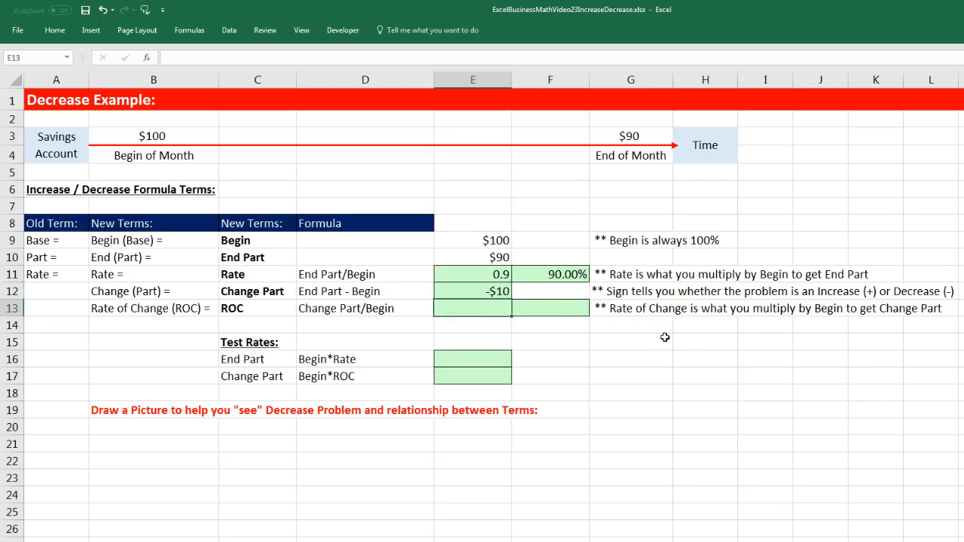
pyautogui.write('=')
pyautogui.press('Up')
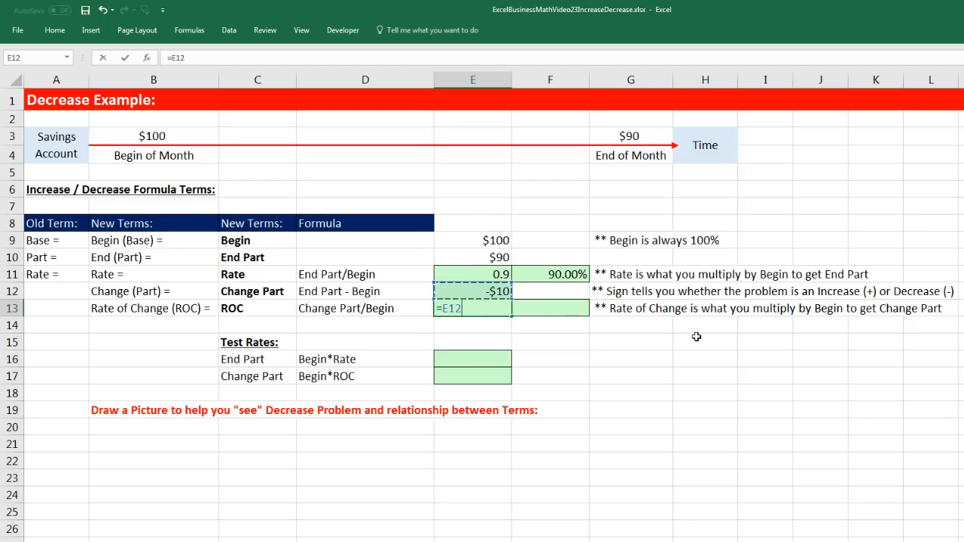
pyautogui.write('/')
pyautogui.press('Up')
pyautogui.press('Up')
pyautogui.press('Up')
pyautogui.press('Up')
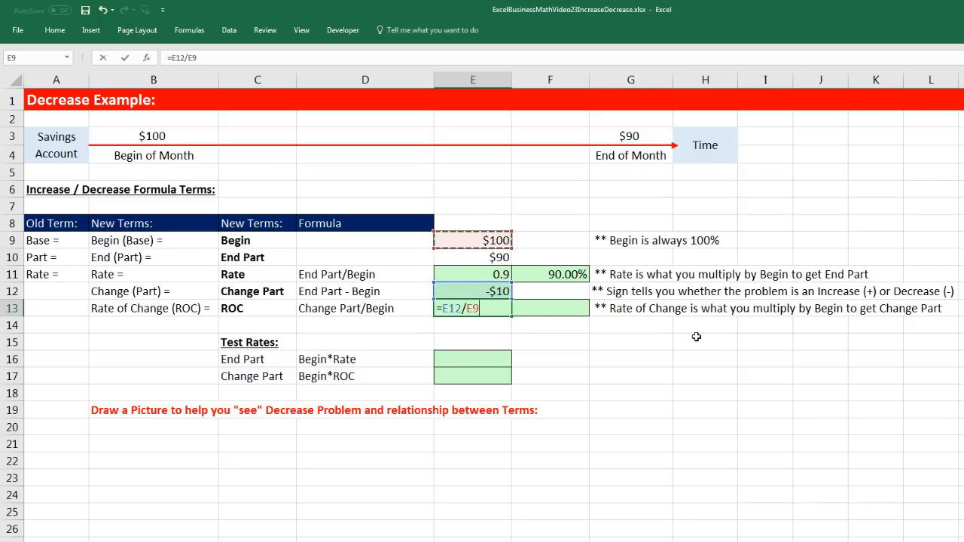
pyautogui.hotkey('ctrl', 'Return')
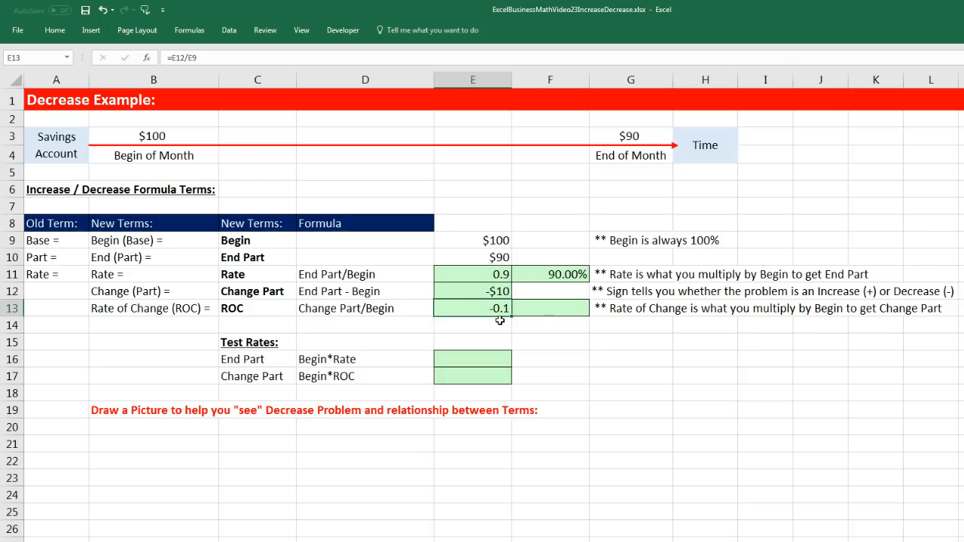
# Inspect the cell reference in the percentage Rate formula in F11, leaving the formula unedited
pyautogui.click(534, 313)
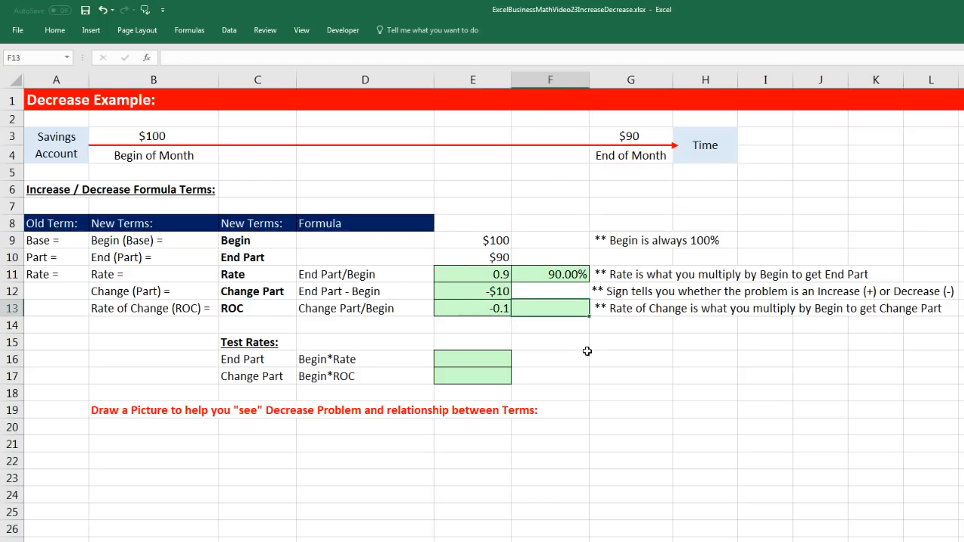
pyautogui.click(576, 277)
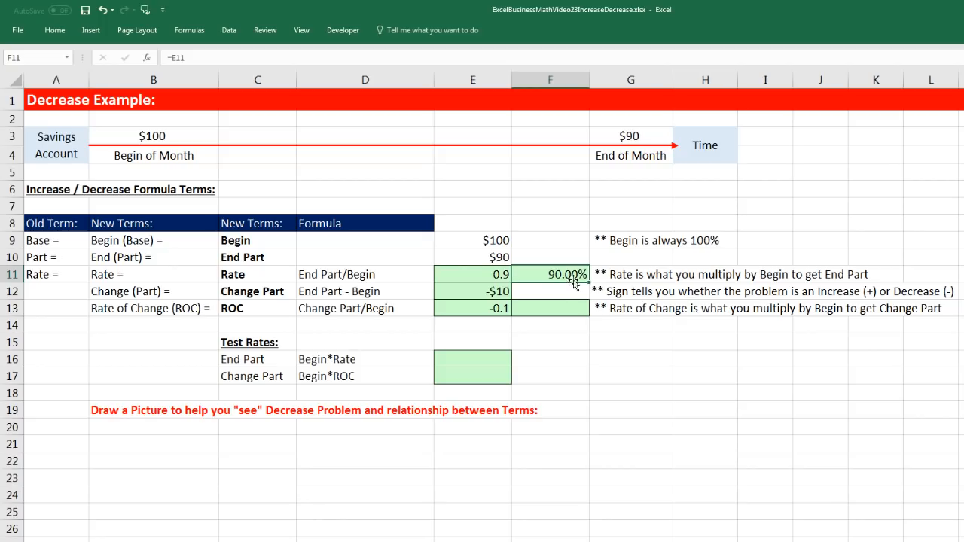
pyautogui.doubleClick(570, 274)
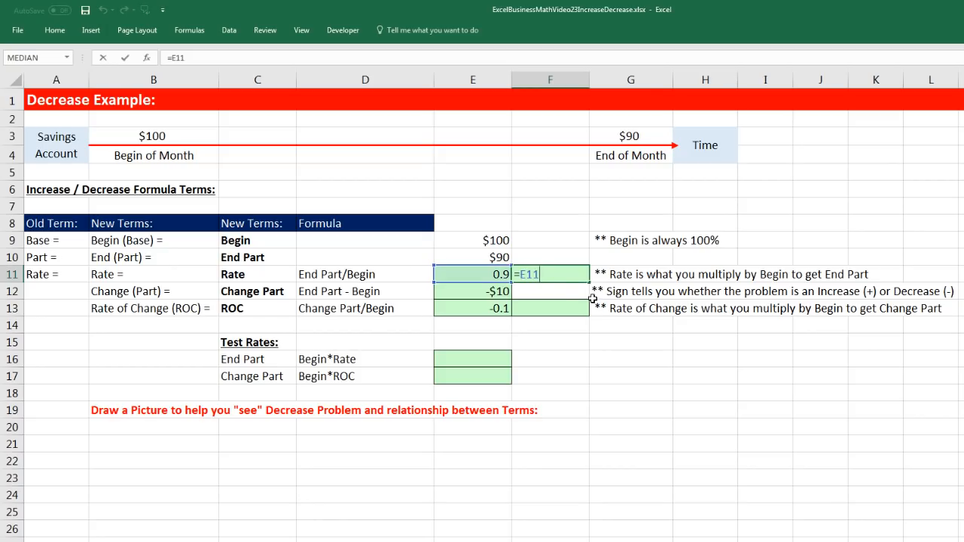
pyautogui.press('Escape')
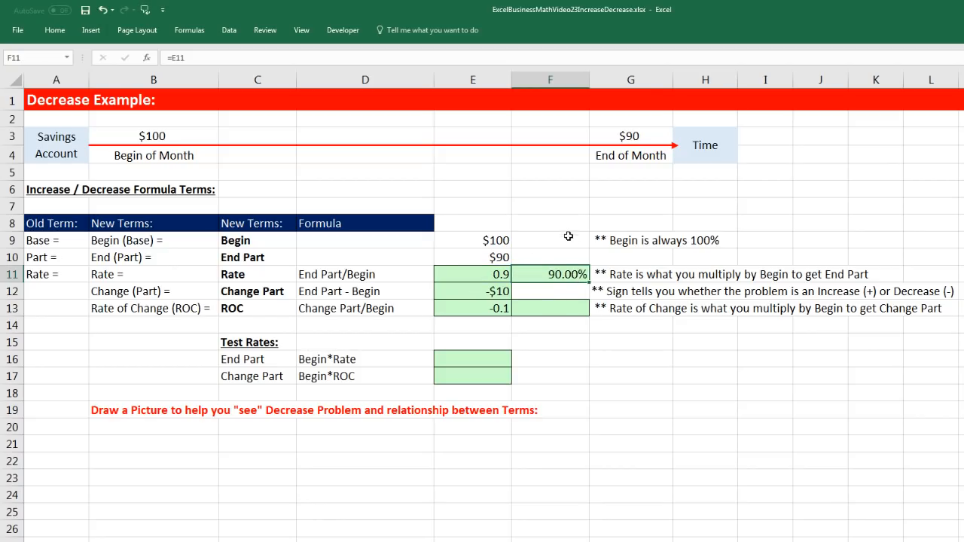
# Copy the percentage formula from F11 into F13 to show the ROC as a percentage
pyautogui.hotkey('ctrl', 'c')
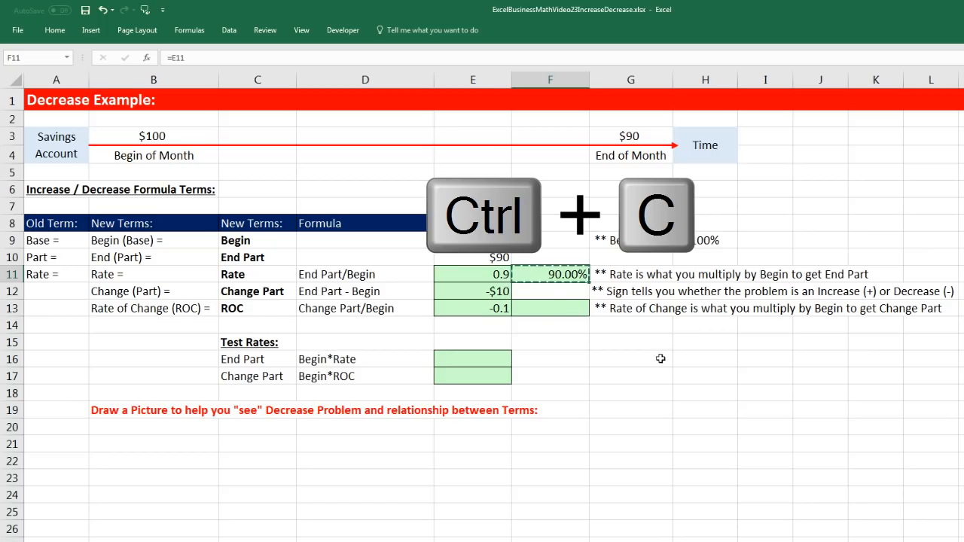
pyautogui.click(555, 307)
pyautogui.hotkey('ctrl', 'v')
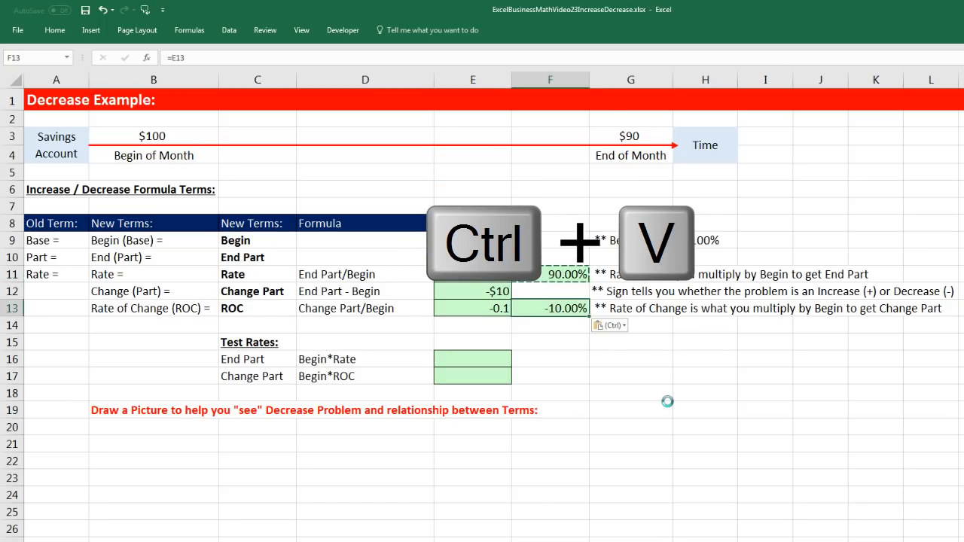
pyautogui.press('Escape')
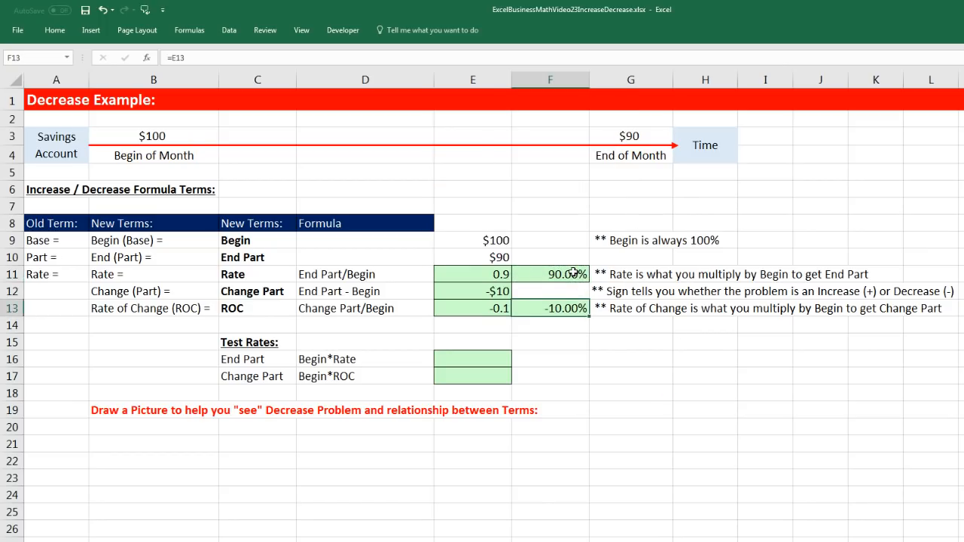
pyautogui.click(574, 273)
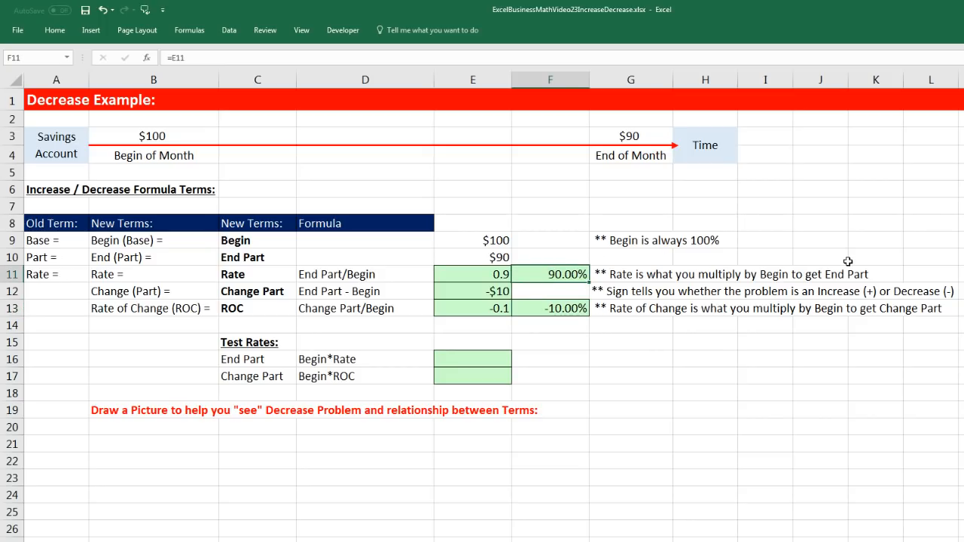
pyautogui.click(567, 312)
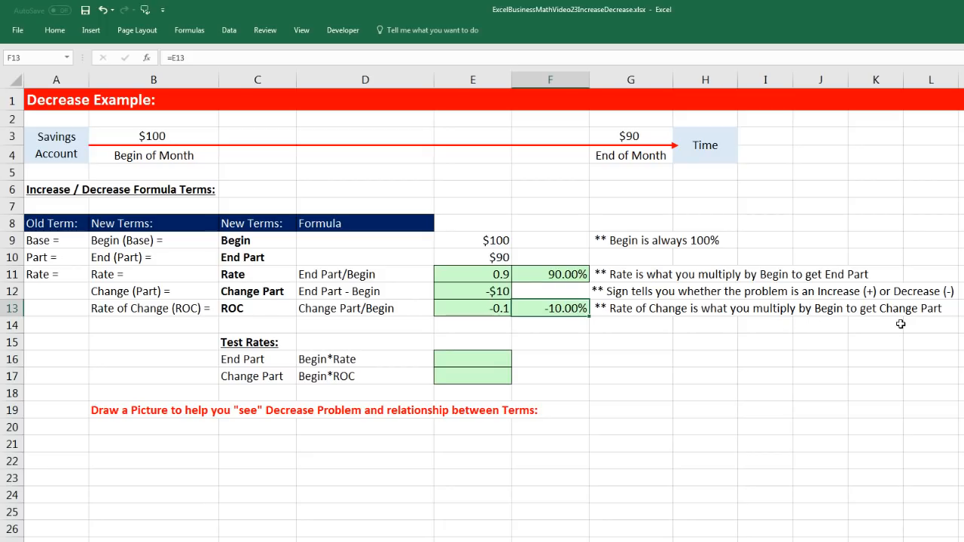
# Test the Rate in E16 by calculating End Part as Begin times Rate with =E9*E11
pyautogui.click(484, 359)
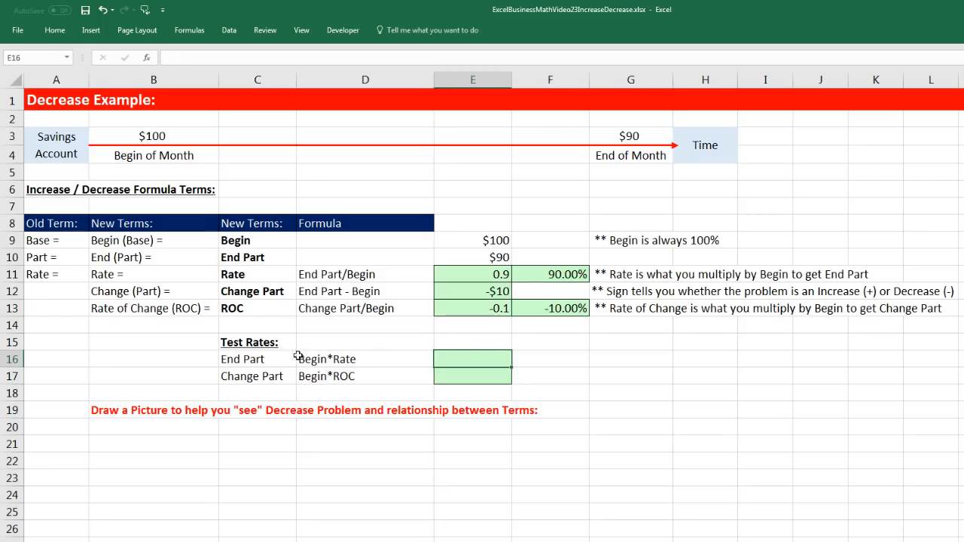
pyautogui.write('=')
pyautogui.press('Up')
pyautogui.press('Up')
pyautogui.press('Up')
pyautogui.press('Up')
pyautogui.press('Up')
pyautogui.press('Up')
pyautogui.press('Up')
pyautogui.press('Up')
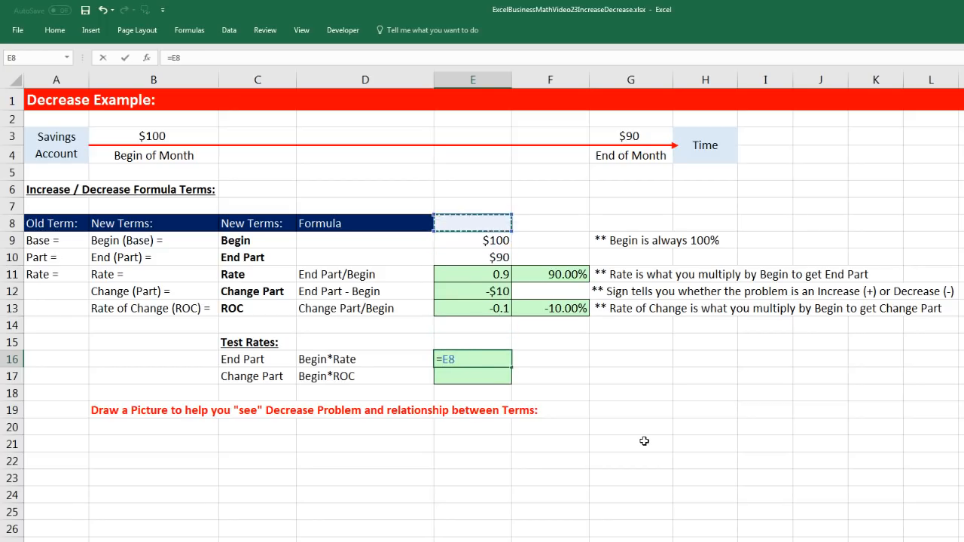
pyautogui.press('Down')
pyautogui.write('*')
pyautogui.press('Up')
pyautogui.press('Up')
pyautogui.press('Up')
pyautogui.press('Up')
pyautogui.press('Up')
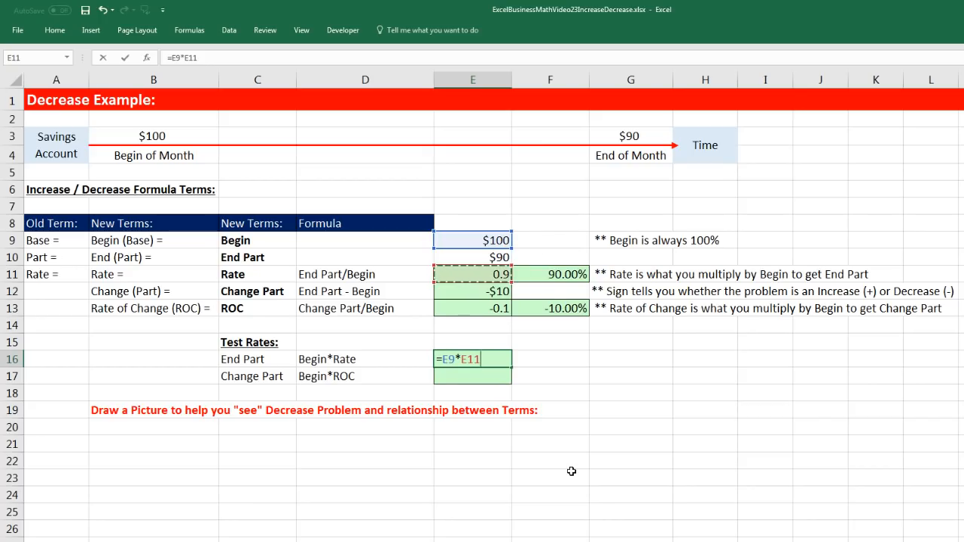
pyautogui.press('Return')
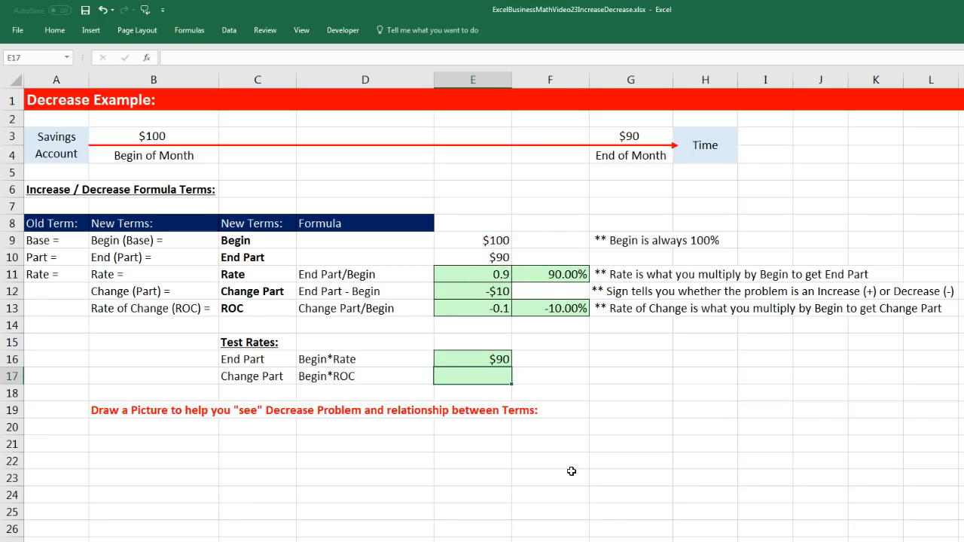
# Test the ROC in E17 by calculating Change Part as Begin times ROC with =E9*E13
pyautogui.write('=')
pyautogui.press('Up')
pyautogui.press('Up')
pyautogui.press('Up')
pyautogui.press('Up')
pyautogui.press('Up')
pyautogui.press('Up')
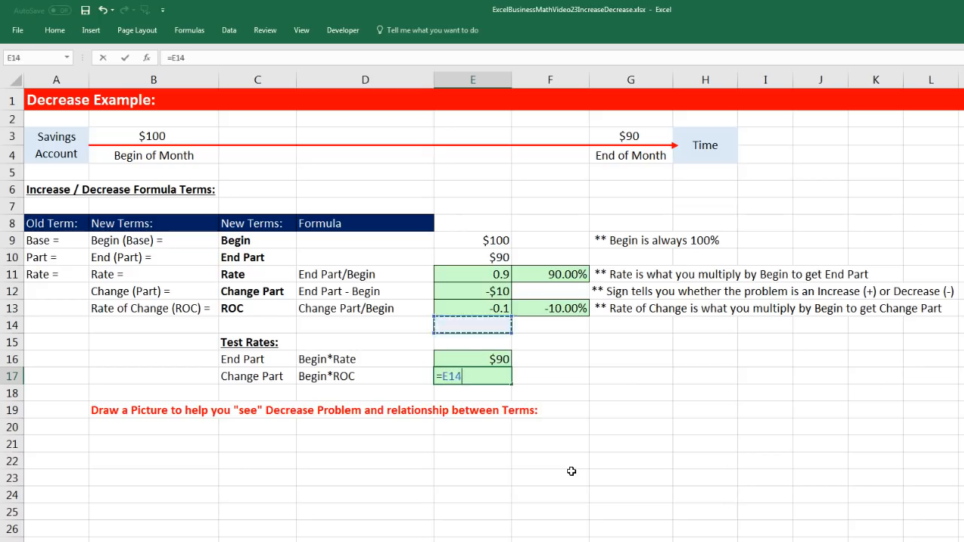
pyautogui.press('Up')
pyautogui.press('Up')
pyautogui.write('*')
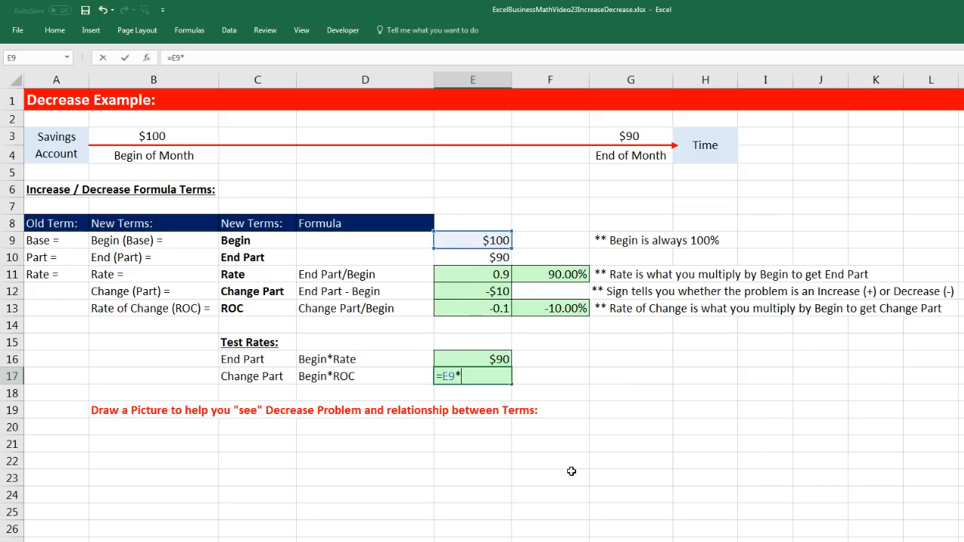
pyautogui.press('Up')
pyautogui.press('Up')
pyautogui.press('Up')
pyautogui.press('Up')
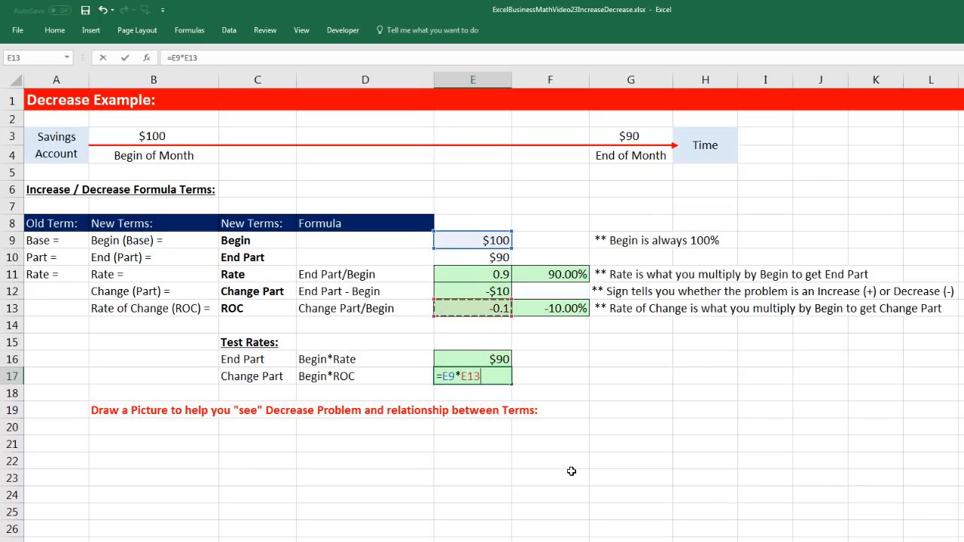
pyautogui.press('Return')
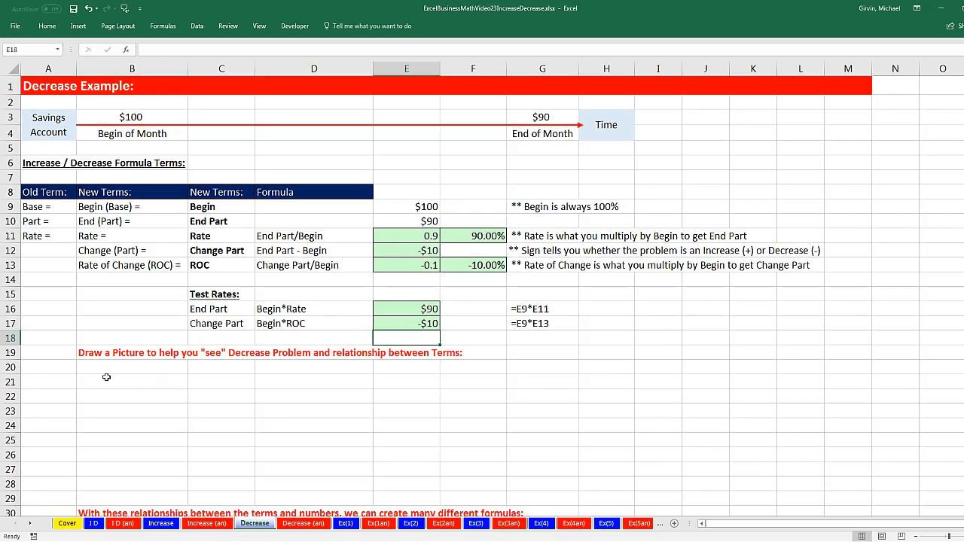
# Copy only the formatting of the picture in C21:F28 on the Increase sheet to the Decrease sheet, starting at B21
pyautogui.moveTo(120, 444); pyautogui.dragTo(298, 476)
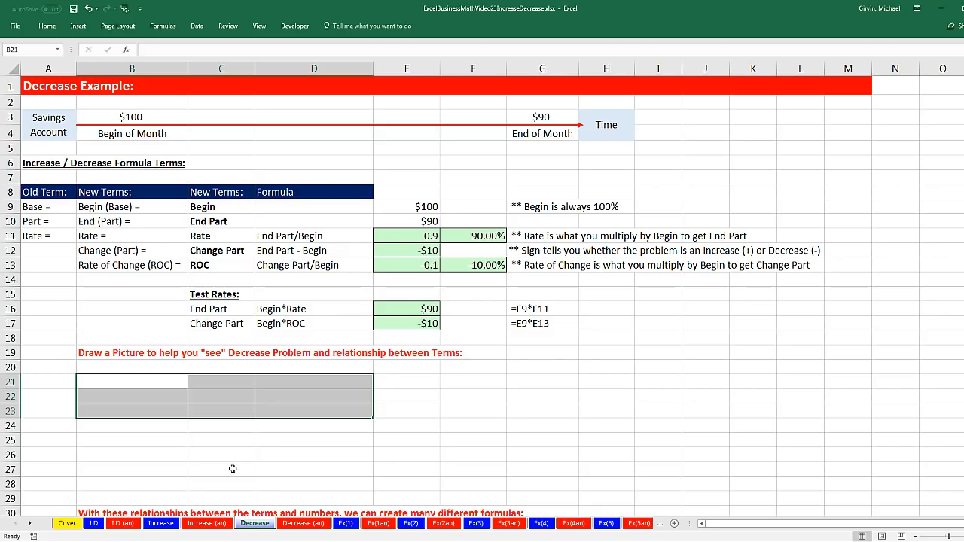
pyautogui.click(160, 526)
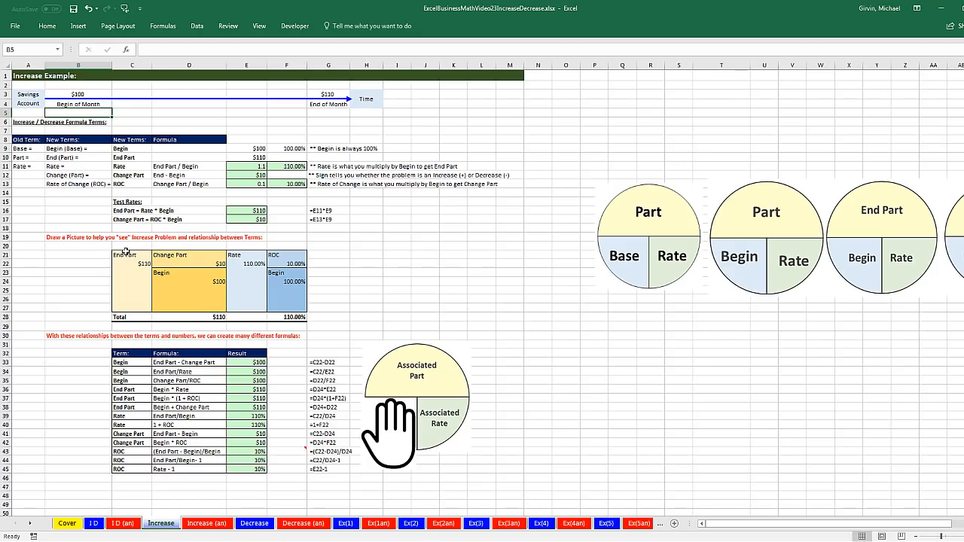
pyautogui.moveTo(118, 256); pyautogui.dragTo(286, 320)
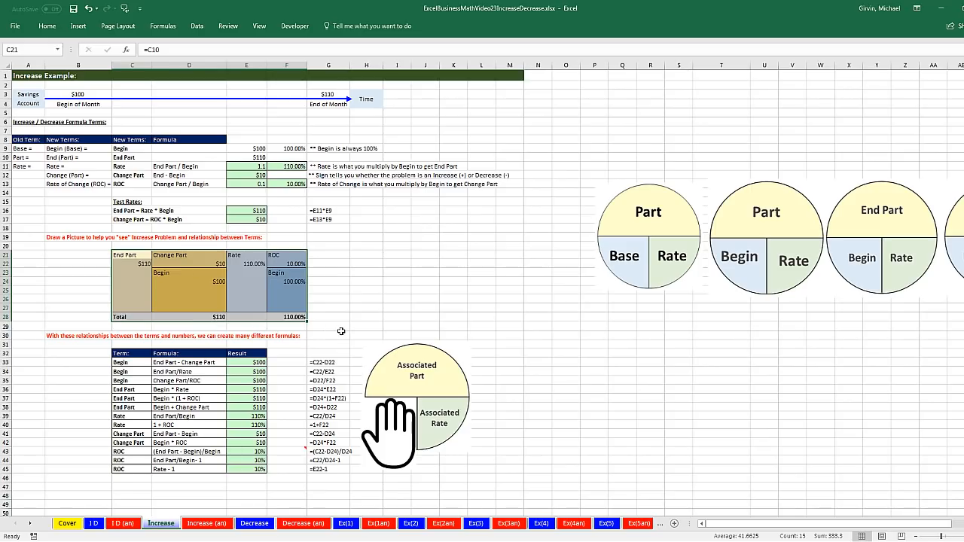
pyautogui.rightClick(186, 281)
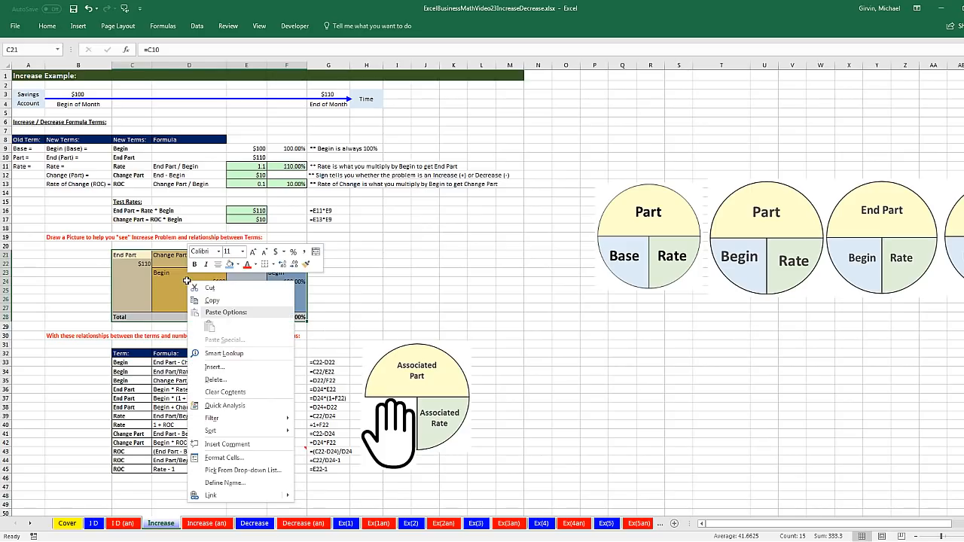
pyautogui.click(305, 265)
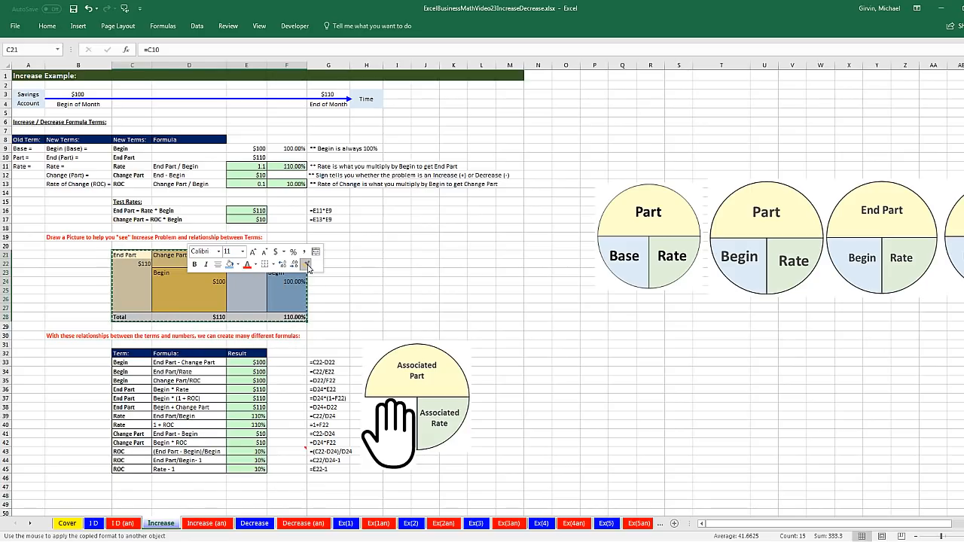
pyautogui.click(254, 523)
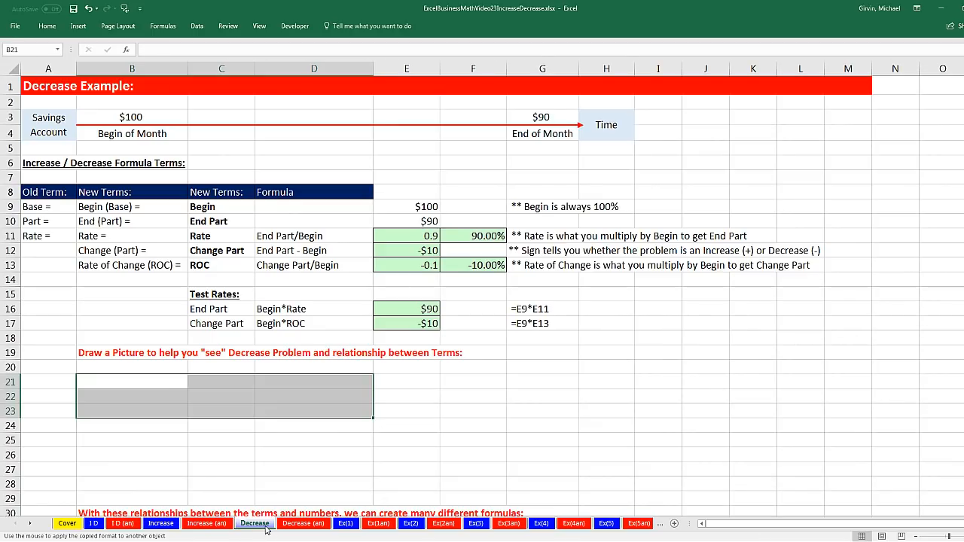
pyautogui.click(140, 383)
pyautogui.click(172, 382)
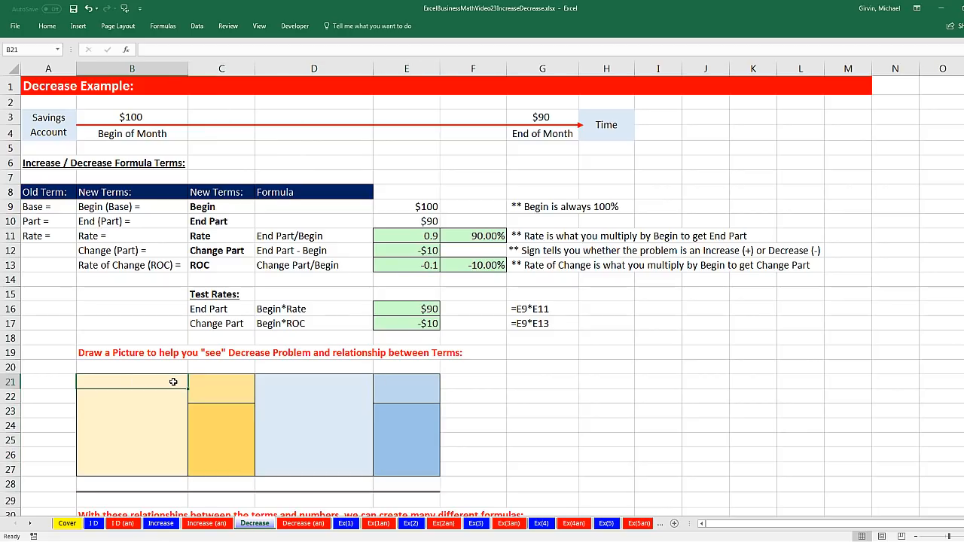
# Examine how the End Part, Begin and Change Part blocks are arranged in the picture on the Increase sheet
pyautogui.click(161, 524)
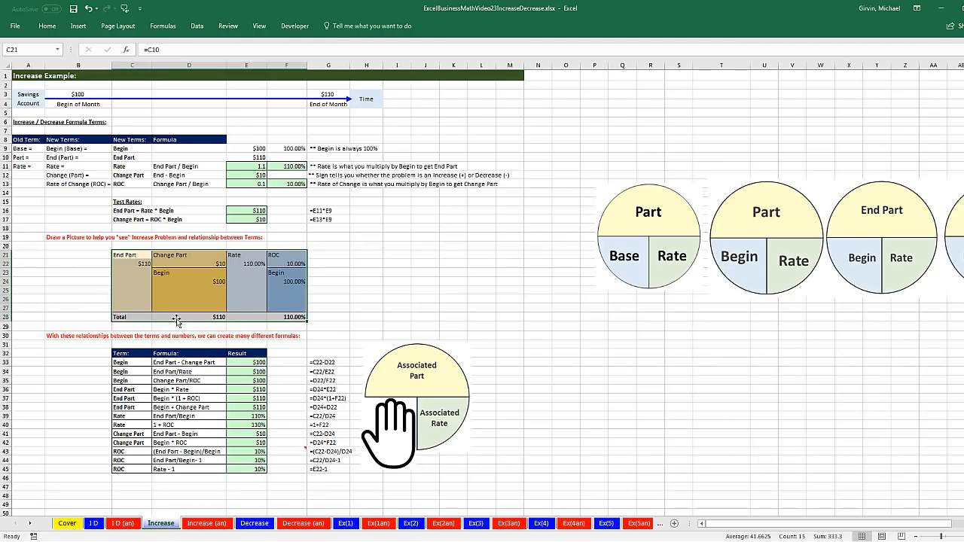
pyautogui.moveTo(131, 256); pyautogui.dragTo(127, 307)
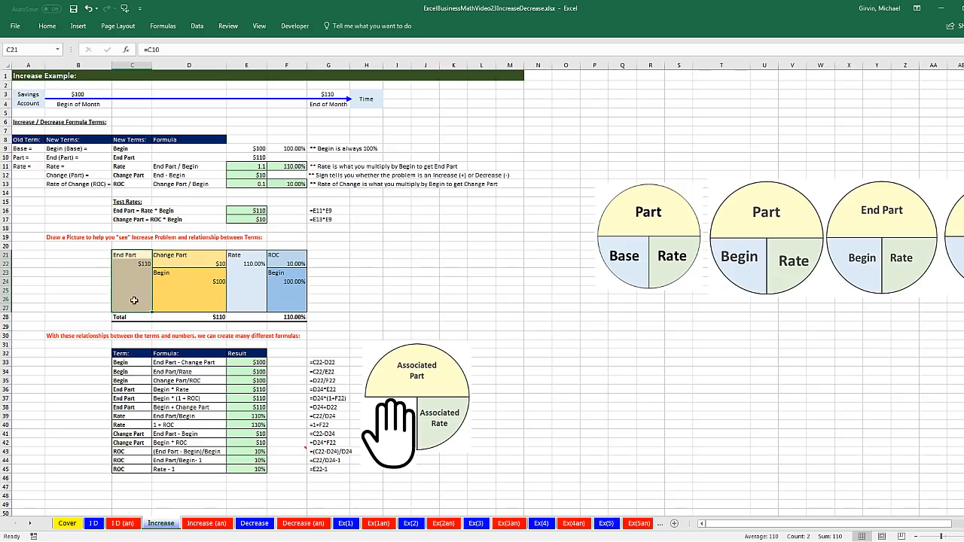
pyautogui.moveTo(163, 273); pyautogui.dragTo(164, 307)
pyautogui.moveTo(177, 255); pyautogui.dragTo(178, 259)
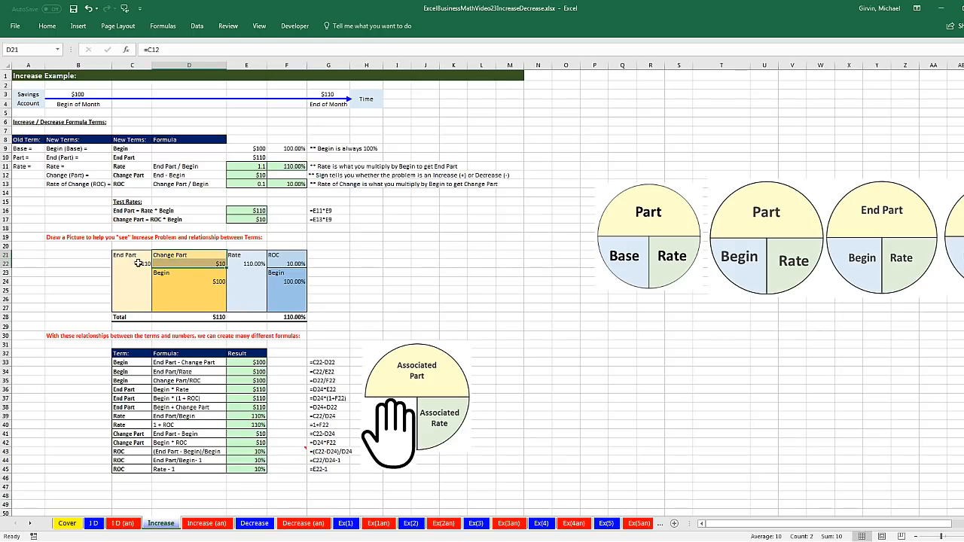
pyautogui.moveTo(118, 255); pyautogui.dragTo(122, 308)
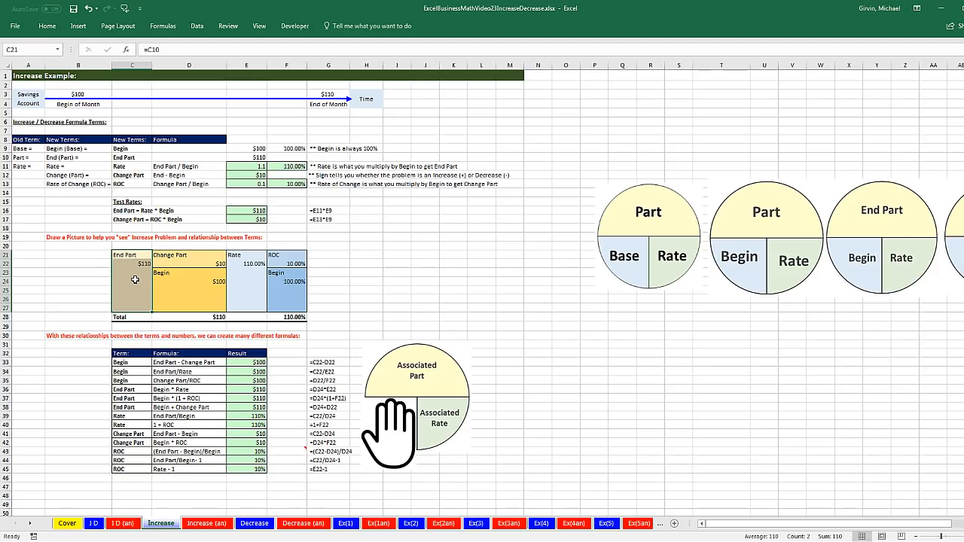
# On the Decrease sheet, link B21 to the Begin label with =C9 and B22 to its amount with =E9
pyautogui.click(253, 522)
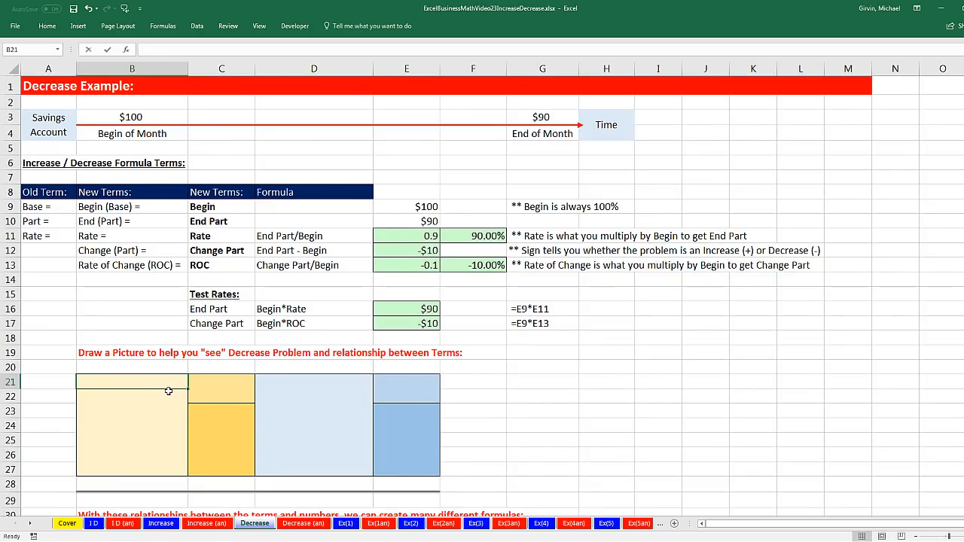
pyautogui.write('=')
pyautogui.click(224, 206)
pyautogui.press('Return')
pyautogui.write('=')
pyautogui.click(423, 207)
pyautogui.press('Return')
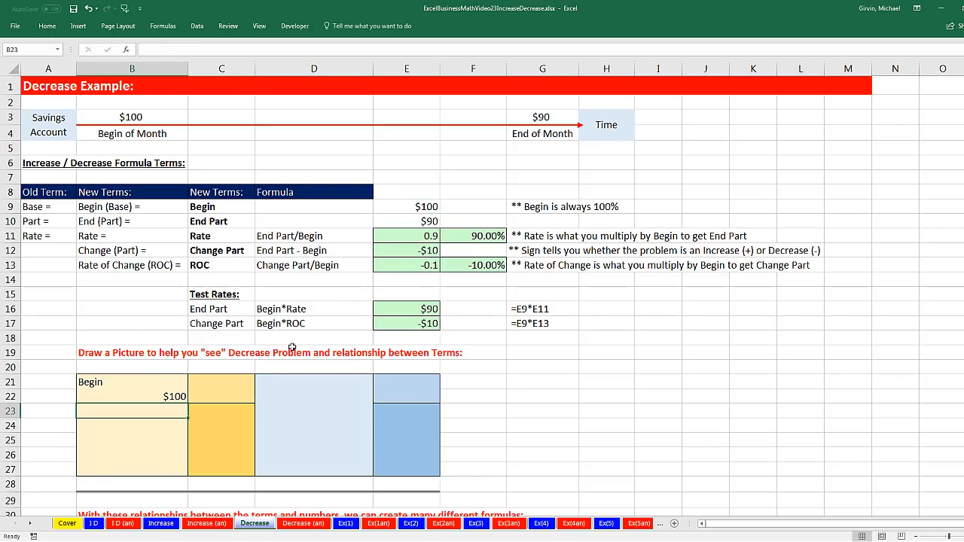
# Link C23 to the End Part label with =C10 and C24 to its amount with =E10
pyautogui.click(231, 408)
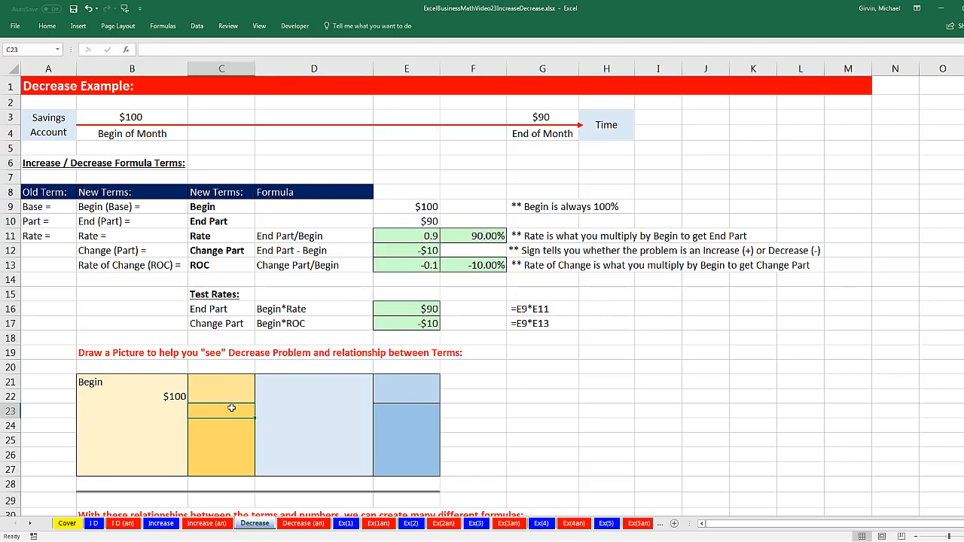
pyautogui.write('=')
pyautogui.click(226, 221)
pyautogui.press('Return')
pyautogui.write('=')
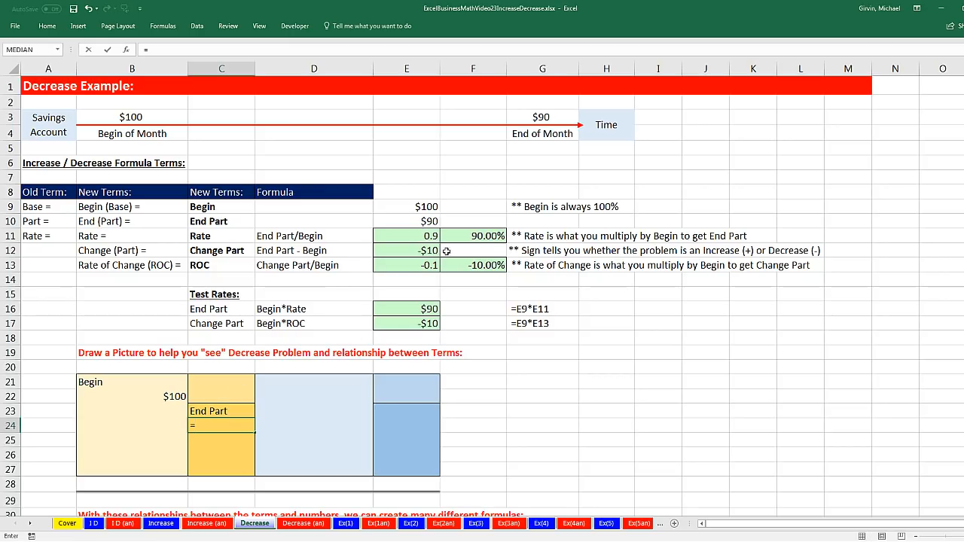
pyautogui.click(426, 221)
pyautogui.press('Return')
# Link C21 to the Change Part label with =C12 and C22 to its amount with =E12
pyautogui.click(236, 379)
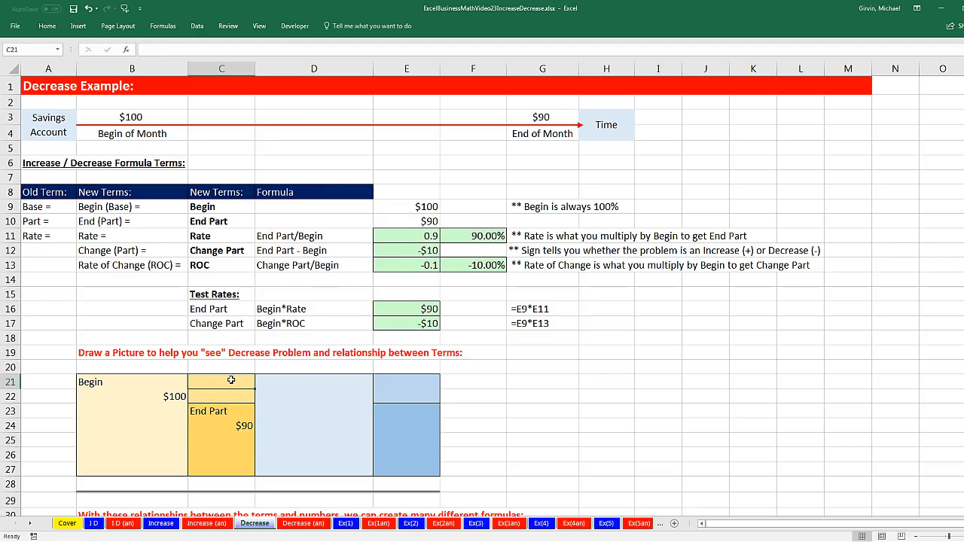
pyautogui.write('=')
pyautogui.click(219, 254)
pyautogui.press('Return')
pyautogui.write('=')
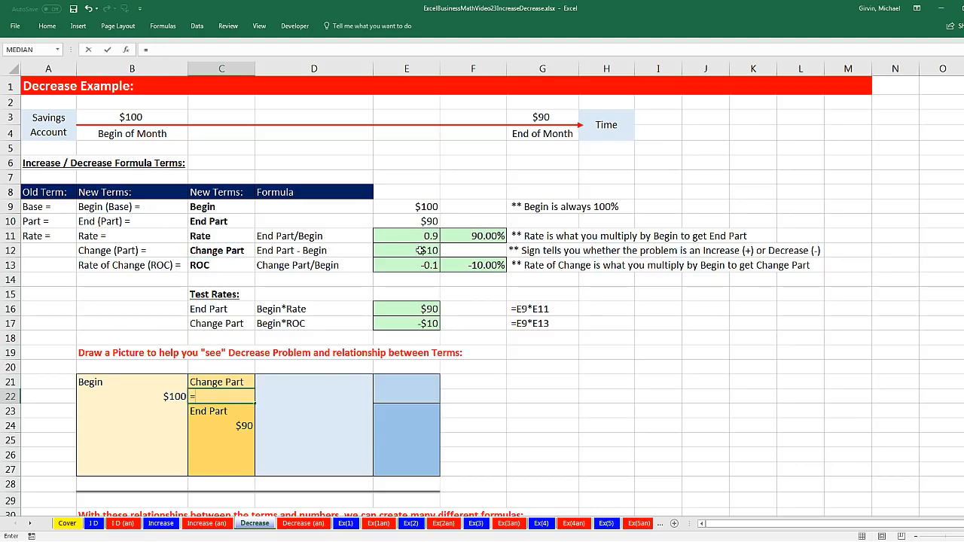
pyautogui.click(421, 250)
pyautogui.press('Return')
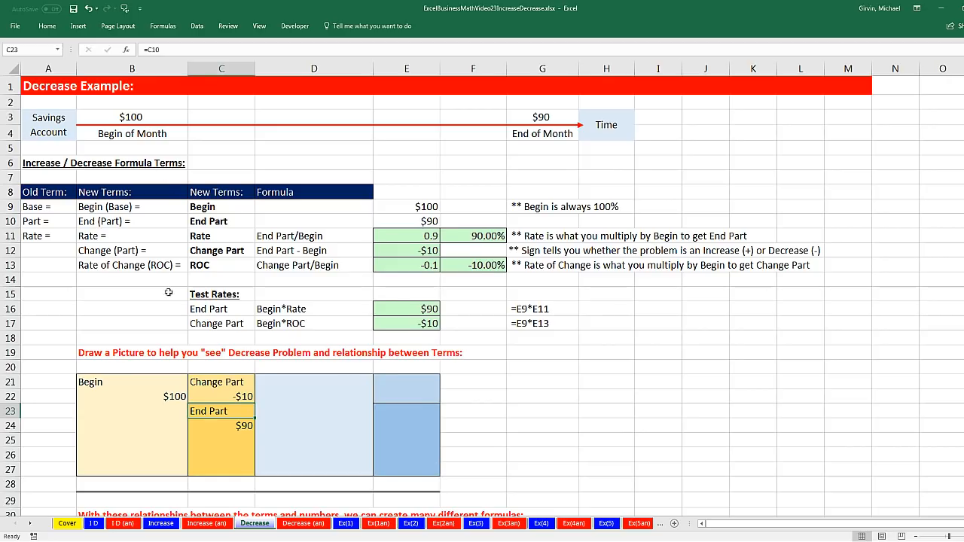
pyautogui.moveTo(35, 211); pyautogui.dragTo(470, 280)
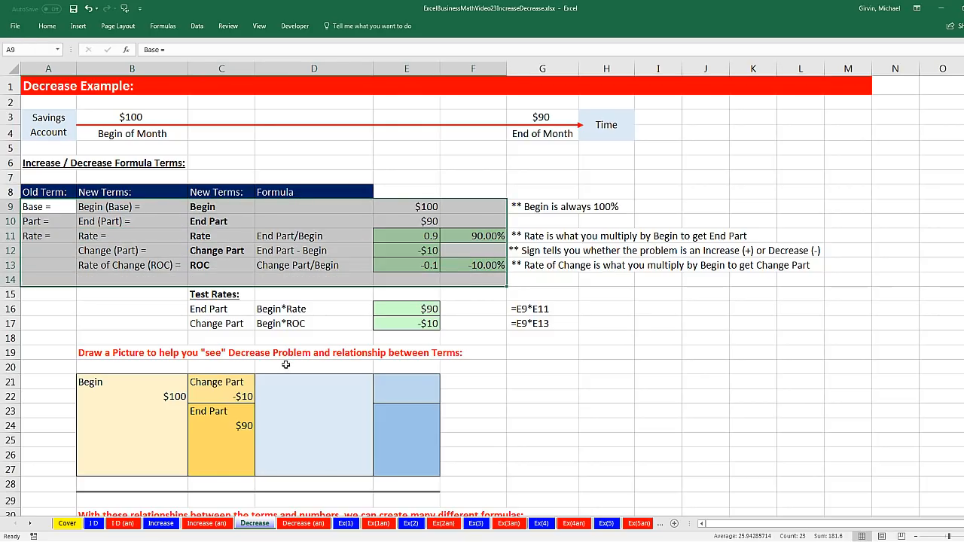
pyautogui.moveTo(110, 363); pyautogui.dragTo(482, 492)
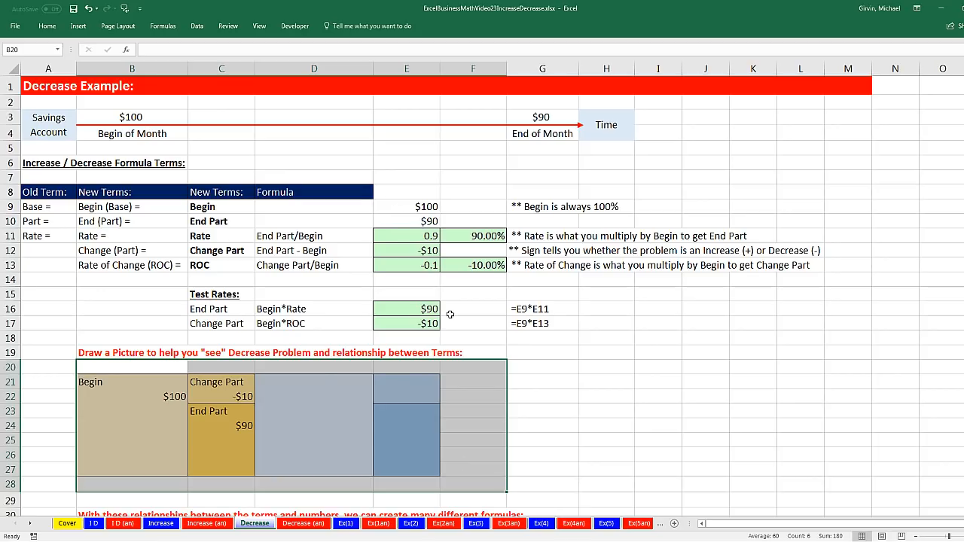
pyautogui.click(328, 382)
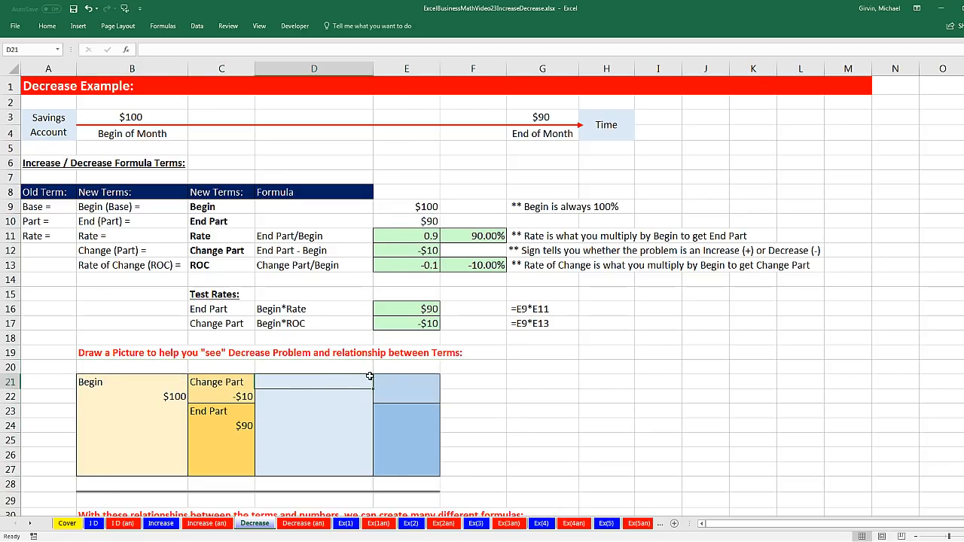
pyautogui.moveTo(169, 378); pyautogui.dragTo(165, 470)
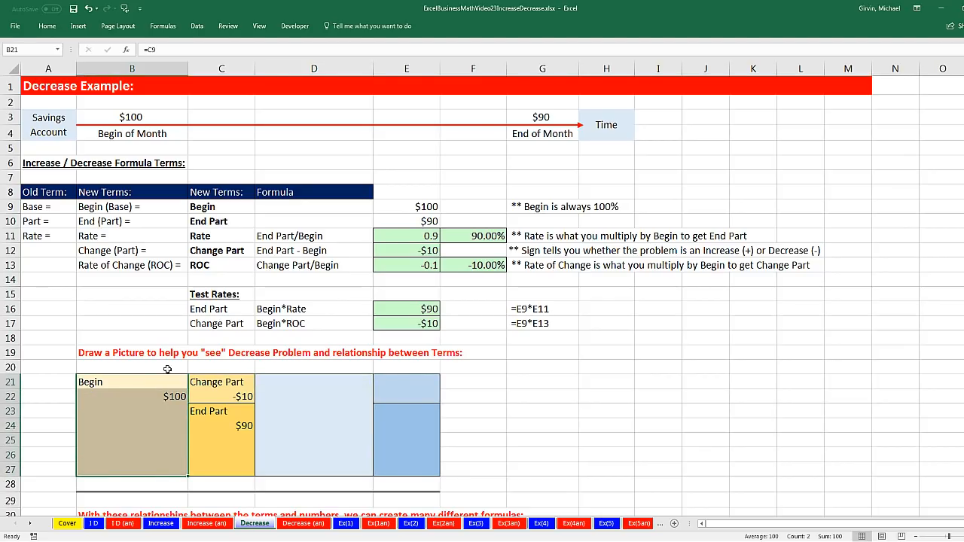
# Link D21 to the Begin label with =C9 and D22 to the Begin percentage cell with =F9
pyautogui.moveTo(304, 379); pyautogui.dragTo(306, 470)
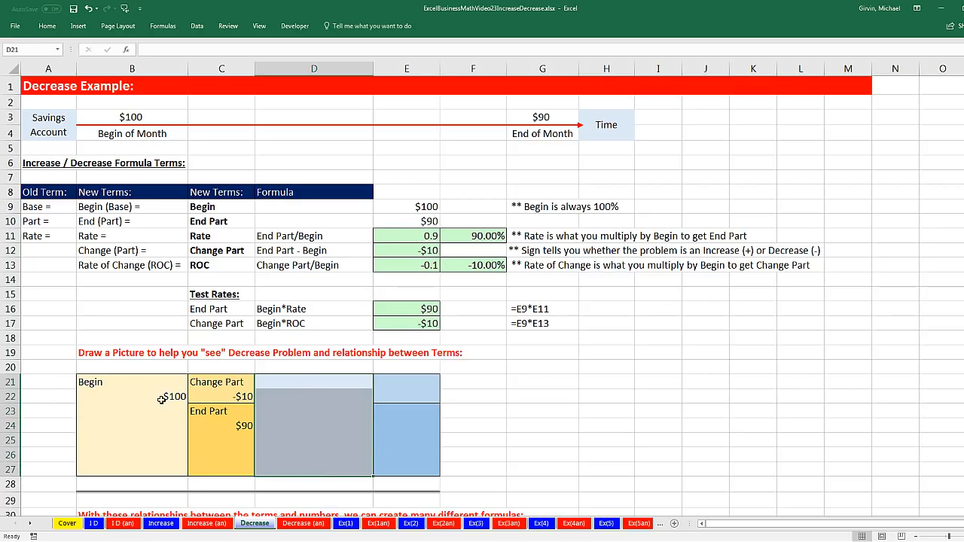
pyautogui.click(277, 382)
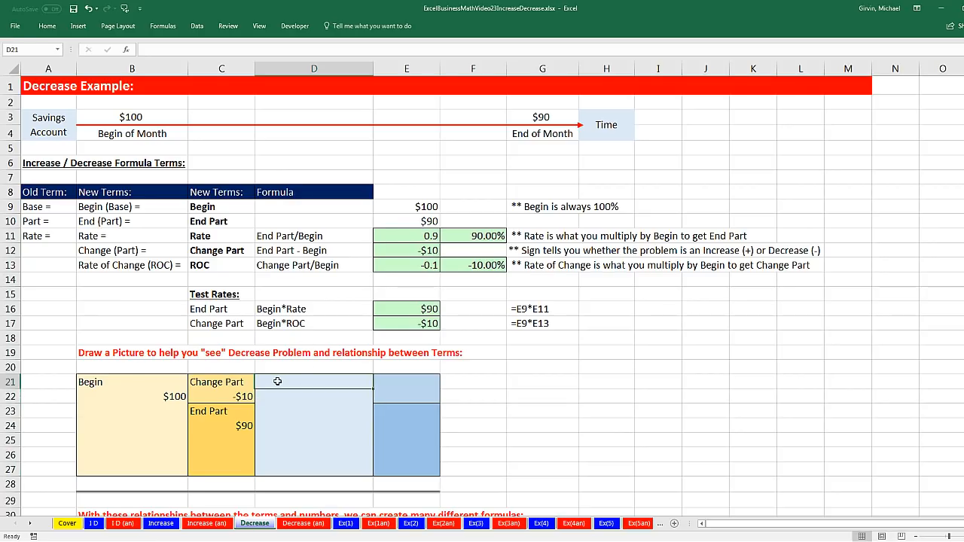
pyautogui.write('=')
pyautogui.click(223, 207)
pyautogui.press('Return')
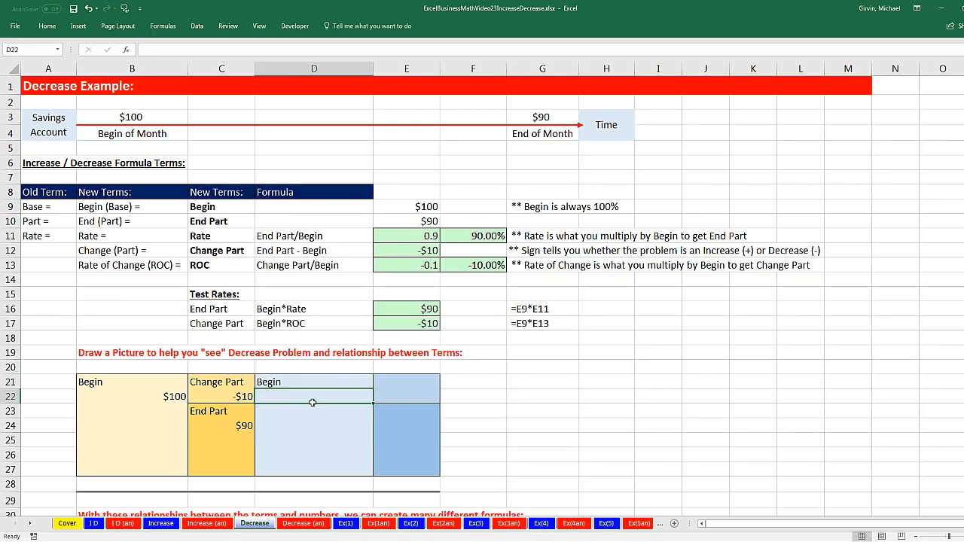
pyautogui.write('=')
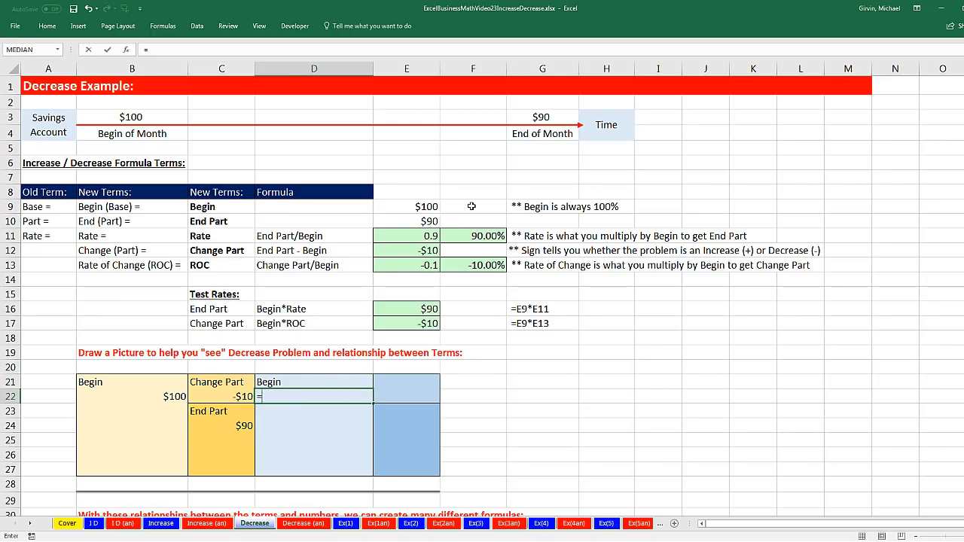
pyautogui.click(475, 208)
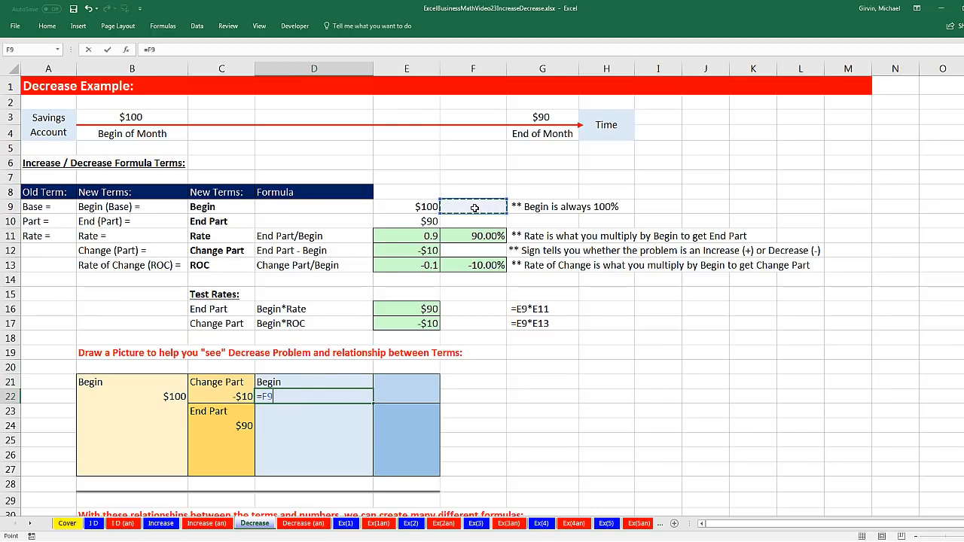
pyautogui.hotkey('ctrl', 'Return')
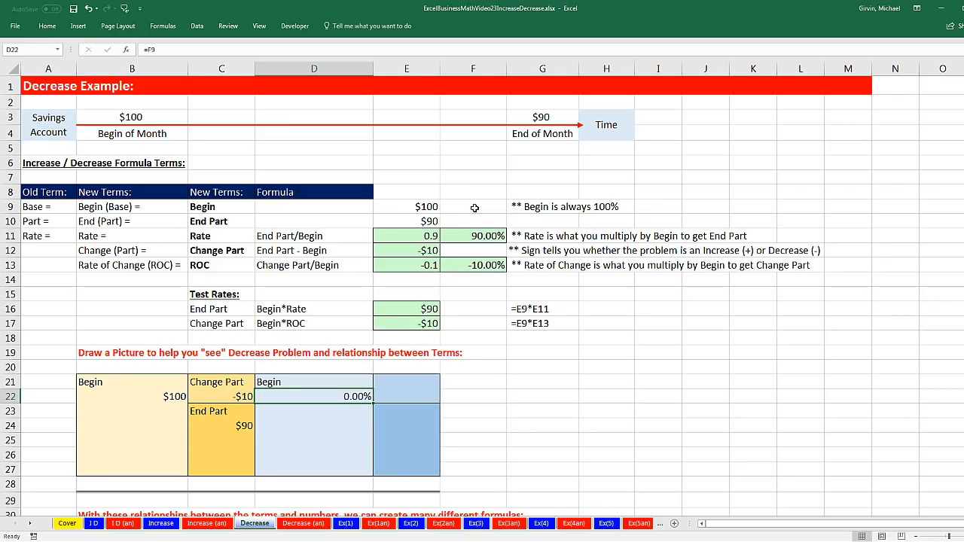
# Enter 100% as the Begin percentage in F9 and compare the two Begin blocks in the picture
pyautogui.click(474, 208)
pyautogui.write('100%')
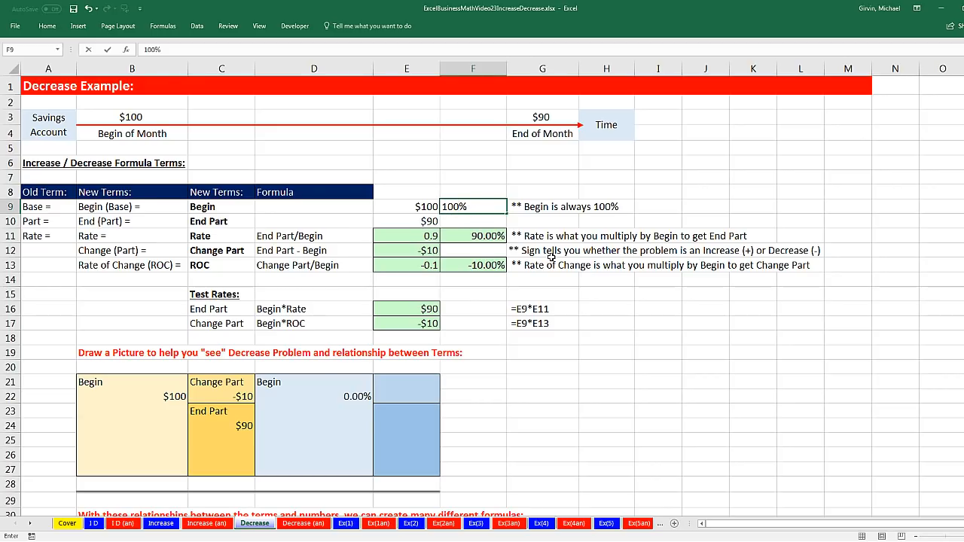
pyautogui.press('Return')
pyautogui.moveTo(319, 383); pyautogui.dragTo(312, 474)
pyautogui.moveTo(137, 383); pyautogui.dragTo(139, 470)
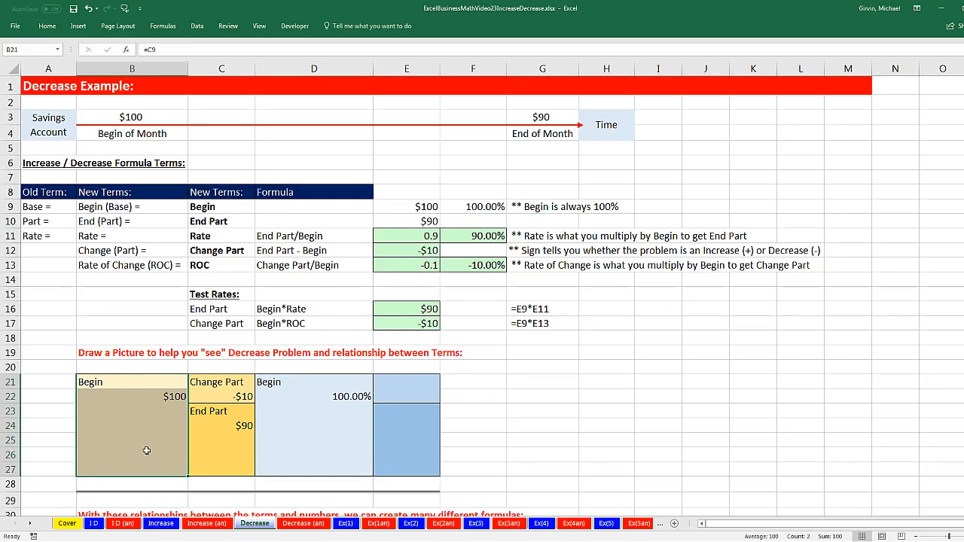
pyautogui.click(173, 396)
pyautogui.click(340, 394)
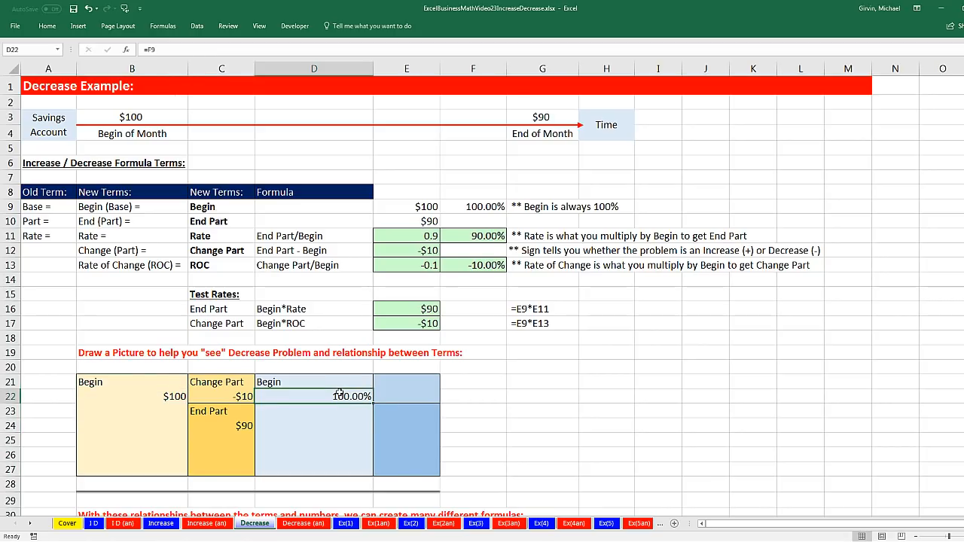
# Link E23 to the Rate label with =C11 and E24 to its percentage with =F11
pyautogui.moveTo(233, 415); pyautogui.dragTo(230, 468)
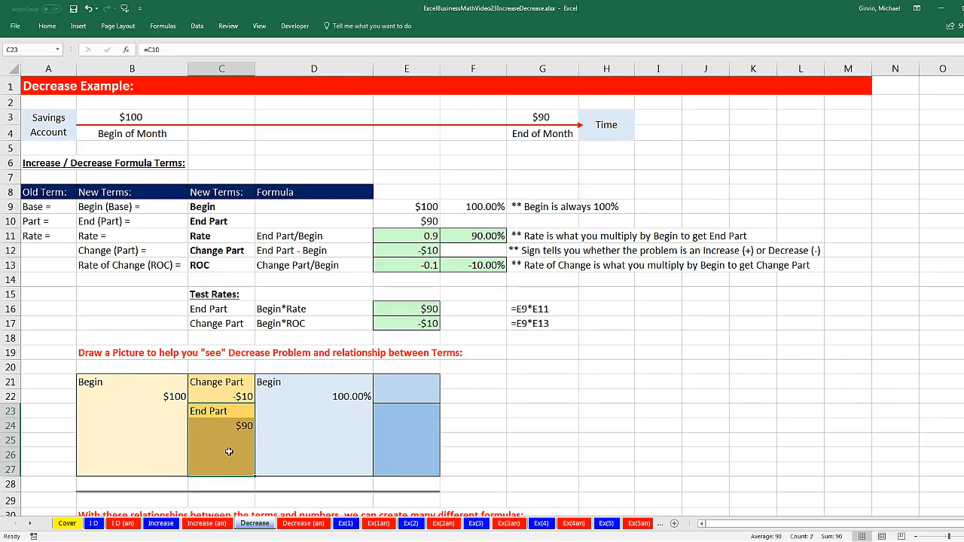
pyautogui.click(390, 411)
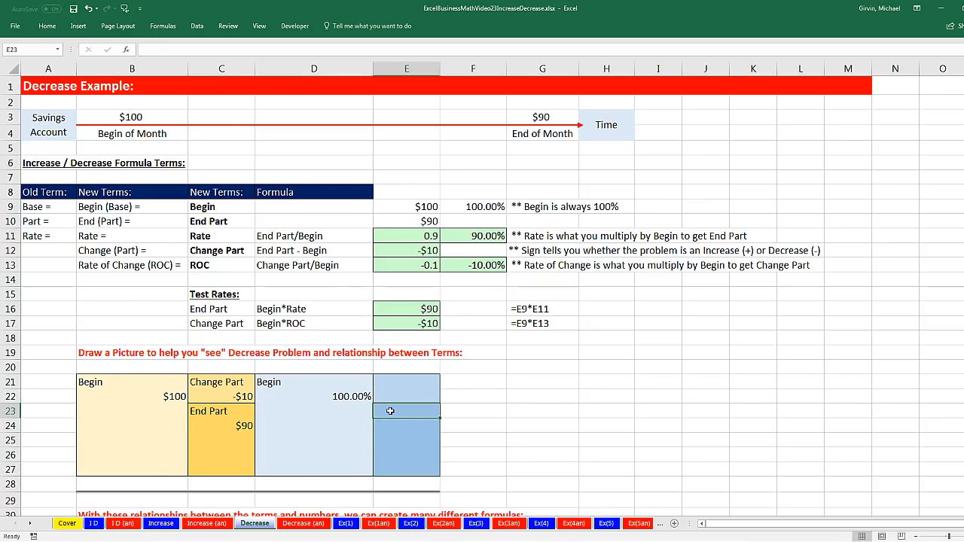
pyautogui.write('=')
pyautogui.click(216, 235)
pyautogui.press('Return')
pyautogui.write('=')
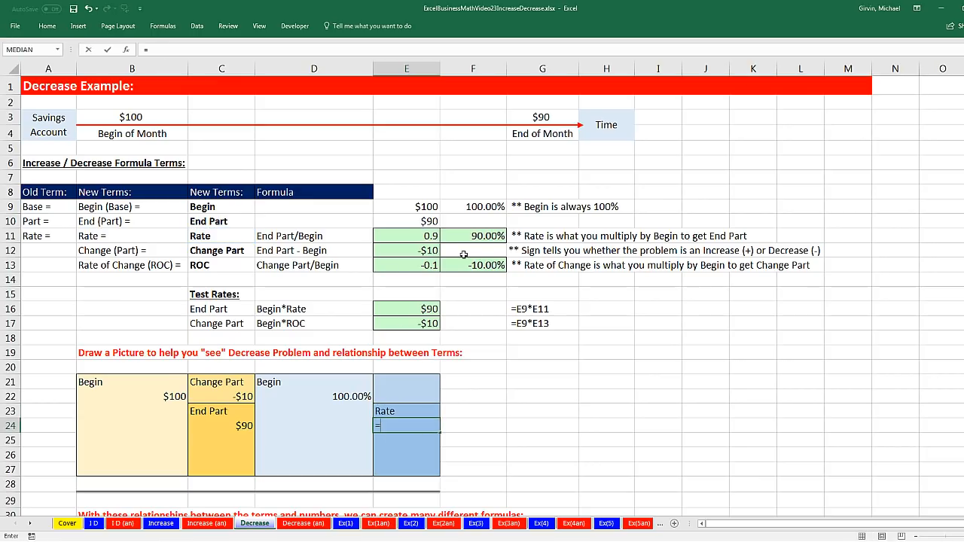
pyautogui.click(471, 236)
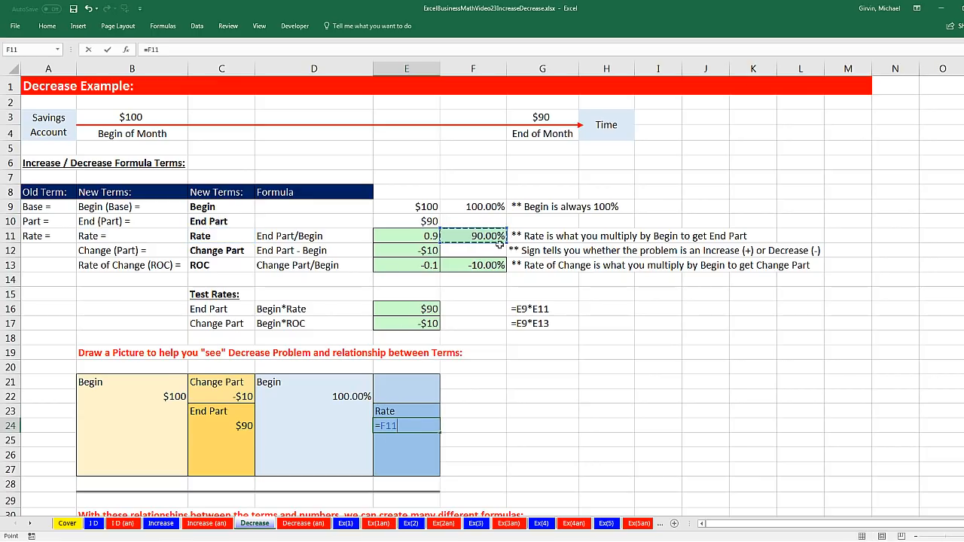
pyautogui.press('Return')
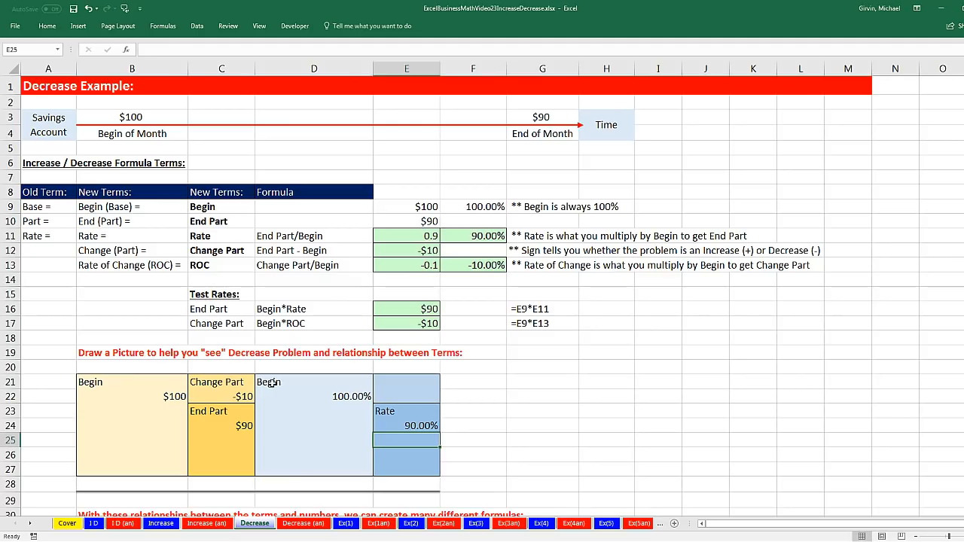
# Link E21 to the ROC label with =C13 and E22 to its percentage with =F13
pyautogui.moveTo(224, 380); pyautogui.dragTo(226, 396)
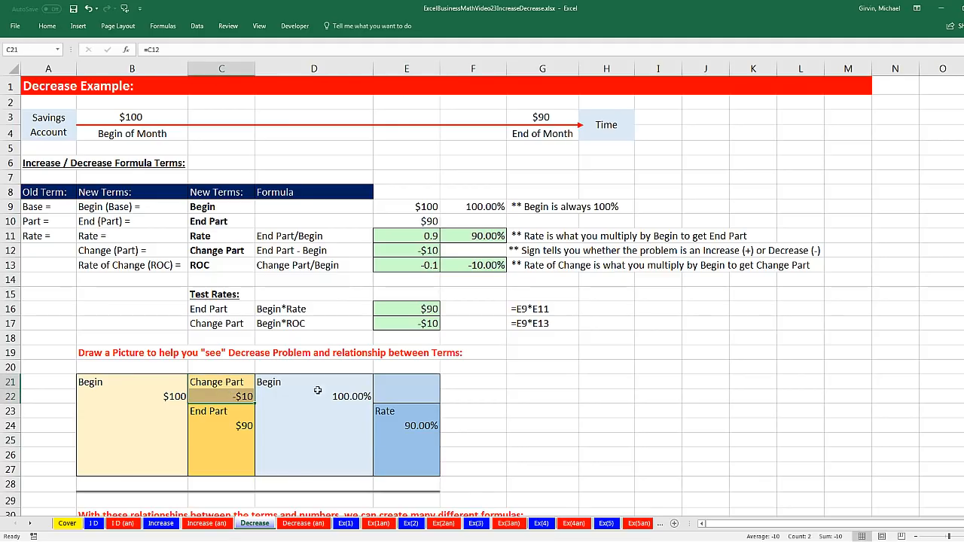
pyautogui.click(390, 384)
pyautogui.write('=')
pyautogui.click(238, 264)
pyautogui.press('Return')
pyautogui.write('=')
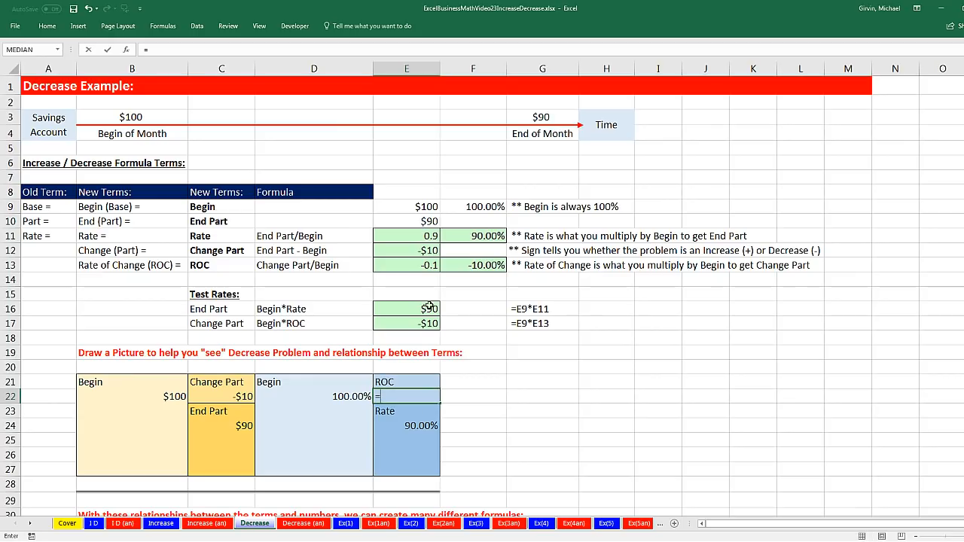
pyautogui.click(486, 264)
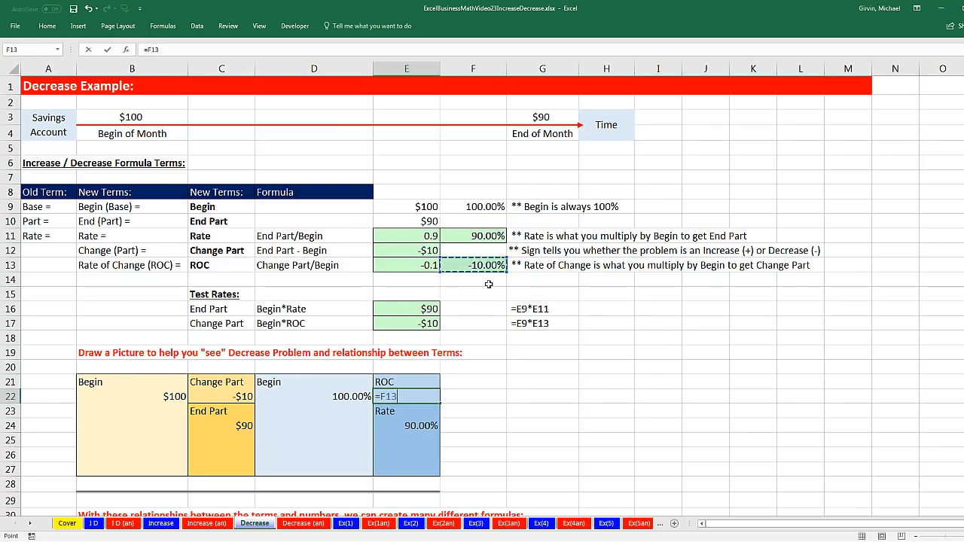
pyautogui.press('Return')
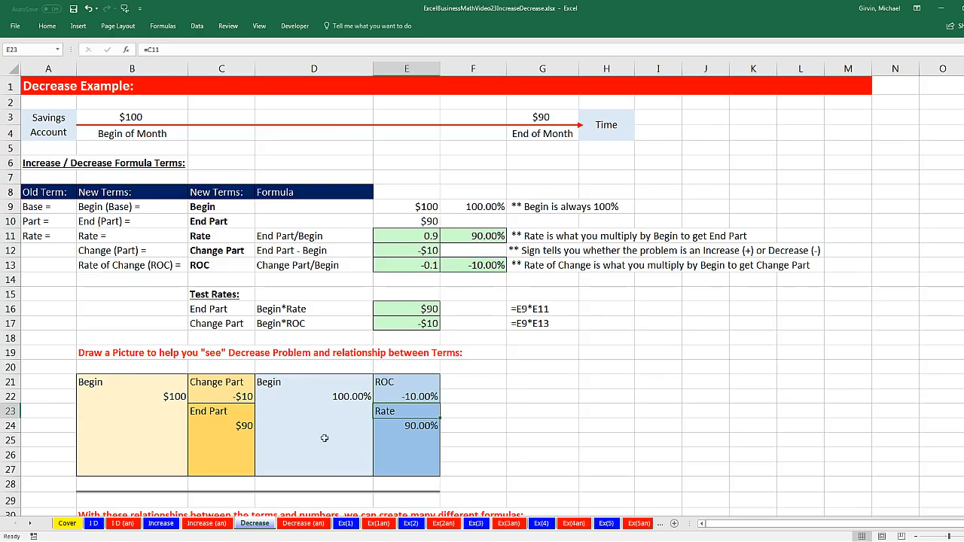
# Add the Begin amount and Change Part below the picture in C28 with =B22+C22
pyautogui.click(244, 484)
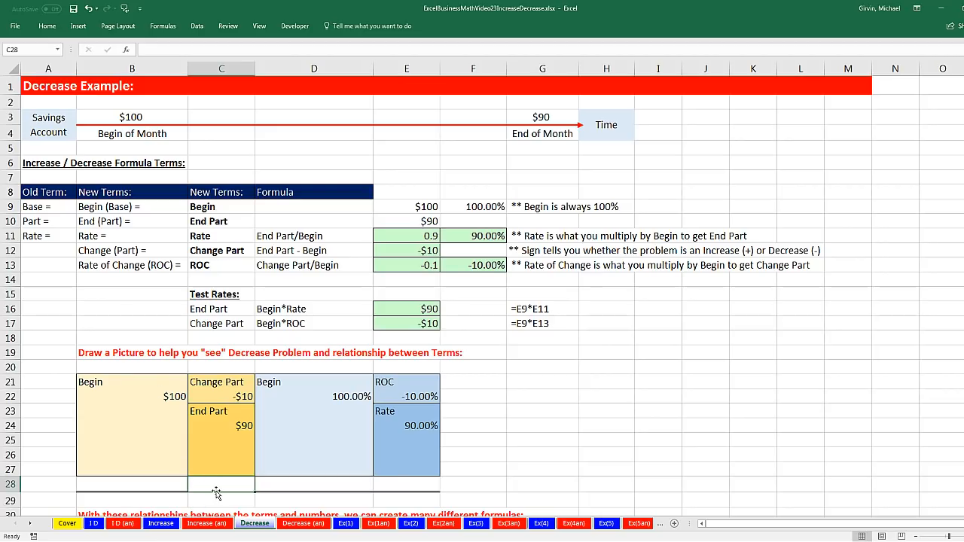
pyautogui.write('=')
pyautogui.click(173, 396)
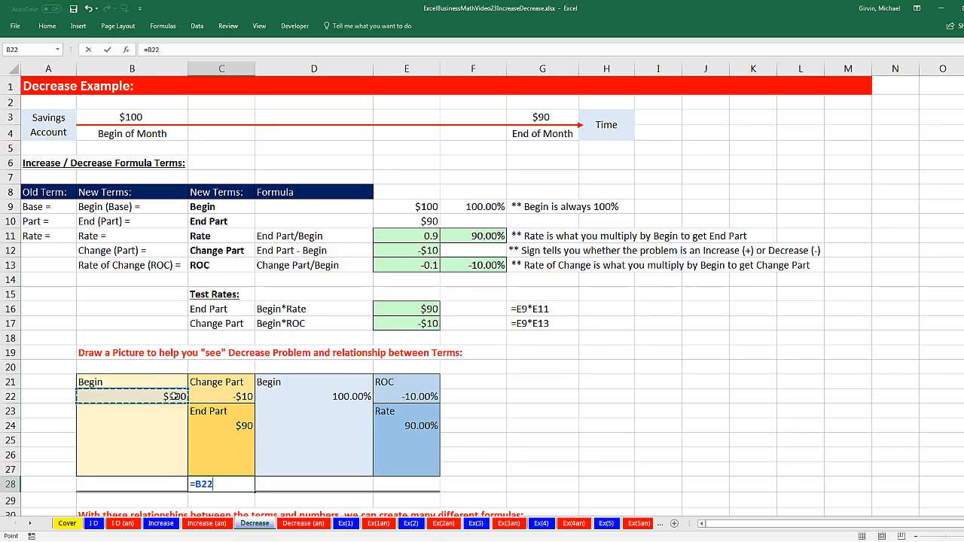
pyautogui.write('+')
pyautogui.click(225, 396)
pyautogui.hotkey('ctrl', 'Return')
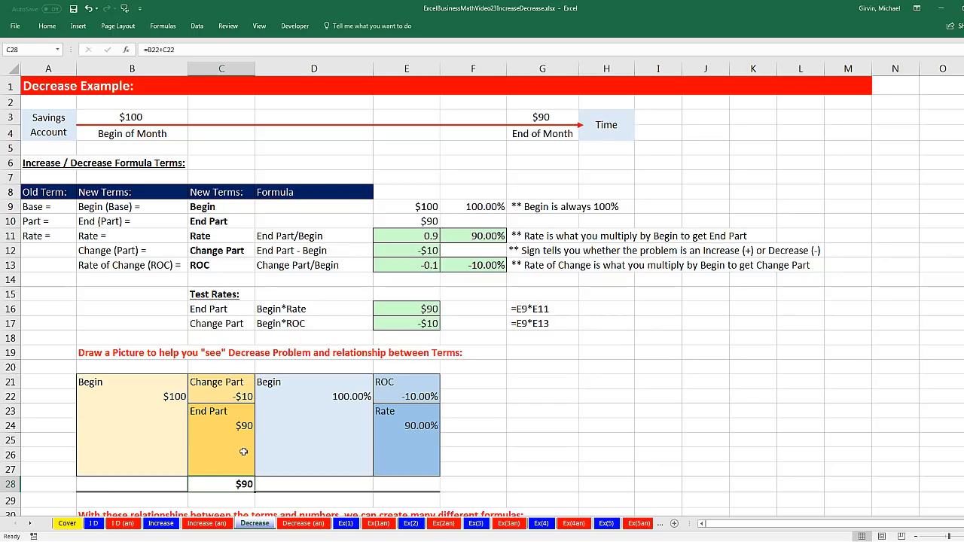
# Add the Begin percentage and ROC below the picture in E28 with =D22+E22
pyautogui.click(406, 482)
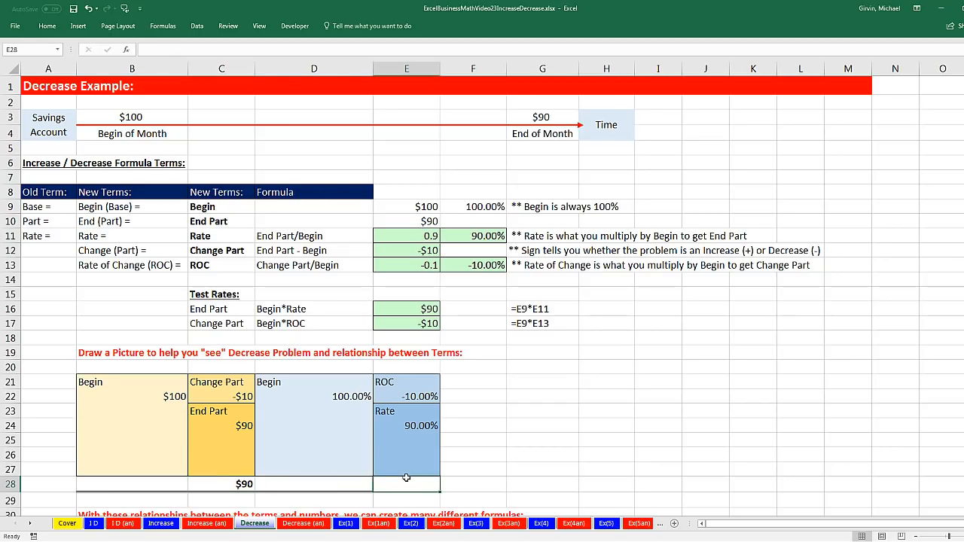
pyautogui.write('=')
pyautogui.click(361, 396)
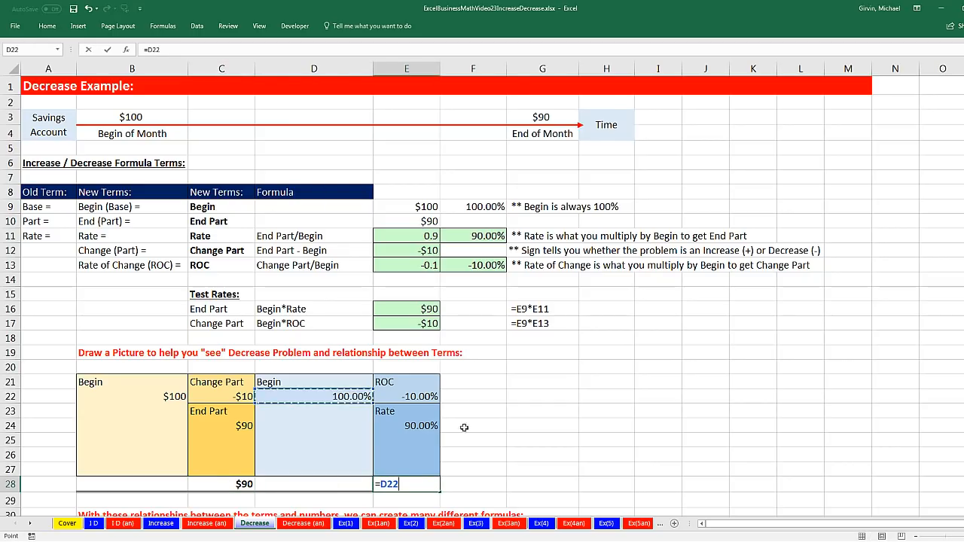
pyautogui.write('+')
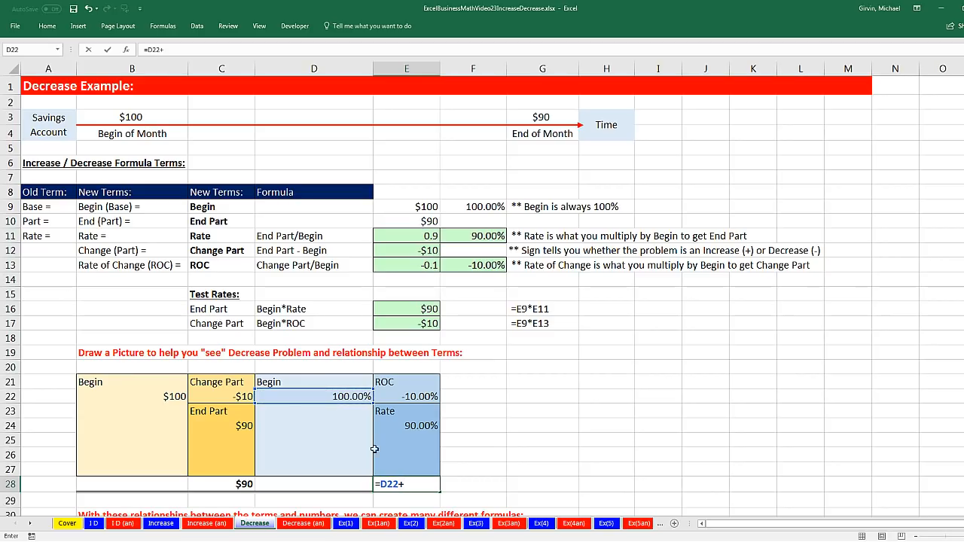
pyautogui.click(415, 400)
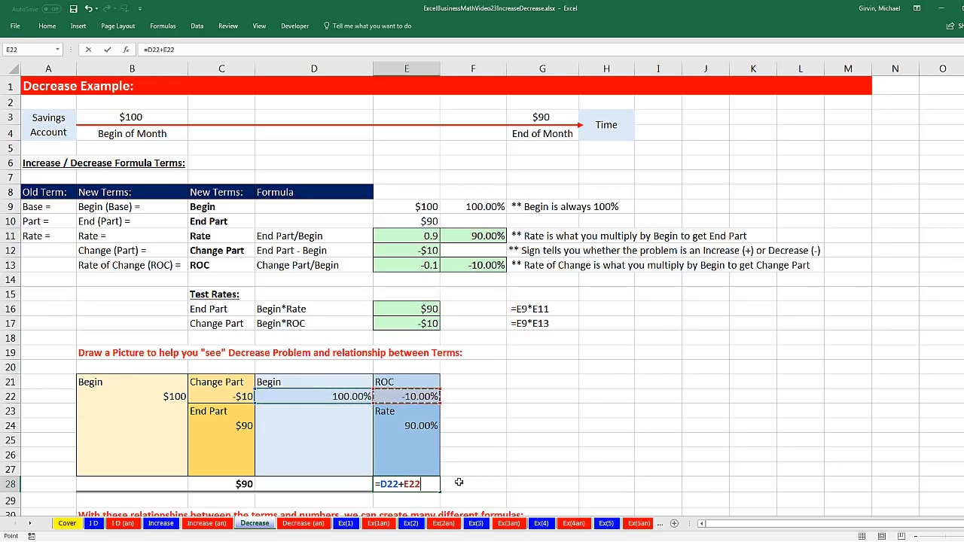
pyautogui.hotkey('ctrl', 'Return')
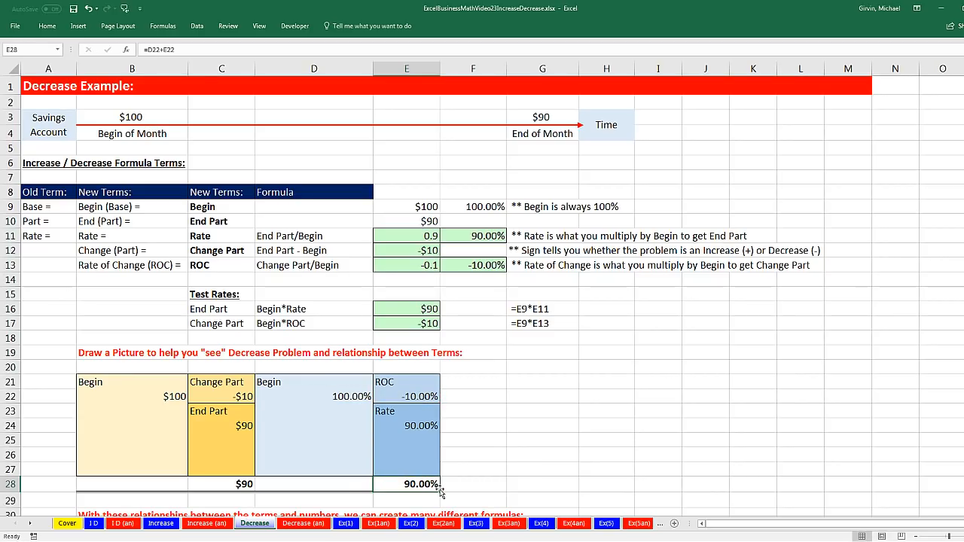
# Calculate Begin as End Part minus Change Part in E33 of the formula table with =C24-C22
pyautogui.scroll(-6, 443, 491)
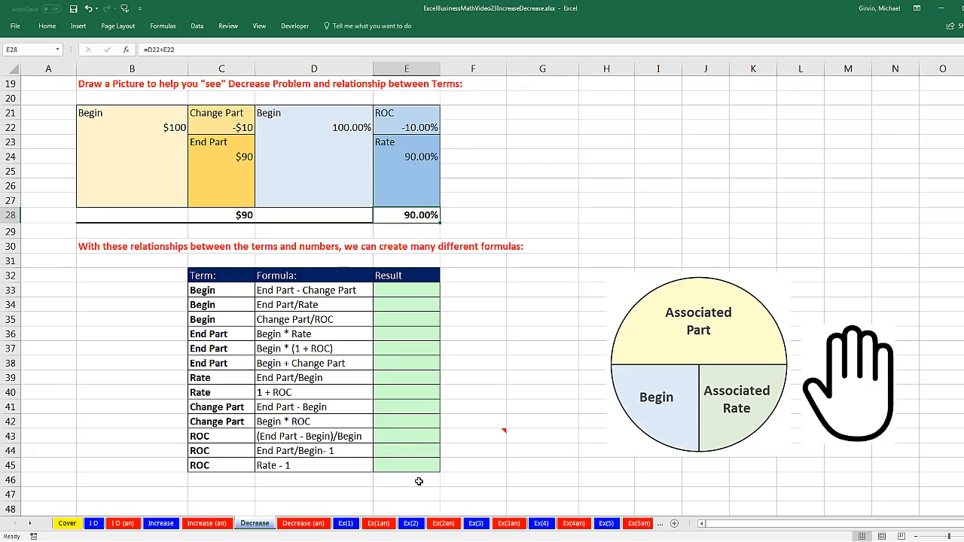
pyautogui.click(406, 293)
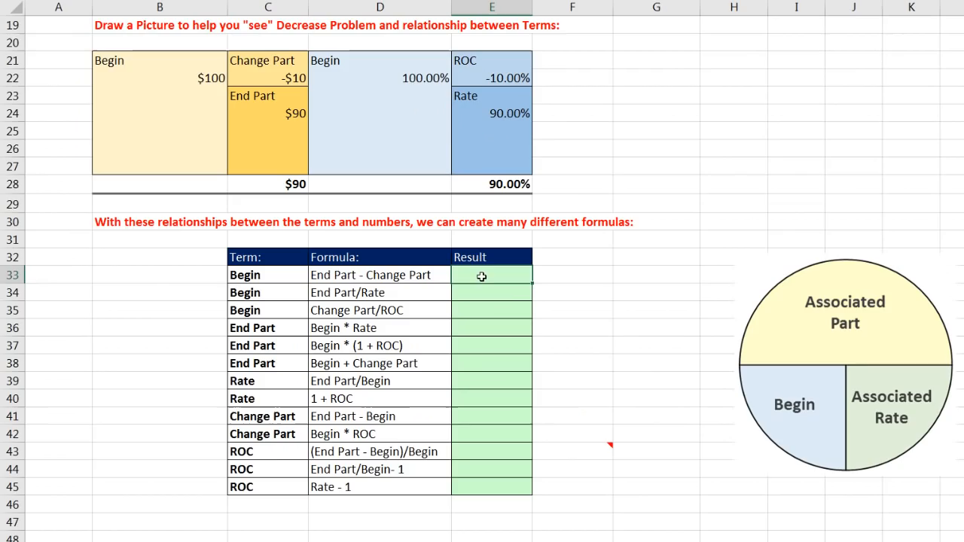
pyautogui.moveTo(245, 276); pyautogui.dragTo(464, 308)
pyautogui.click(461, 279)
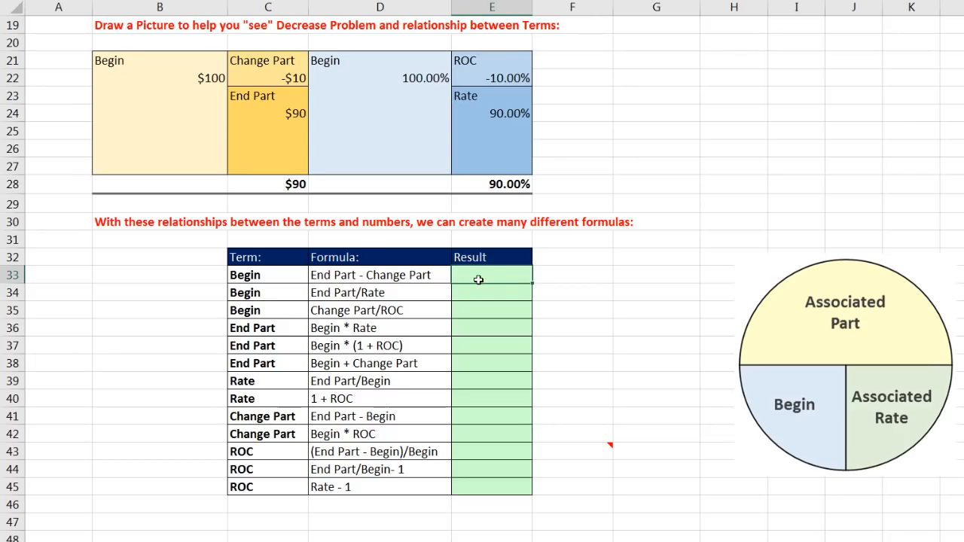
pyautogui.write('=')
pyautogui.click(292, 115)
pyautogui.write('-')
pyautogui.click(283, 83)
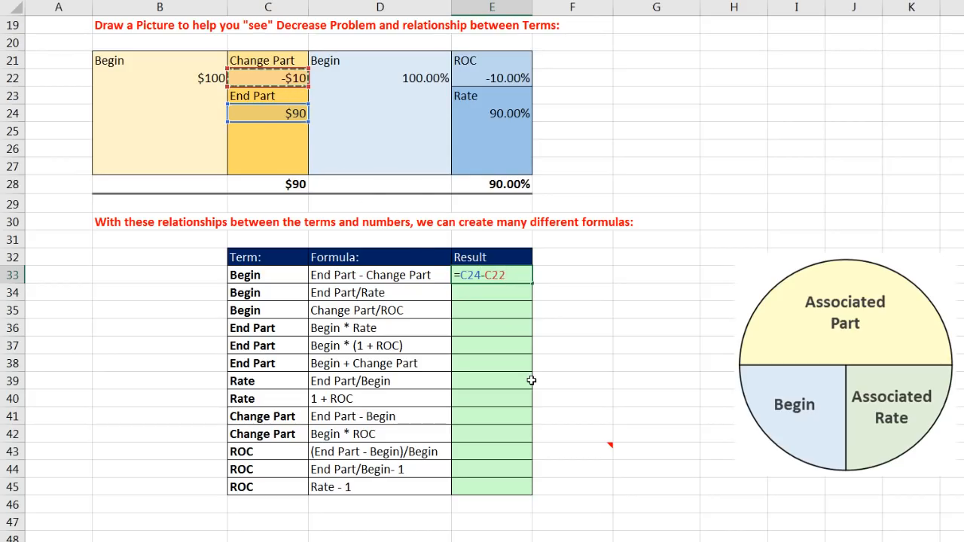
pyautogui.press('Return')
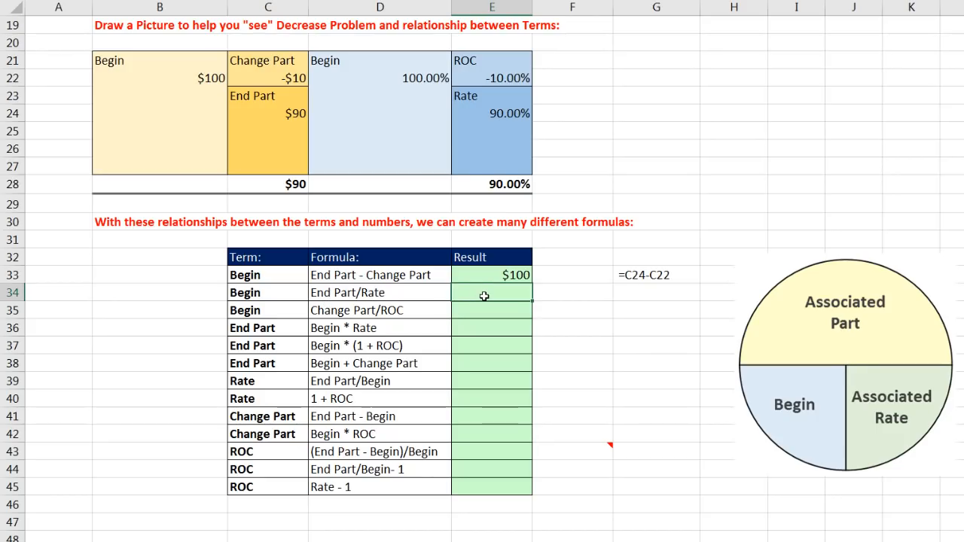
# Calculate Begin as End Part divided by Rate in E34 with =C24/E24
pyautogui.click(288, 111)
pyautogui.write('/')
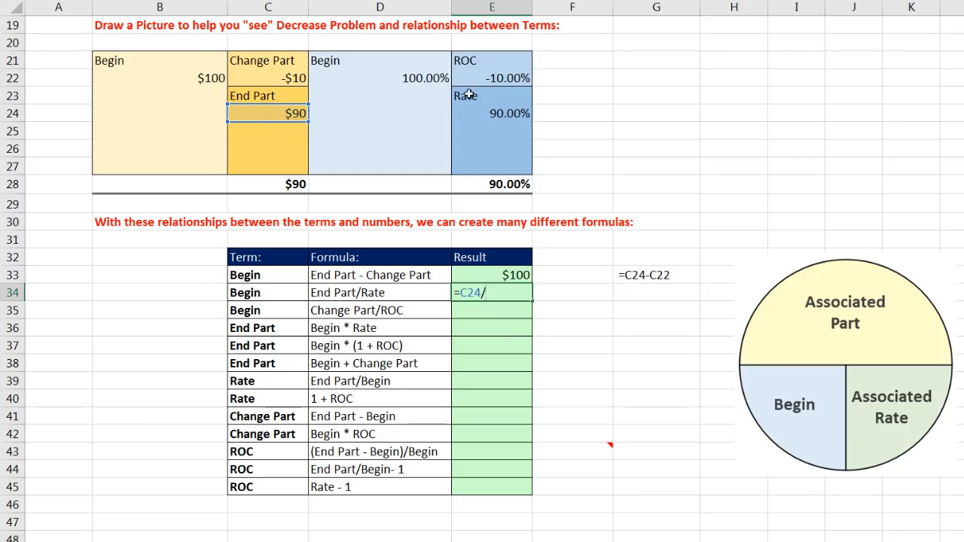
pyautogui.click(484, 113)
pyautogui.press('Return')
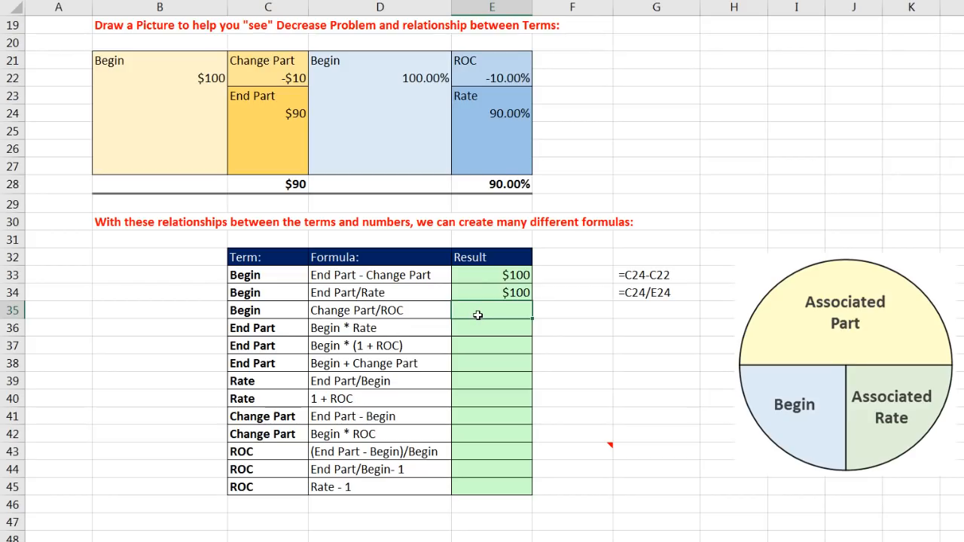
# Calculate Begin as Change Part divided by ROC in E35 with =C22/E22
pyautogui.click(295, 77)
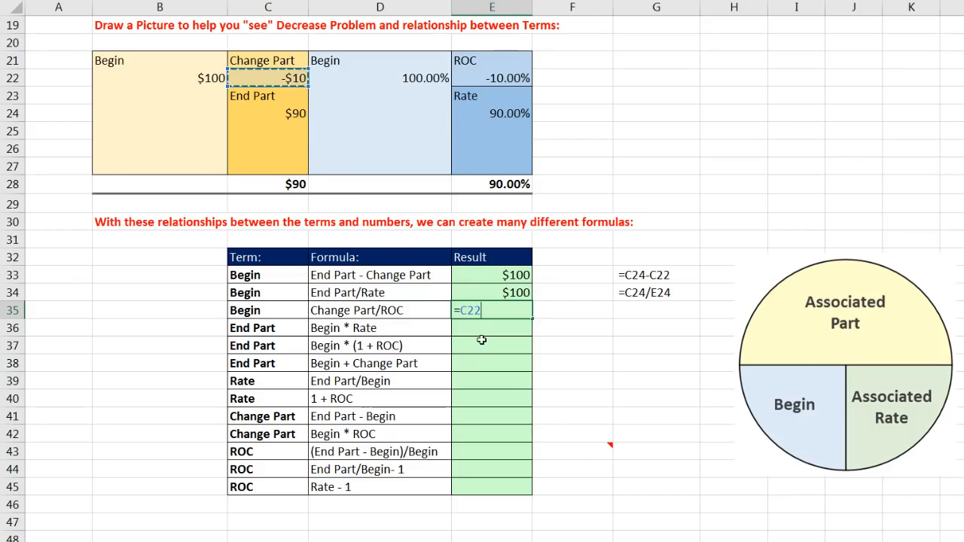
pyautogui.write('/')
pyautogui.click(490, 79)
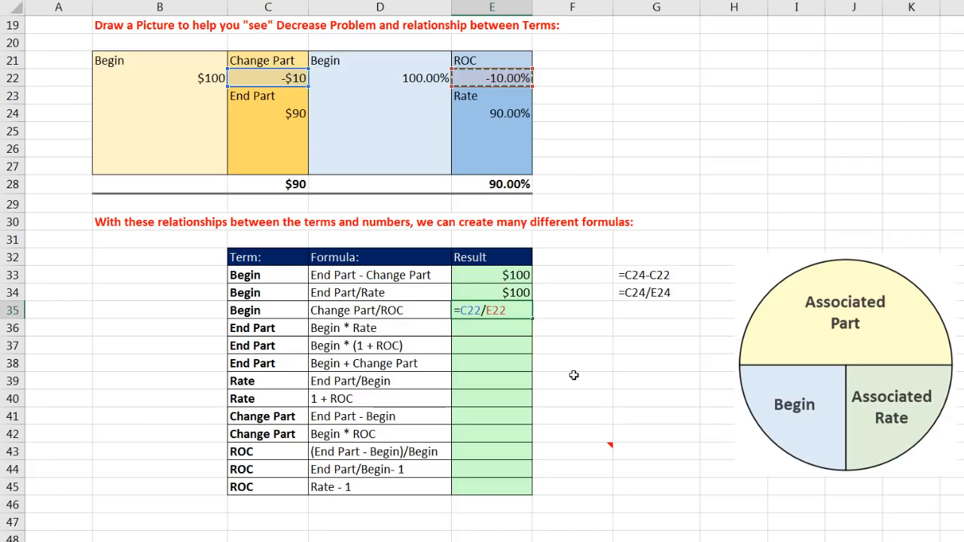
pyautogui.press('Return')
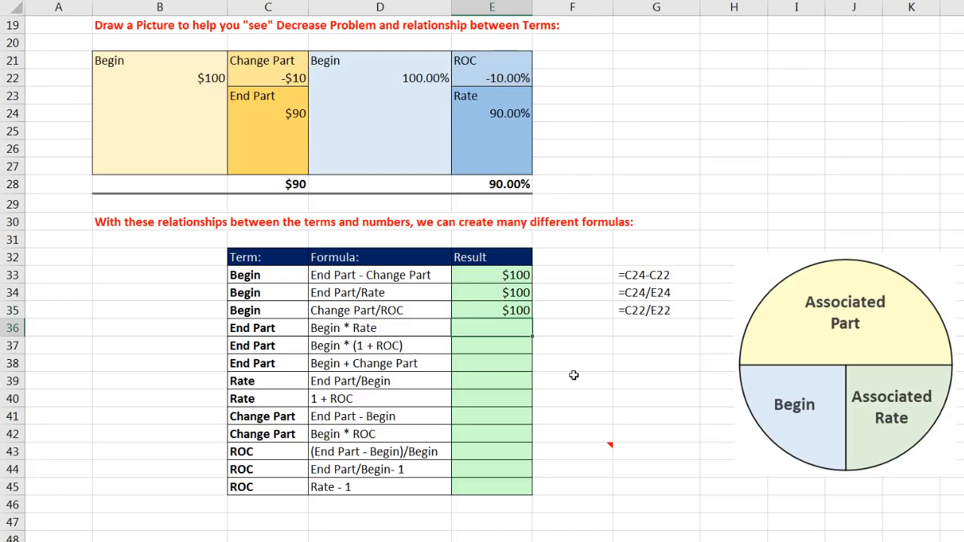
# Calculate End Part as Begin times Rate in E36 with =B22*E24
pyautogui.moveTo(262, 331); pyautogui.dragTo(468, 368)
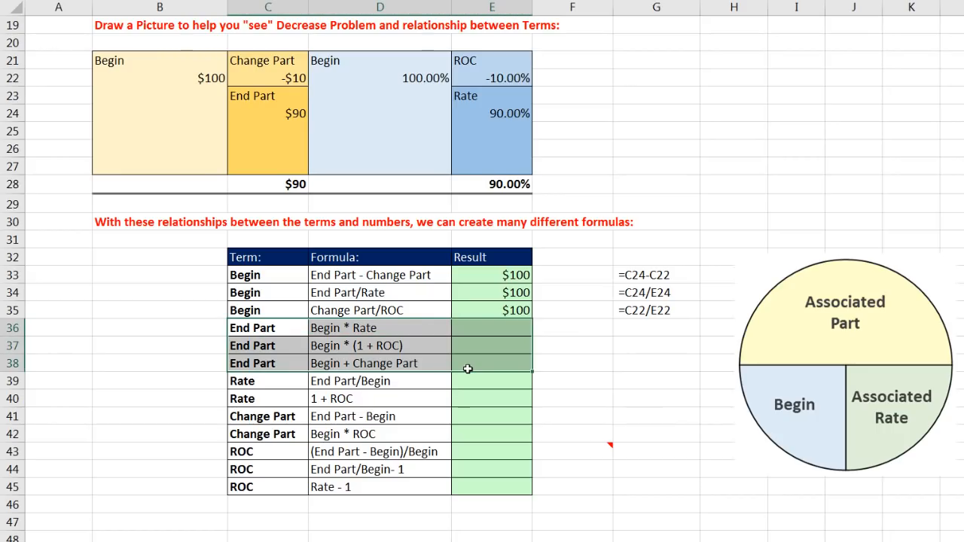
pyautogui.click(470, 328)
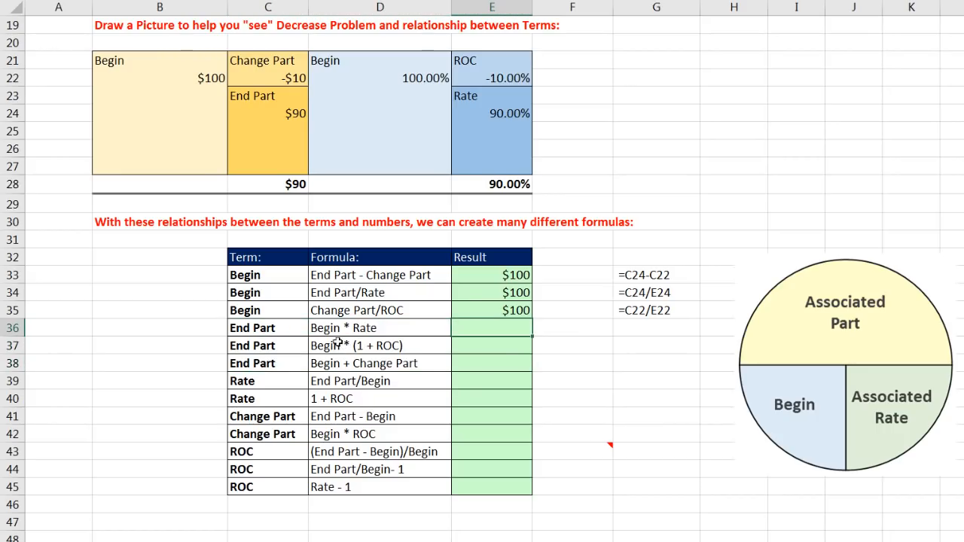
pyautogui.write('=')
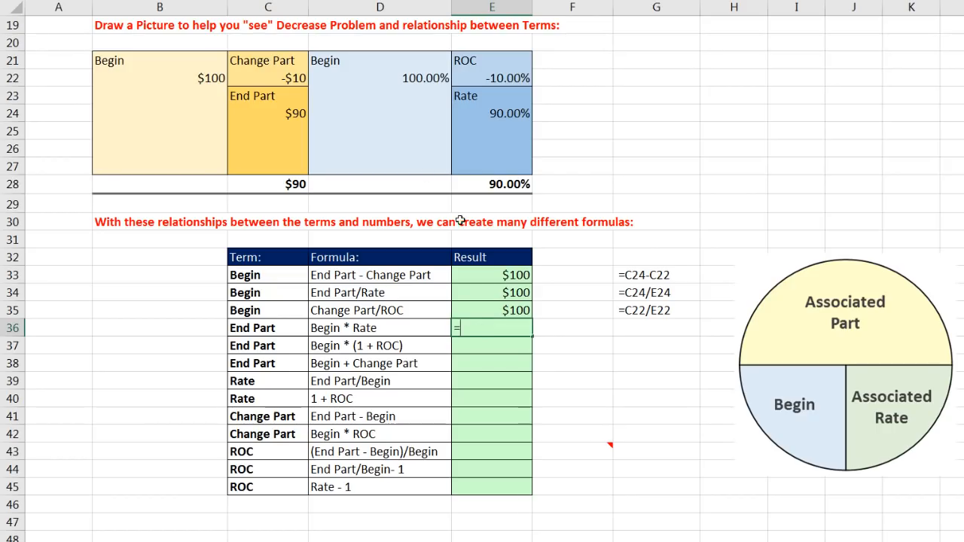
pyautogui.click(213, 82)
pyautogui.write('*')
pyautogui.click(480, 109)
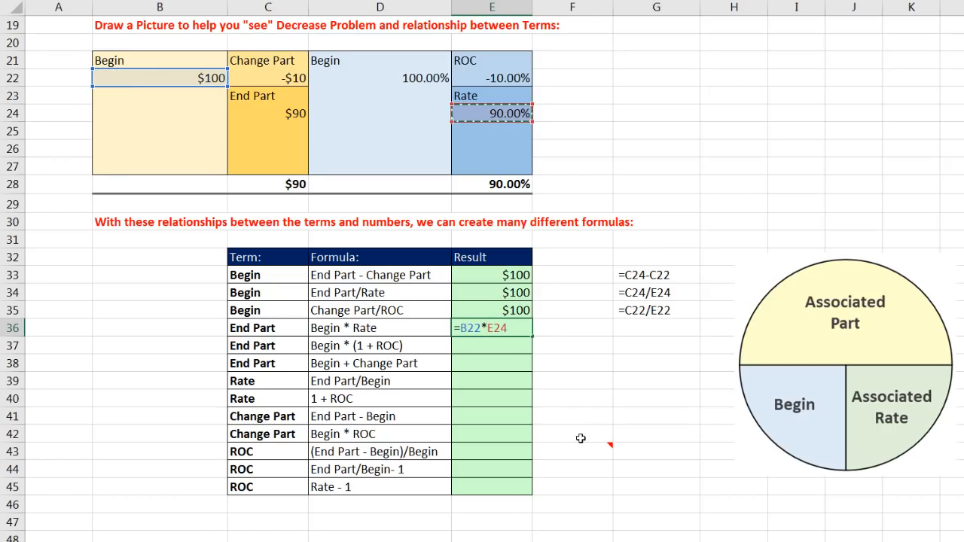
pyautogui.press('Return')
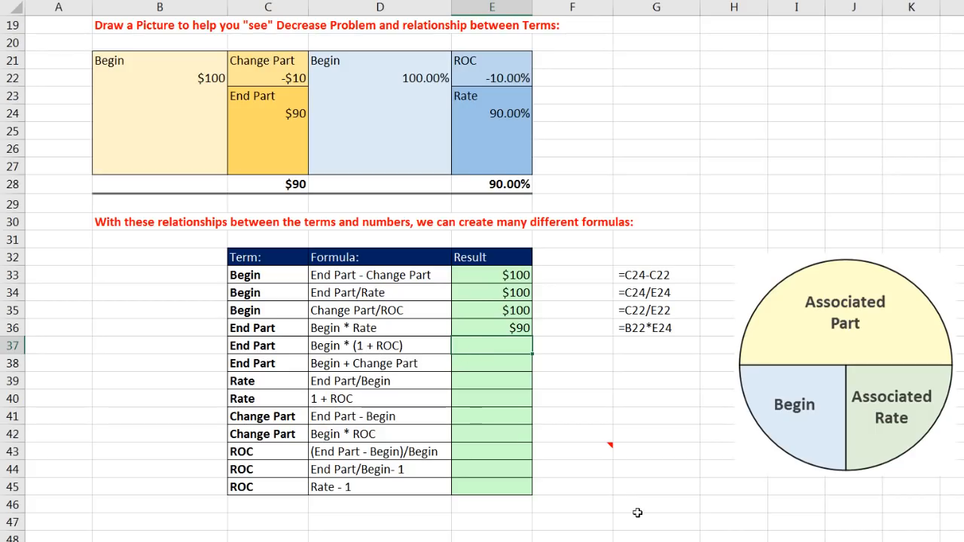
# Calculate End Part as Begin times one plus ROC in E37 with =B22*(1+E22)
pyautogui.write('=')
pyautogui.click(186, 77)
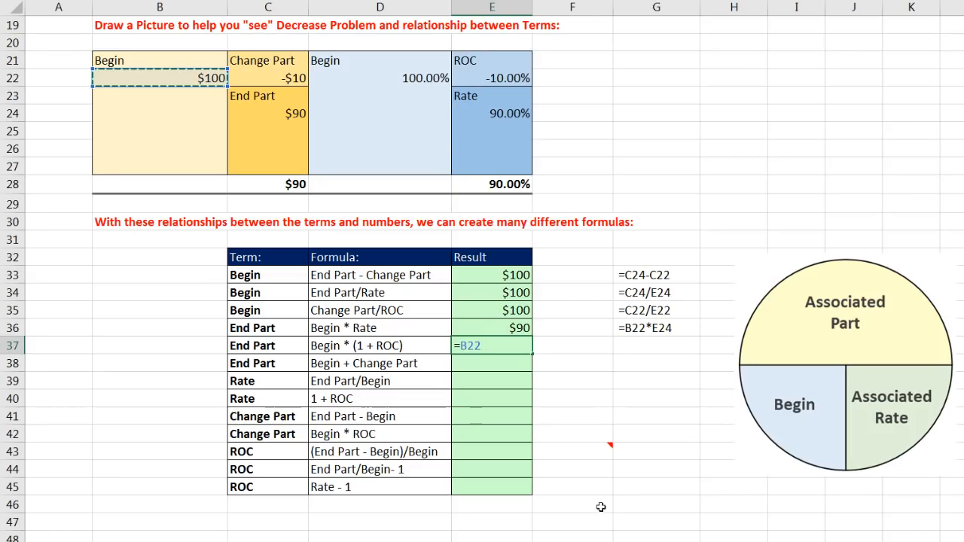
pyautogui.write('*')
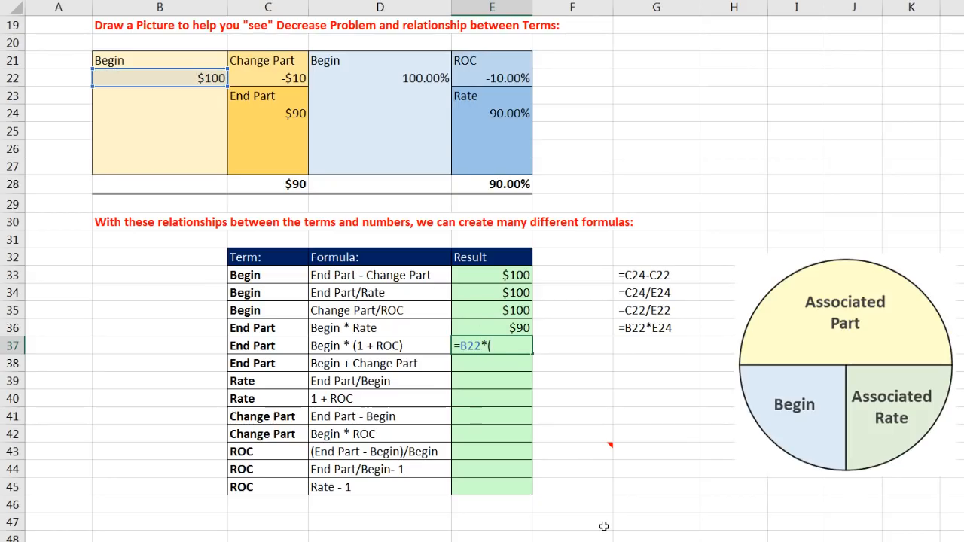
pyautogui.write('(1+')
pyautogui.click(504, 80)
pyautogui.write(')')
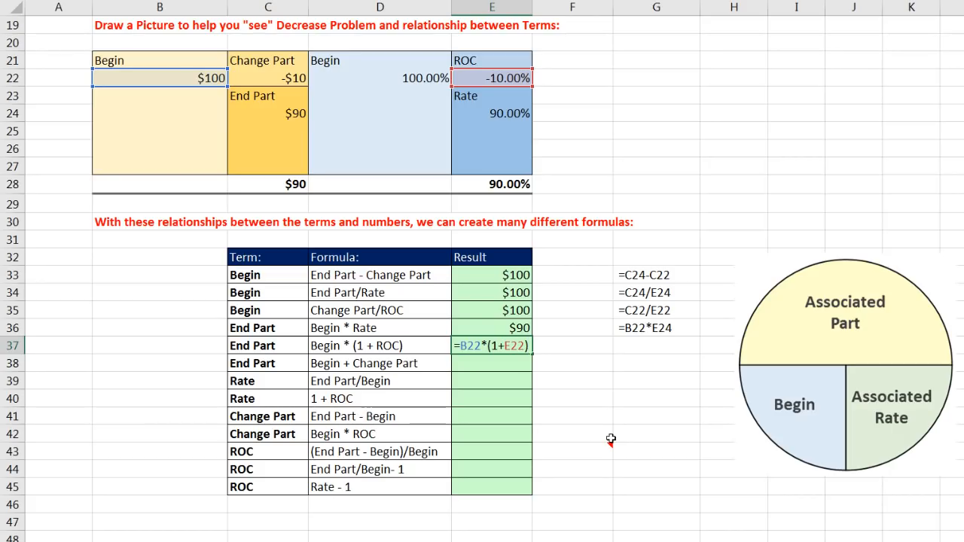
pyautogui.press('Return')
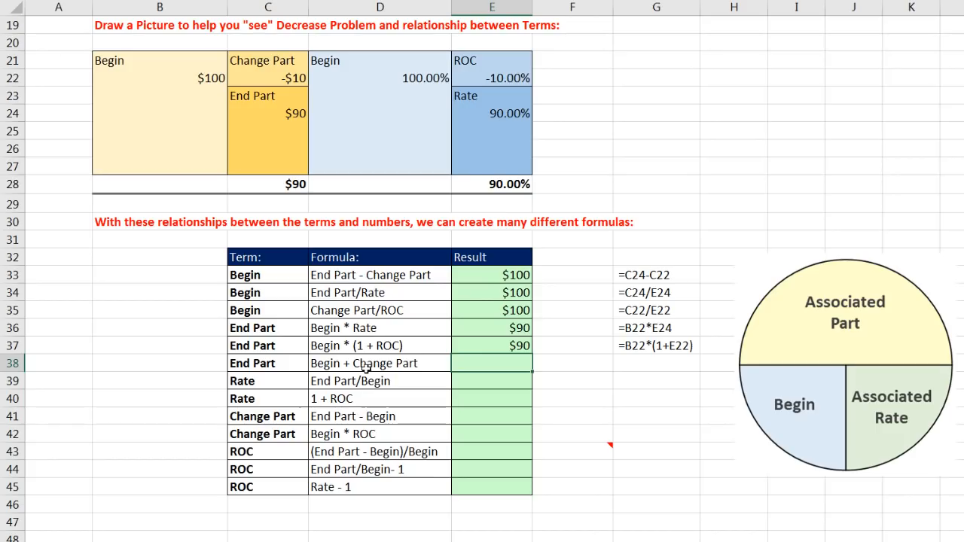
# Calculate End Part as Begin plus Change Part in E38 with =B22+C22
pyautogui.write('=')
pyautogui.click(211, 80)
pyautogui.write('+')
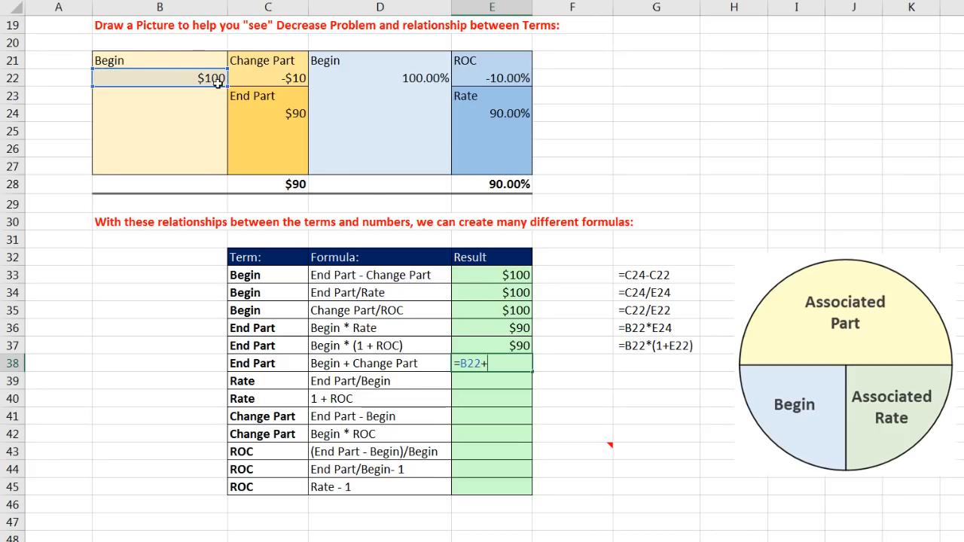
pyautogui.click(252, 82)
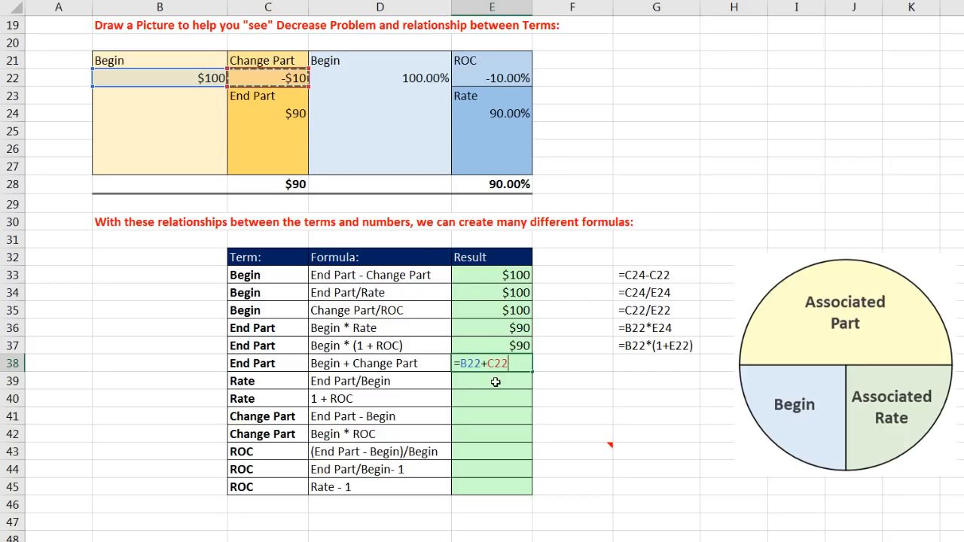
pyautogui.press('Return')
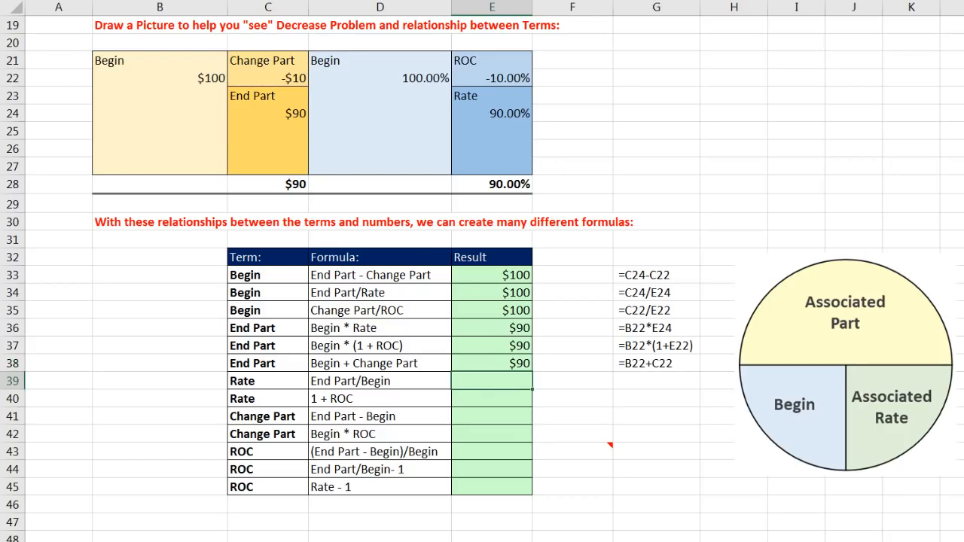
# Calculate Rate as End Part divided by Begin in E39 with =C24/B22
pyautogui.moveTo(265, 381); pyautogui.dragTo(487, 400)
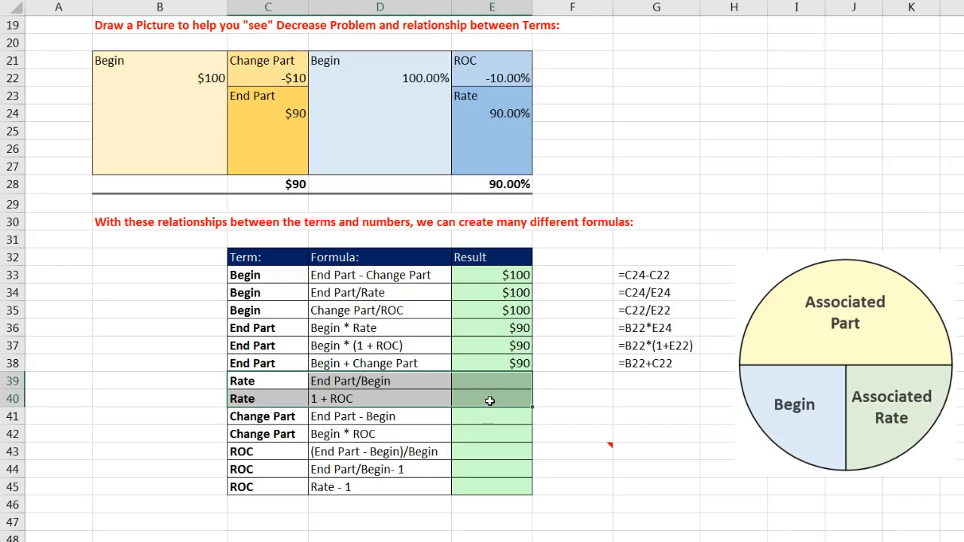
pyautogui.click(486, 387)
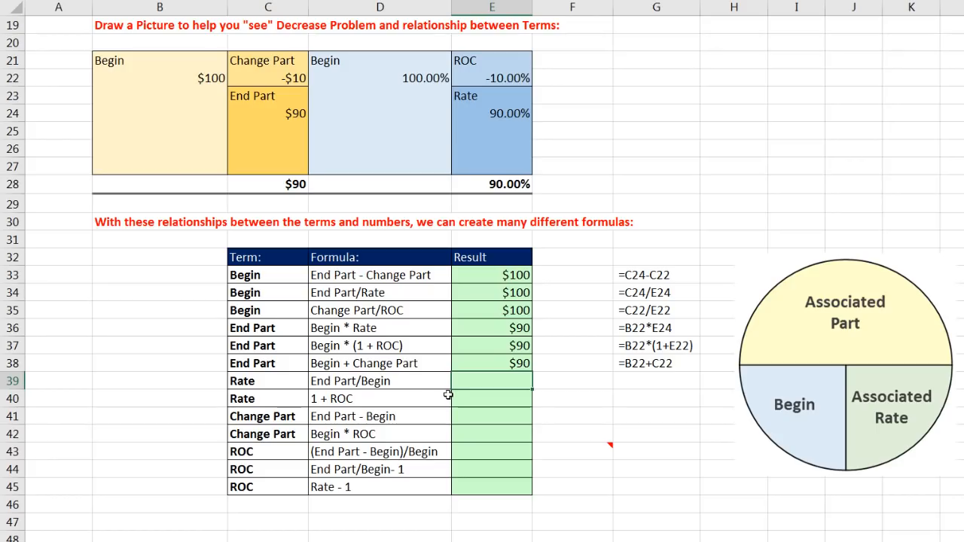
pyautogui.click(291, 117)
pyautogui.write('/')
pyautogui.click(218, 77)
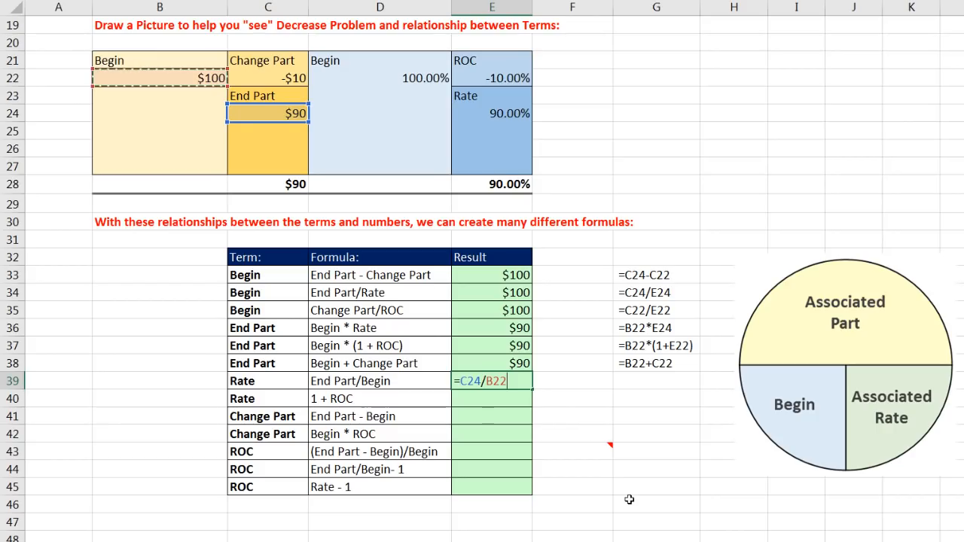
pyautogui.hotkey('ctrl', 'Return')
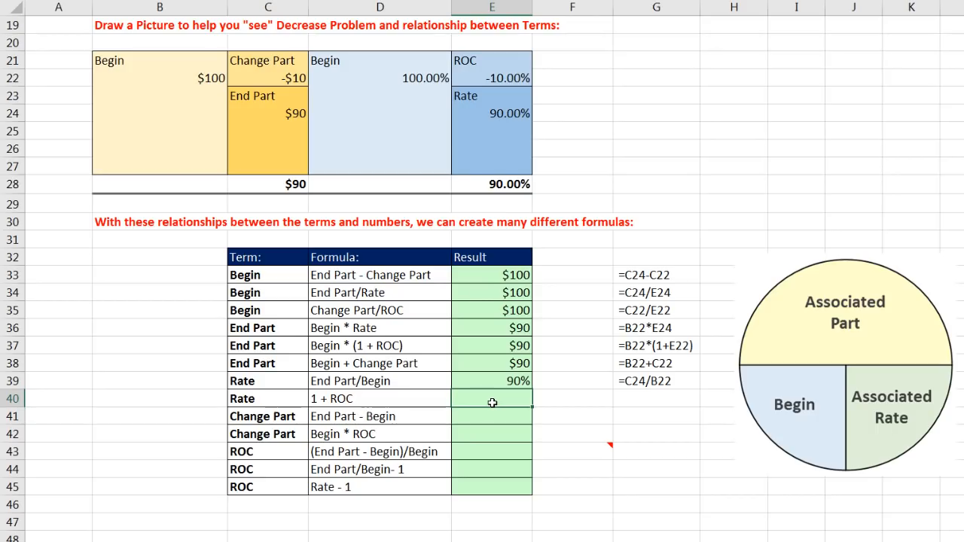
# Calculate Rate as one plus ROC in E40 with =1+E22
pyautogui.write('=1+')
pyautogui.click(486, 77)
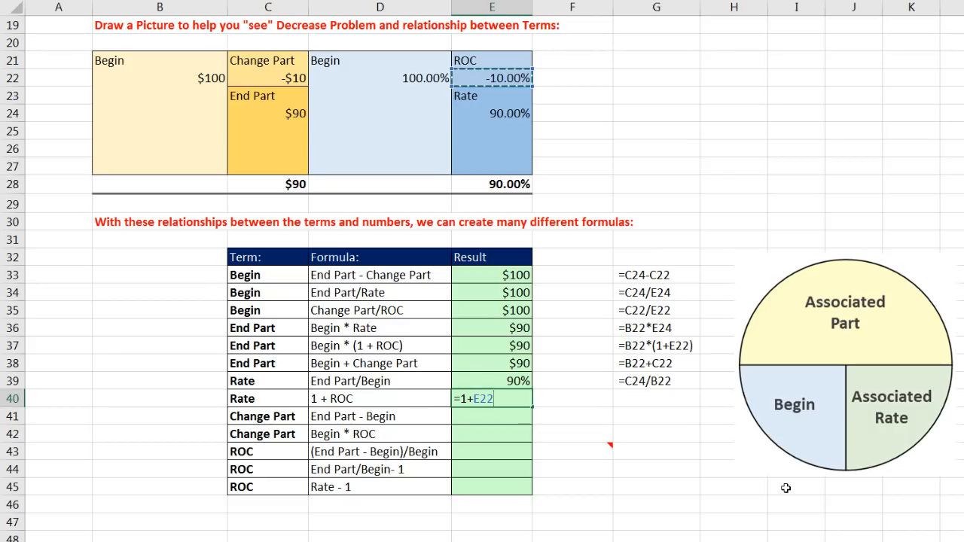
pyautogui.press('Return')
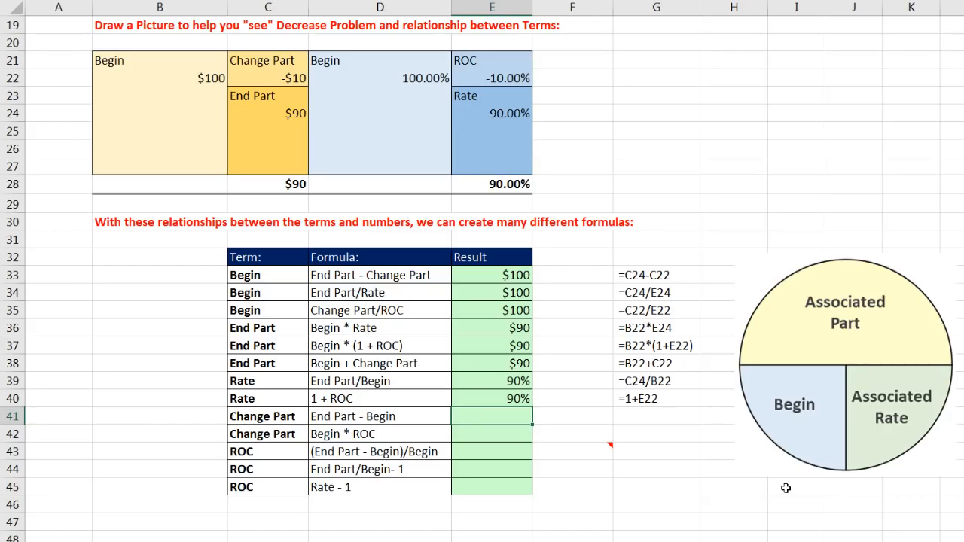
# Calculate Change Part as End Part minus Begin in E41 with =C24-B22
pyautogui.moveTo(305, 416); pyautogui.dragTo(463, 431)
pyautogui.click(359, 413)
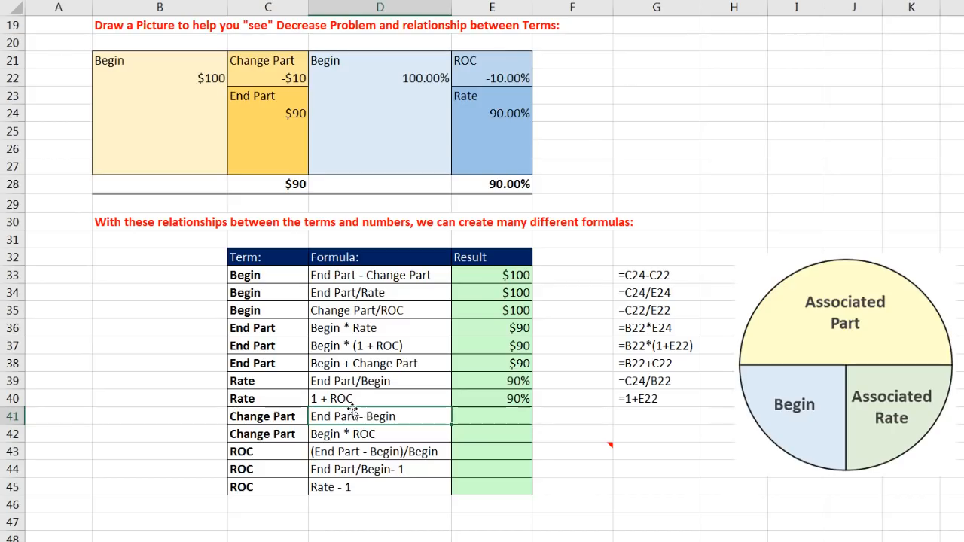
pyautogui.click(478, 413)
pyautogui.write('=')
pyautogui.click(285, 110)
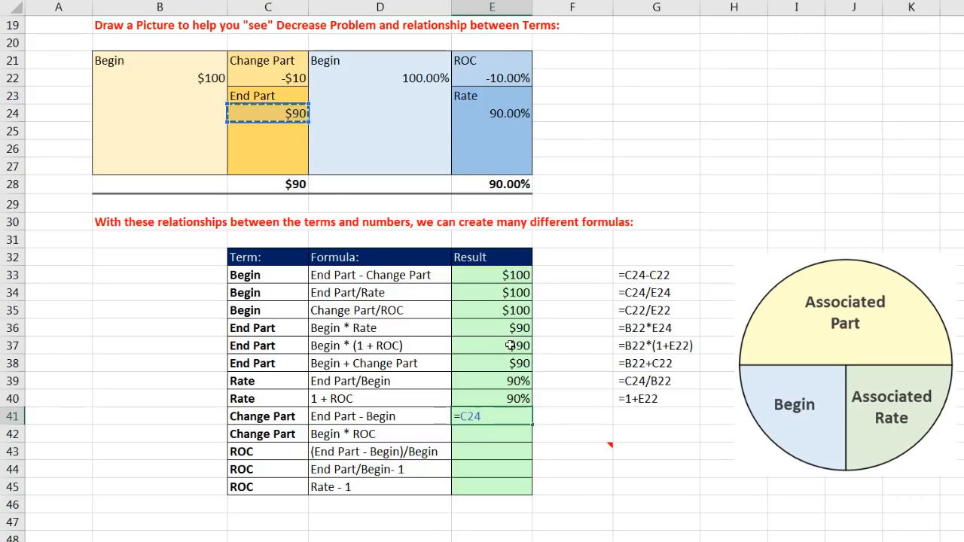
pyautogui.write('-')
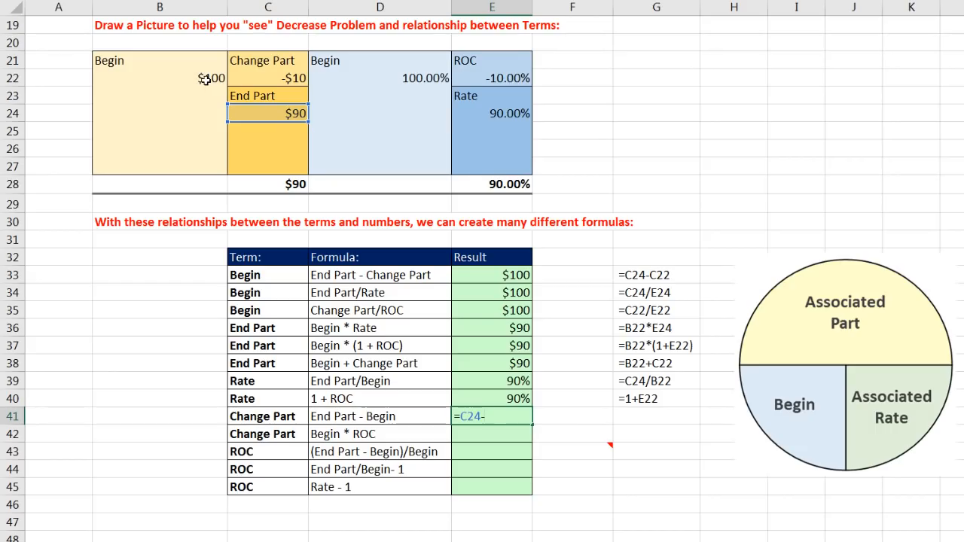
pyautogui.click(205, 79)
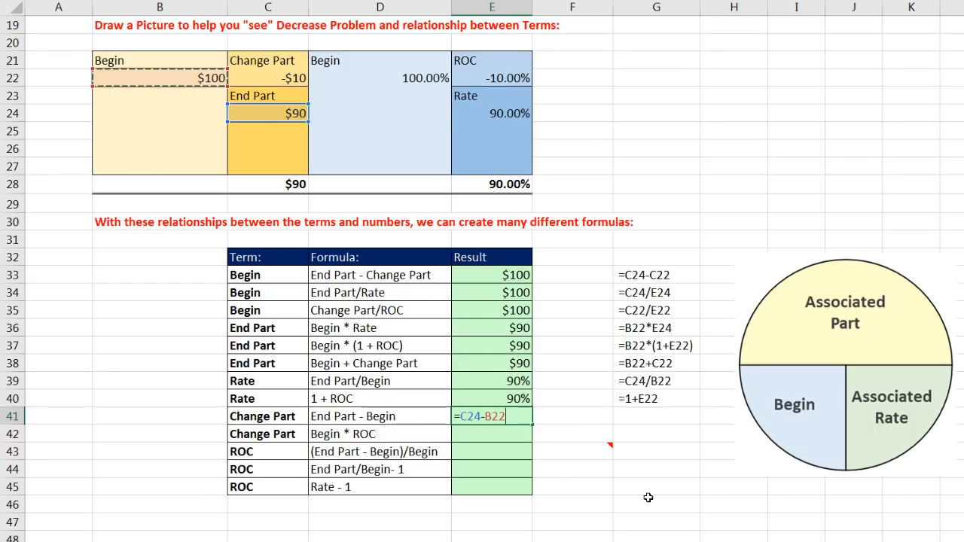
pyautogui.press('Return')
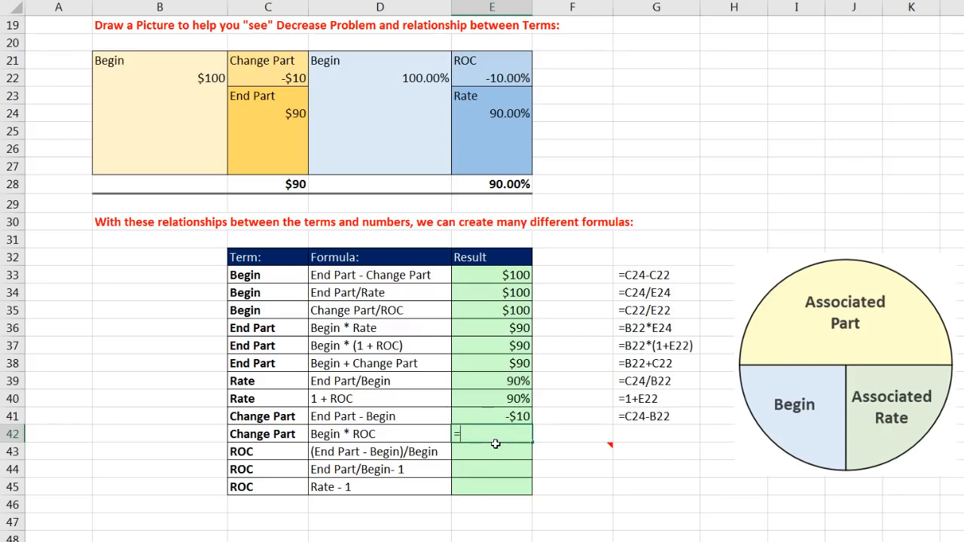
# Calculate Change Part as Begin times ROC in E42 with =B22*E22
pyautogui.click(210, 78)
pyautogui.write('*')
pyautogui.click(495, 75)
pyautogui.press('Return')
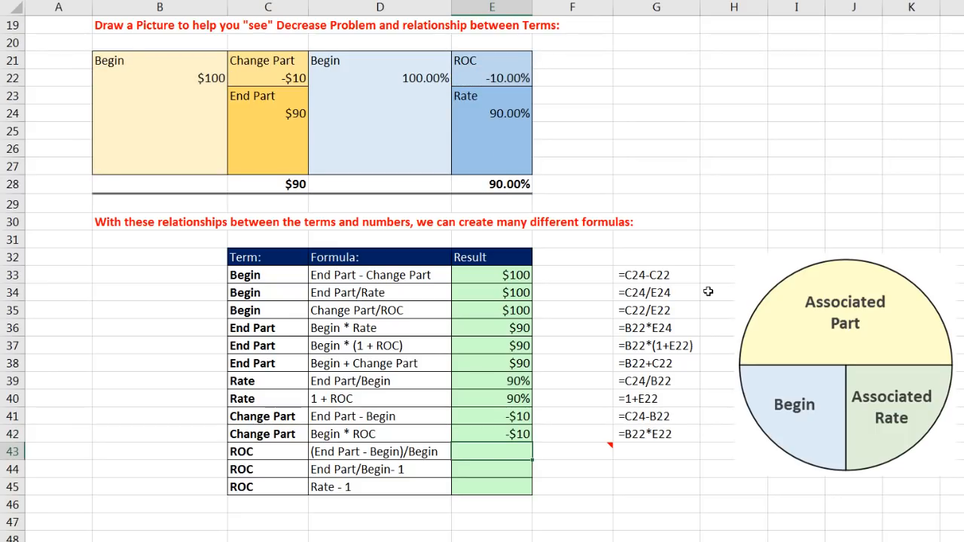
# Calculate ROC as the difference of End Part and Begin divided by Begin in E43 with =(C24-B22)/B22
pyautogui.moveTo(265, 454); pyautogui.dragTo(468, 484)
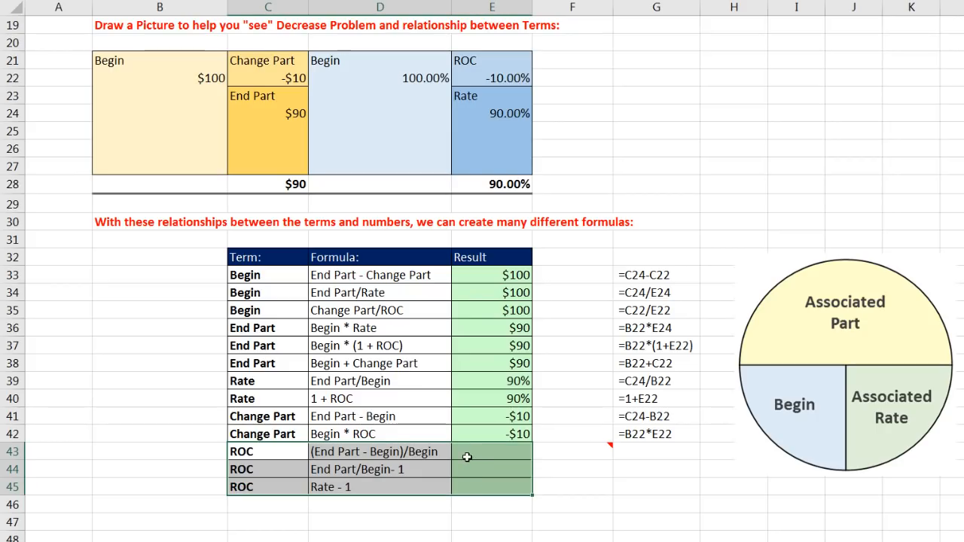
pyautogui.click(467, 455)
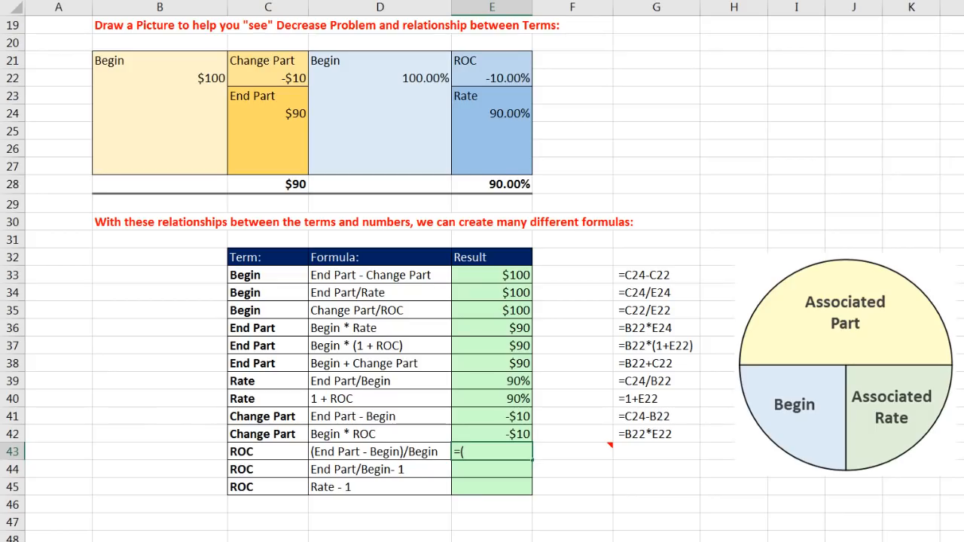
pyautogui.click(296, 115)
pyautogui.write('-')
pyautogui.click(188, 86)
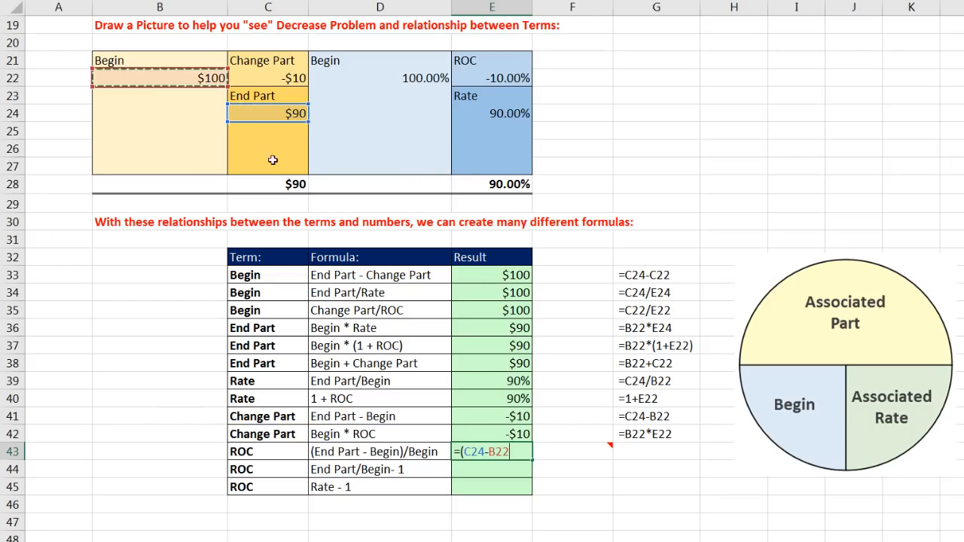
pyautogui.write(')/')
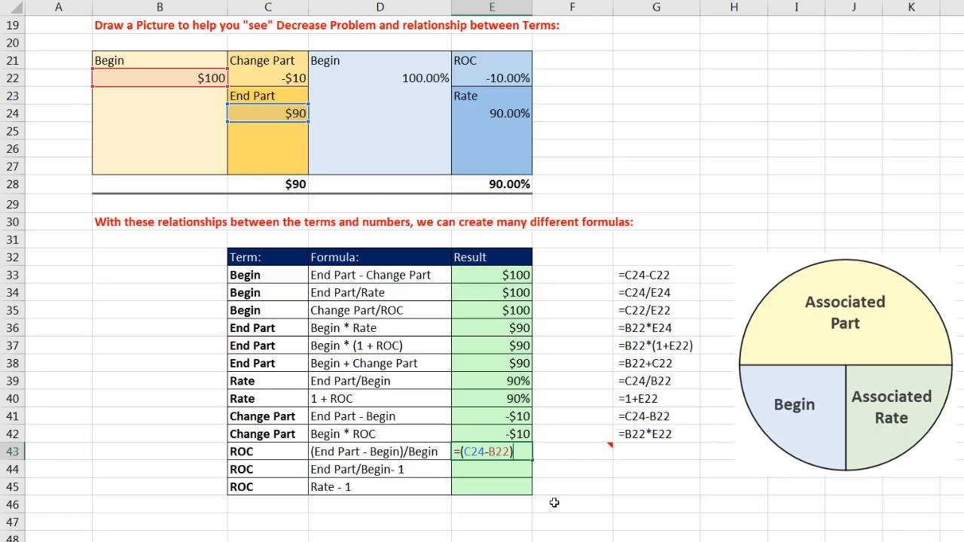
pyautogui.click(212, 77)
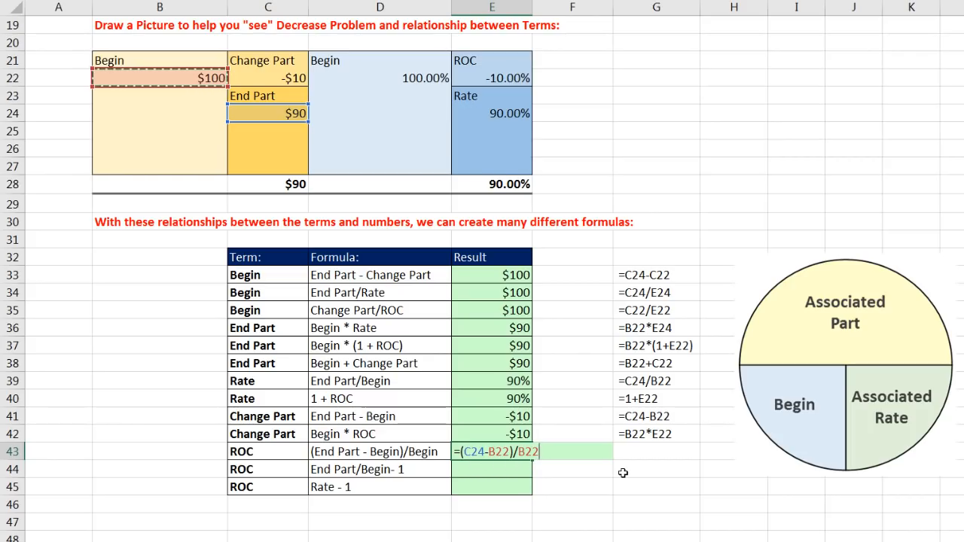
pyautogui.press('Return')
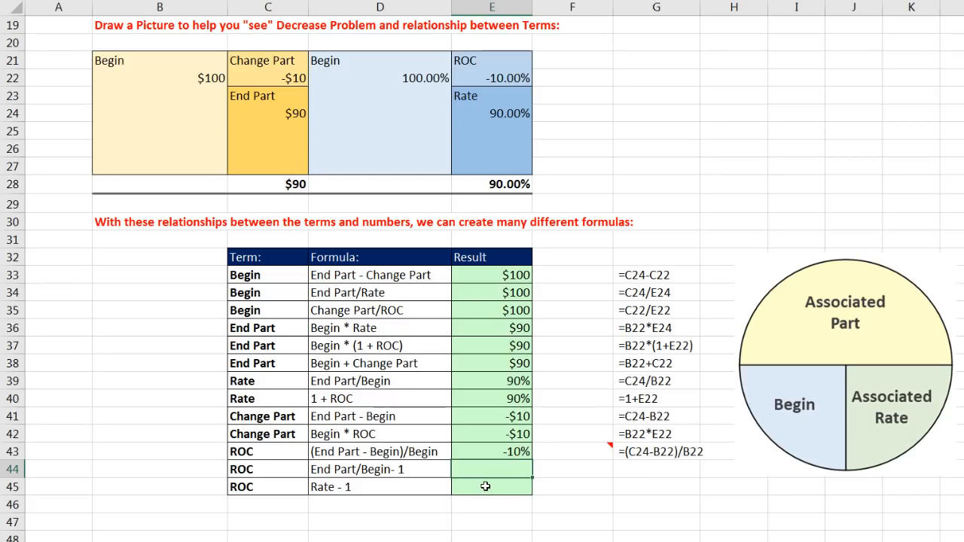
# Calculate ROC as End Part divided by Begin minus one in E44 with =C24/B22-1
pyautogui.write('=')
pyautogui.click(268, 112)
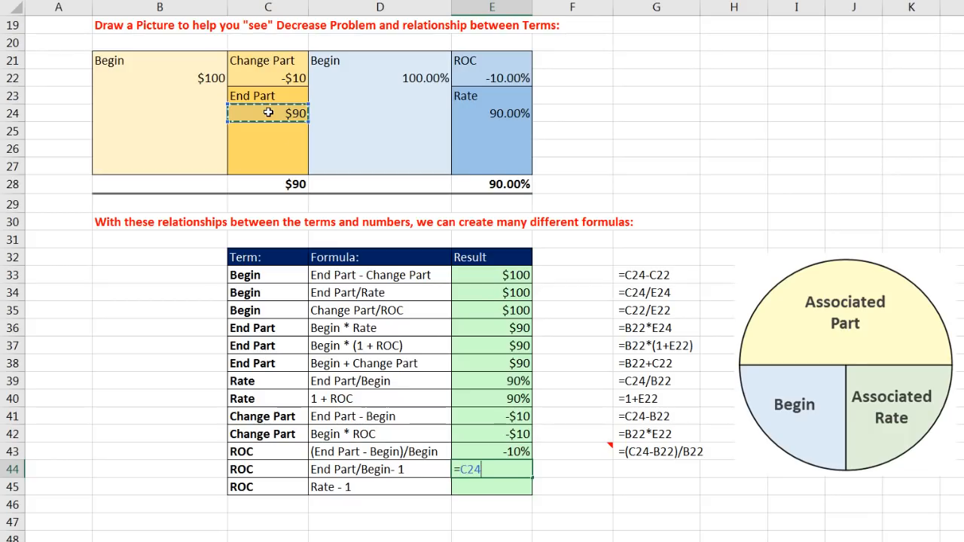
pyautogui.write('/')
pyautogui.click(213, 76)
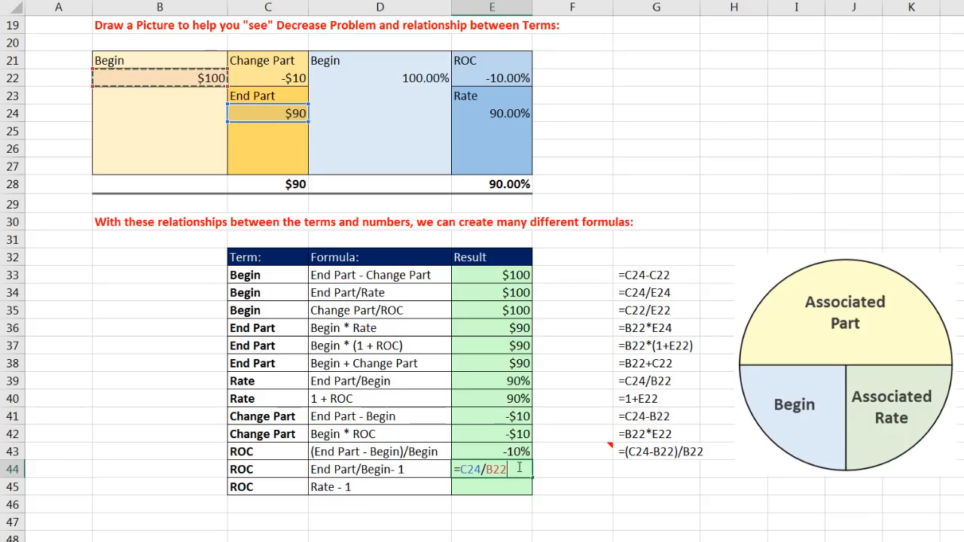
pyautogui.write('-1')
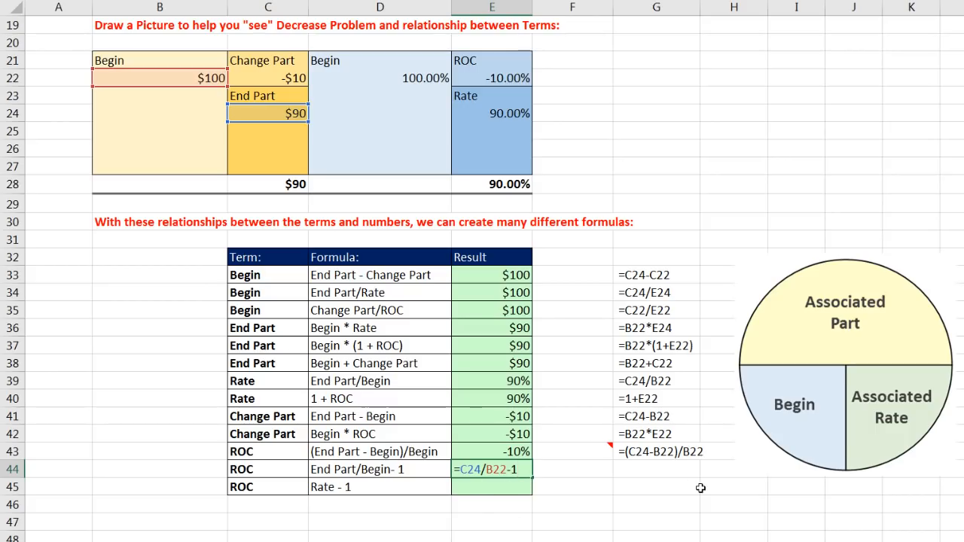
pyautogui.press('Return')
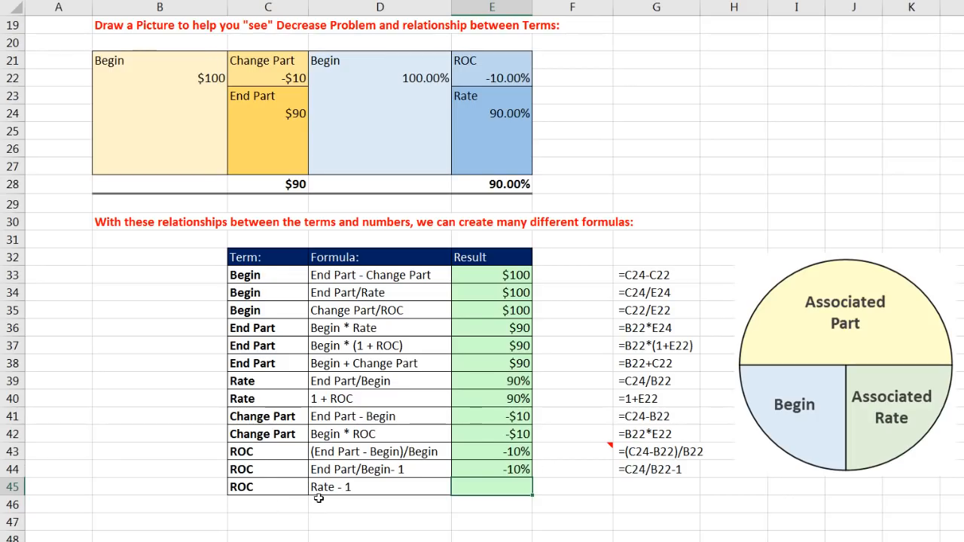
# Calculate ROC as Rate minus one in E45 with =E24-1
pyautogui.write('=')
pyautogui.click(497, 114)
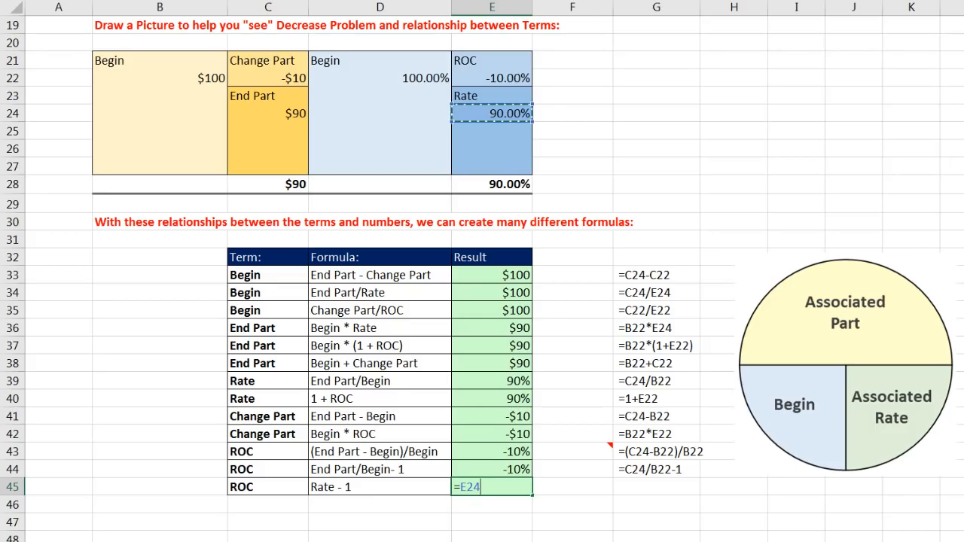
pyautogui.write('-1')
pyautogui.press('Return')
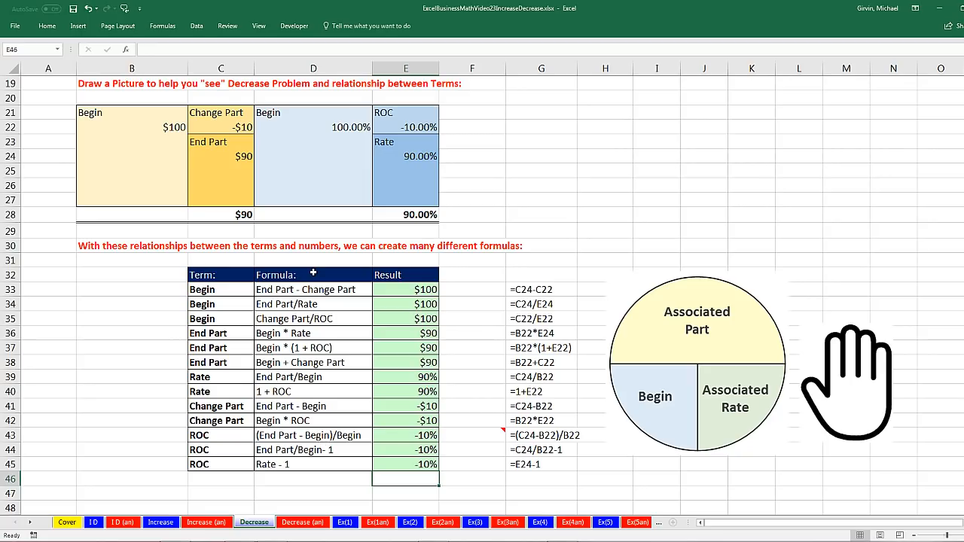
# Open the Ex(1) sheet with the DJI Stock Market problem and go to its Terms column
pyautogui.scroll(4, 312, 274)
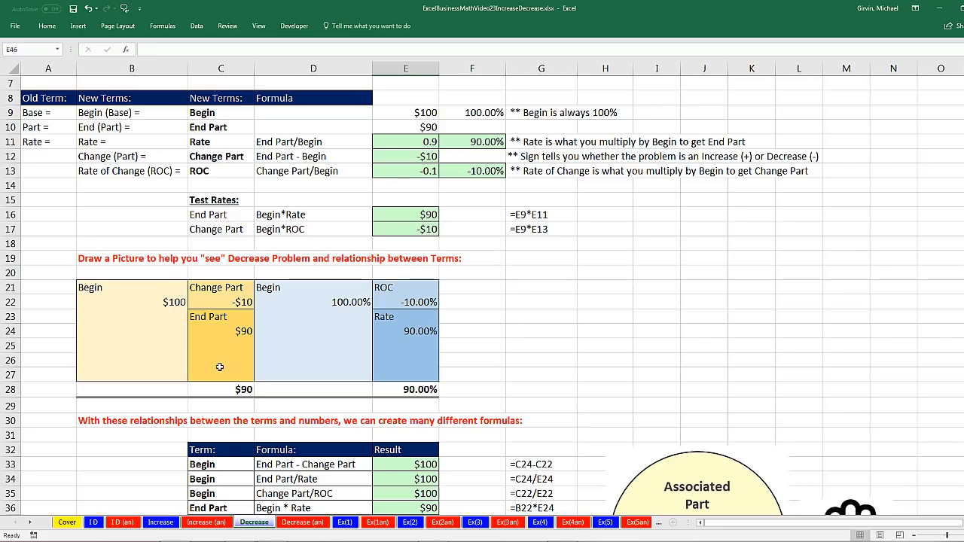
pyautogui.scroll(2, 241, 329)
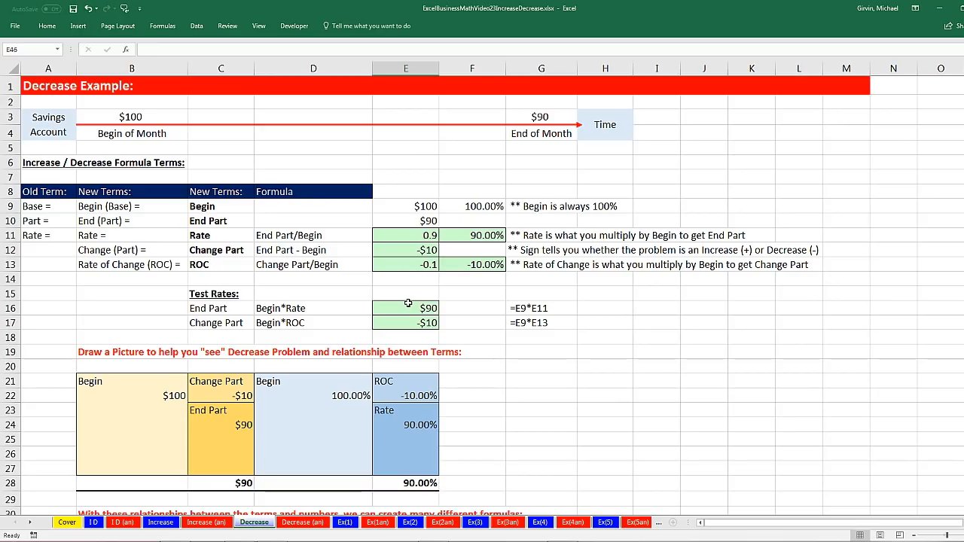
pyautogui.click(345, 523)
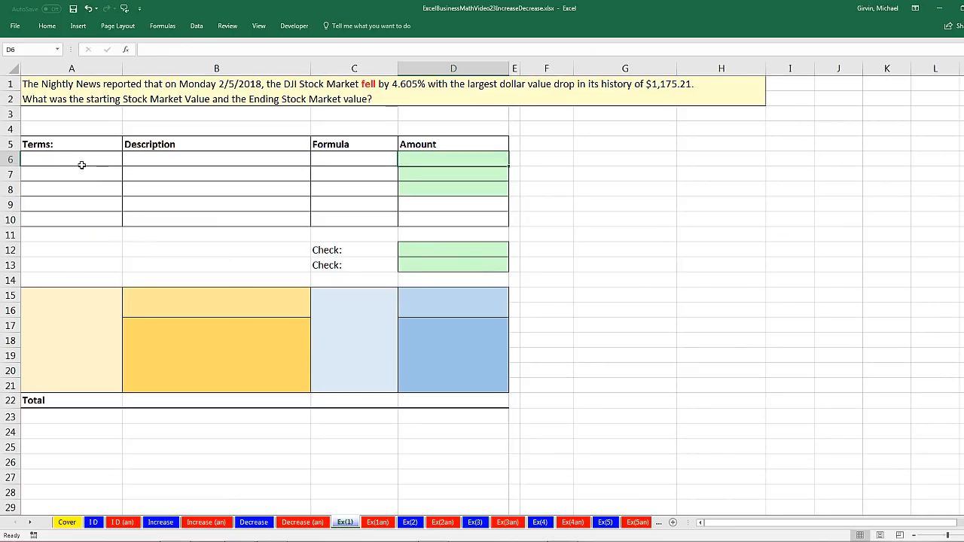
pyautogui.click(48, 145)
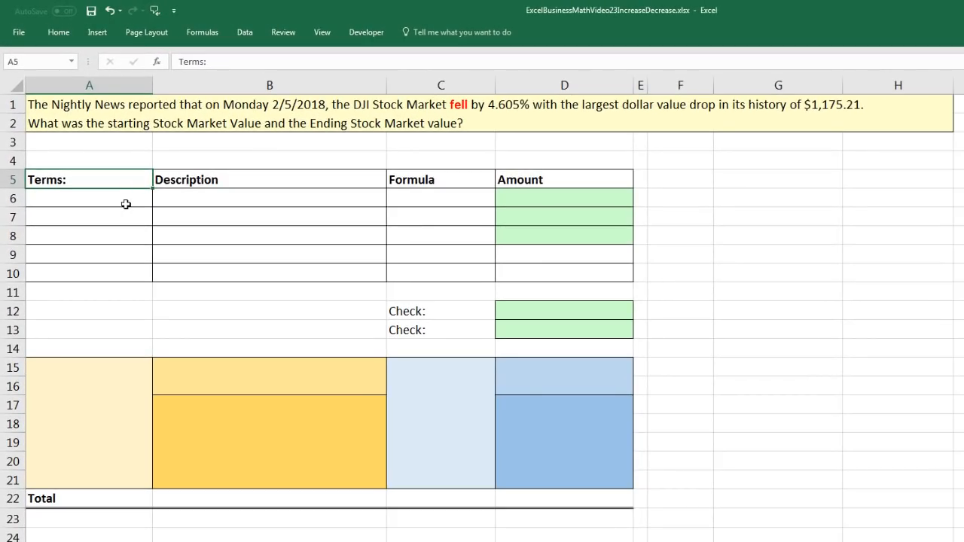
# List the terms Begin, End Part, Rate, Change Part and Rate of Change (ROC) in A6:A10
pyautogui.click(126, 204)
pyautogui.write('Begin')
pyautogui.press('Return')
pyautogui.write('End Part')
pyautogui.press('Return')
pyautogui.write('Rate')
pyautogui.press('Return')
pyautogui.write('Change Part')
pyautogui.press('Return')
pyautogui.write('Rate of Change')
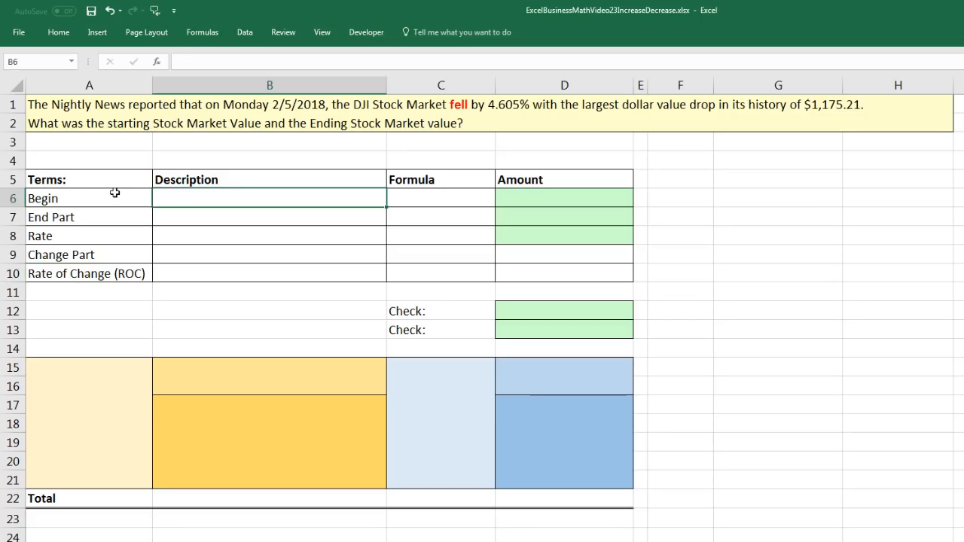
pyautogui.moveTo(97, 197); pyautogui.dragTo(96, 268)
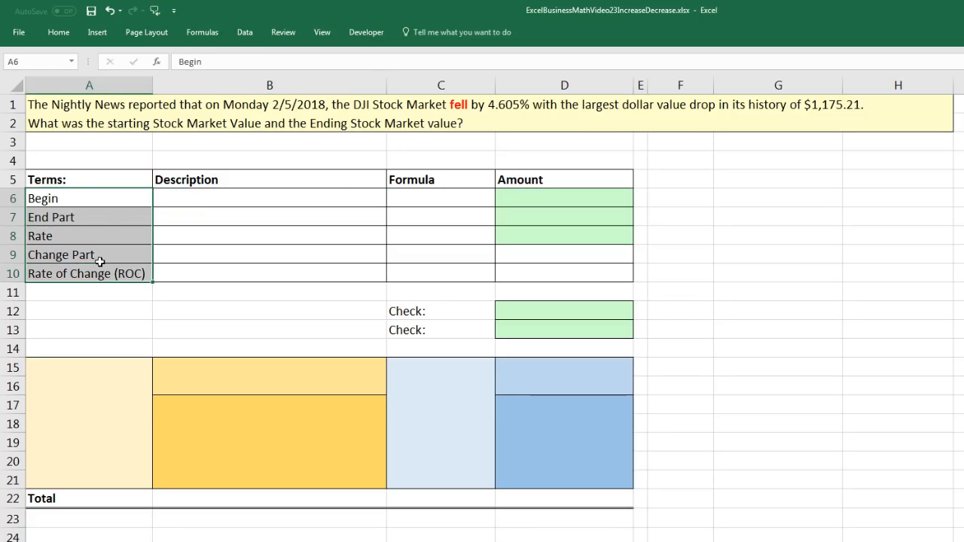
pyautogui.click(105, 203)
pyautogui.click(105, 221)
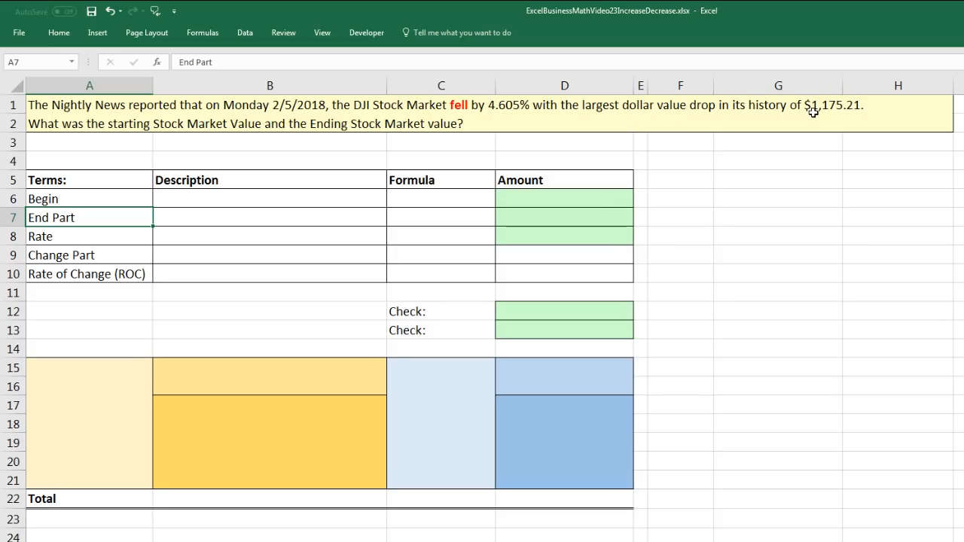
pyautogui.click(96, 256)
pyautogui.click(99, 275)
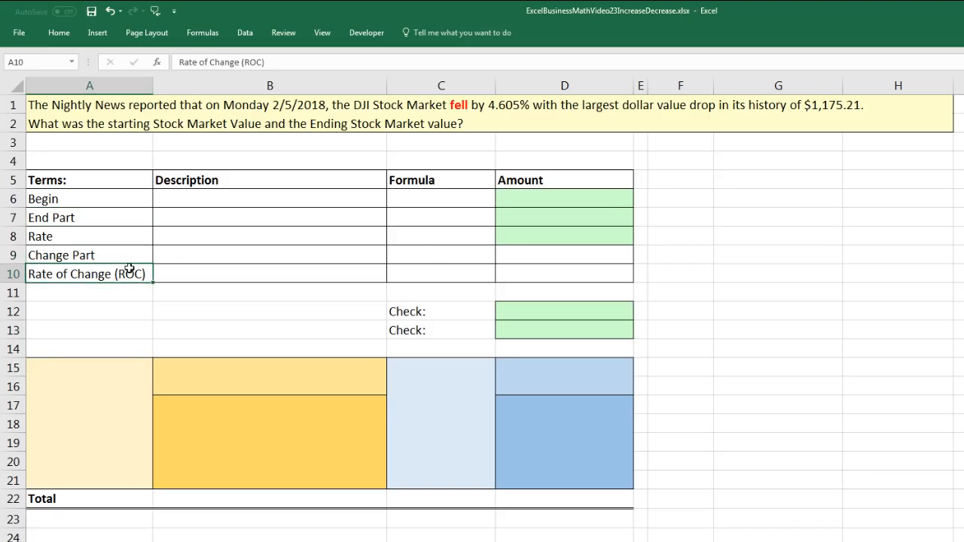
# Enter 1175.21 as the Change Part amount in D9 and .04605 as the Rate of Change amount in D10
pyautogui.click(433, 253)
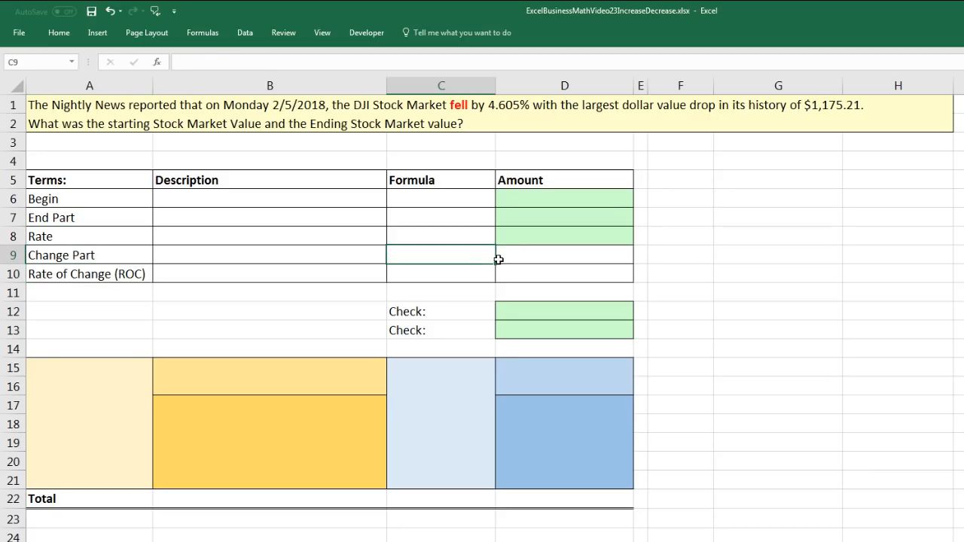
pyautogui.click(558, 258)
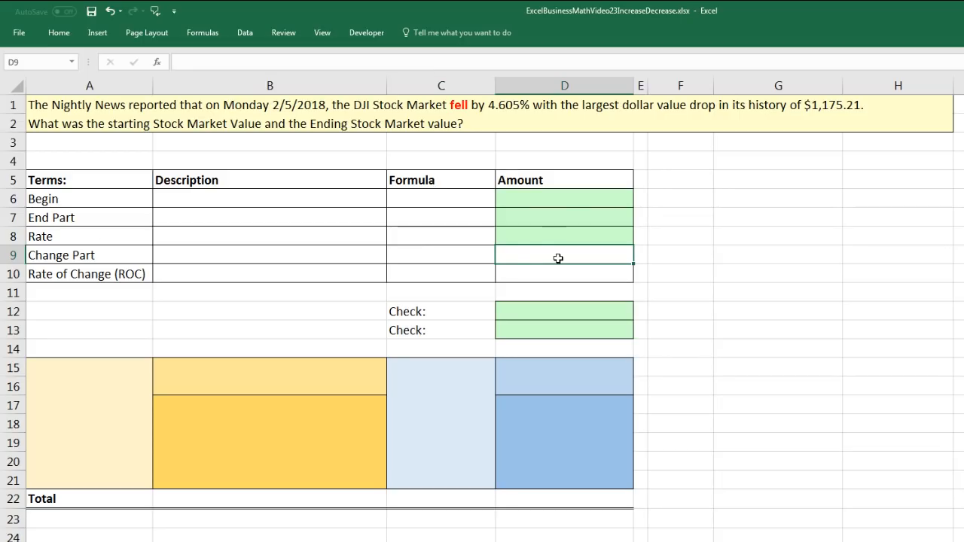
pyautogui.write('1175.21')
pyautogui.press('Return')
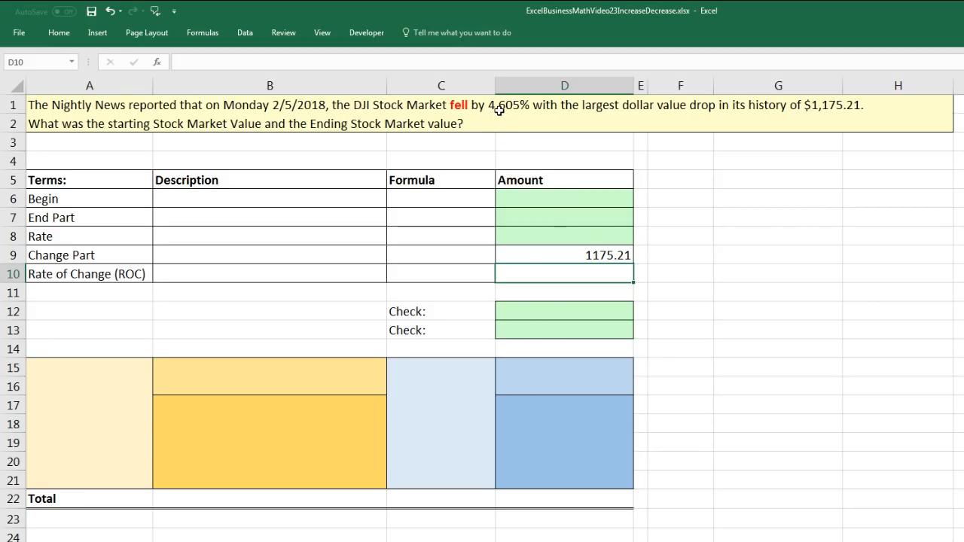
pyautogui.write('.04605')
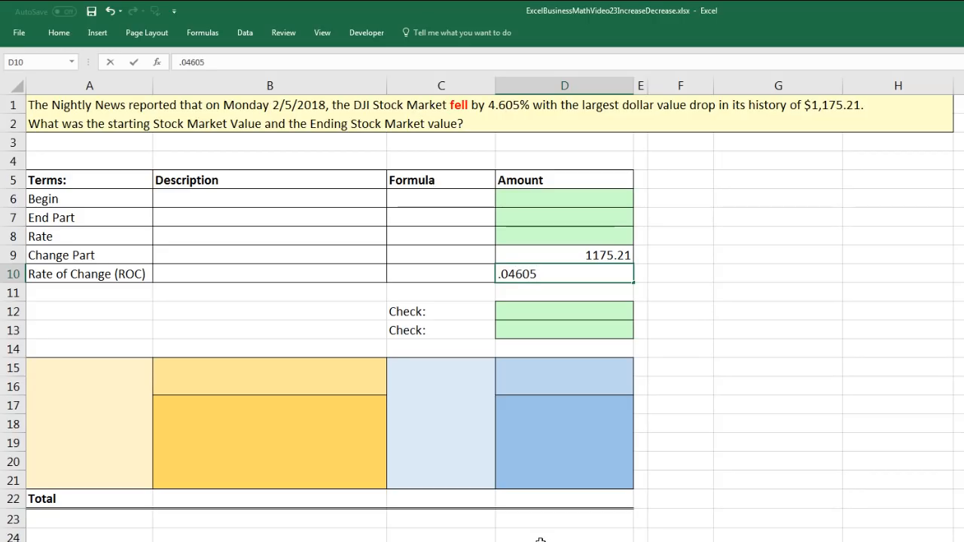
pyautogui.press('Return')
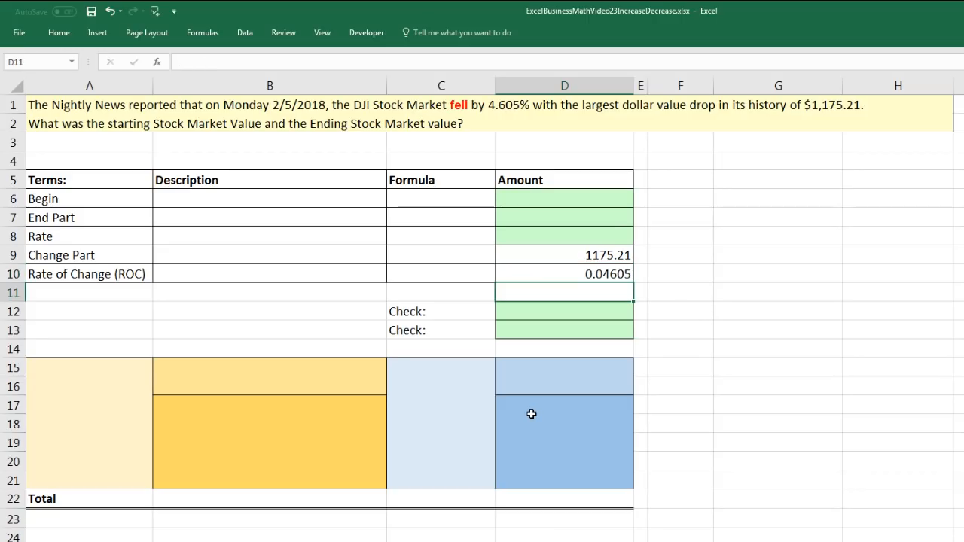
# Describe the Rate of Change in B10 as "% drop in DJI Stock Market"
pyautogui.click(290, 275)
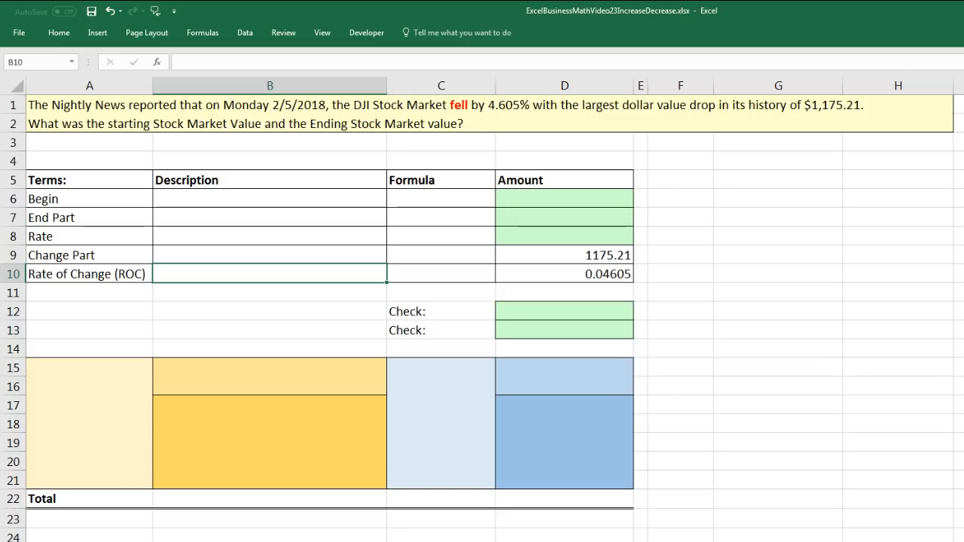
pyautogui.write('% drop in DJI Stock Market')
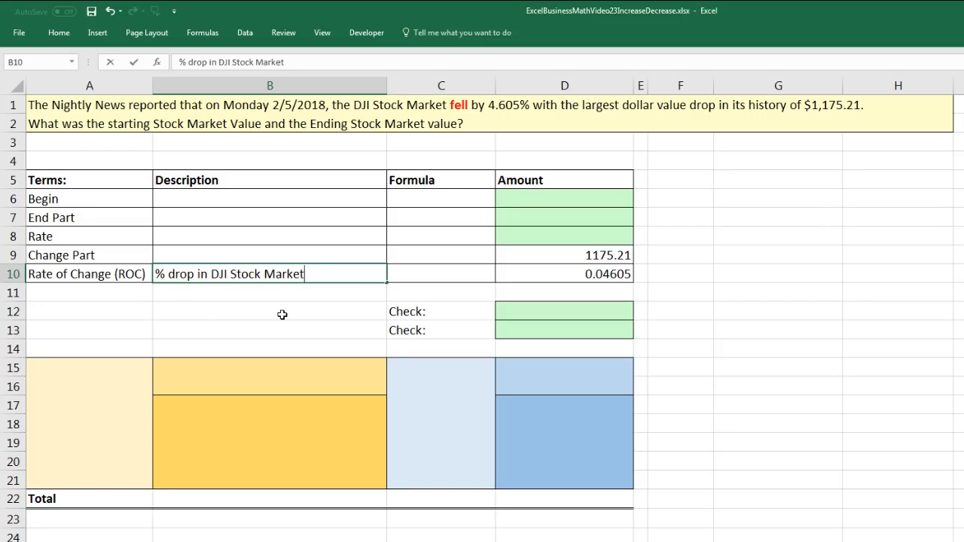
pyautogui.hotkey('ctrl', 'Return')
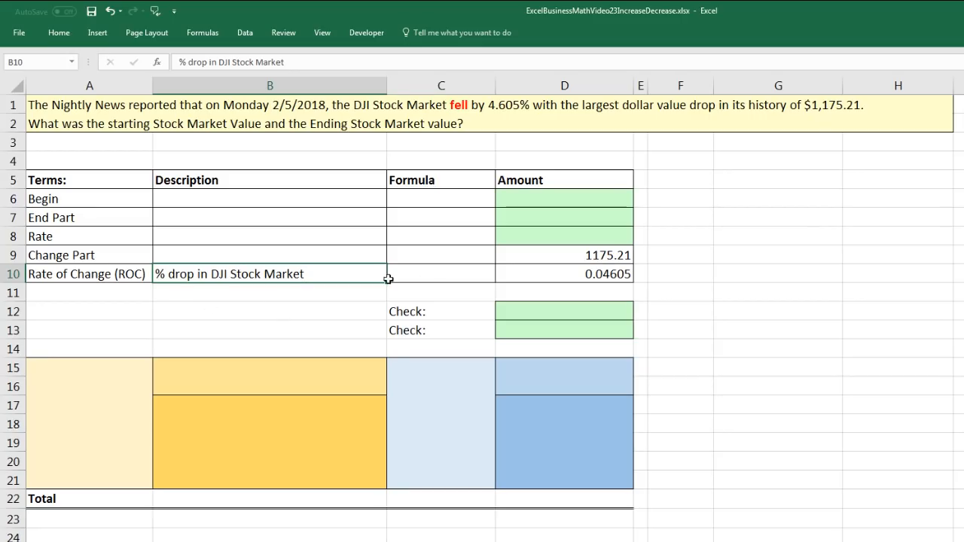
# Copy the B10 description up to B9 and reword it as "$ Amount drop in DJI Stock Market"
pyautogui.moveTo(386, 284); pyautogui.dragTo(387, 254)
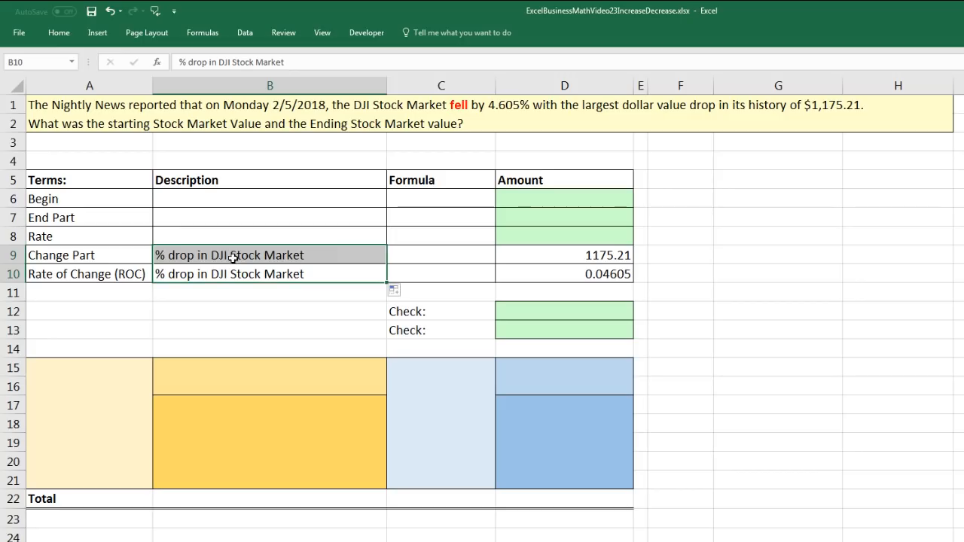
pyautogui.doubleClick(156, 255)
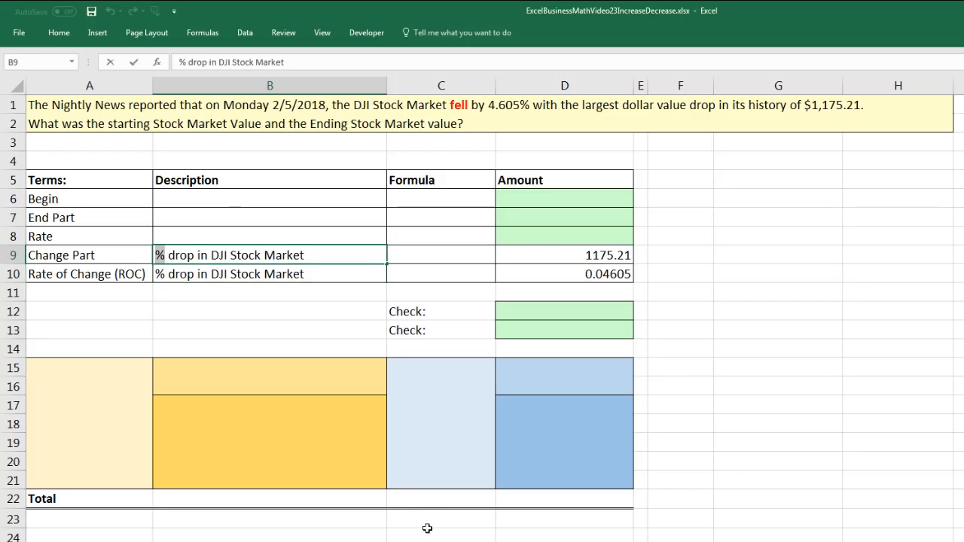
pyautogui.write('$ Amount')
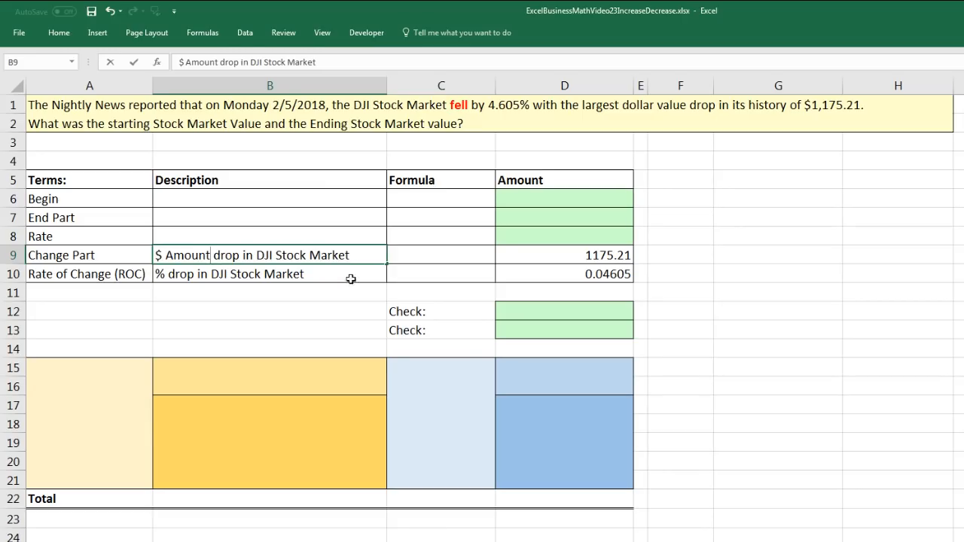
# Expand the collapsed ribbon and format the Change Part amount in D9 as Currency
pyautogui.click(574, 257)
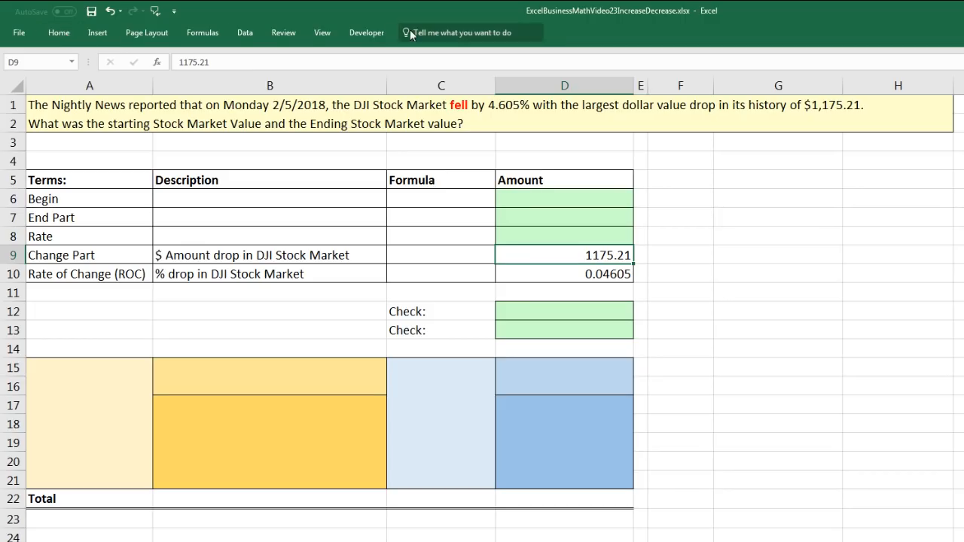
pyautogui.rightClick(60, 34)
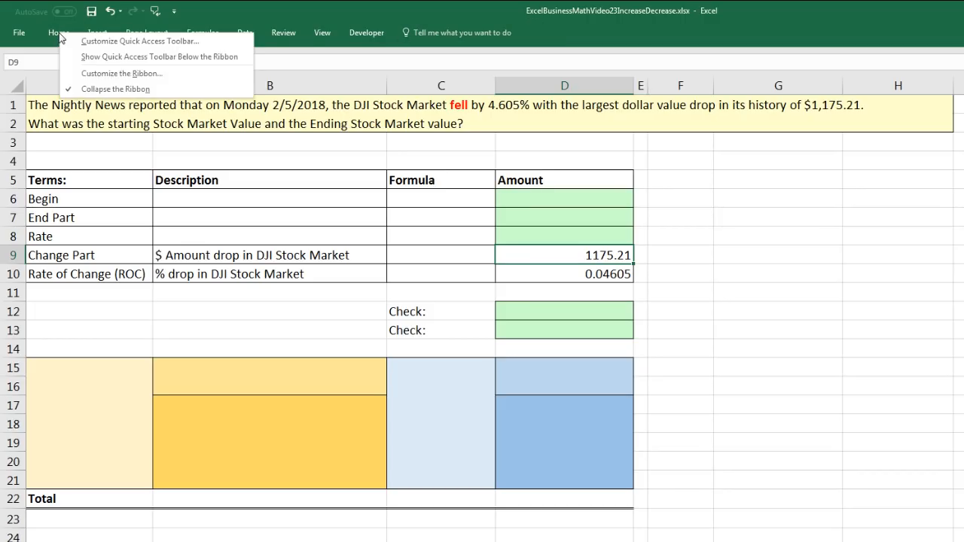
pyautogui.click(88, 88)
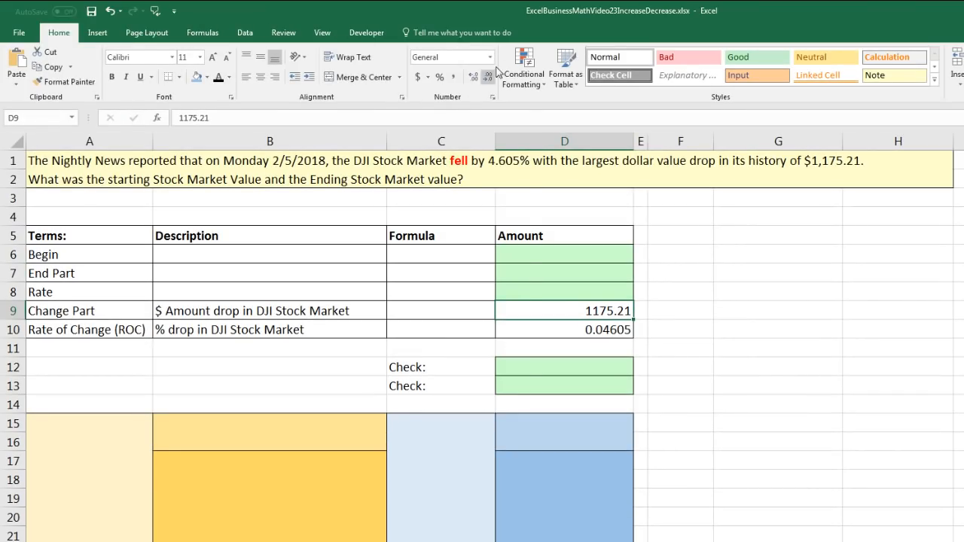
pyautogui.click(489, 58)
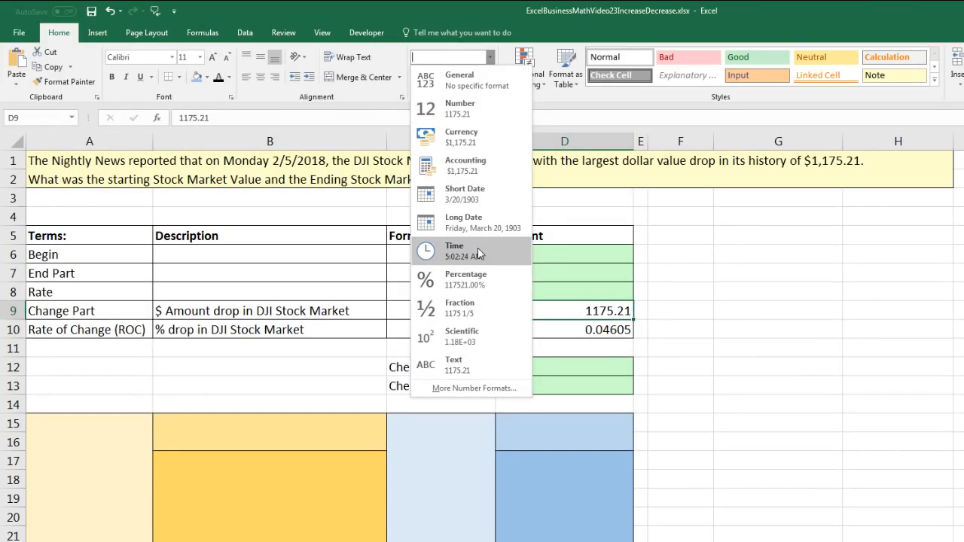
pyautogui.click(461, 137)
# Format the Rate of Change amount in D10 as Percentage with four decimal places
pyautogui.click(588, 329)
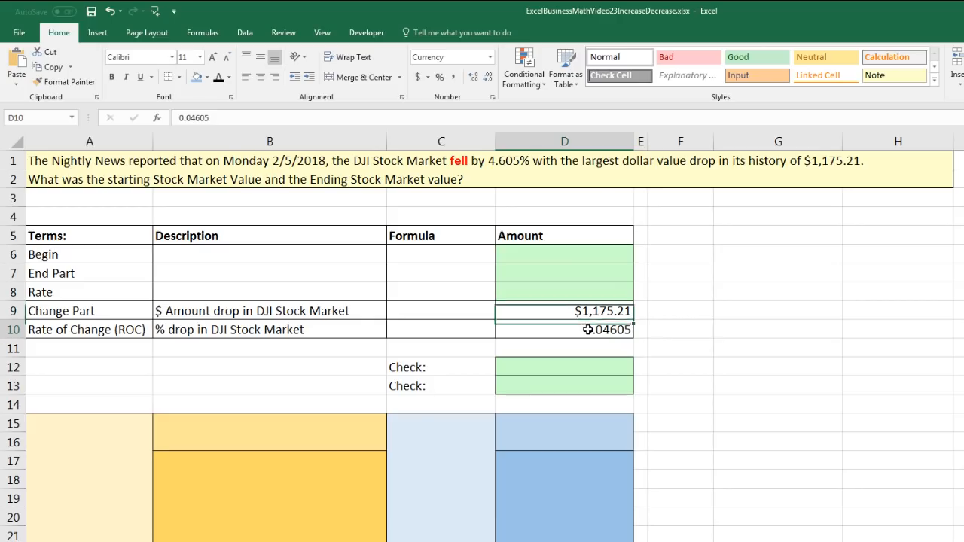
pyautogui.click(490, 58)
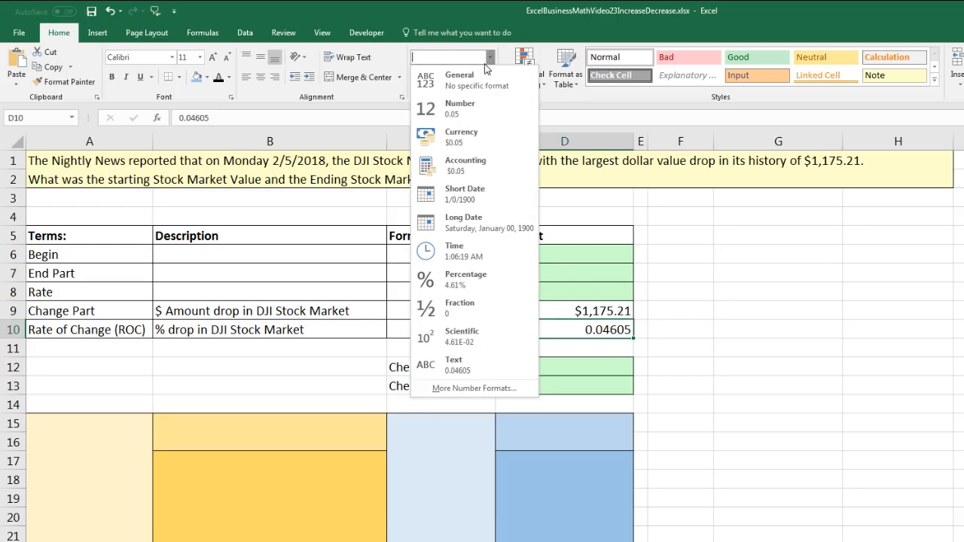
pyautogui.click(460, 290)
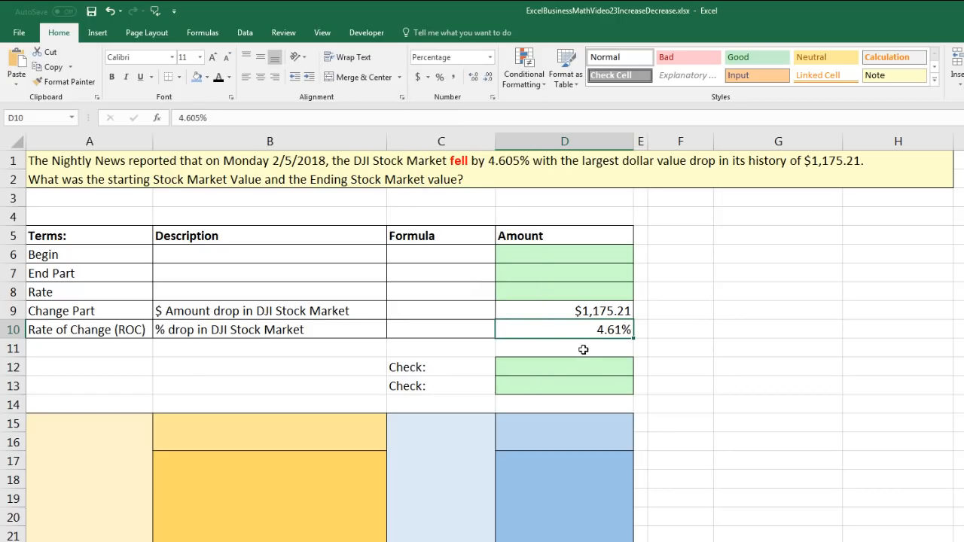
pyautogui.click(473, 78)
pyautogui.click(473, 79)
# Describe Begin in B6 as "$ Value of DJI Stock Market at Begin of Day"
pyautogui.click(307, 253)
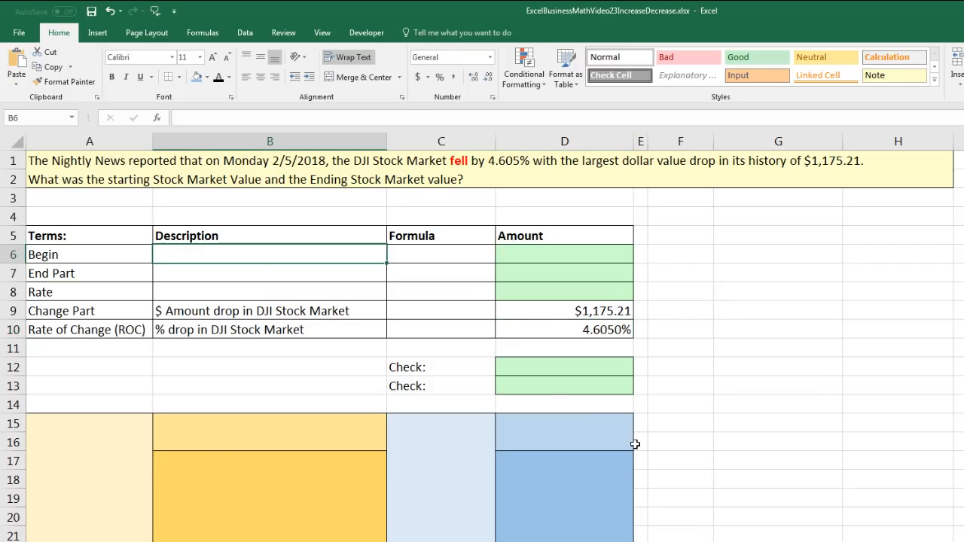
pyautogui.write('$ Value of DJI Stock Market at Begin of Day')
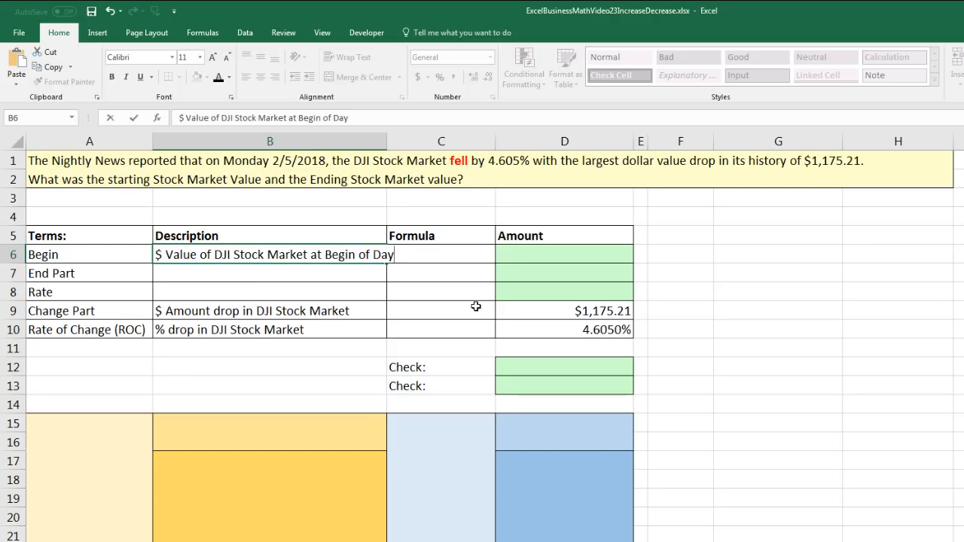
pyautogui.hotkey('ctrl', 'Return')
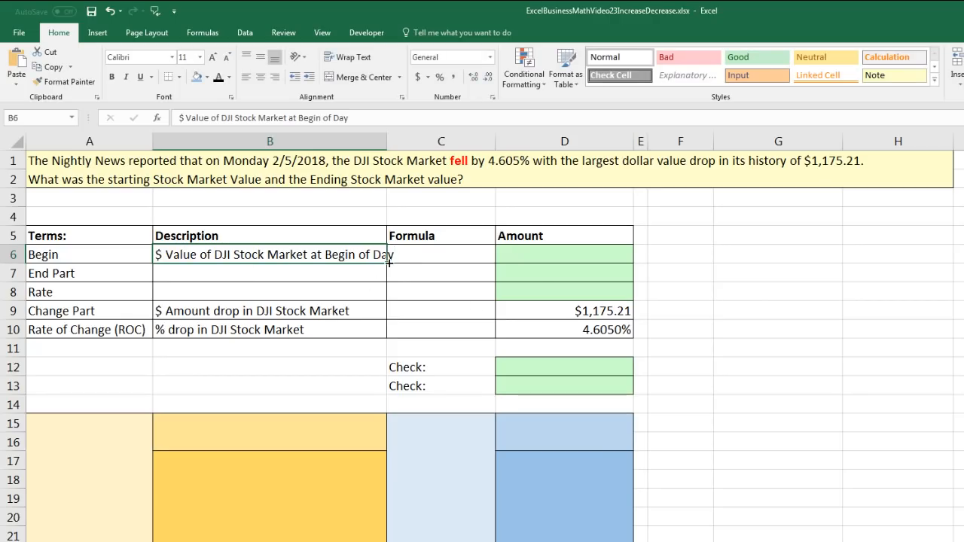
# Copy the Begin description in B6 down to B7 and reword it as "$ Value of DJI Stock Market at End of Day"
pyautogui.moveTo(390, 274); pyautogui.dragTo(389, 282)
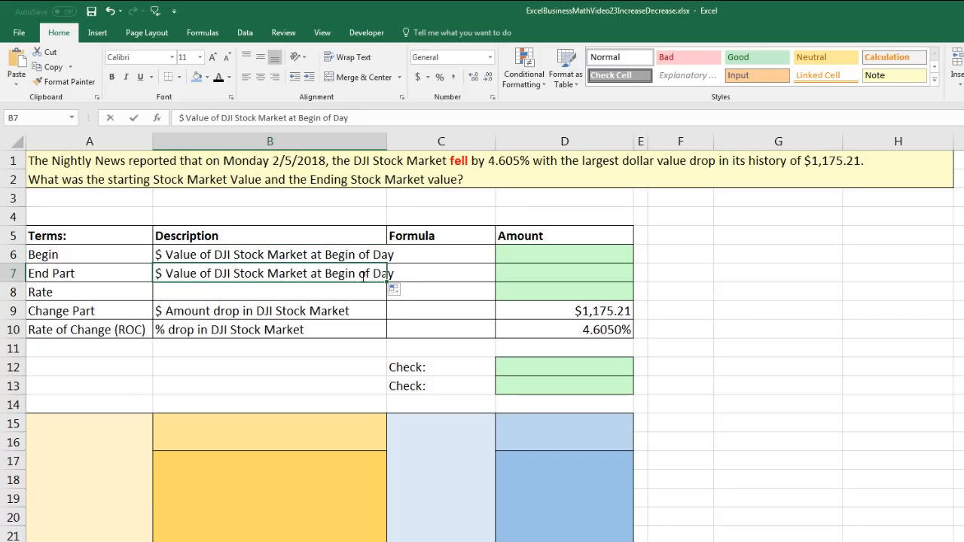
pyautogui.doubleClick(344, 273)
pyautogui.doubleClick(344, 273)
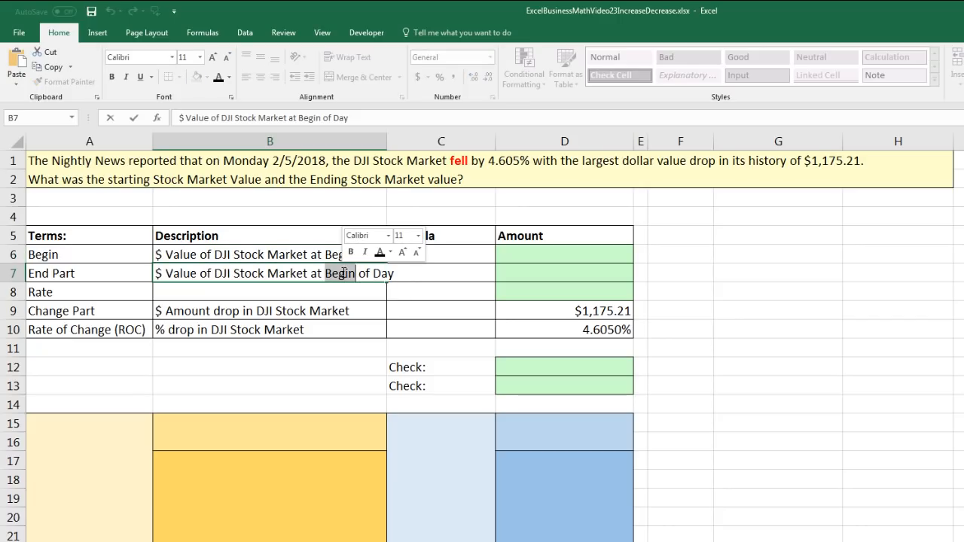
pyautogui.write('End')
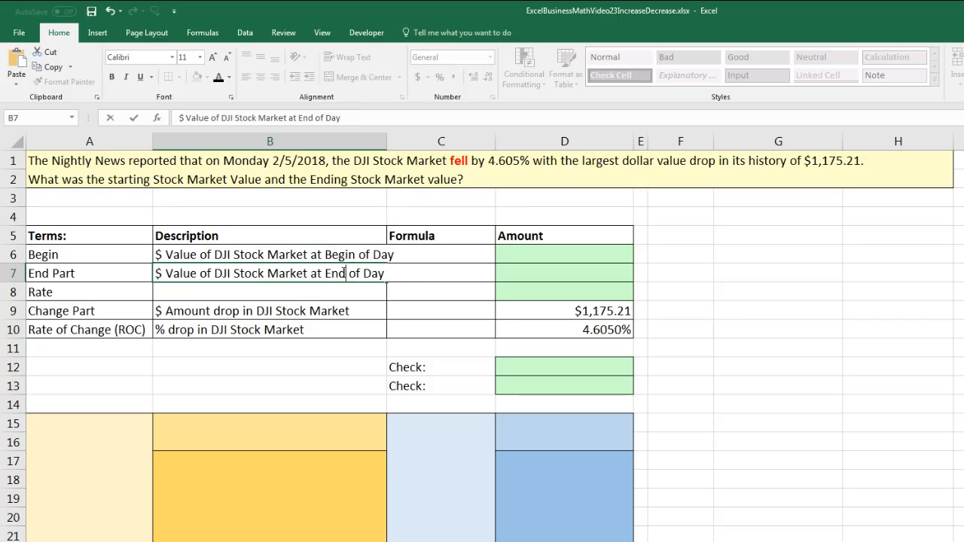
pyautogui.press('Return')
# Wrap the text of the Begin and End Part descriptions in B6:B7
pyautogui.moveTo(341, 253); pyautogui.dragTo(347, 270)
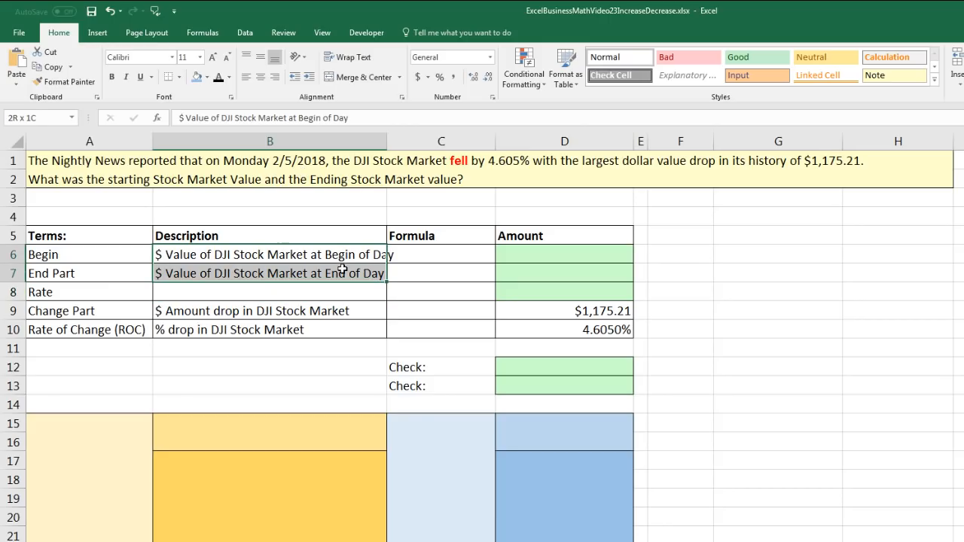
pyautogui.click(354, 59)
pyautogui.click(444, 269)
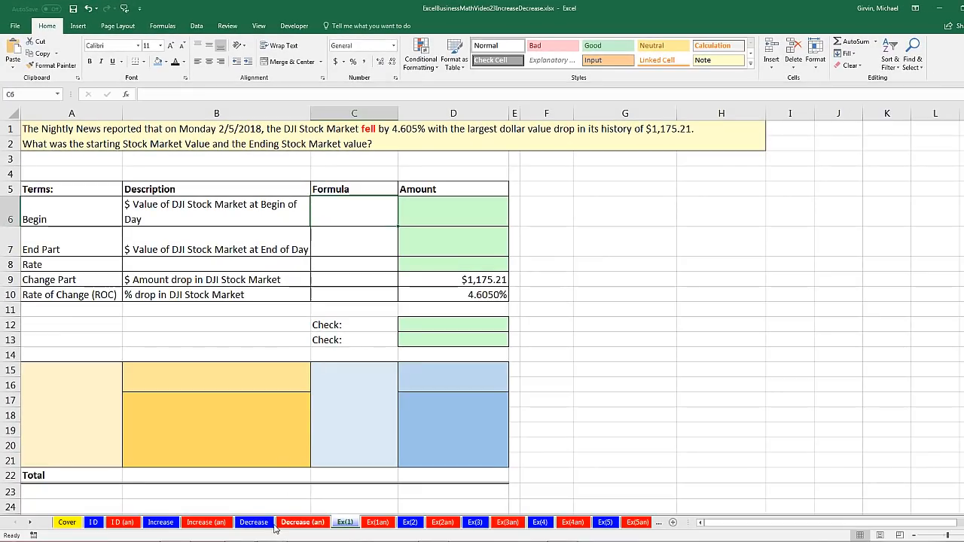
# Copy the Term and Formula columns C32:D45 from the Decrease sheet and paste them as a picture at F5 on the Ex(1) sheet
pyautogui.click(253, 525)
pyautogui.scroll(-8, 234, 235)
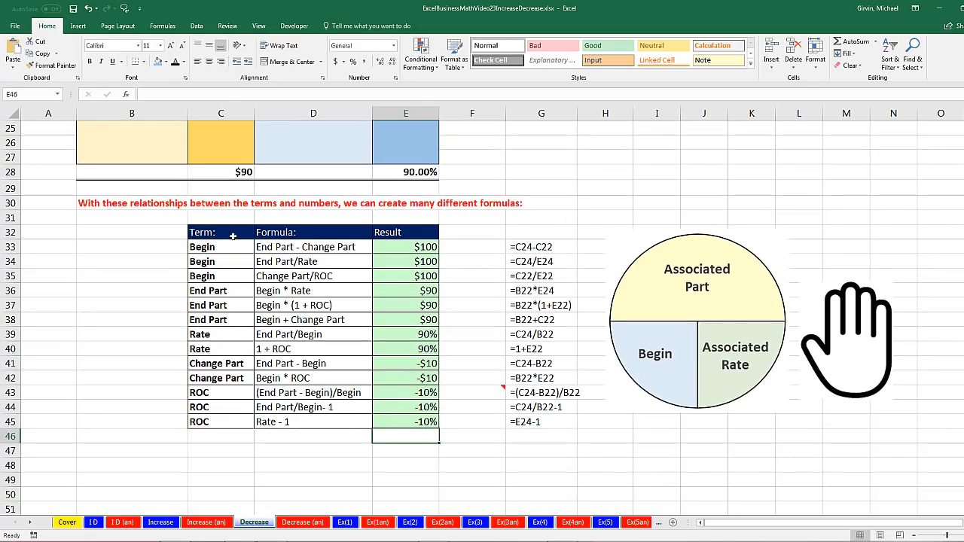
pyautogui.moveTo(211, 232); pyautogui.dragTo(322, 422)
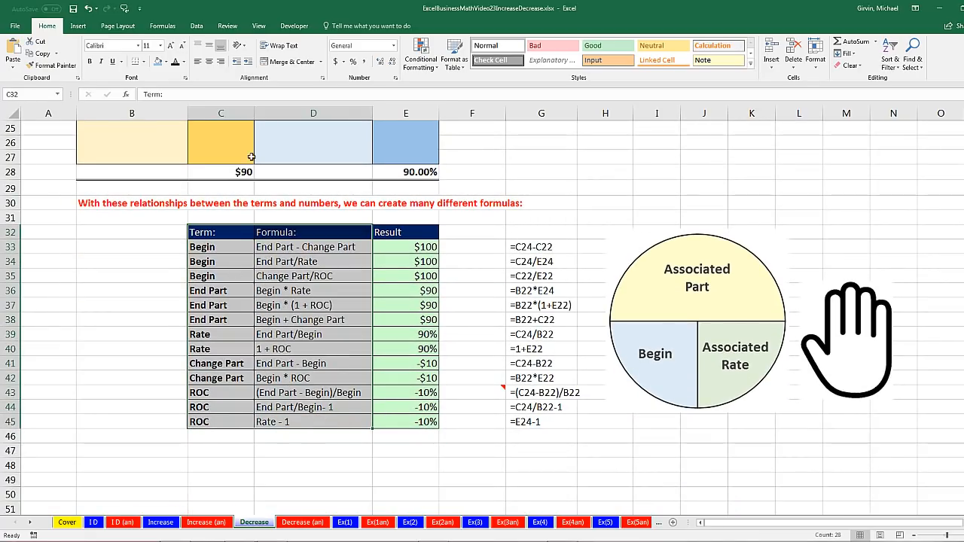
pyautogui.hotkey('ctrl', 'c')
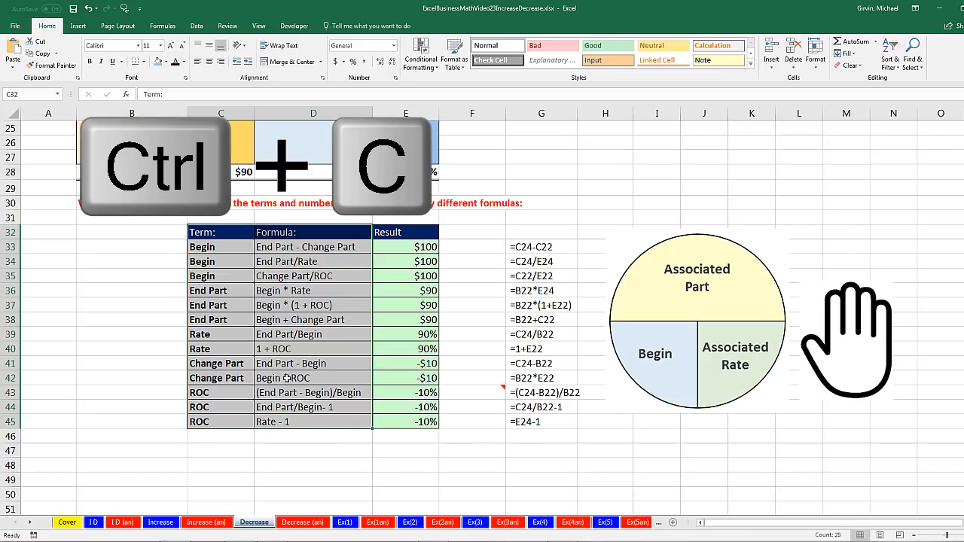
pyautogui.click(344, 523)
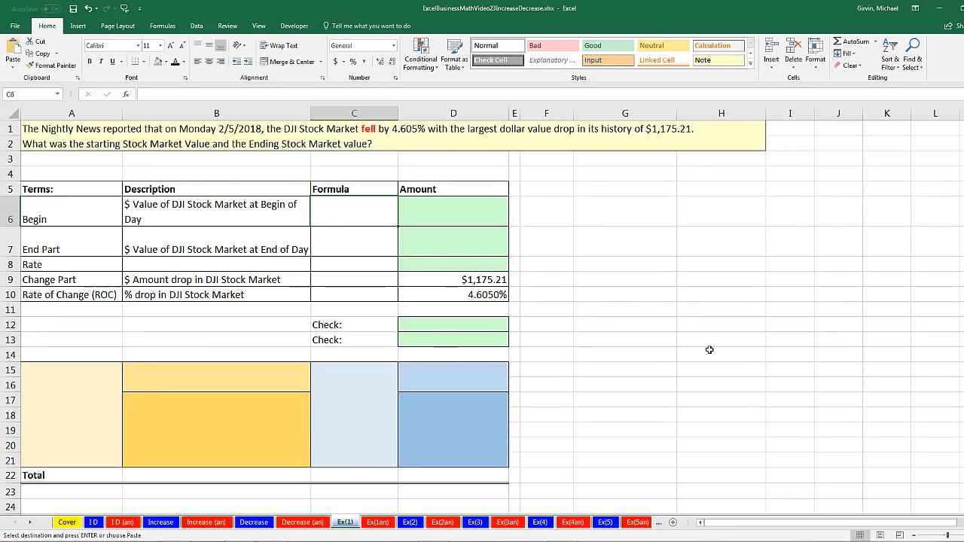
pyautogui.click(560, 188)
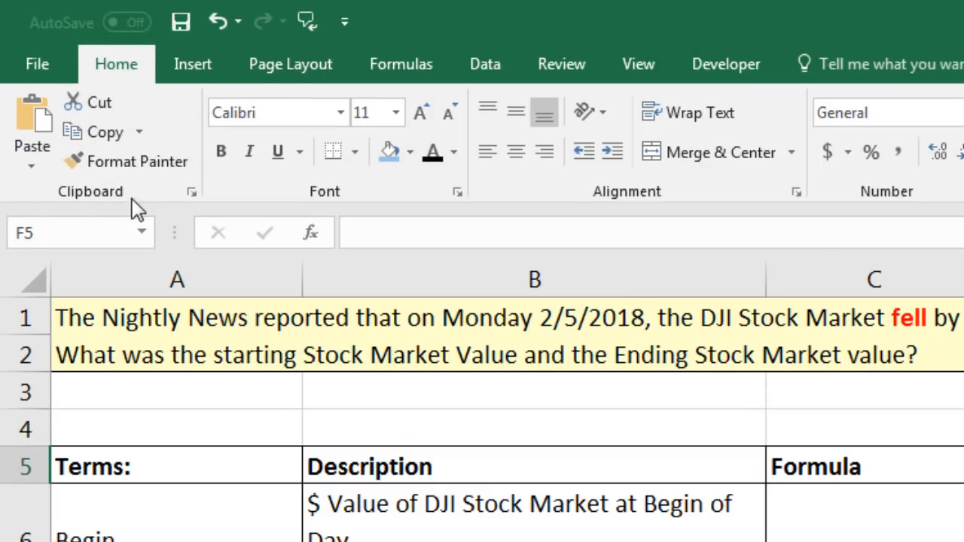
pyautogui.click(30, 168)
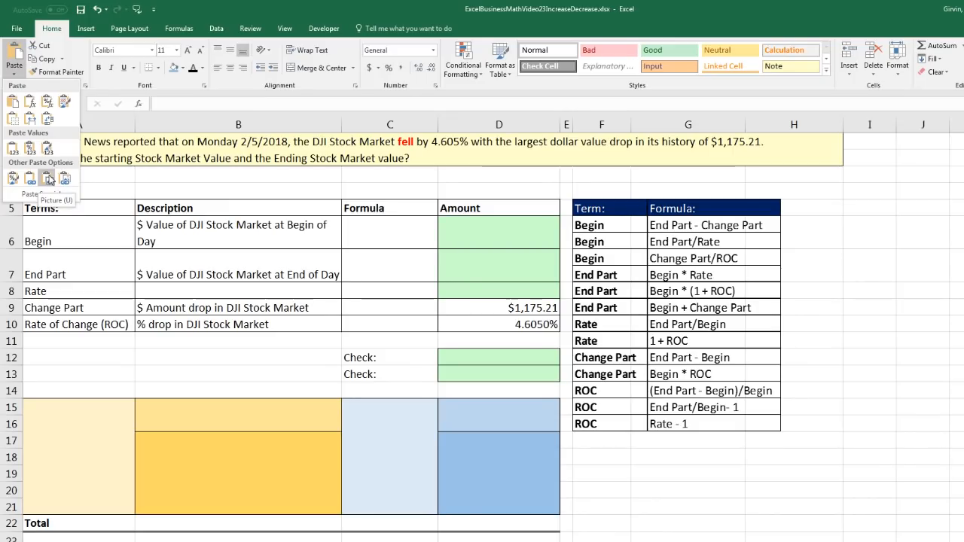
pyautogui.click(48, 178)
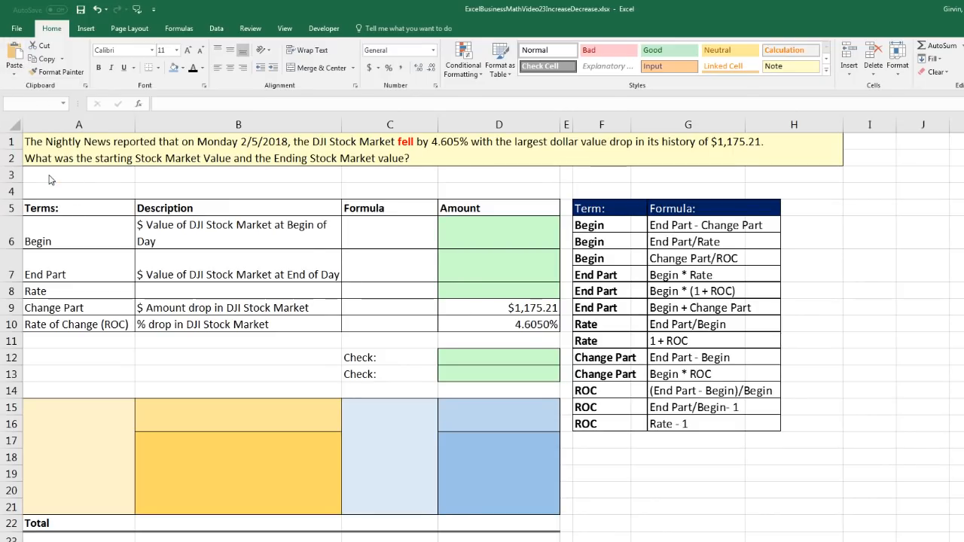
# Give the pasted formula table picture a solid white fill and shift it slightly away from the Amount column
pyautogui.moveTo(631, 278); pyautogui.dragTo(651, 276)
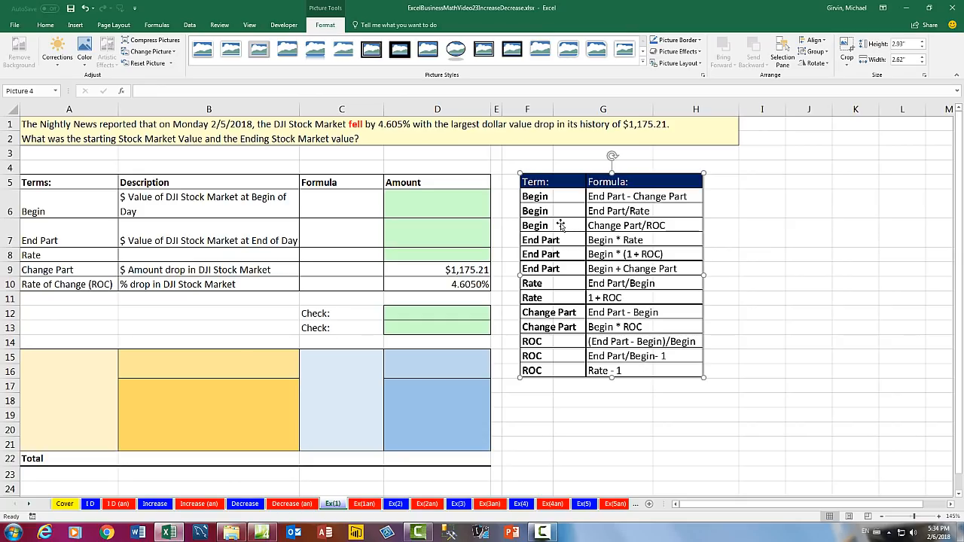
pyautogui.hotkey('ctrl', '1')
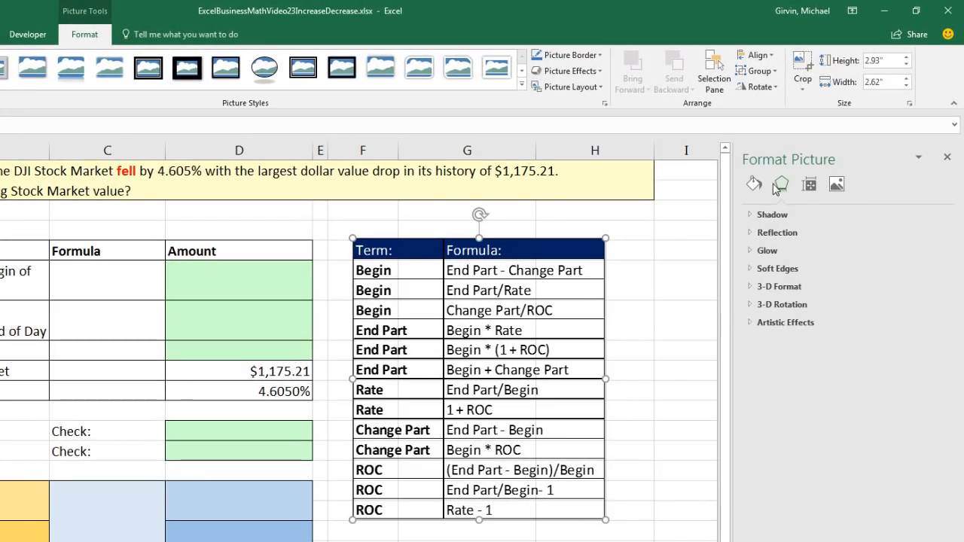
pyautogui.click(756, 185)
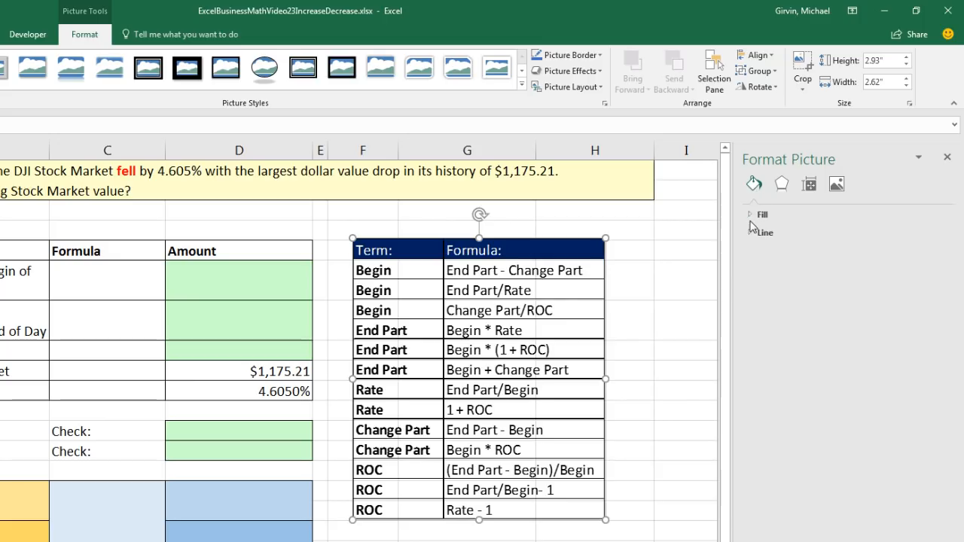
pyautogui.click(759, 215)
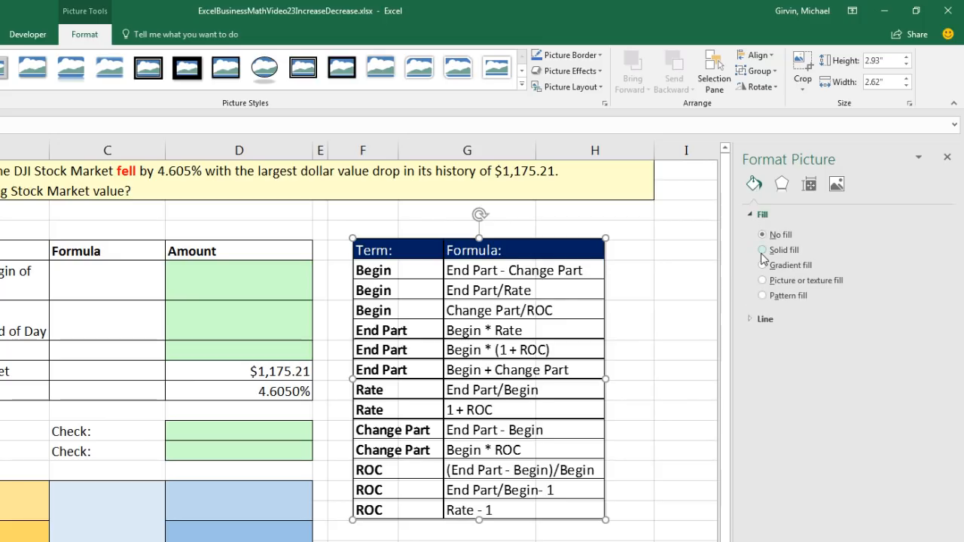
pyautogui.click(763, 250)
pyautogui.click(934, 321)
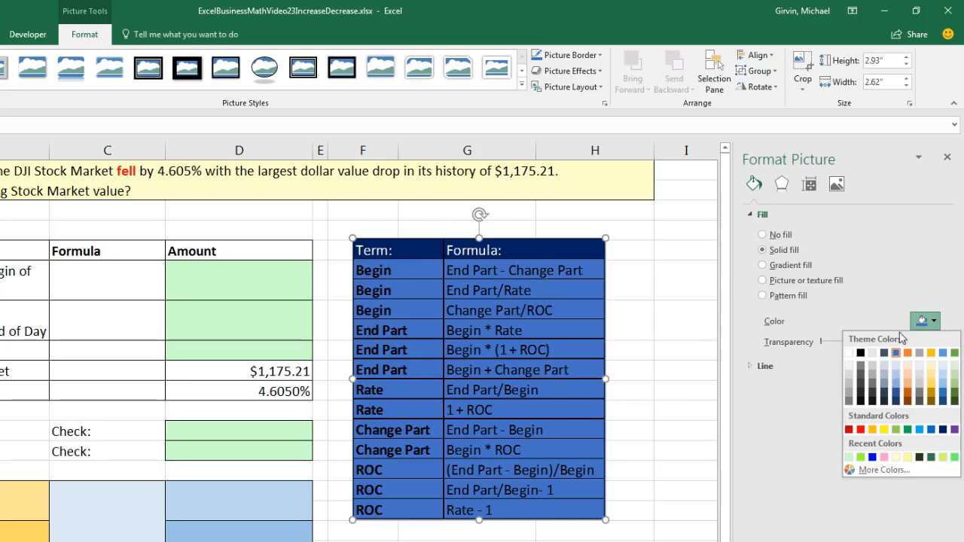
pyautogui.click(850, 353)
pyautogui.click(699, 348)
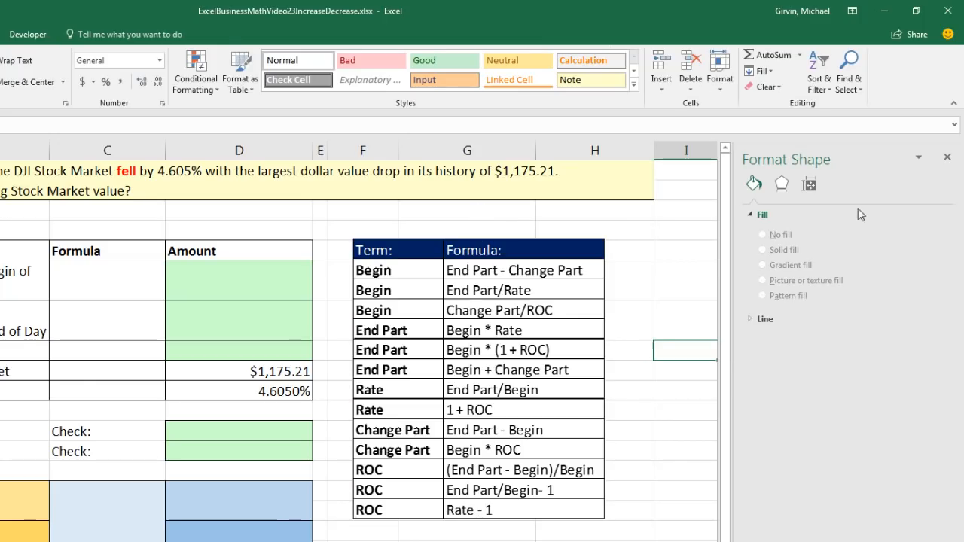
pyautogui.click(947, 156)
pyautogui.moveTo(512, 331); pyautogui.dragTo(529, 343)
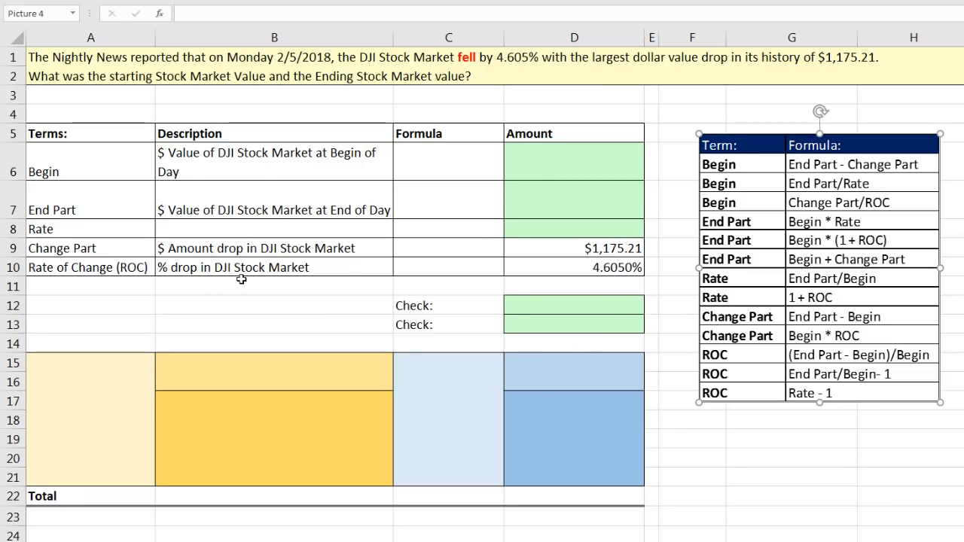
# Make both drop amounts negative, setting Change Part in D9 to -1175.21 and Rate of Change in D10 to -4.605%
pyautogui.moveTo(75, 250); pyautogui.dragTo(575, 259)
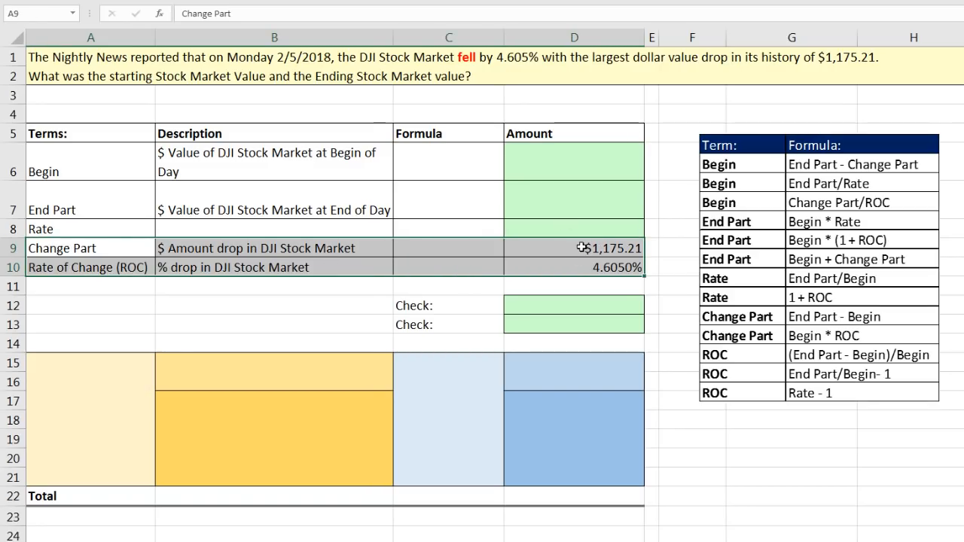
pyautogui.click(578, 248)
pyautogui.doubleClick(577, 248)
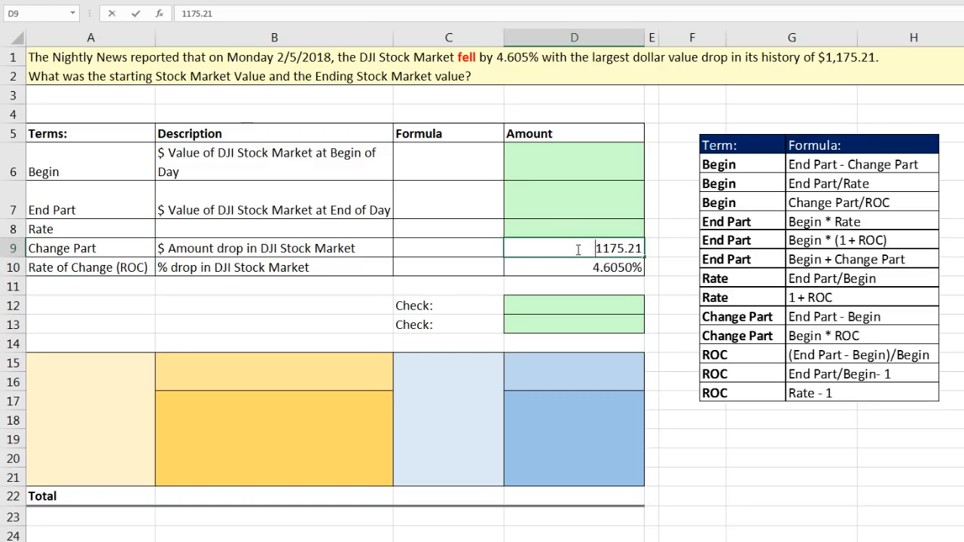
pyautogui.write('-')
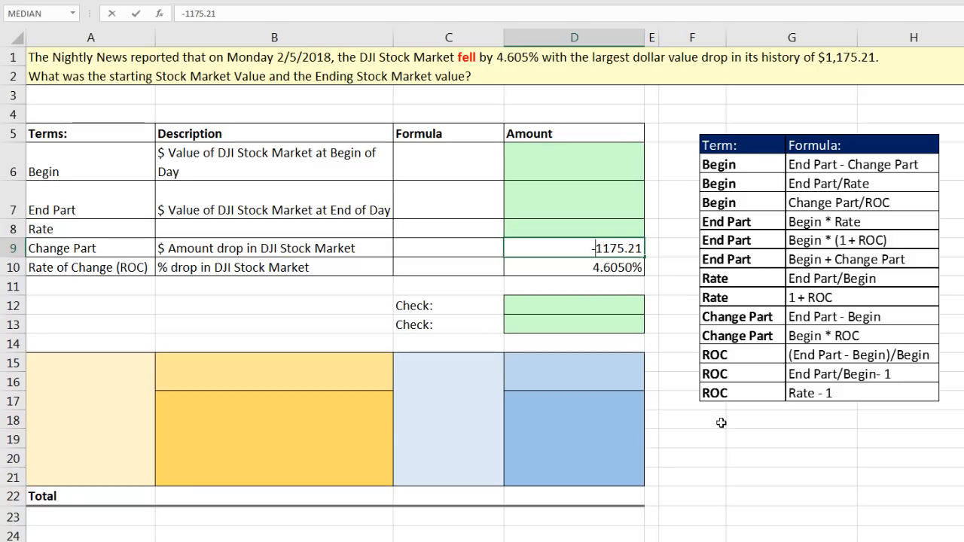
pyautogui.press('Return')
pyautogui.press('F2')
pyautogui.press('Home')
pyautogui.write('-')
pyautogui.press('Return')
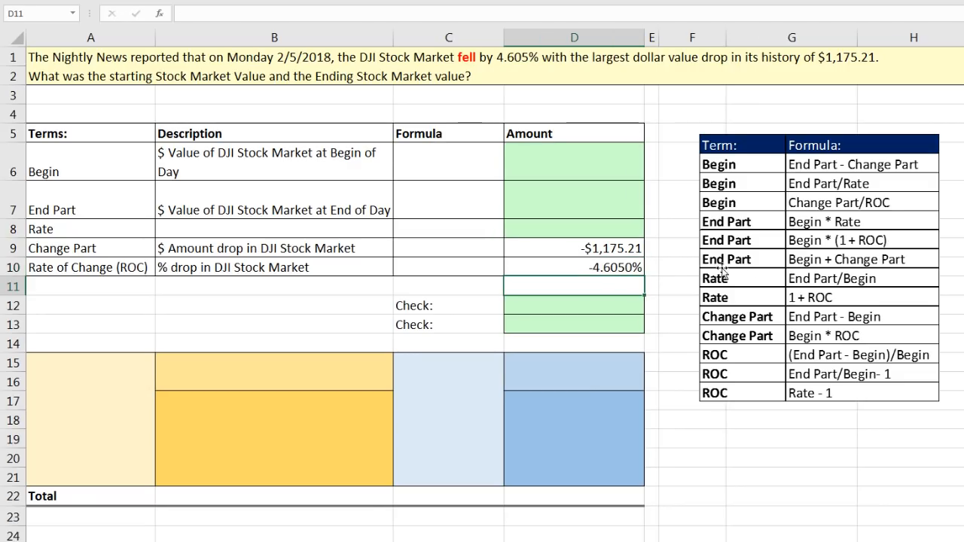
# Review the Change Part and Rate of Change rows, comparing the signs of their amounts in D9:D10 with their terms and descriptions
pyautogui.click(548, 246)
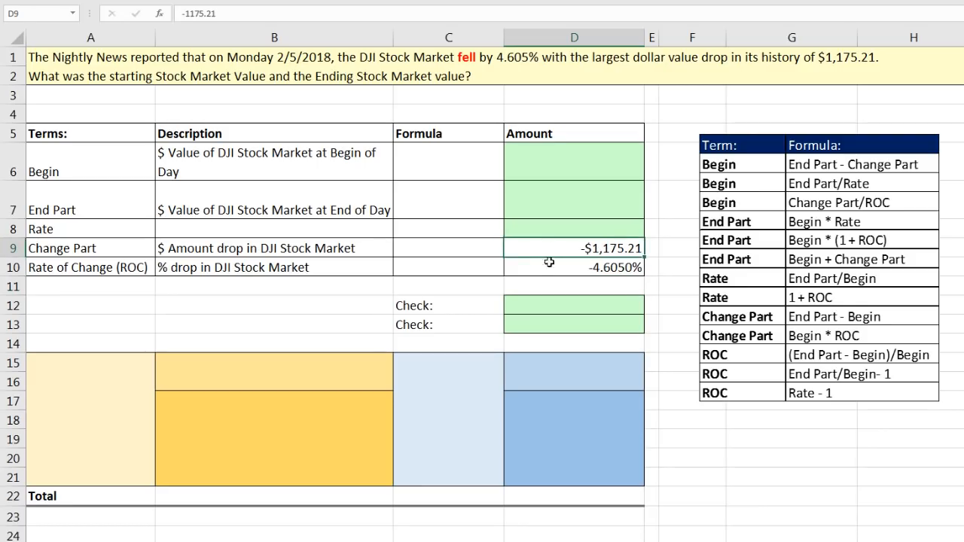
pyautogui.click(552, 269)
pyautogui.click(553, 249)
pyautogui.click(570, 269)
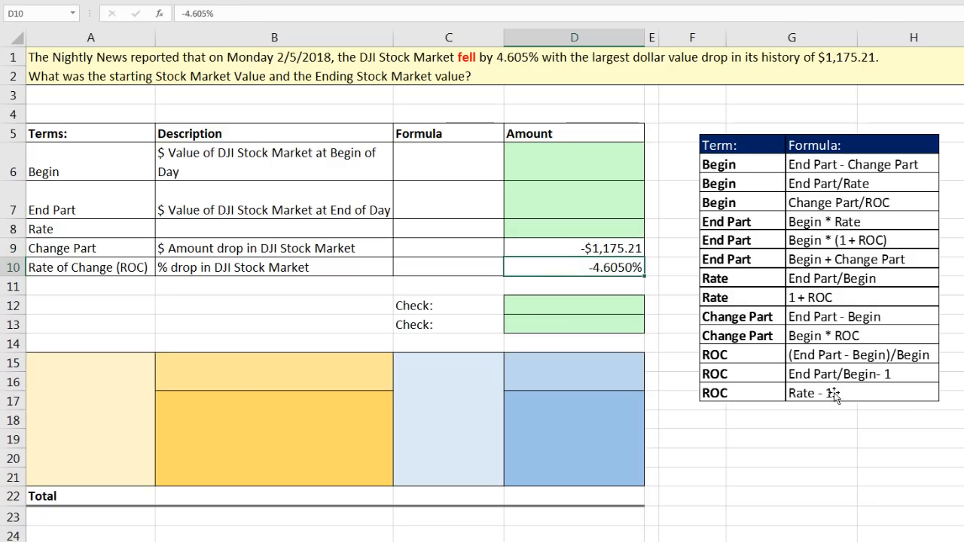
pyautogui.moveTo(602, 251); pyautogui.dragTo(602, 265)
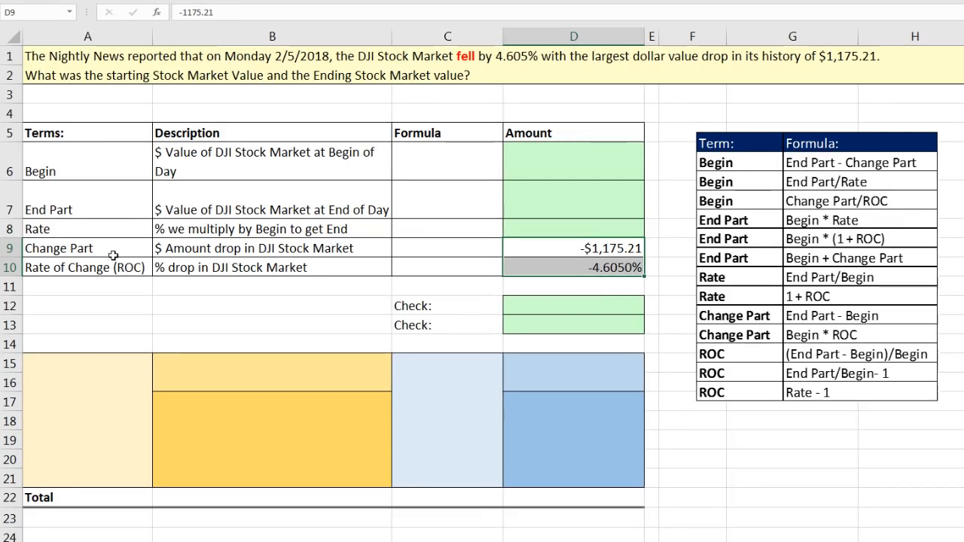
pyautogui.moveTo(89, 250); pyautogui.dragTo(588, 269)
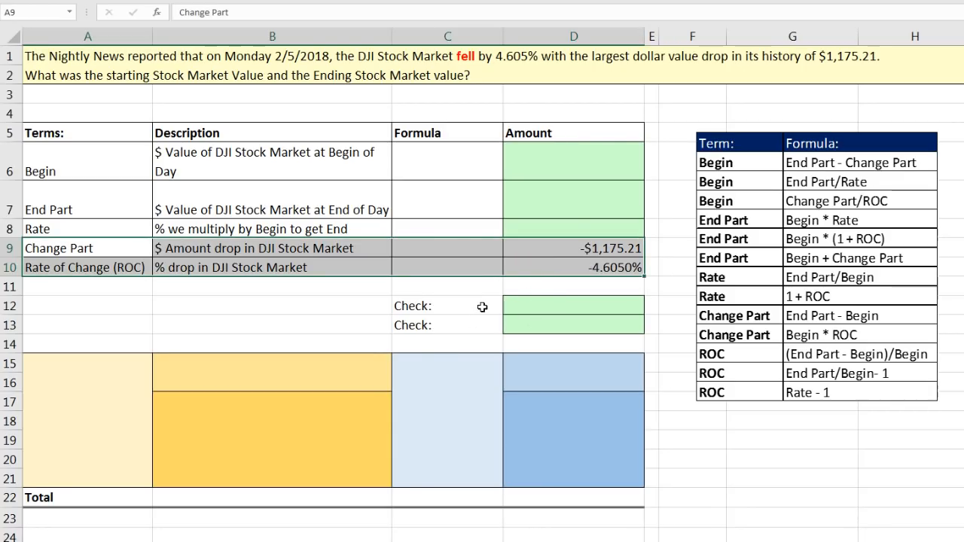
pyautogui.click(113, 254)
pyautogui.click(114, 274)
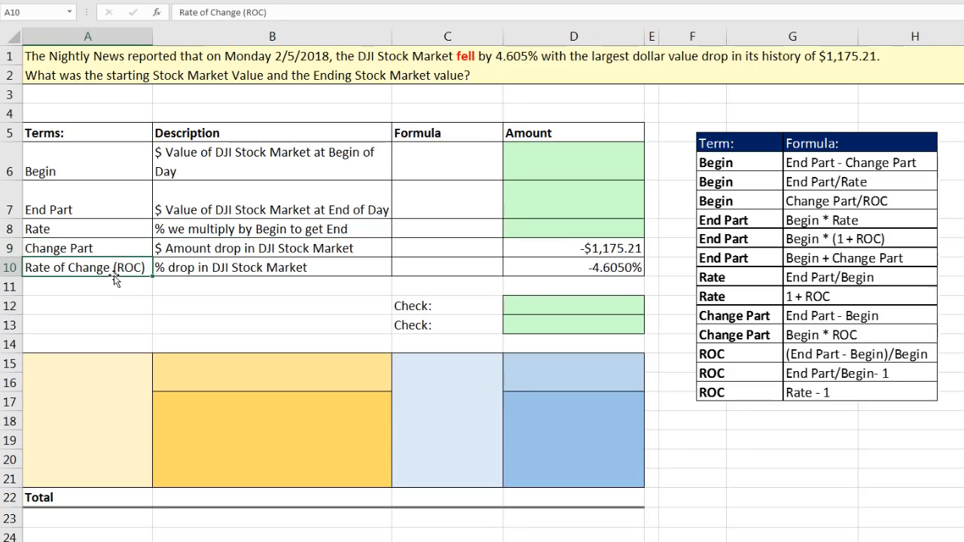
# Link the upper orange diagram block to the Change Part row, with =A9 in B15 for the label and =D9 in B16 for the amount
pyautogui.click(274, 364)
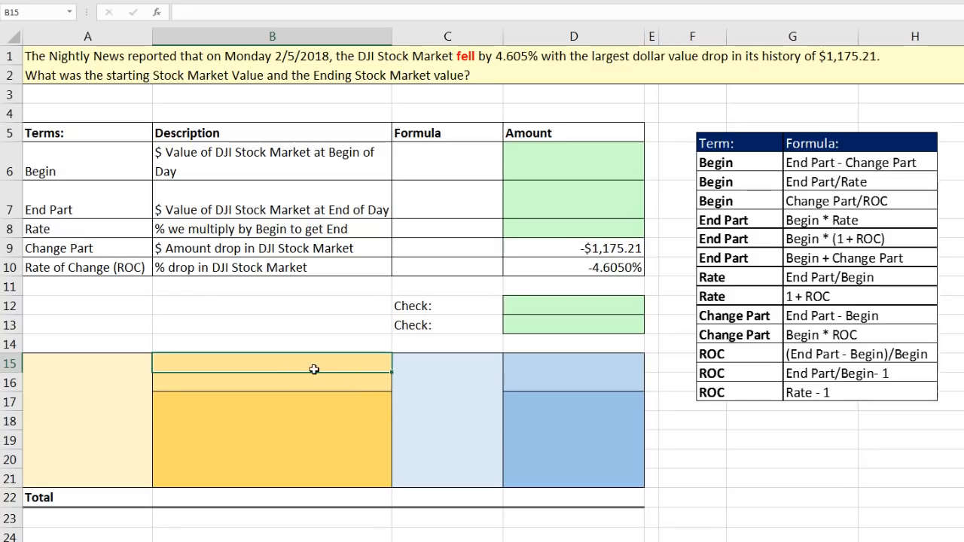
pyautogui.write('=')
pyautogui.click(84, 247)
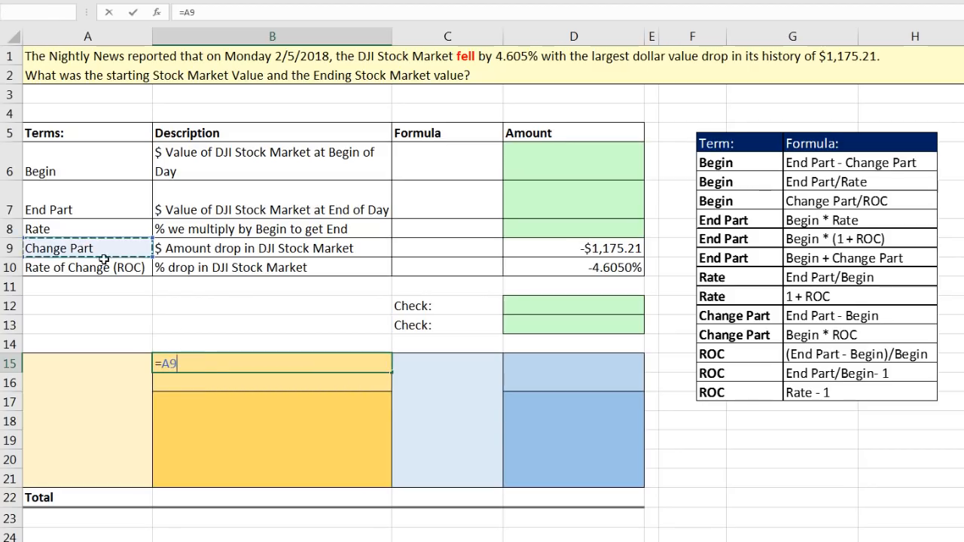
pyautogui.press('Return')
pyautogui.write('=')
pyautogui.click(622, 248)
pyautogui.press('Return')
# Link the upper blue diagram block to the Rate of Change row, with =A10 in D15 for the label and =D10 in D16 for the percentage
pyautogui.click(540, 362)
pyautogui.write('=')
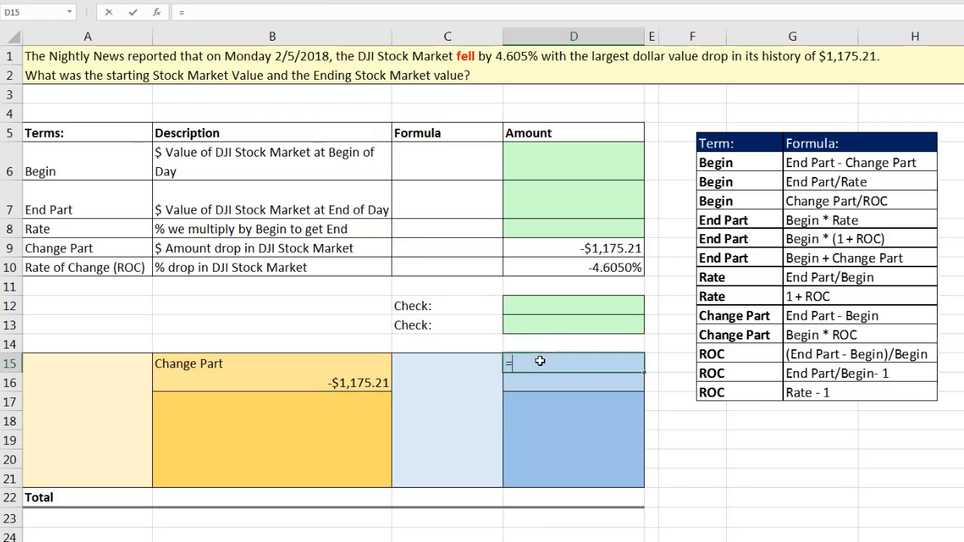
pyautogui.click(109, 265)
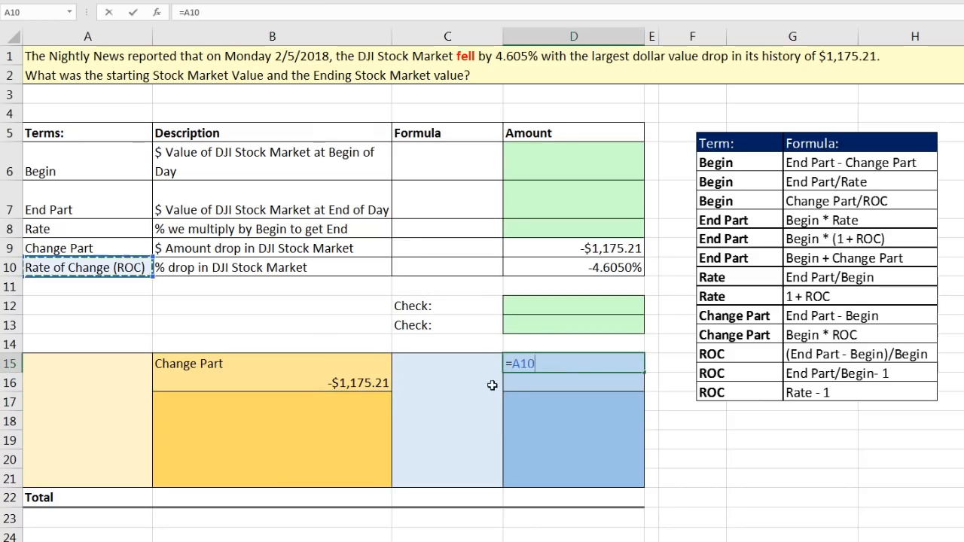
pyautogui.press('Return')
pyautogui.write('=')
pyautogui.click(592, 269)
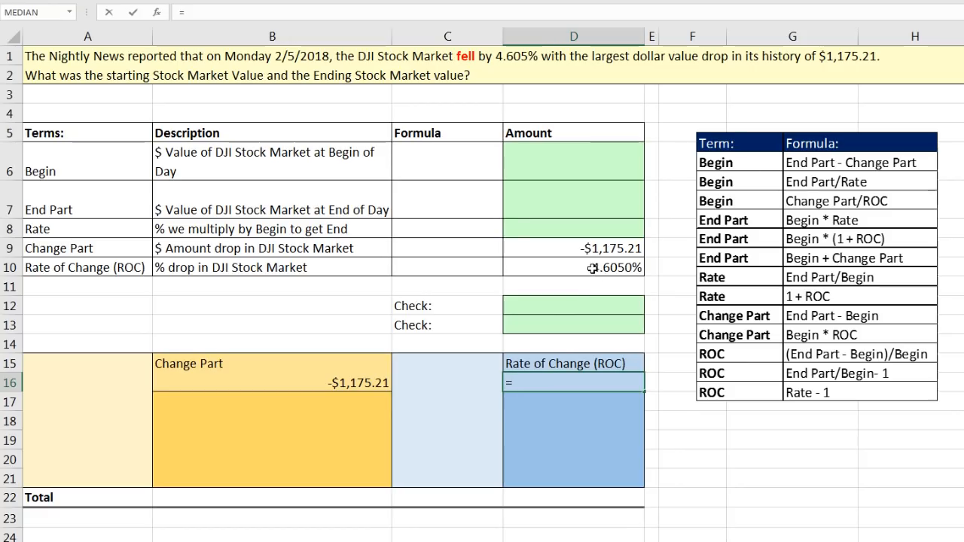
pyautogui.press('Return')
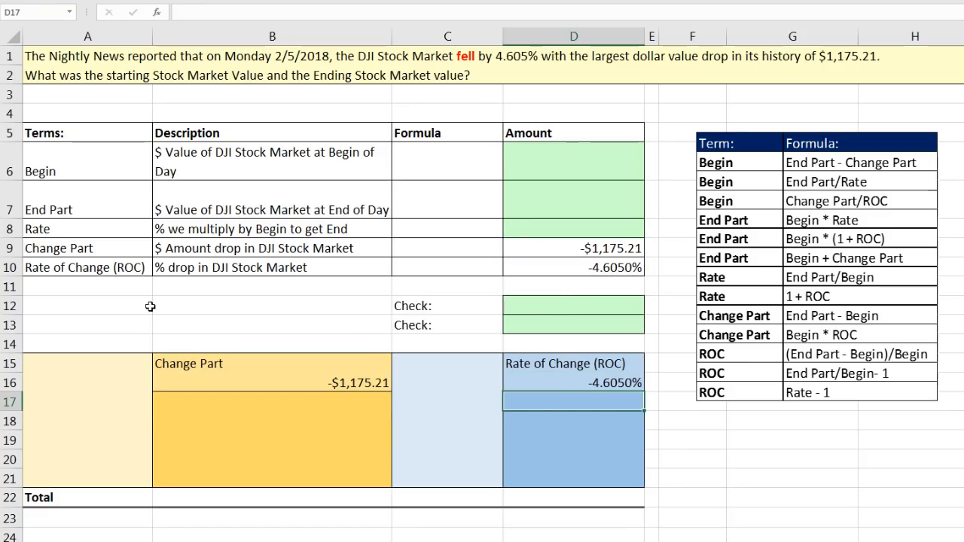
pyautogui.click(470, 366)
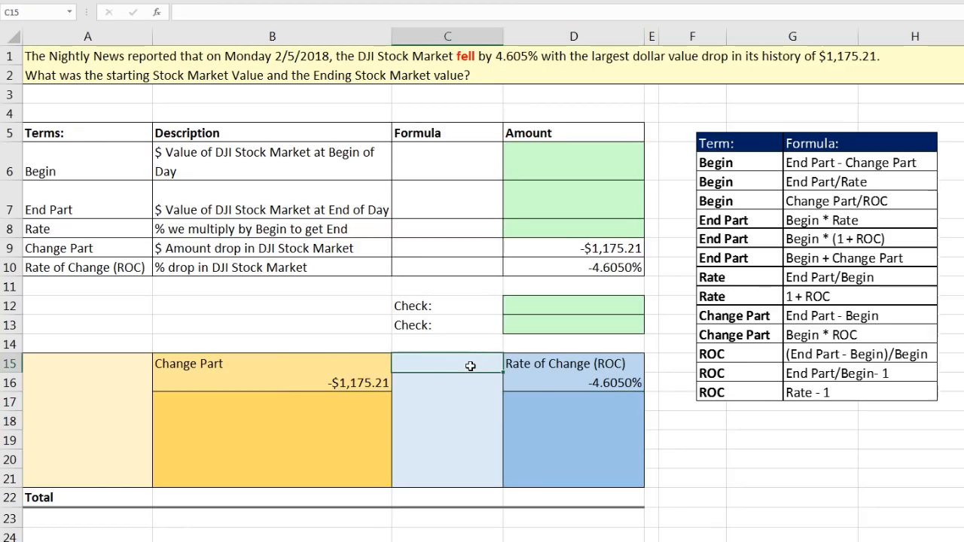
# Fill the light blue diagram block for Begin, linking its label in C15 with =A6 and entering 100% in C16
pyautogui.write('=')
pyautogui.click(108, 158)
pyautogui.press('Return')
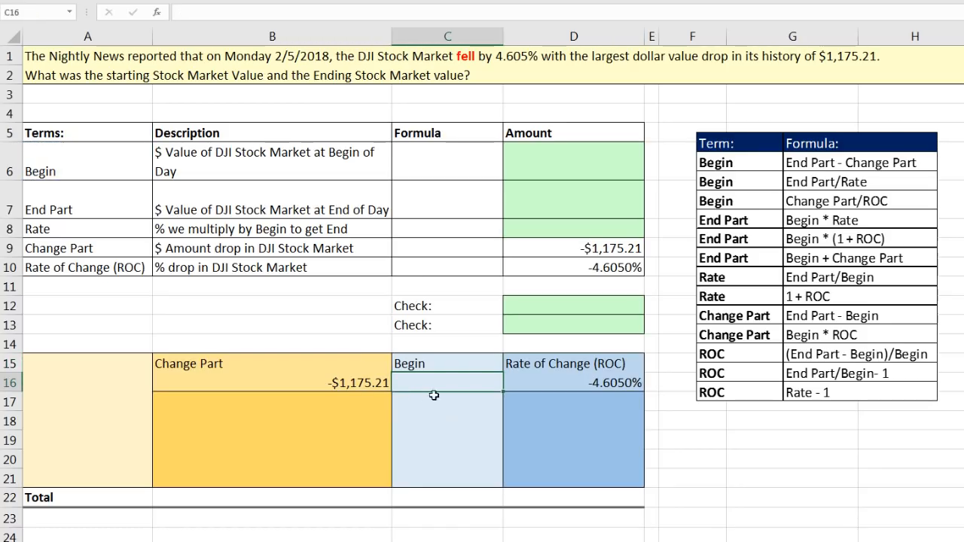
pyautogui.write('100')
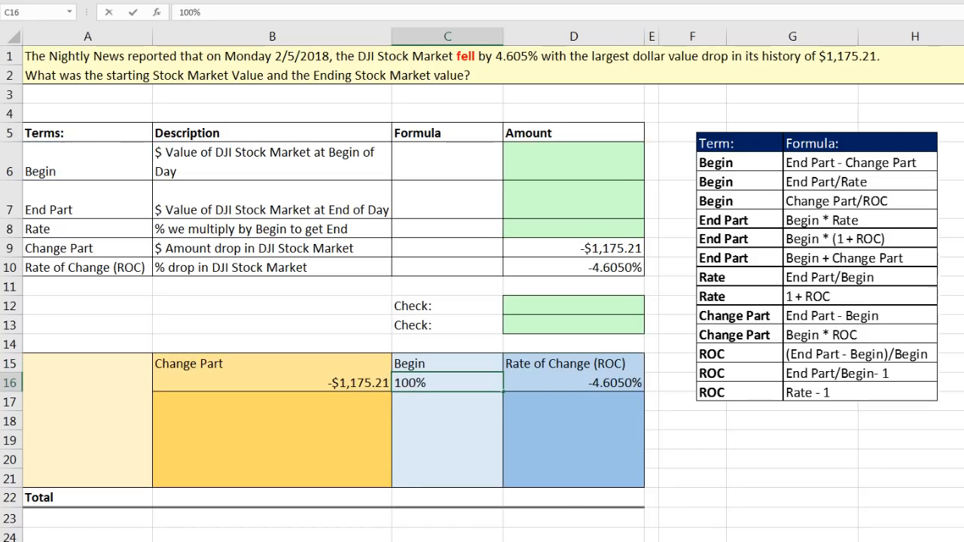
pyautogui.press('Return')
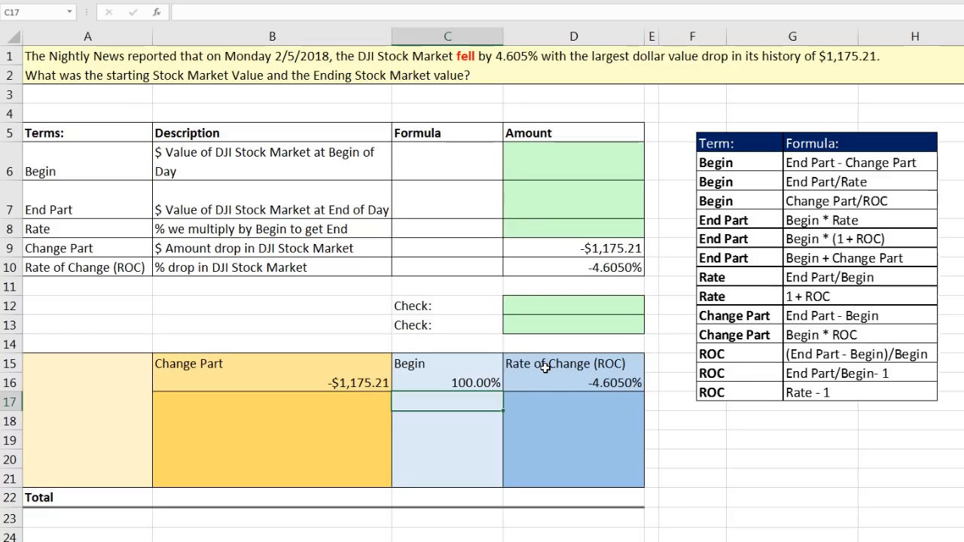
# Fill the lower blue diagram block for Rate, with the label =A8 in D17 and the formula =C16+D16 in D18
pyautogui.click(559, 402)
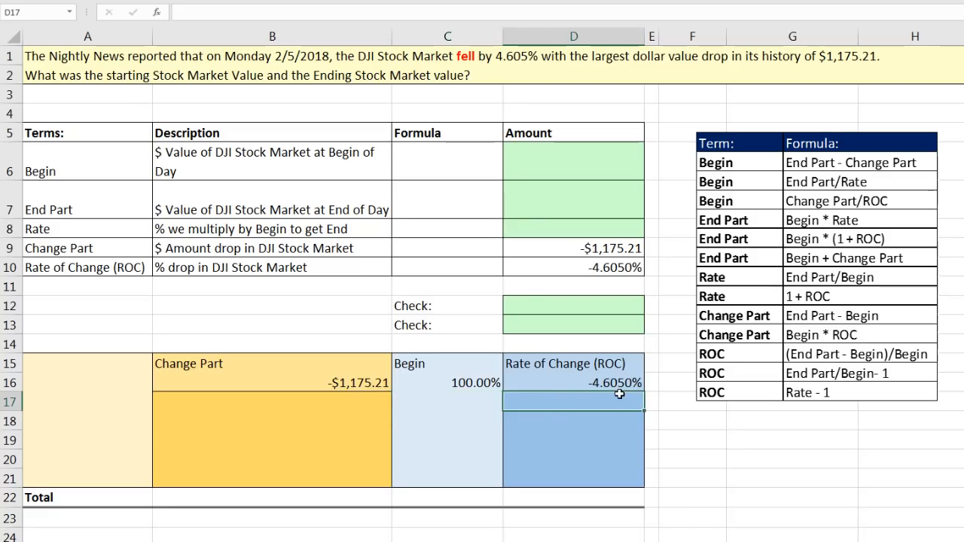
pyautogui.write('=')
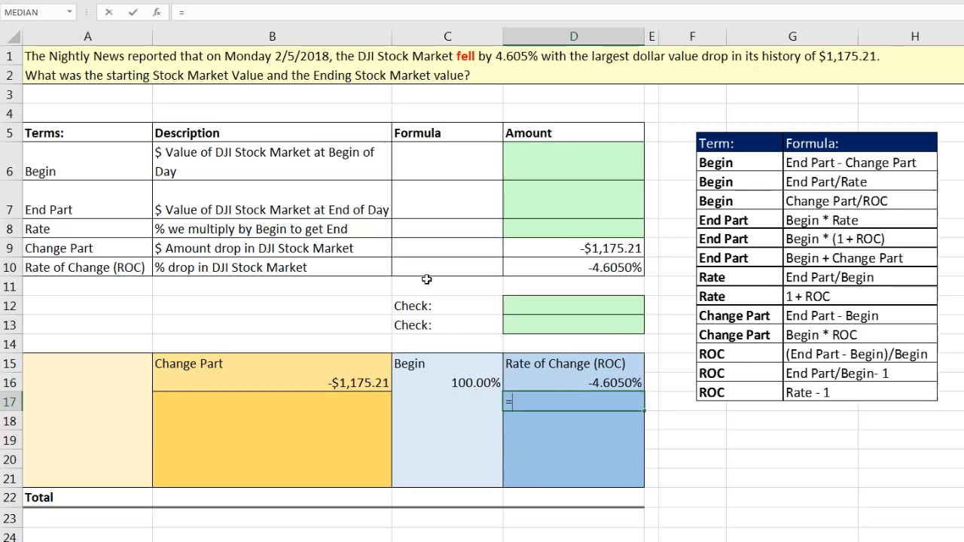
pyautogui.click(62, 222)
pyautogui.press('Return')
pyautogui.write('=')
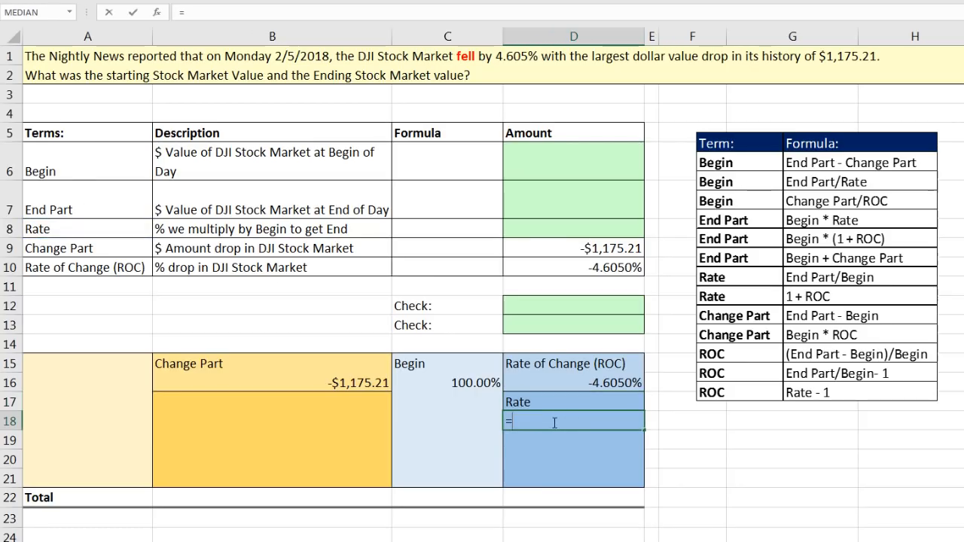
pyautogui.click(484, 384)
pyautogui.write('+')
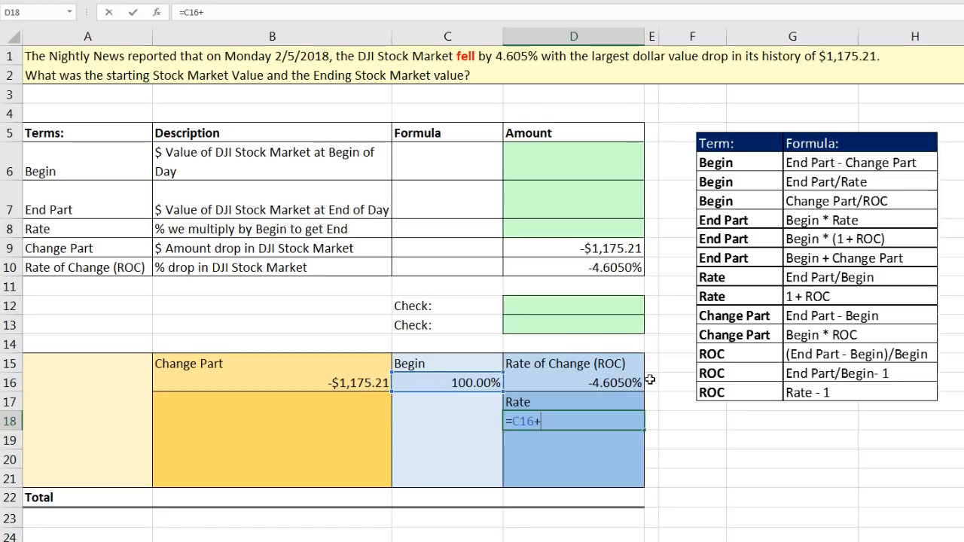
pyautogui.click(586, 384)
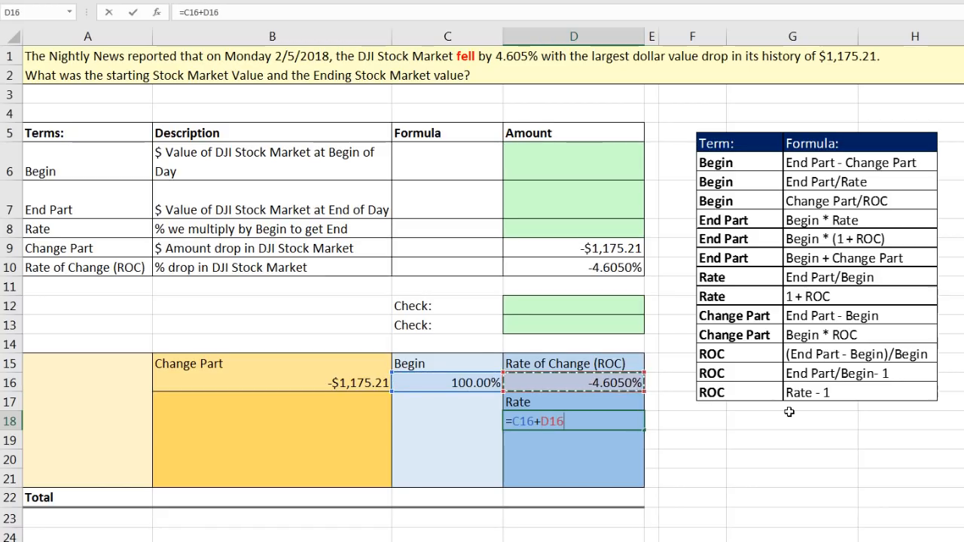
pyautogui.hotkey('ctrl', 'Return')
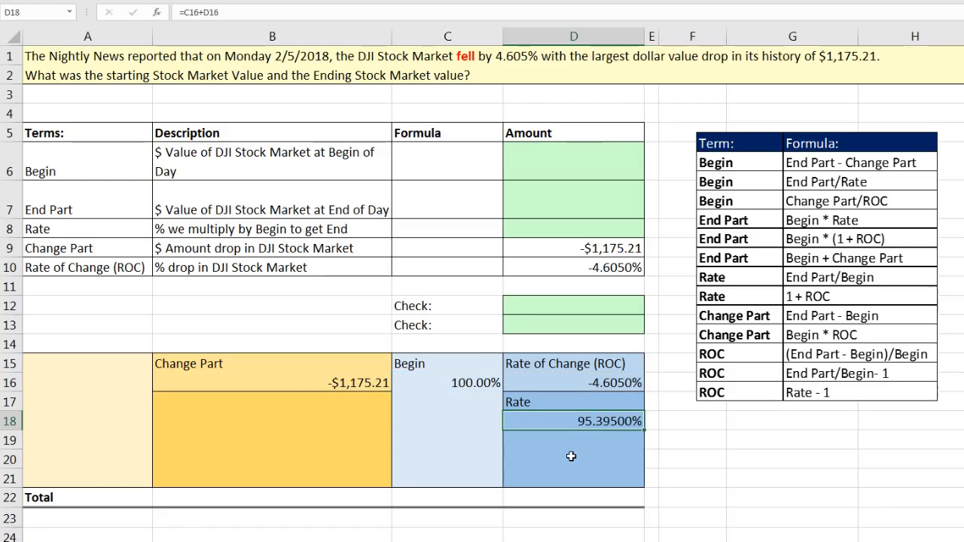
# Compare the associated Change Part and ROC blocks, and fill the Begin block with =A6 in A15 and =B16/D16 in A16
pyautogui.click(320, 359)
pyautogui.moveTo(357, 369); pyautogui.dragTo(340, 379)
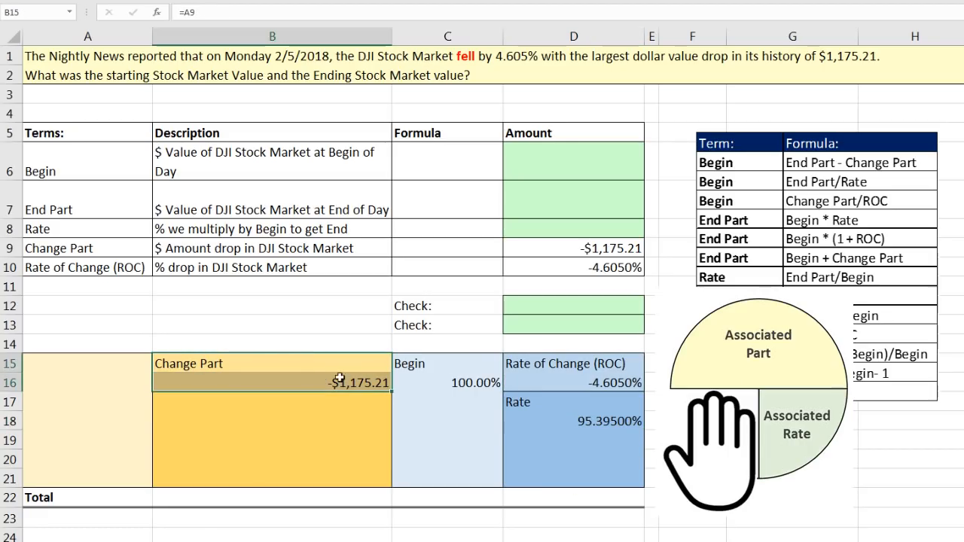
pyautogui.moveTo(577, 365); pyautogui.dragTo(574, 383)
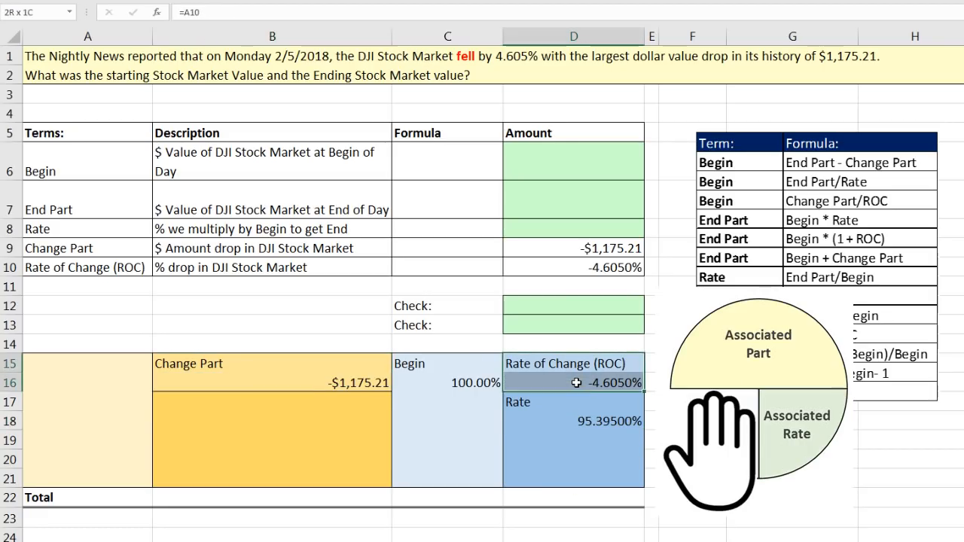
pyautogui.click(128, 366)
pyautogui.write('=')
pyautogui.click(102, 150)
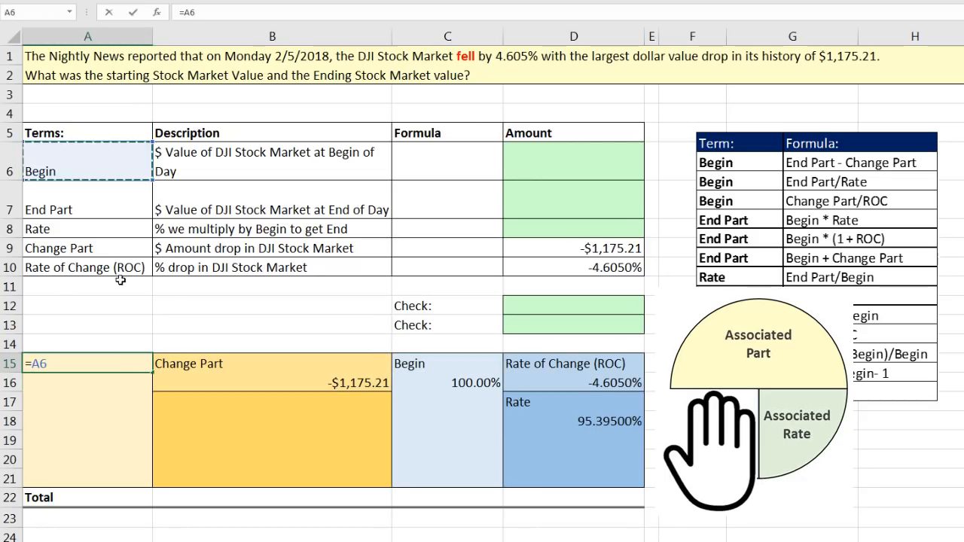
pyautogui.press('Return')
pyautogui.write('=')
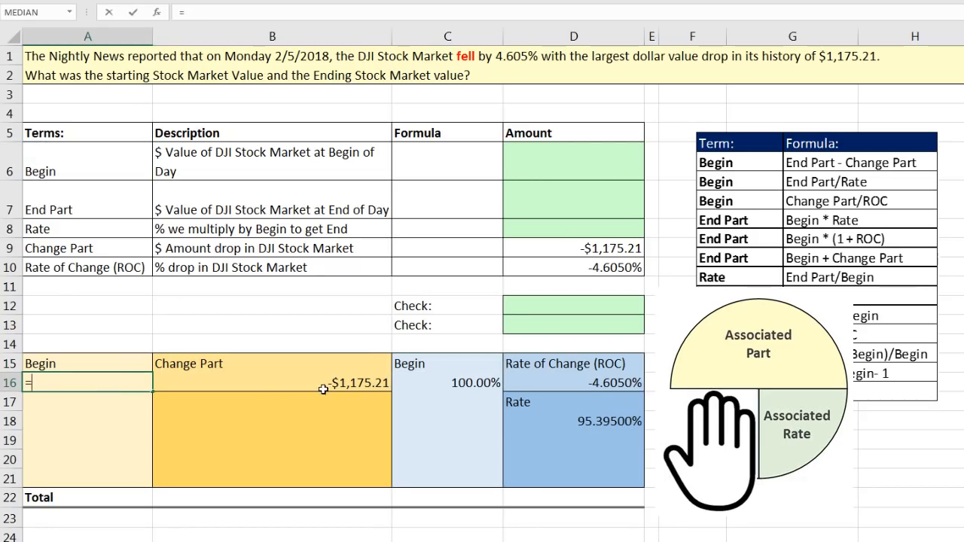
pyautogui.click(324, 386)
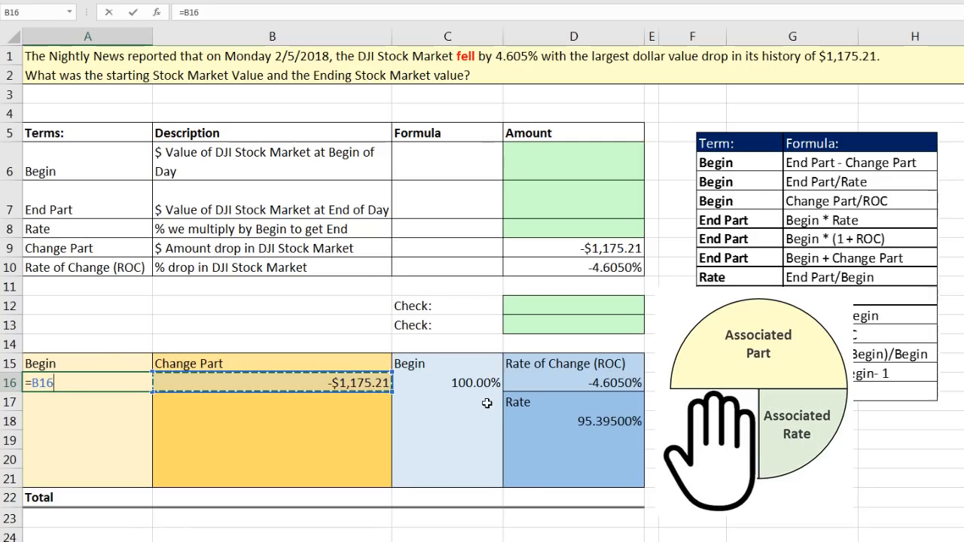
pyautogui.write('/')
pyautogui.click(627, 380)
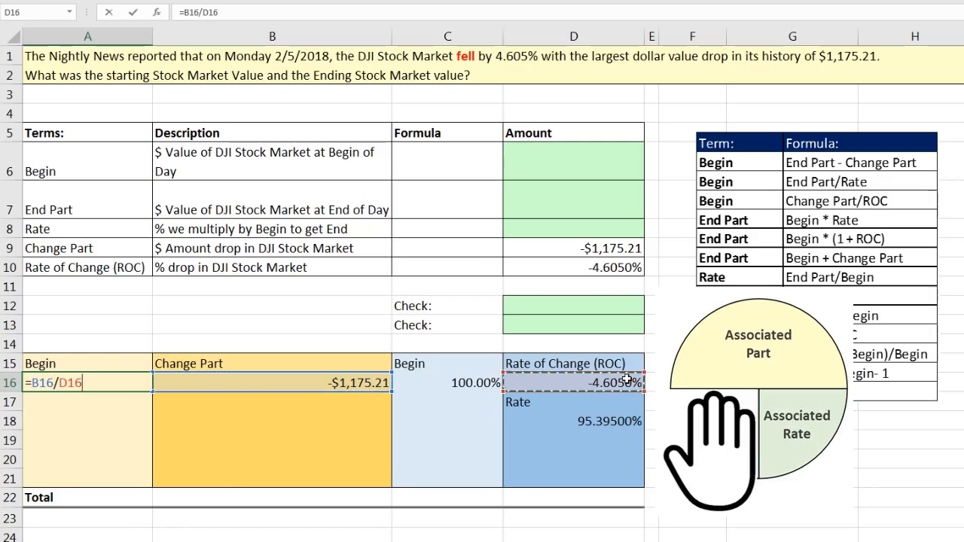
pyautogui.hotkey('ctrl', 'Return')
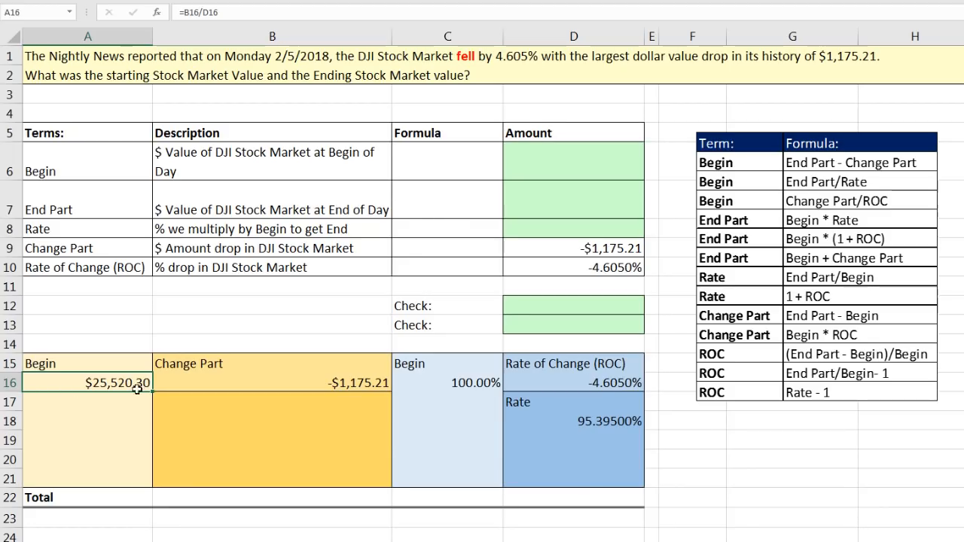
# Complete the Rate row with 1+ ROC in C8 and =1+D10 in D8, and shift the formula reference picture right to uncover column F
pyautogui.click(439, 232)
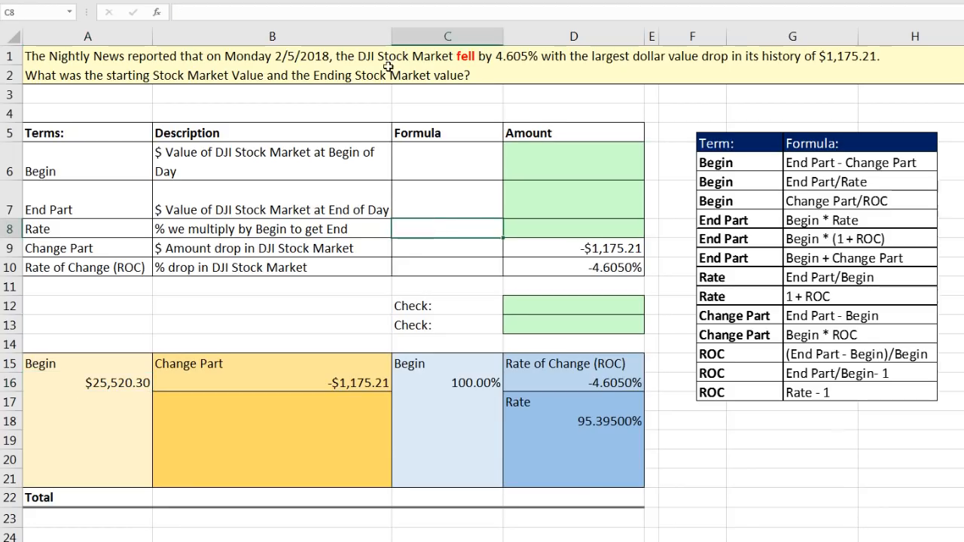
pyautogui.write('1+ ROC')
pyautogui.press('Tab')
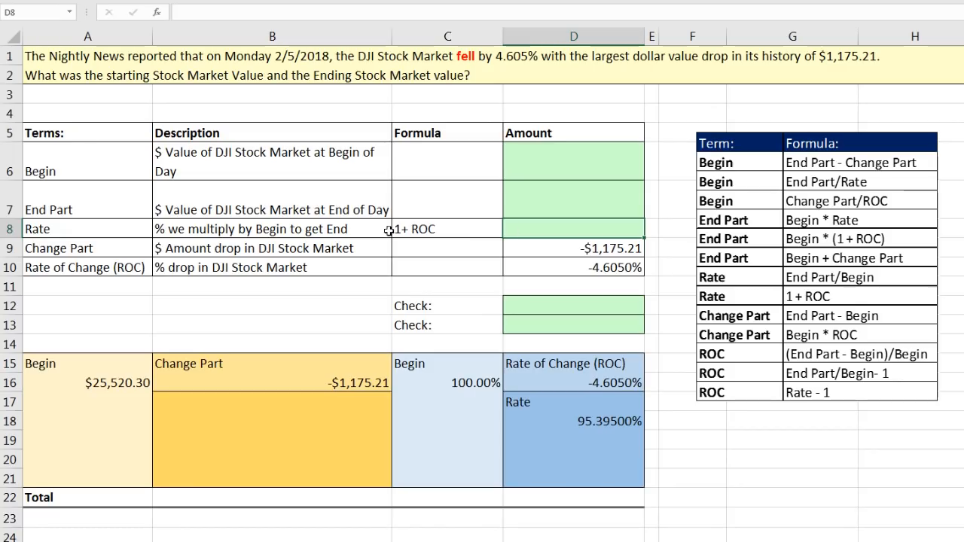
pyautogui.write('=1+')
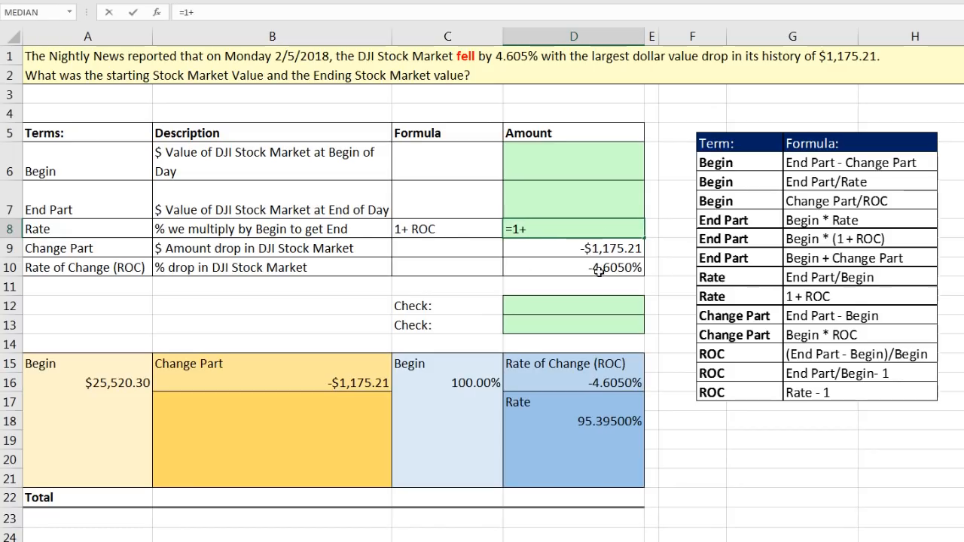
pyautogui.click(606, 267)
pyautogui.hotkey('ctrl', 'Return')
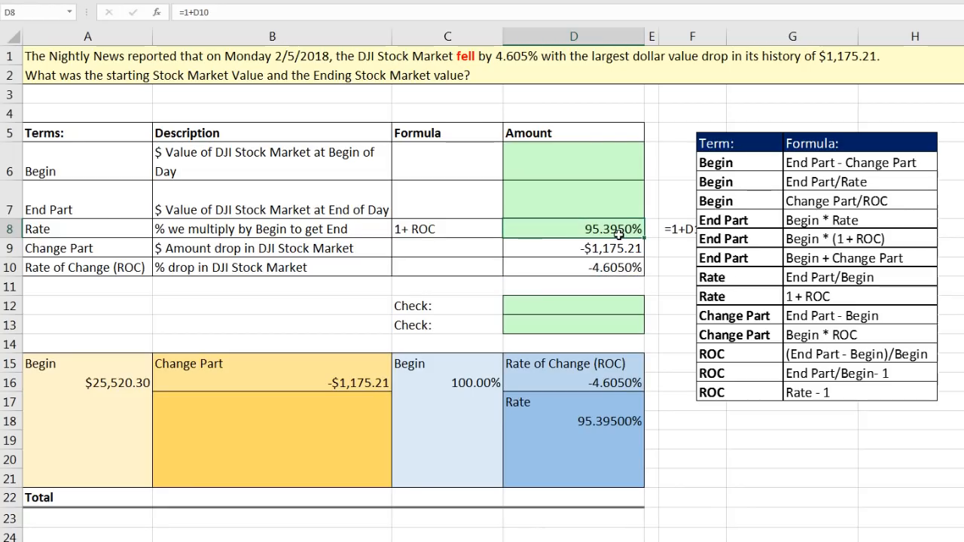
pyautogui.moveTo(732, 146); pyautogui.dragTo(767, 148)
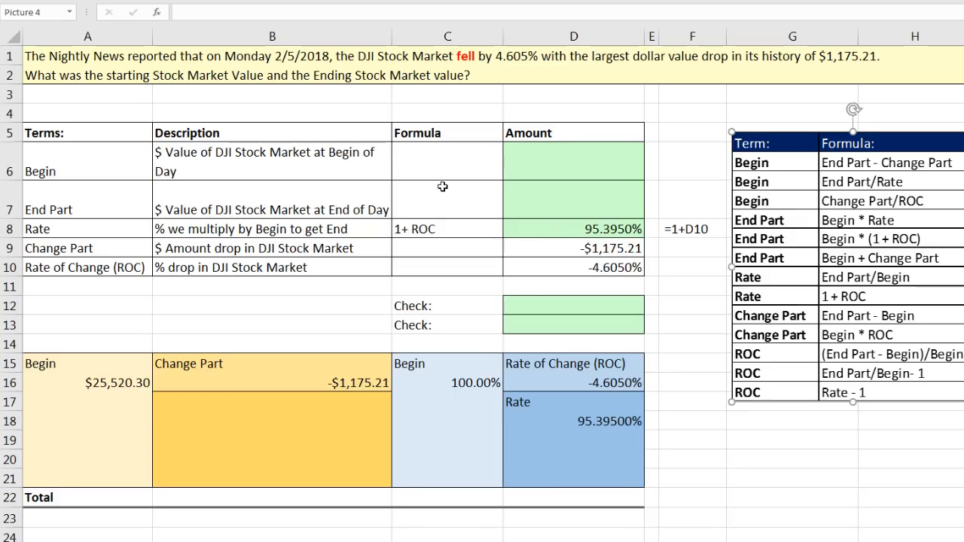
# Complete the Begin row with the formula text Change Part / ROC in C6 and the calculation =D9/D10 in D6
pyautogui.click(430, 168)
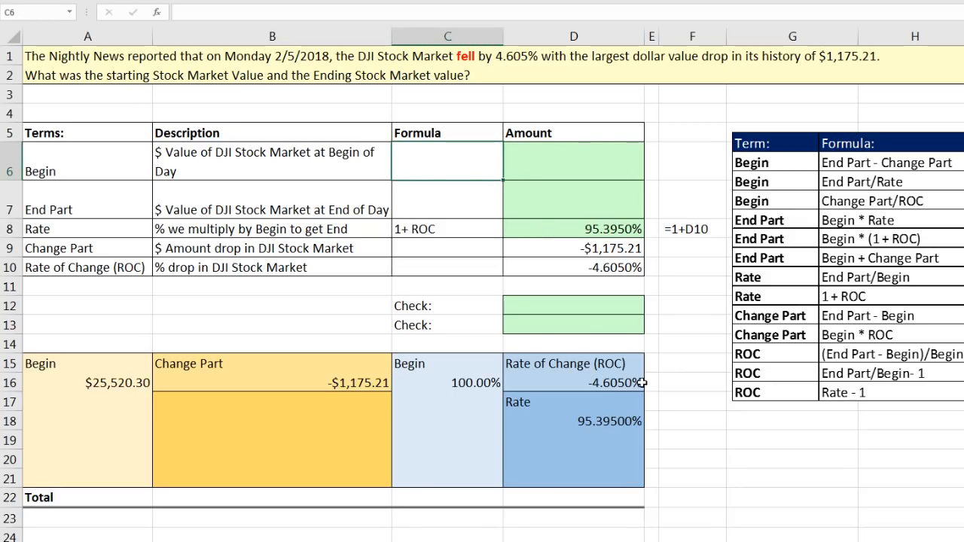
pyautogui.write('Change Part / ROC')
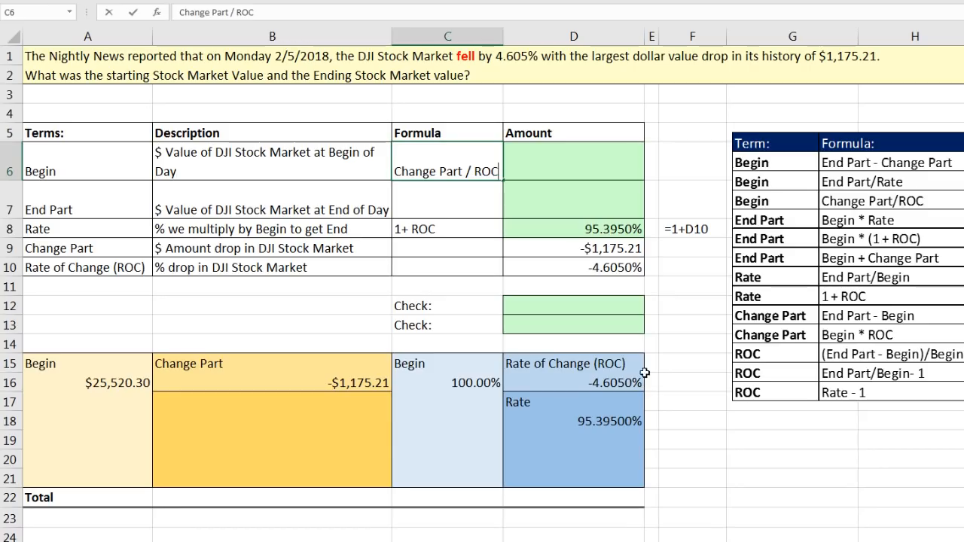
pyautogui.press('Tab')
pyautogui.write('=')
pyautogui.click(578, 249)
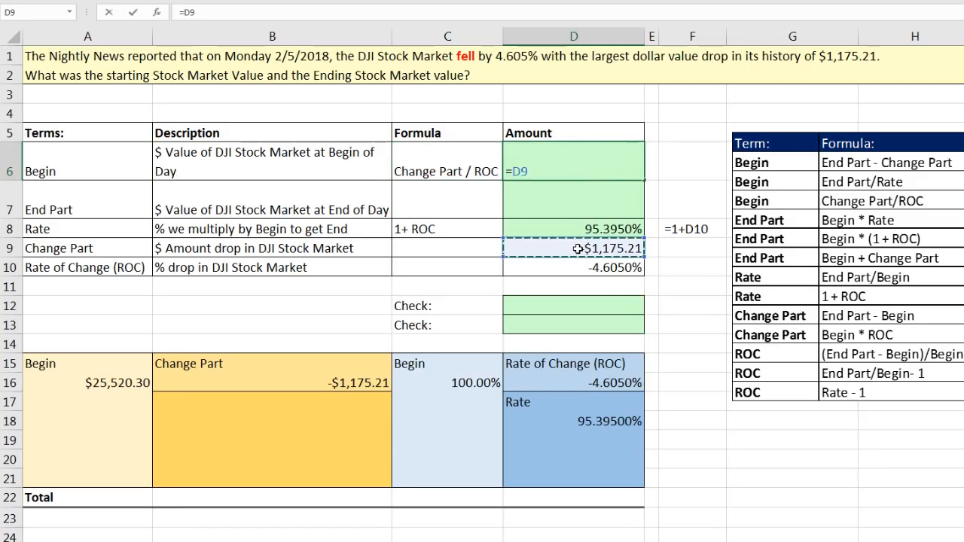
pyautogui.write('/')
pyautogui.click(596, 269)
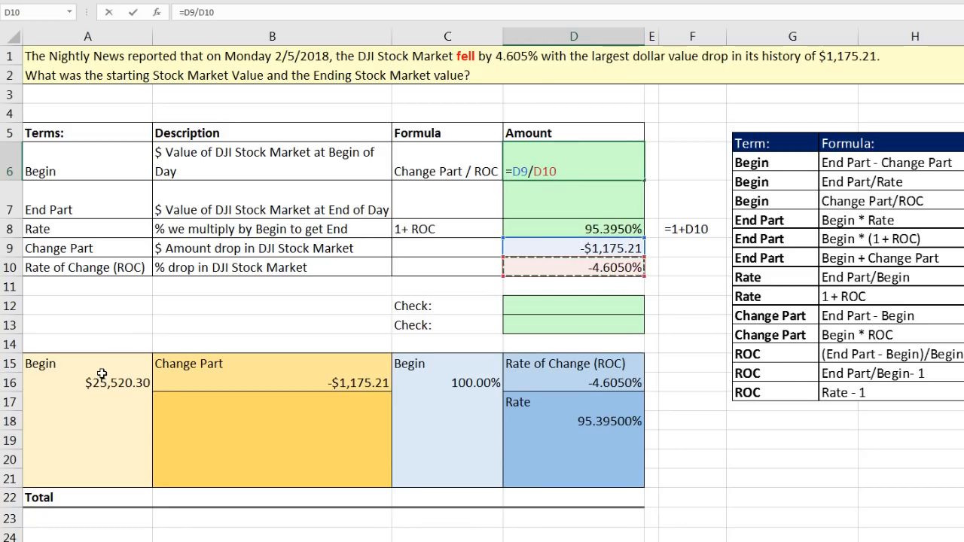
pyautogui.press('Return')
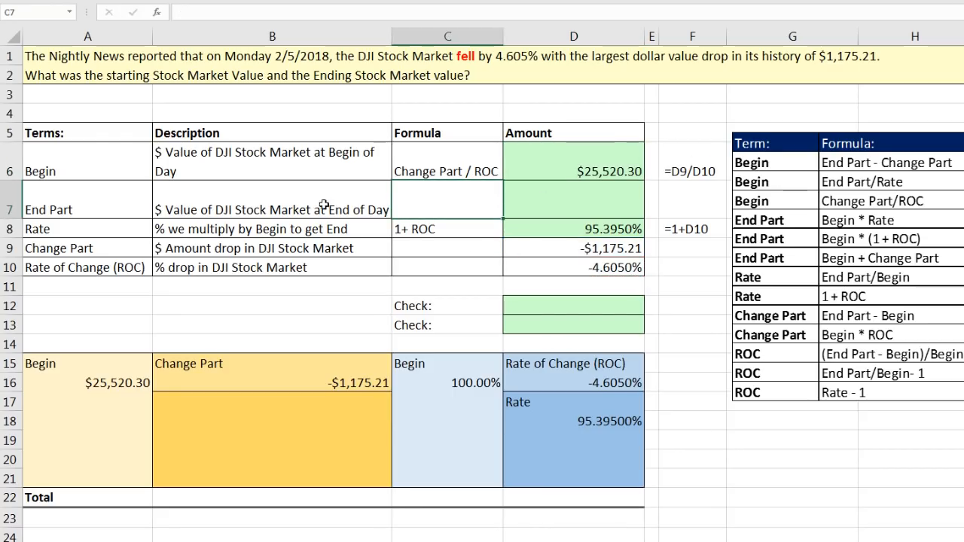
# Complete the End Part row with the formula text Begin * Rate in C7 and the calculation =D6*D8 in D7
pyautogui.write('Begin * Rate')
pyautogui.press('Tab')
pyautogui.write('=')
pyautogui.press('Up')
pyautogui.write('*')
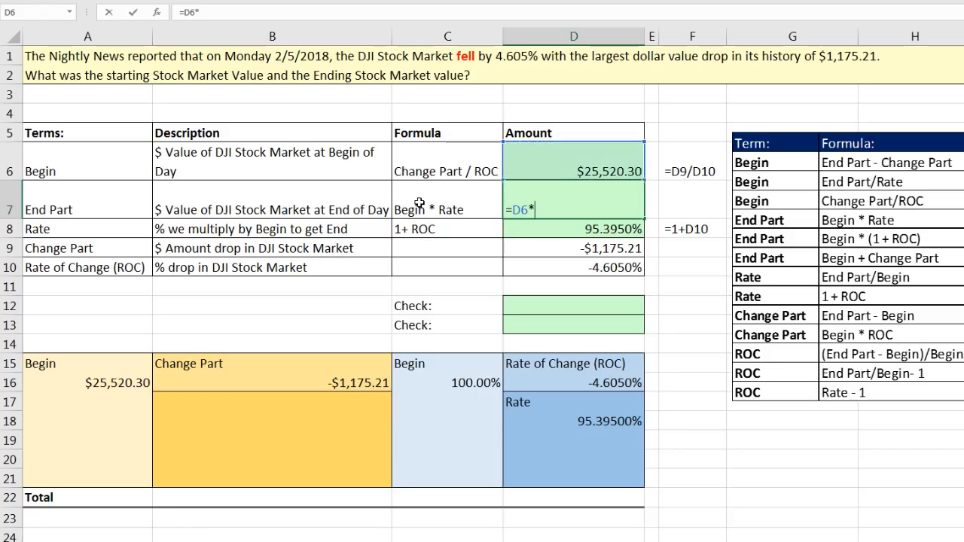
pyautogui.press('Down')
pyautogui.hotkey('ctrl', 'Return')
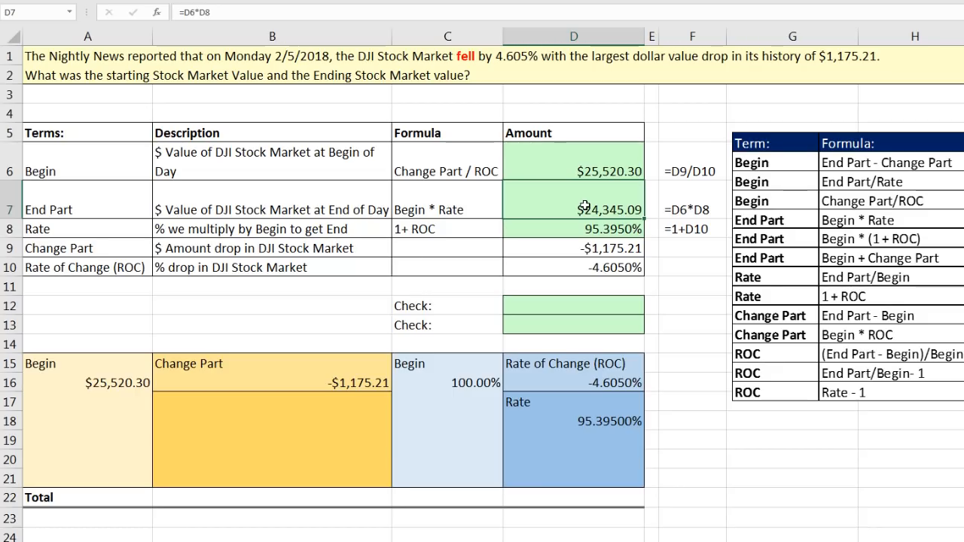
# Fill the lower orange diagram block with the End Part label in B17 and the formula =A16+B16 in B18
pyautogui.click(192, 420)
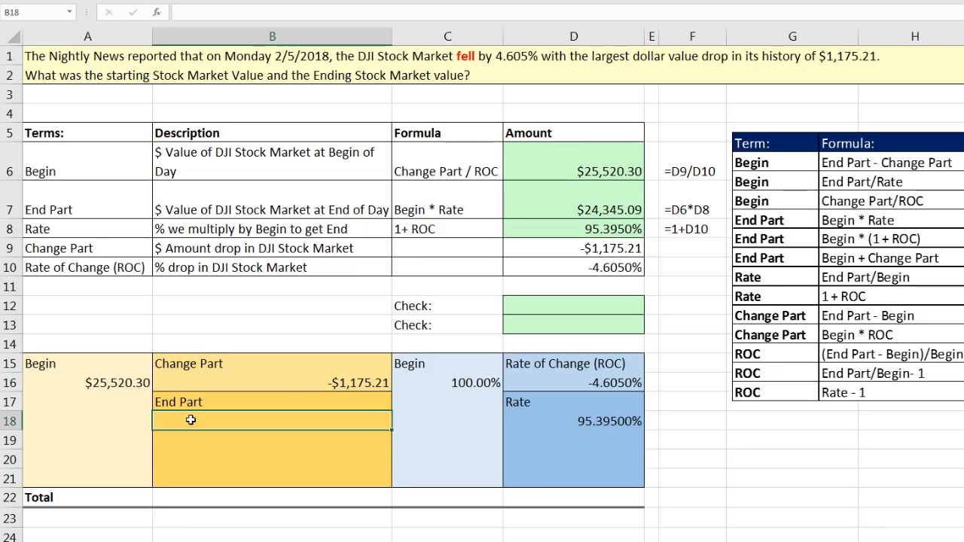
pyautogui.write('=')
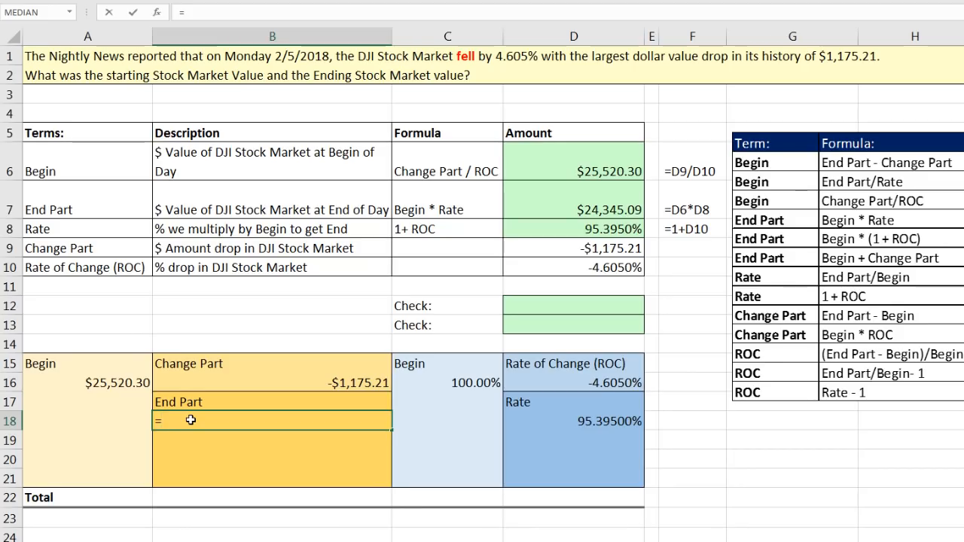
pyautogui.click(109, 384)
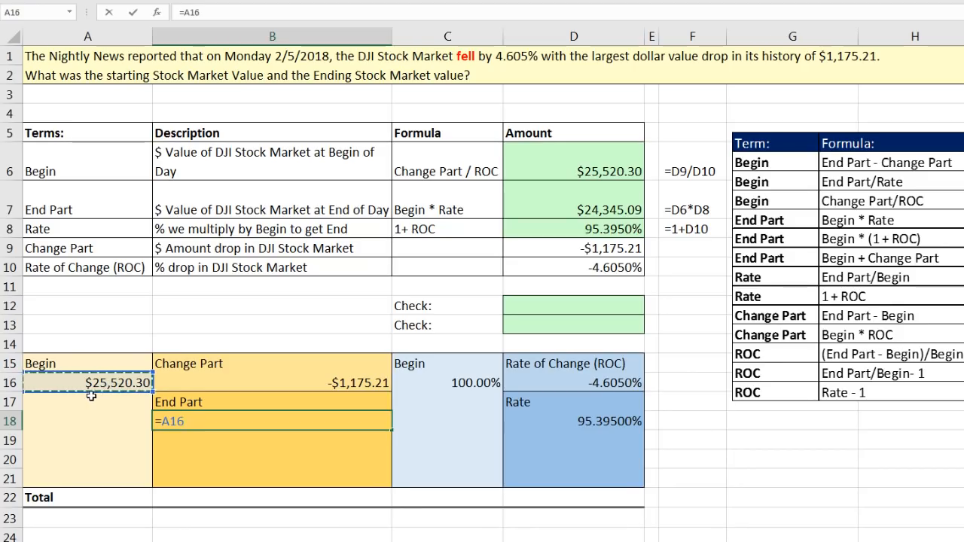
pyautogui.write('+')
pyautogui.click(252, 381)
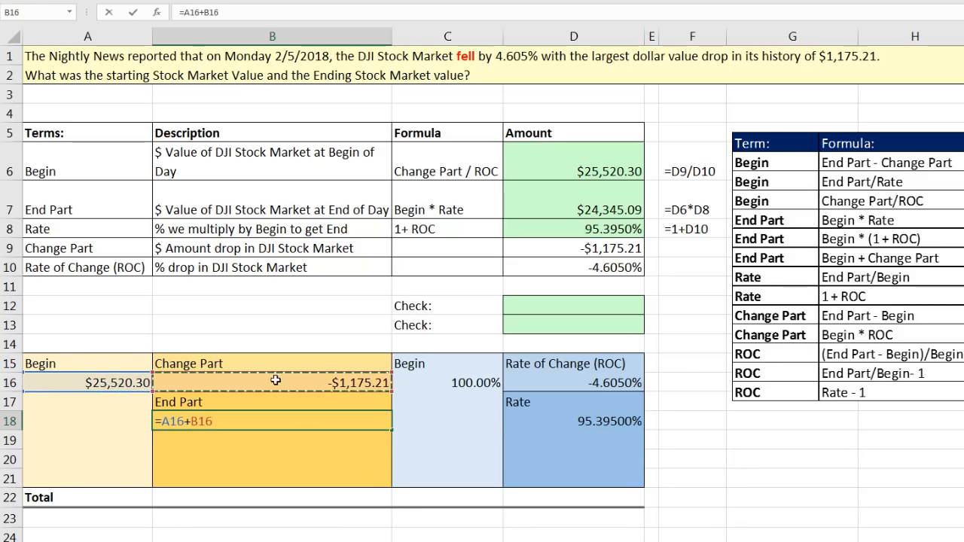
pyautogui.hotkey('ctrl', 'Return')
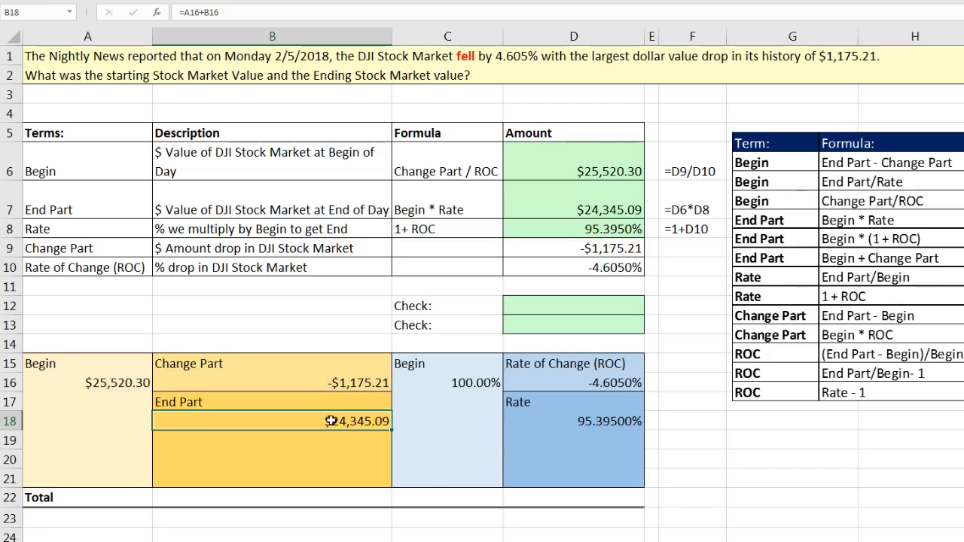
# Review the Begin through Rate of Change amounts in D6:D10 and select cell B12 beside the first check
pyautogui.click(598, 167)
pyautogui.moveTo(599, 196); pyautogui.dragTo(572, 268)
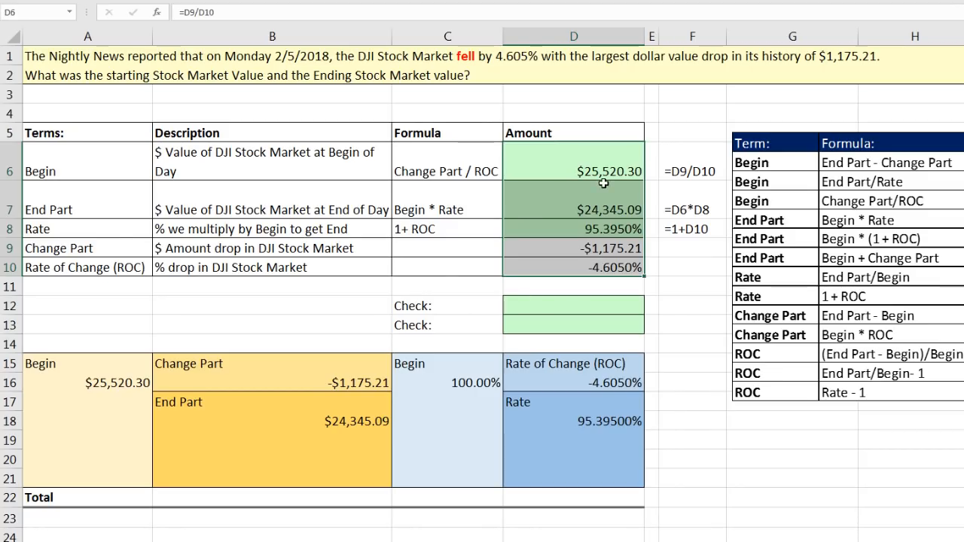
pyautogui.click(370, 304)
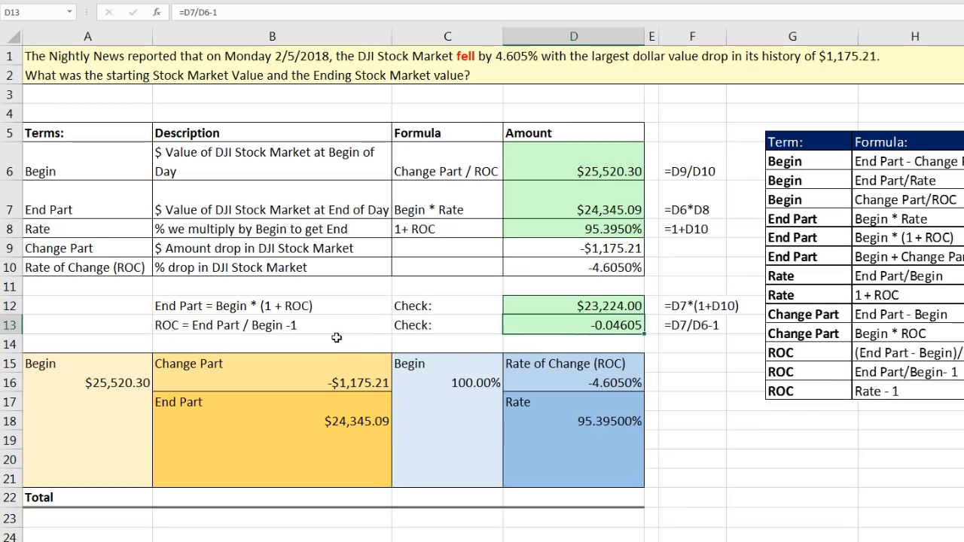
# Open the Ex(2) worksheet, look over the Begin and End Part terms, and select the Begin amount cell D6
pyautogui.press('Return')
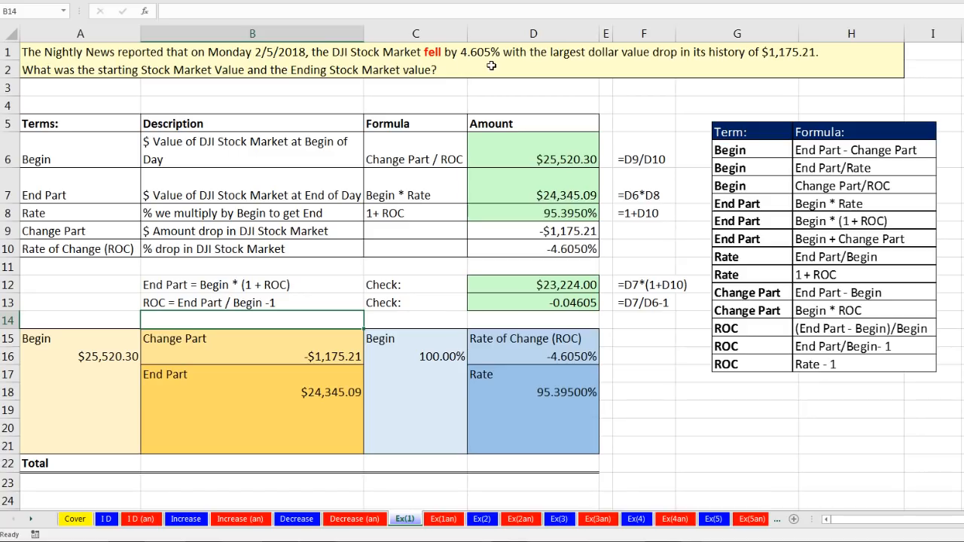
pyautogui.click(482, 519)
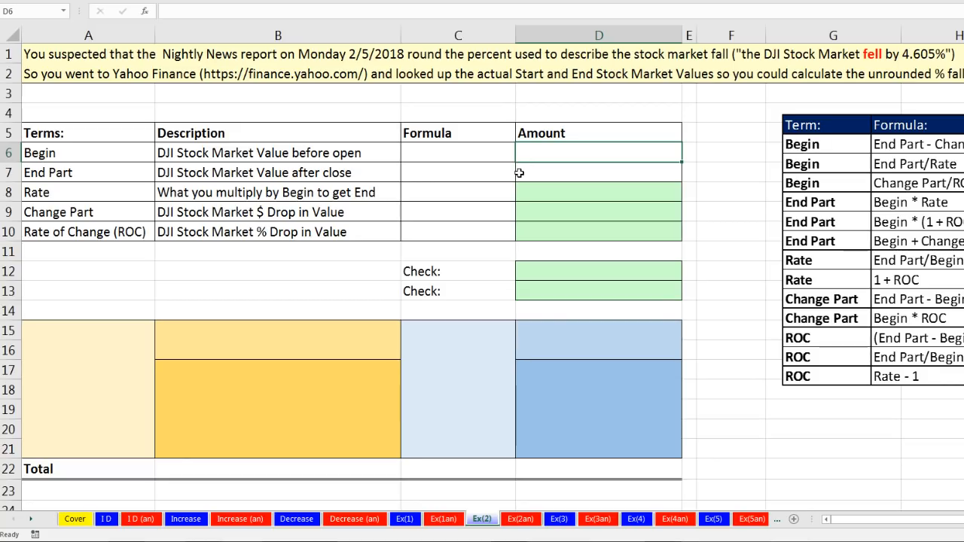
pyautogui.click(109, 153)
pyautogui.click(111, 174)
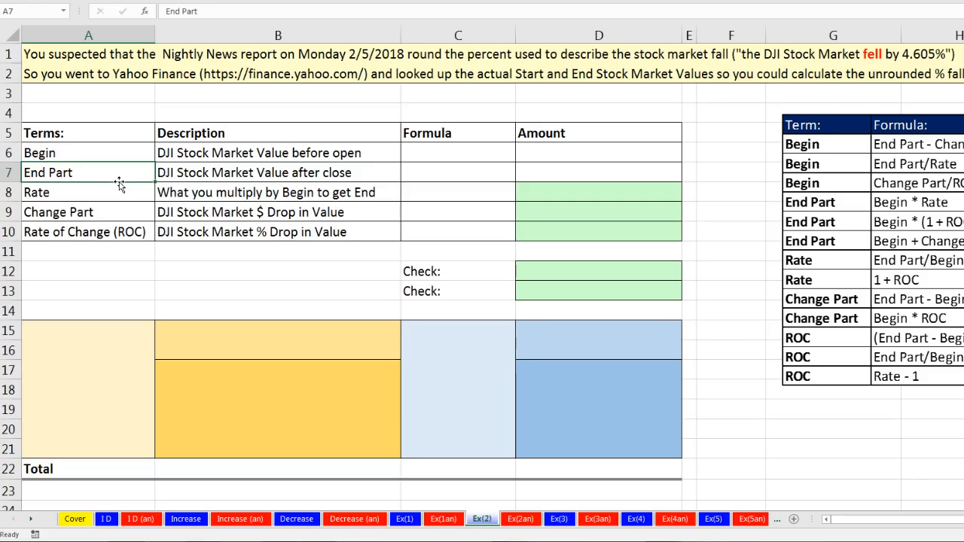
pyautogui.click(565, 158)
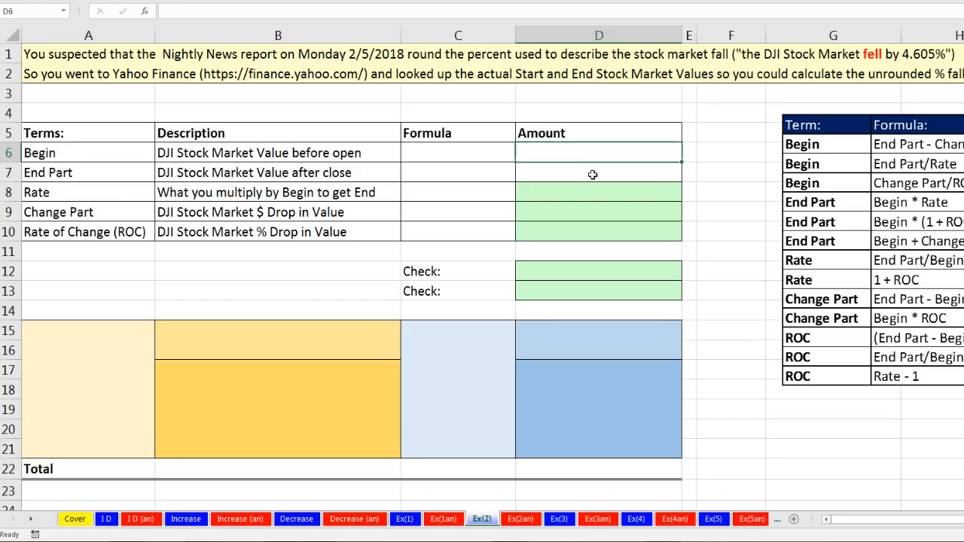
# Switch to the browser and open the Dow 30 historical price data on Yahoo Finance
pyautogui.hotkey('alt', 'Tab')
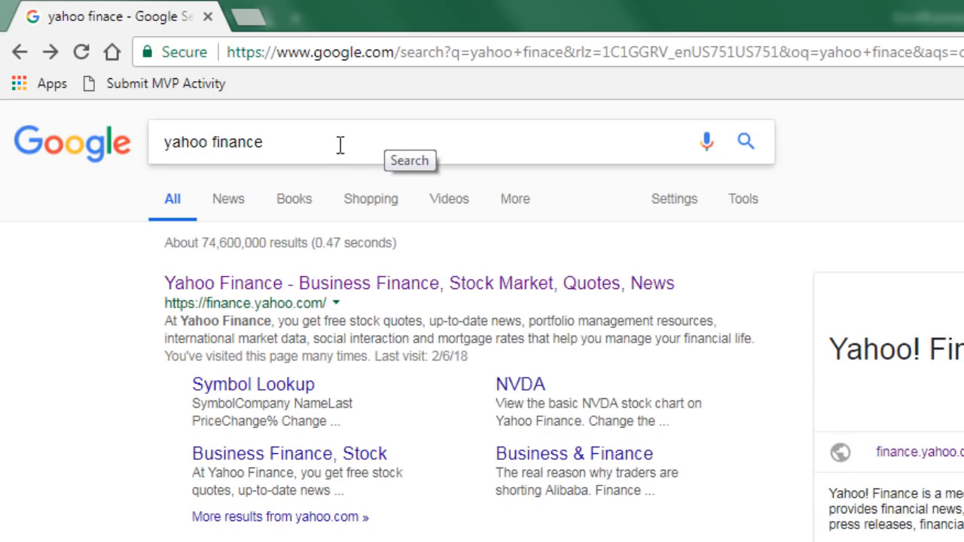
pyautogui.click(284, 290)
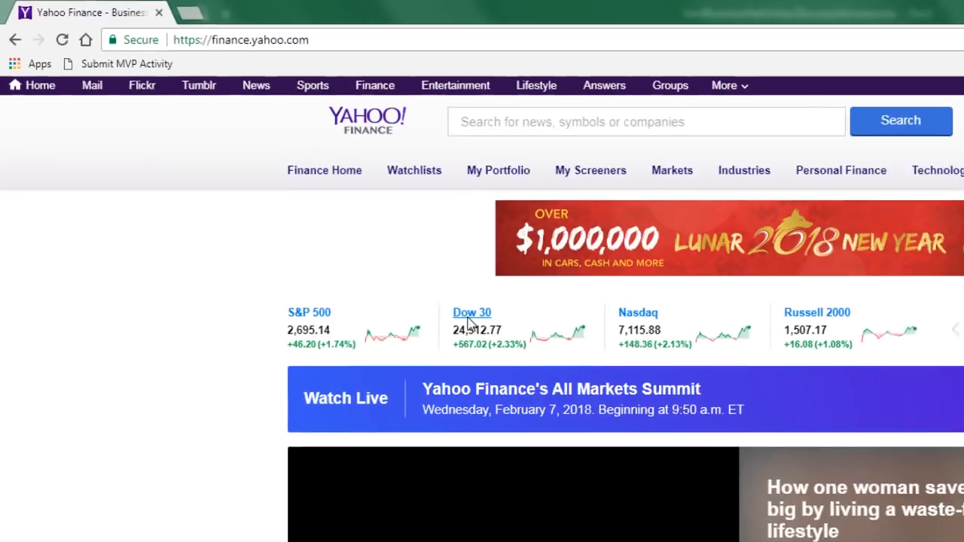
pyautogui.click(467, 317)
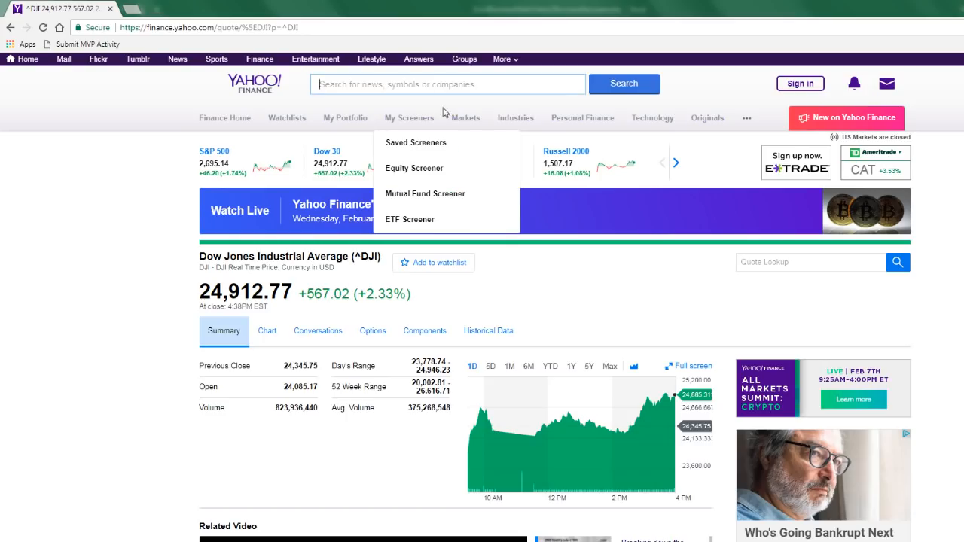
pyautogui.click(493, 335)
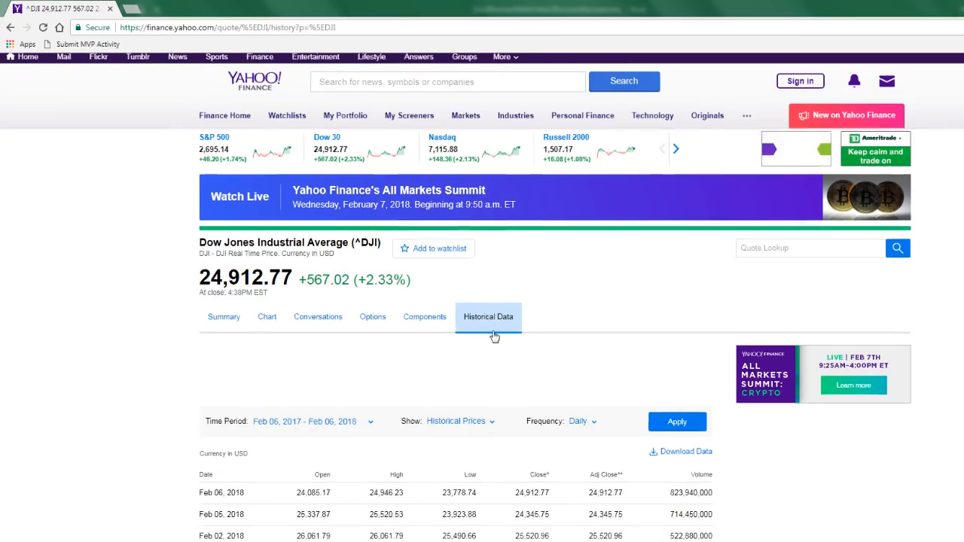
pyautogui.scroll(-3, 495, 338)
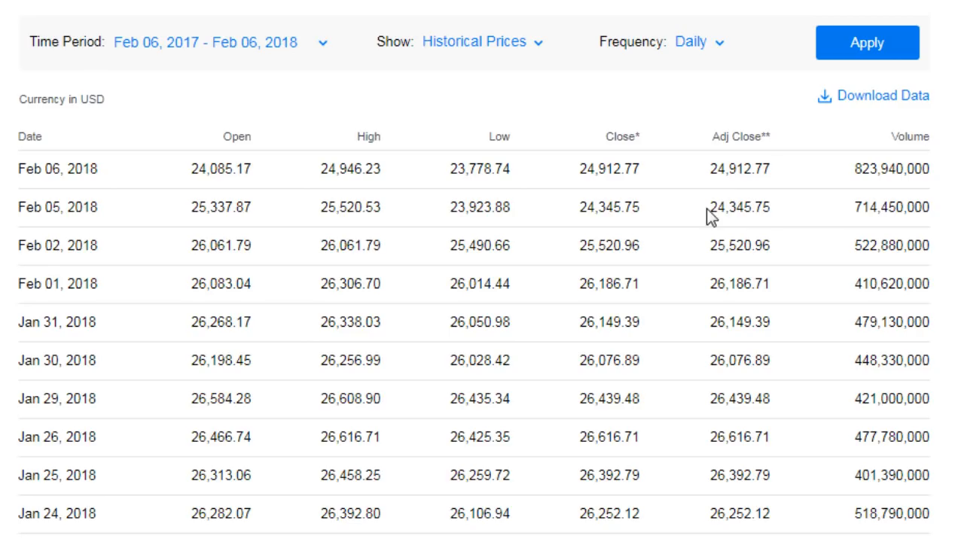
# Copy the Feb 05, 2018 adjusted close of 24,345.75 into the End Part amount in D7 of the Excel sheet
pyautogui.moveTo(712, 208); pyautogui.dragTo(772, 213)
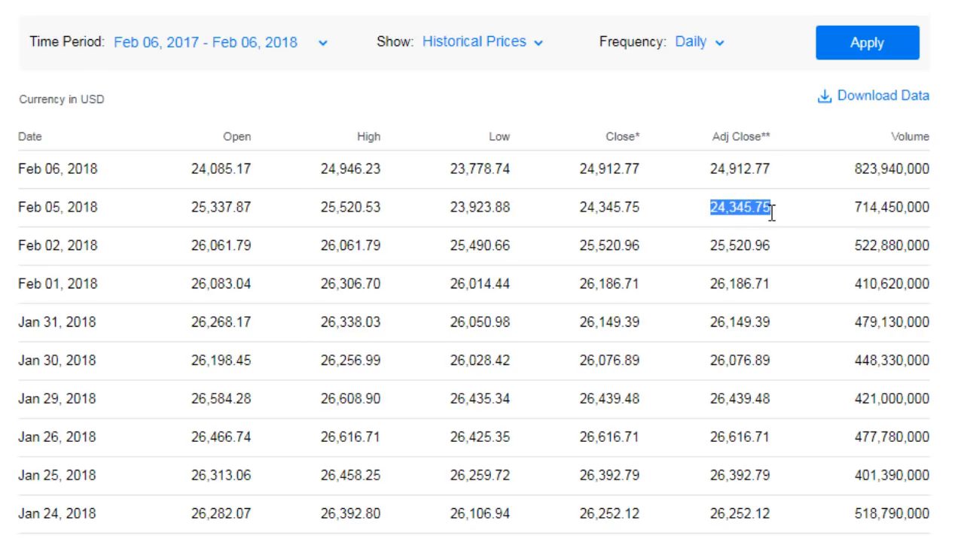
pyautogui.hotkey('ctrl', 'c')
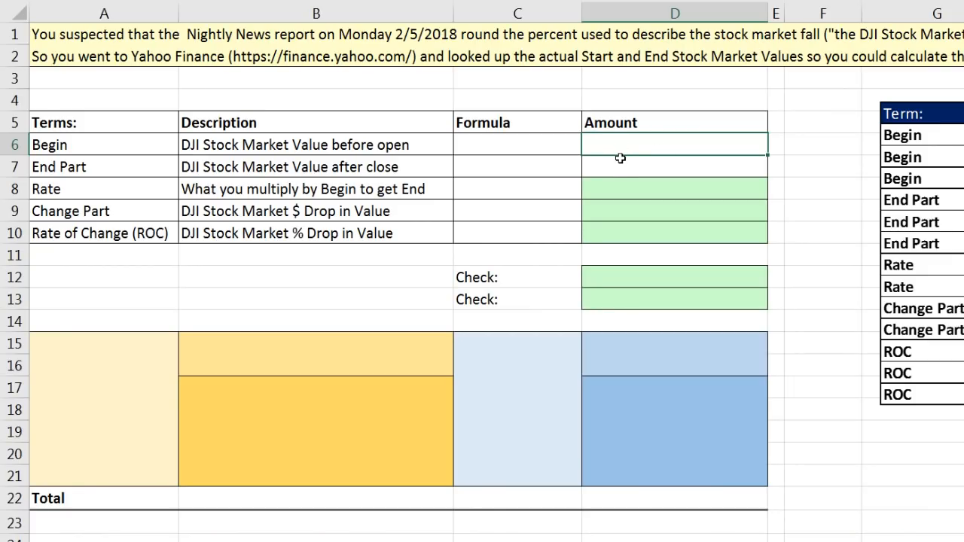
pyautogui.doubleClick(607, 166)
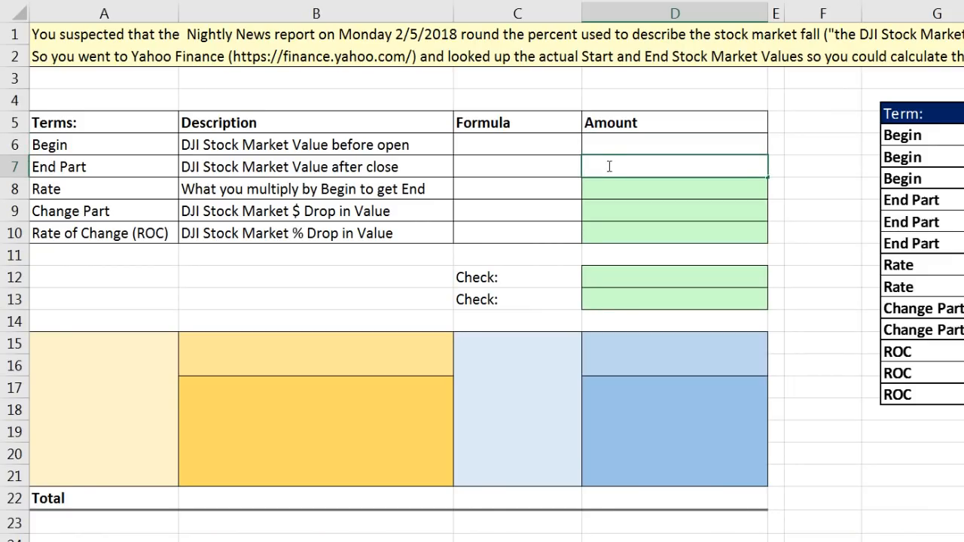
pyautogui.hotkey('ctrl', 'v')
# Copy the Feb 02, 2018 adjusted close of 25,520.96 from Yahoo Finance into the Begin amount in D6 as a number
pyautogui.click(638, 144)
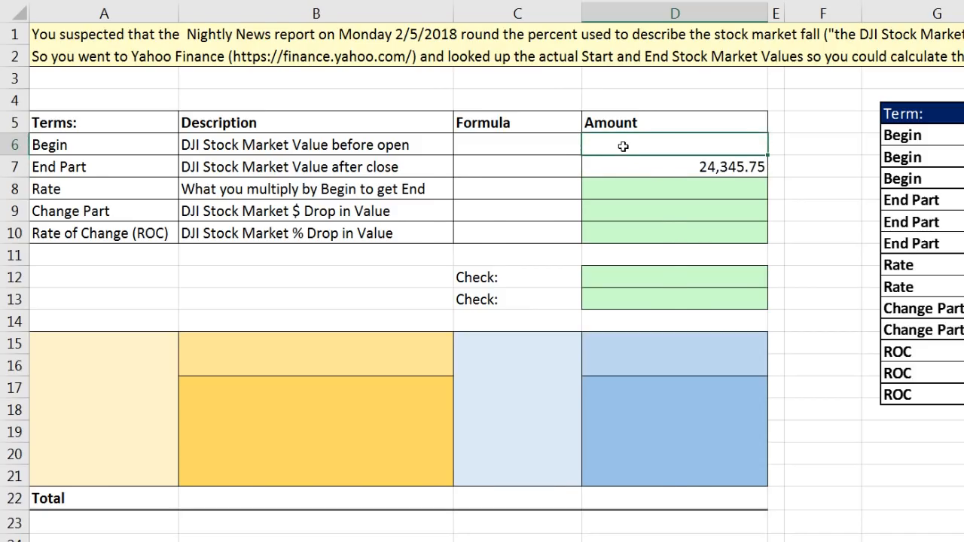
pyautogui.hotkey('alt', 'Tab')
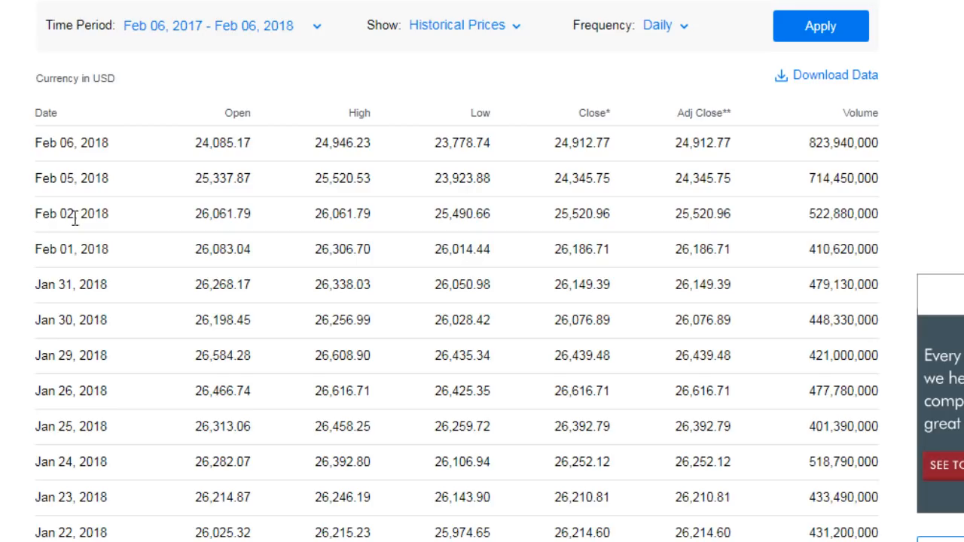
pyautogui.moveTo(676, 217); pyautogui.dragTo(740, 223)
pyautogui.hotkey('ctrl', 'c')
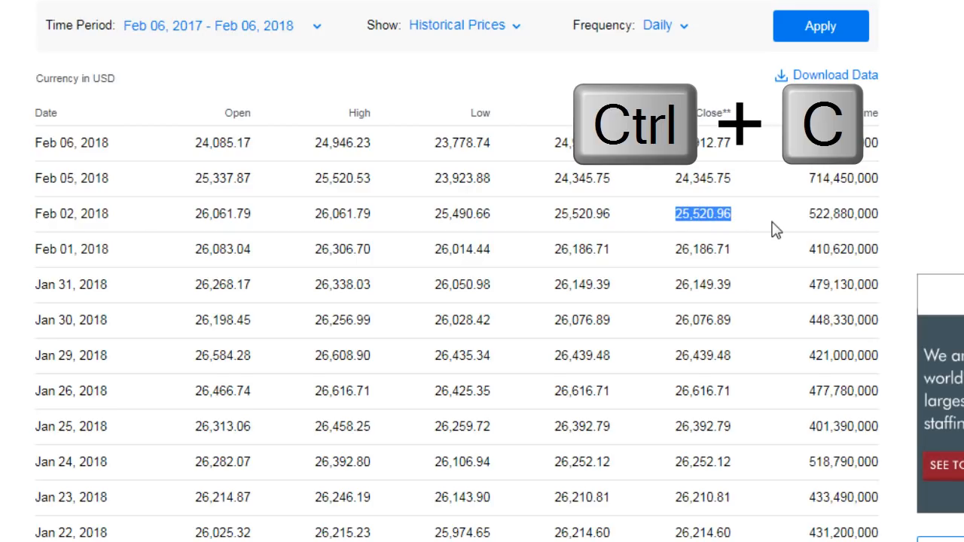
pyautogui.hotkey('alt', 'Tab')
pyautogui.doubleClick(666, 140)
pyautogui.hotkey('ctrl', 'v')
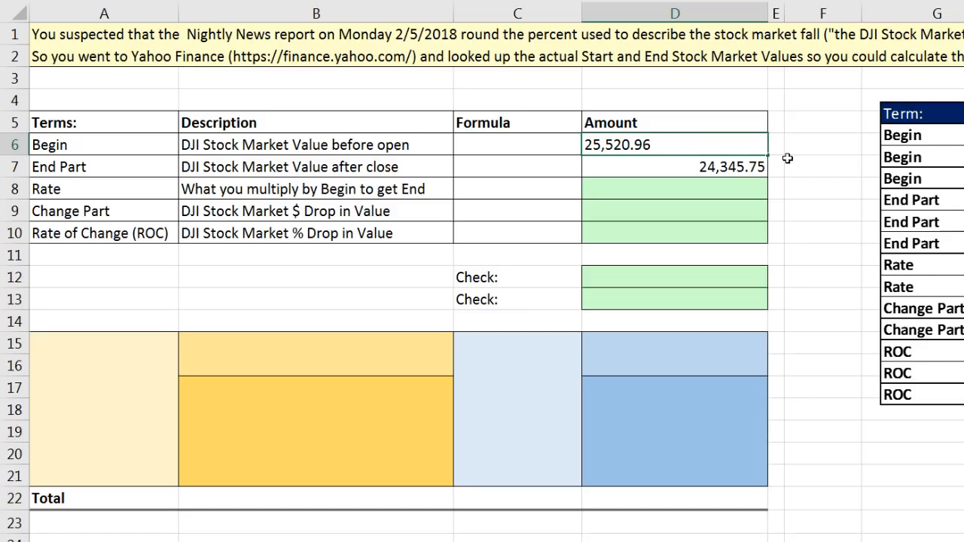
pyautogui.press('Return')
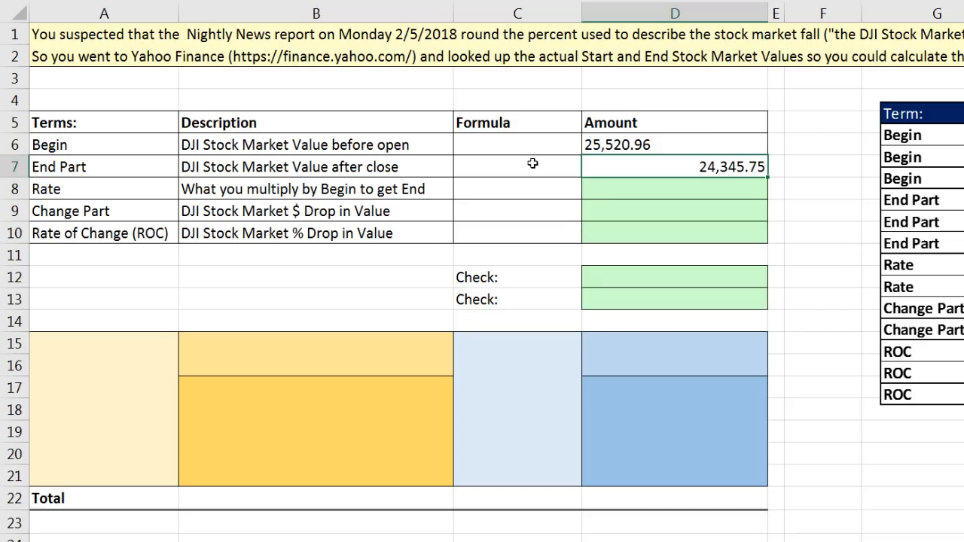
pyautogui.click(686, 149)
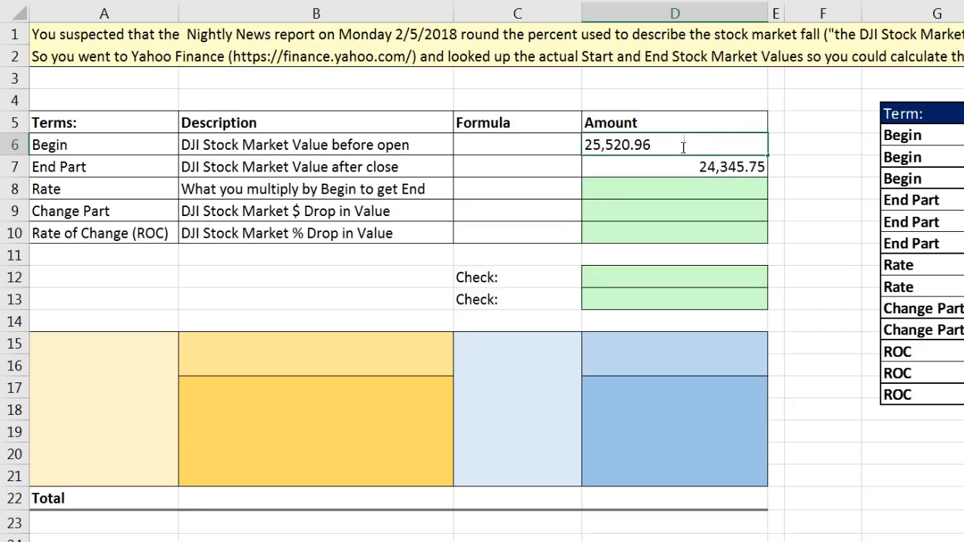
pyautogui.press('Return')
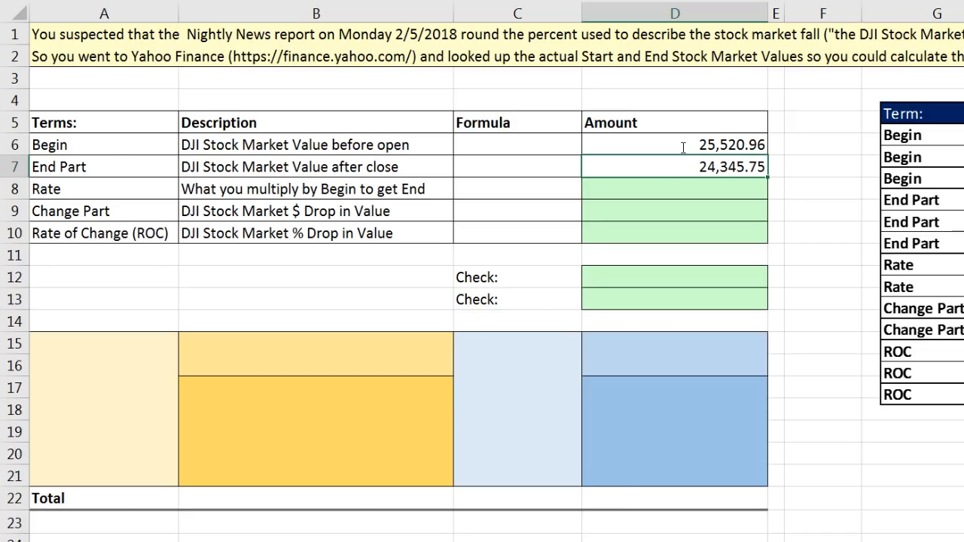
# Complete the Rate row with the formula text End Part / Begin in C8 and the calculation =D7/D6 in D8
pyautogui.click(503, 188)
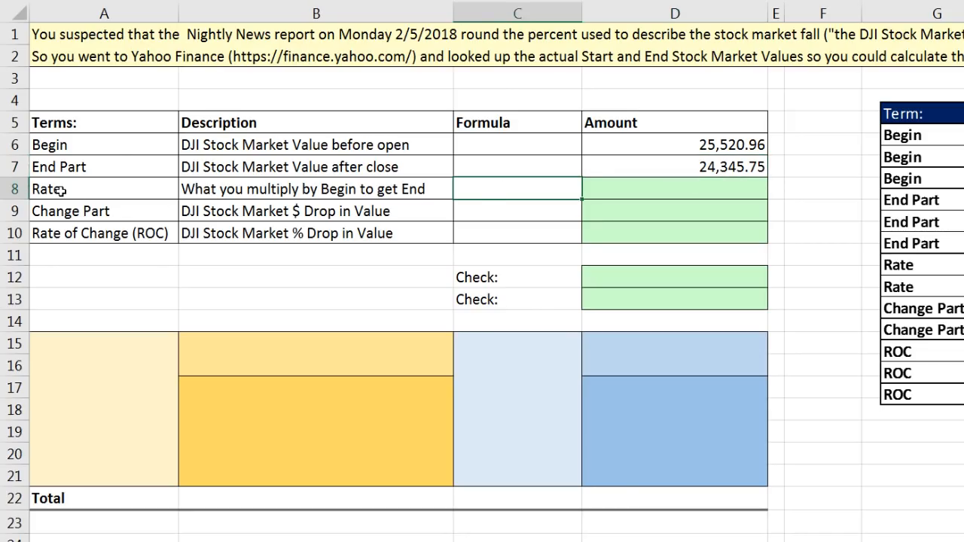
pyautogui.write('End Part / Begin')
pyautogui.press('Tab')
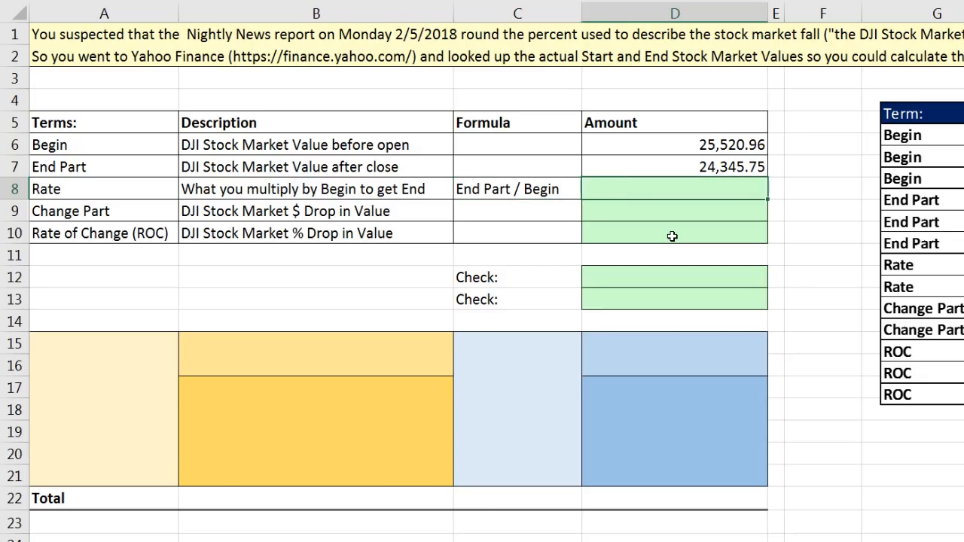
pyautogui.write('=')
pyautogui.press('Up')
pyautogui.write('/')
pyautogui.press('Up')
pyautogui.press('Up')
pyautogui.press('Return')
# Complete the Rate of Change row with the formula text Rate - 1 in C10 and the calculation =D8-1 in D10
pyautogui.press('Left')
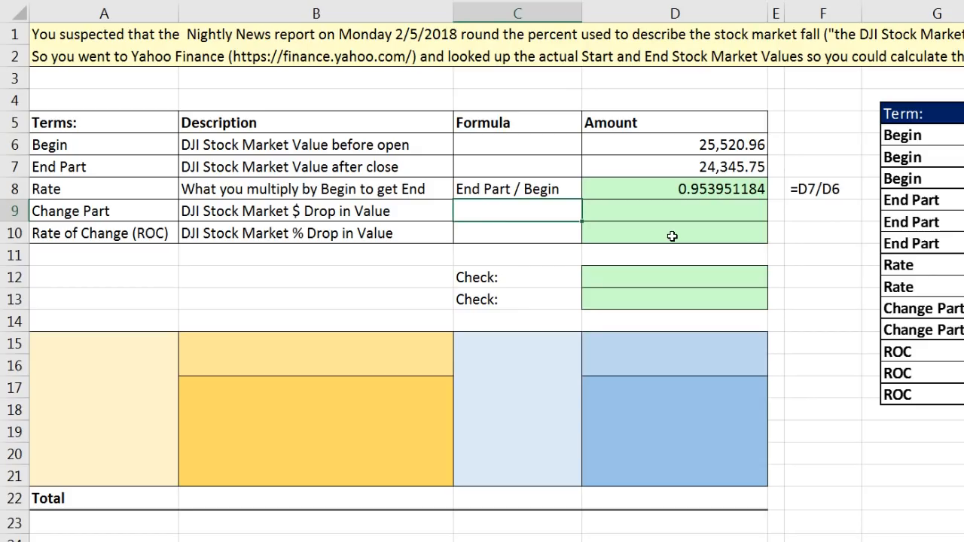
pyautogui.press('Down')
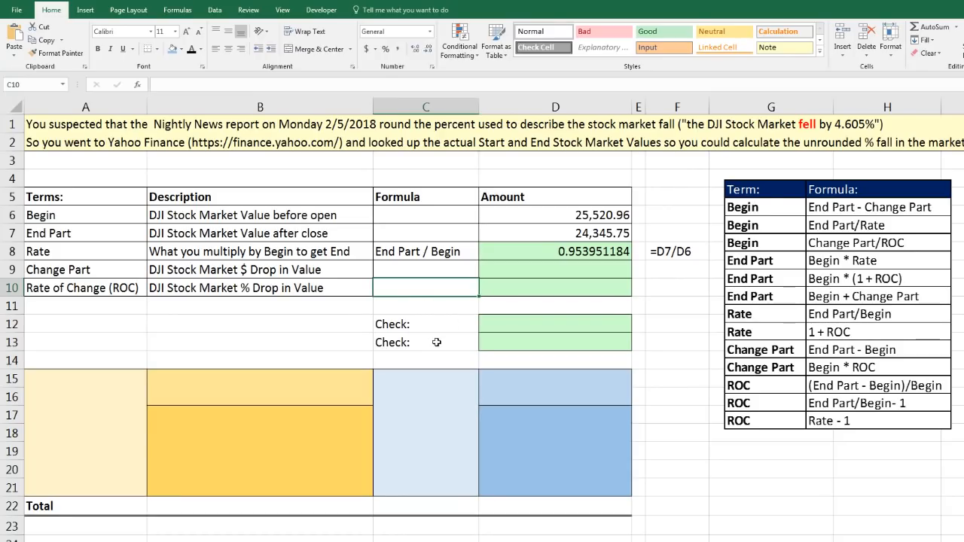
pyautogui.write('Rate ')
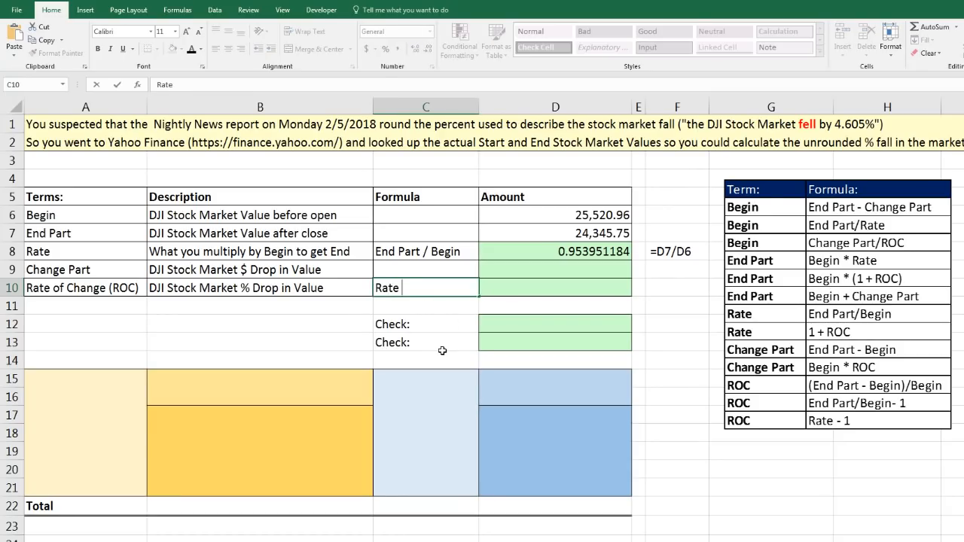
pyautogui.write('- 1')
pyautogui.click(546, 292)
pyautogui.write('=')
pyautogui.press('Up')
pyautogui.press('Up')
pyautogui.write('-')
pyautogui.hotkey('ctrl', 'Return')
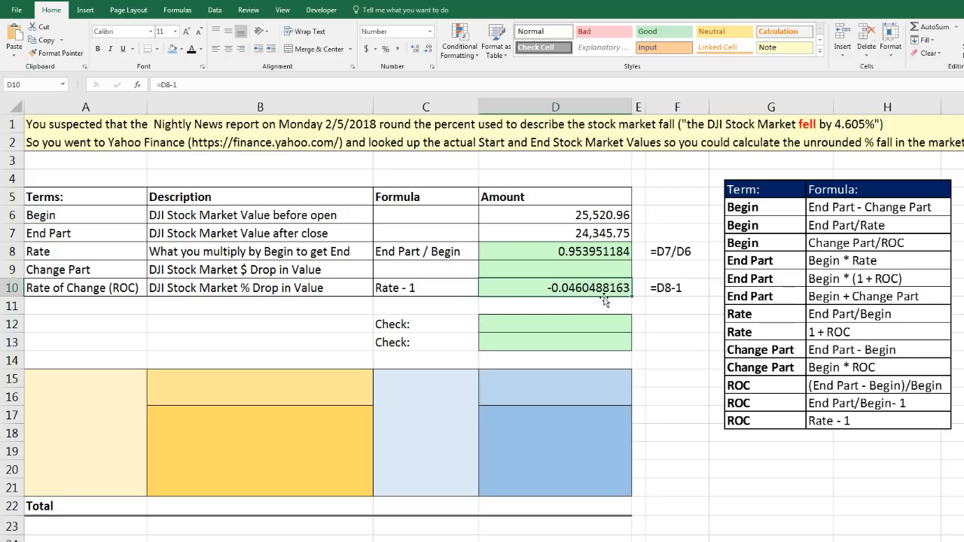
# Complete the Change Part row with the formula text Begin * ROC in C9 and the calculation =D6*D10 in D9
pyautogui.press('Up')
pyautogui.click(419, 273)
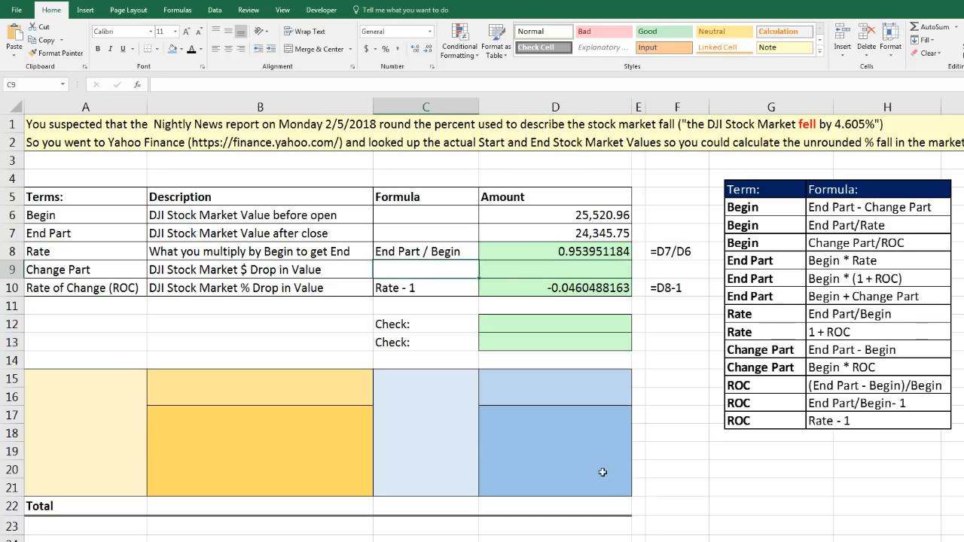
pyautogui.write('Begin * ROC')
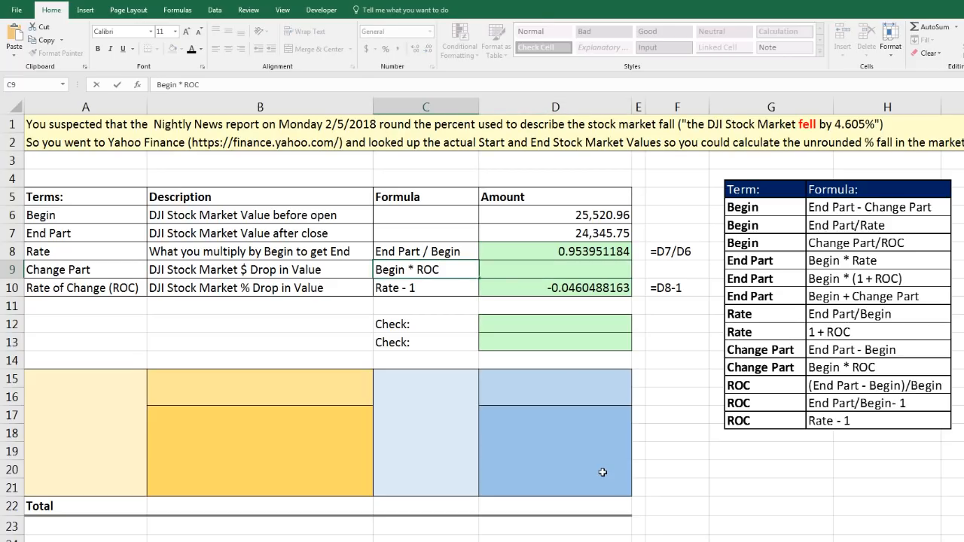
pyautogui.press('Tab')
pyautogui.write('=')
pyautogui.press('Up')
pyautogui.press('Up')
pyautogui.press('Up')
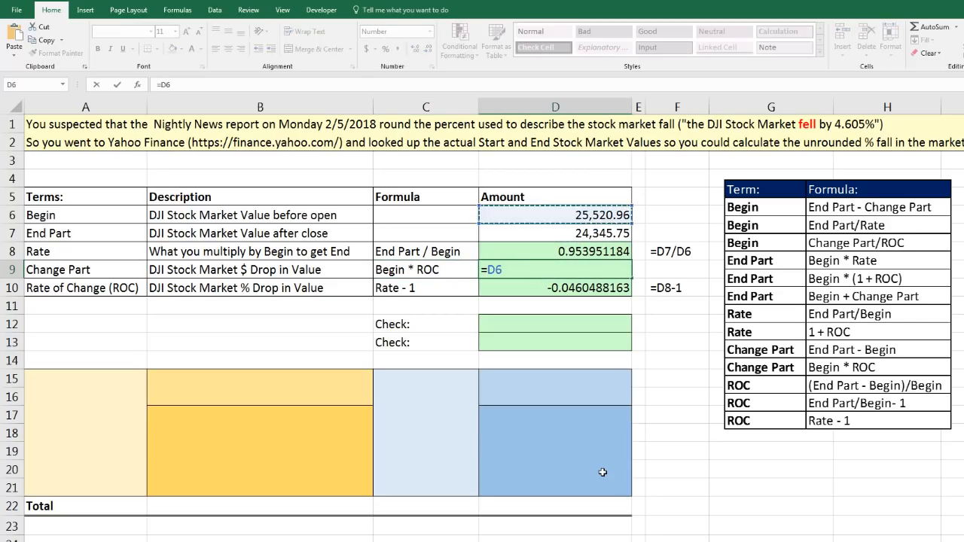
pyautogui.write('*')
pyautogui.press('Down')
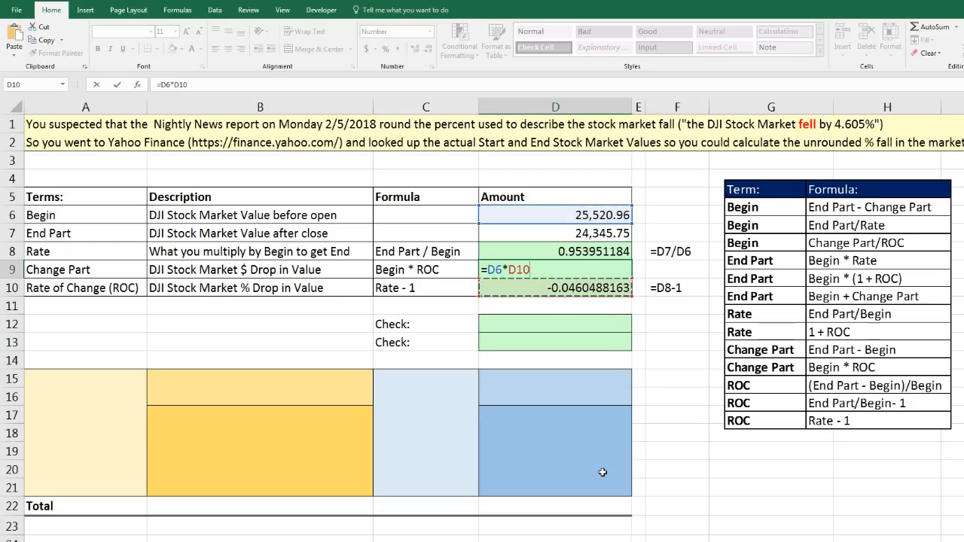
pyautogui.press('Return')
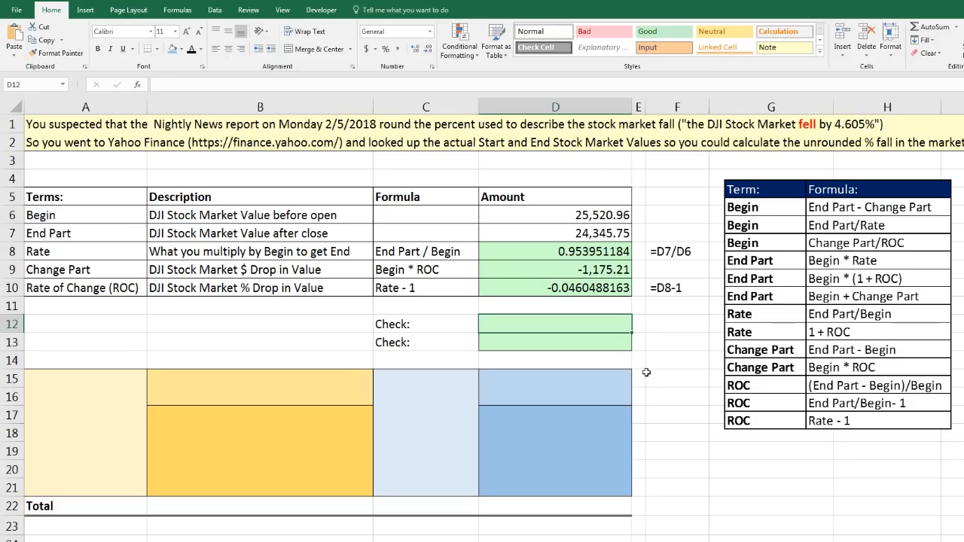
# Fill in the first check with the text Begin = Change Part / ROC in B12 and the calculation =D9/D10 in D12
pyautogui.click(361, 326)
pyautogui.write('Begin')
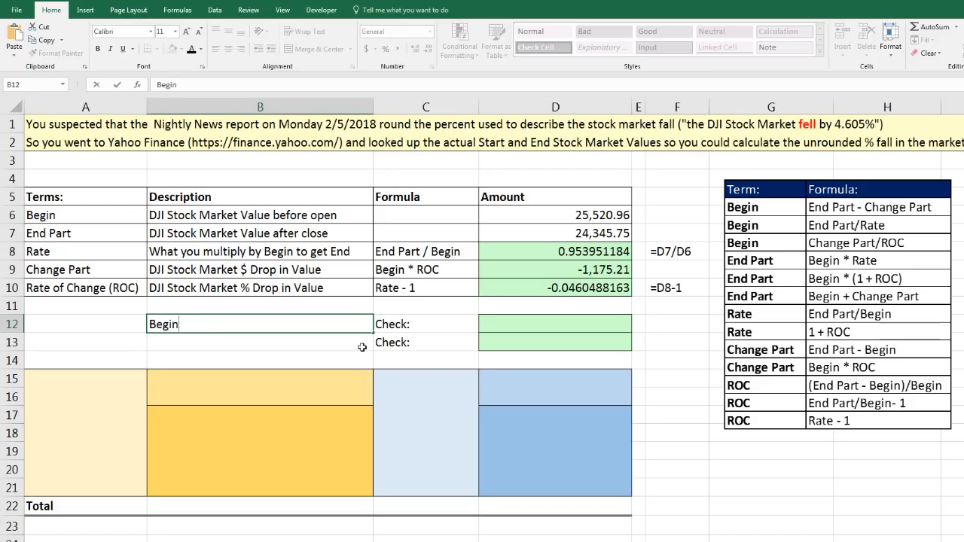
pyautogui.write(' = Change Part / ROC')
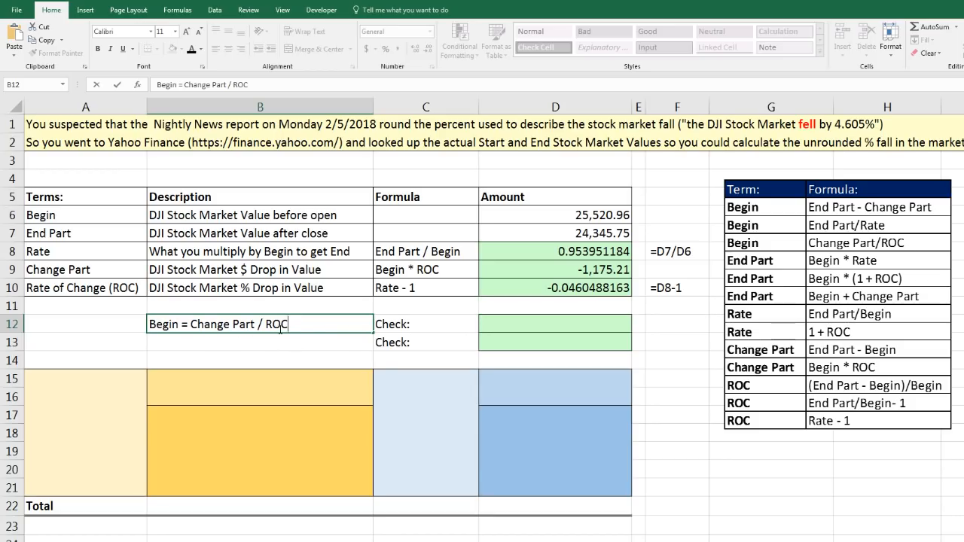
pyautogui.click(549, 326)
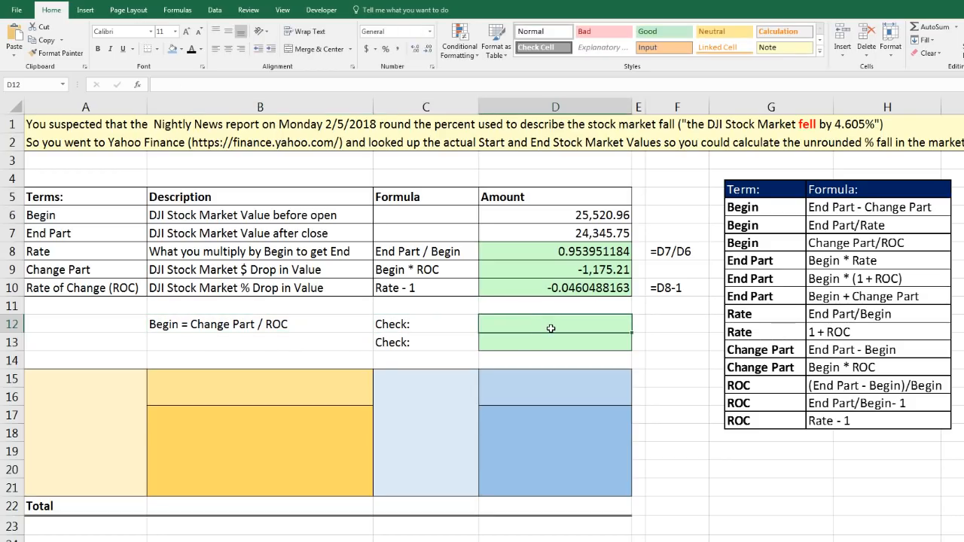
pyautogui.write('=')
pyautogui.click(593, 269)
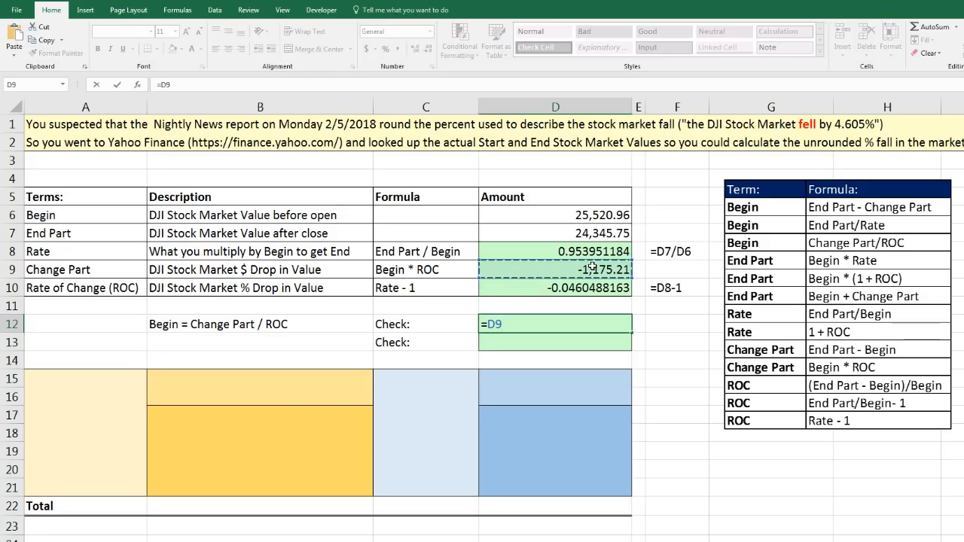
pyautogui.write('/')
pyautogui.click(593, 289)
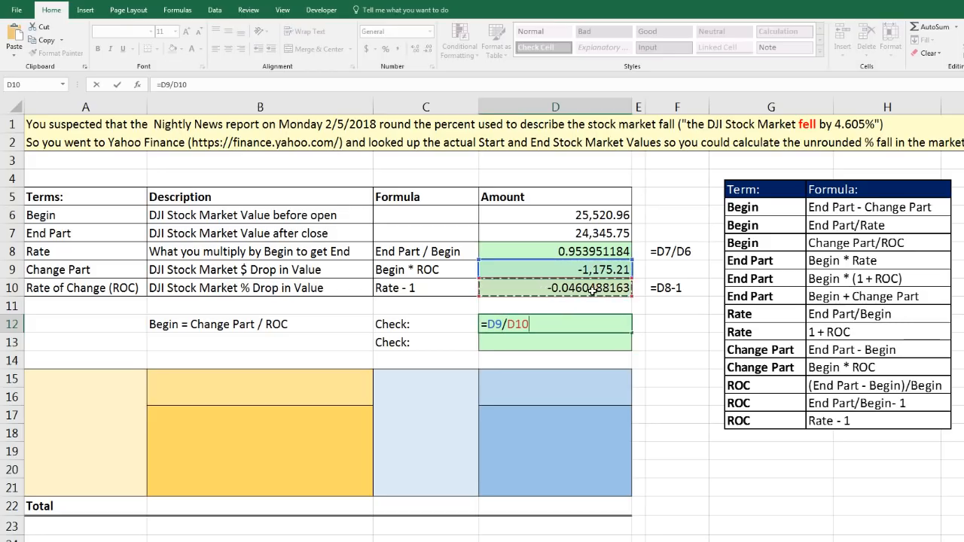
pyautogui.hotkey('ctrl', 'Return')
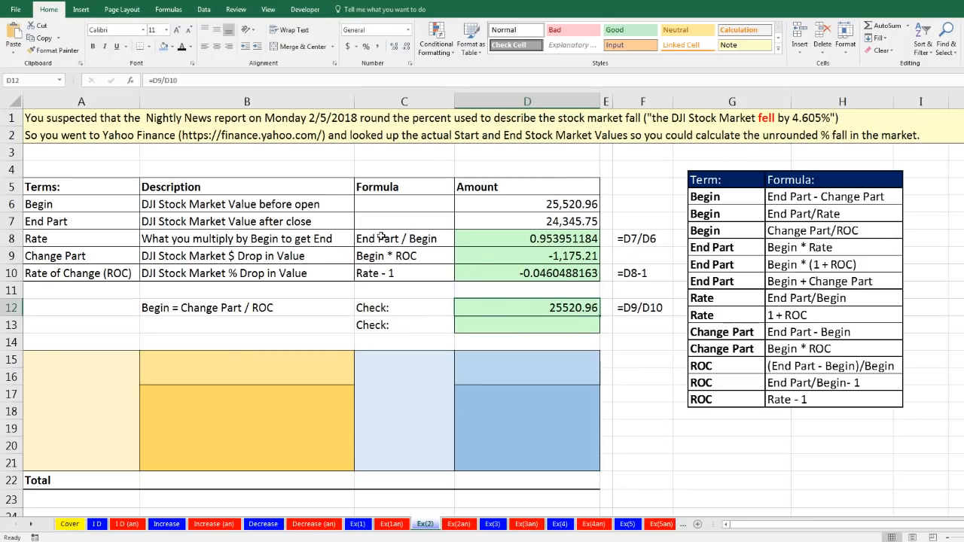
# Open the Ex(3) worksheet with the Iowa farmland problem
pyautogui.click(493, 524)
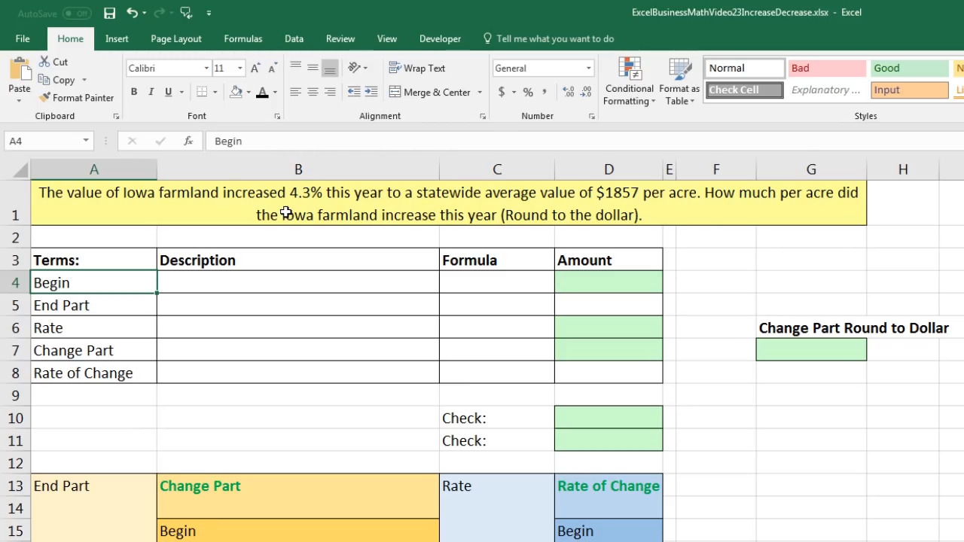
# Enter 4.30% as the Rate of Change amount in D8
pyautogui.click(577, 376)
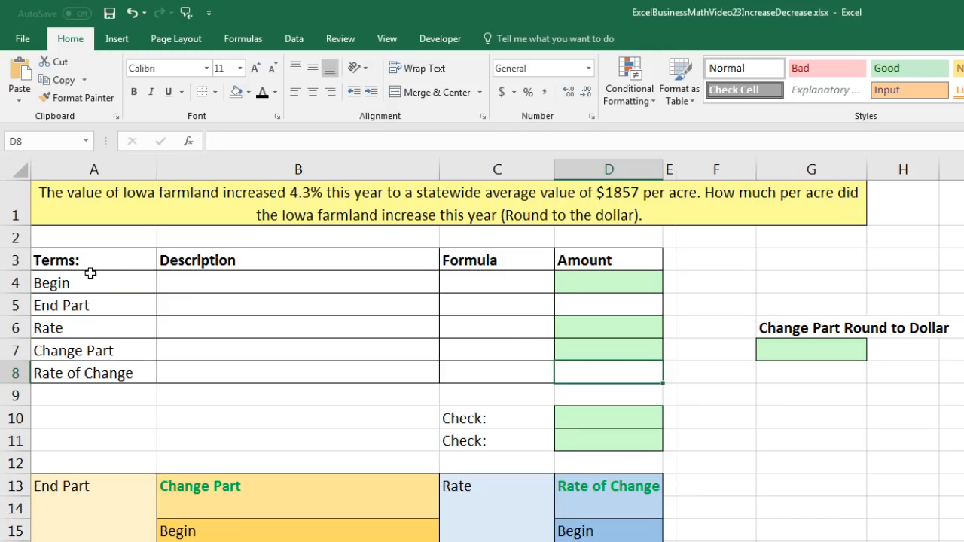
pyautogui.moveTo(88, 283); pyautogui.dragTo(97, 372)
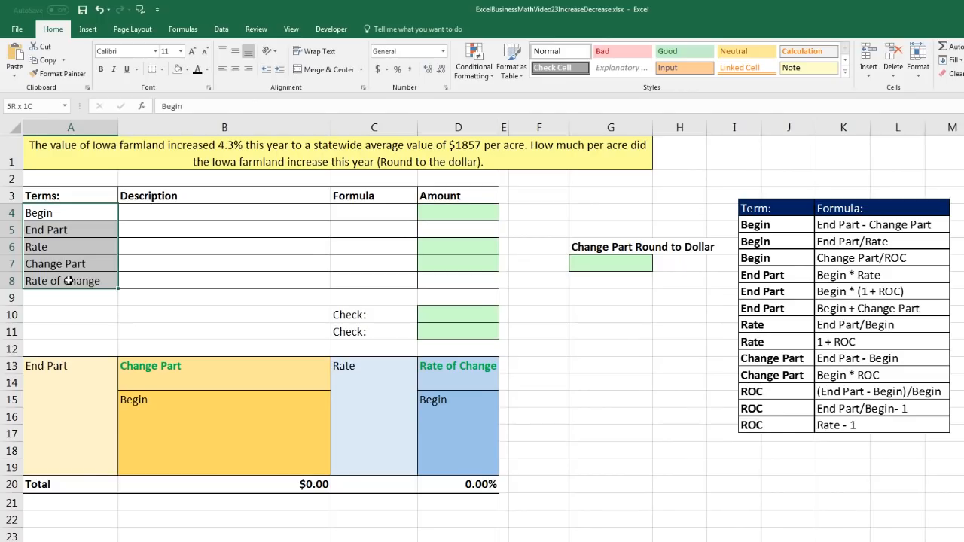
pyautogui.moveTo(69, 280); pyautogui.dragTo(68, 280)
pyautogui.click(450, 280)
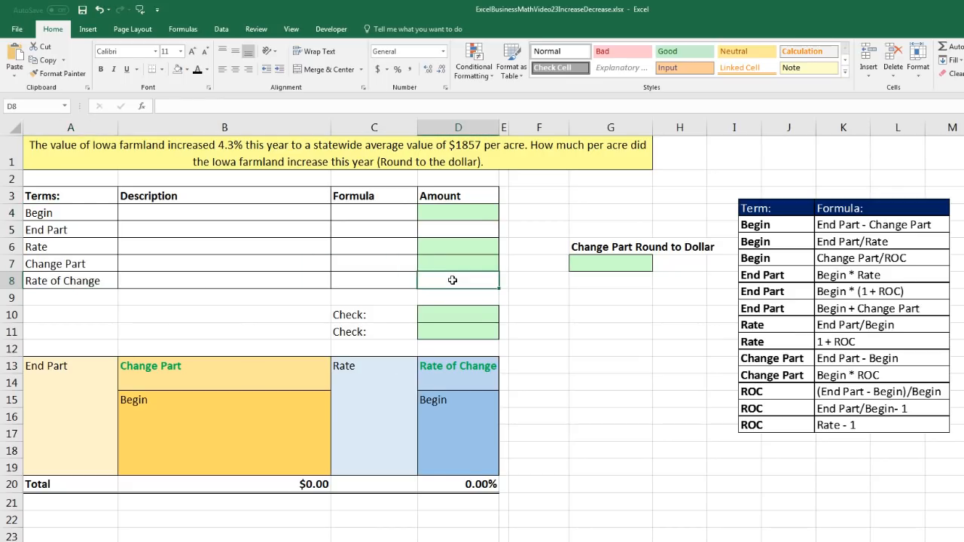
pyautogui.write('4.30')
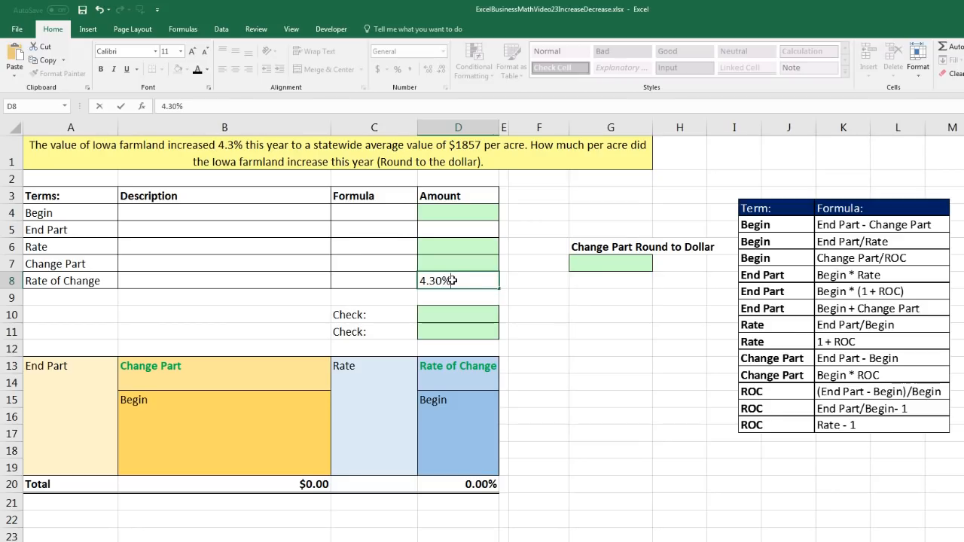
pyautogui.press('Return')
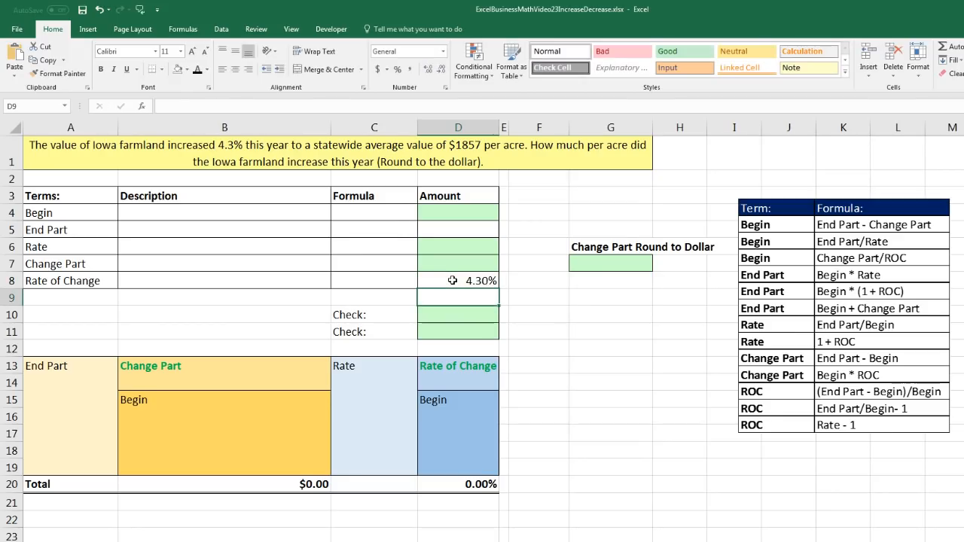
# Describe the Rate of Change in B8 as "% Increase in Iowa farmland statewide average value for year"
pyautogui.click(176, 277)
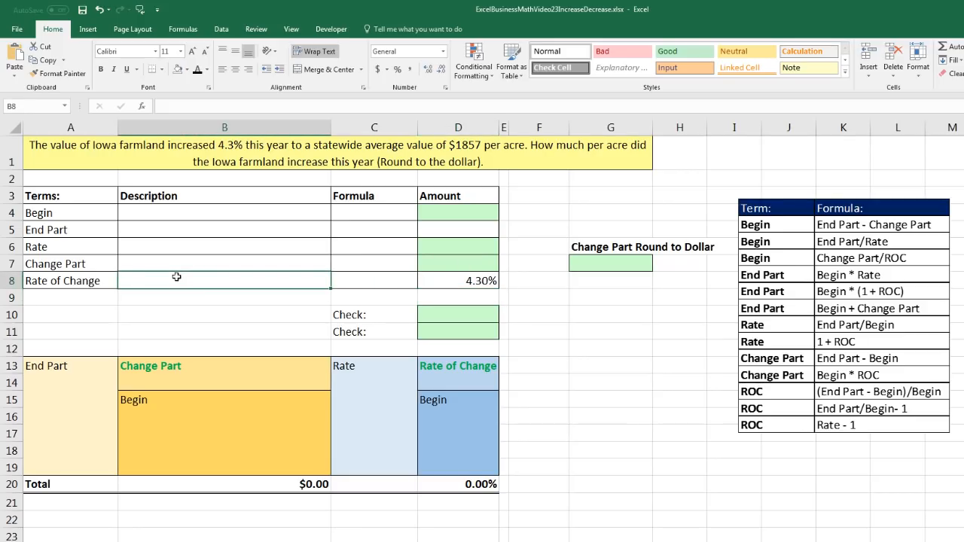
pyautogui.write('% Increase in Iowa farmland statewide average value for year')
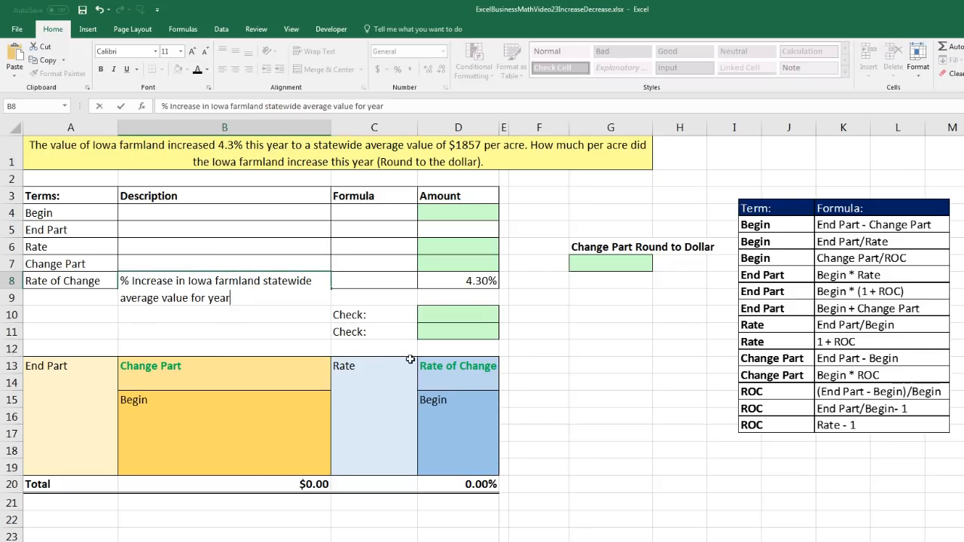
pyautogui.press('Tab')
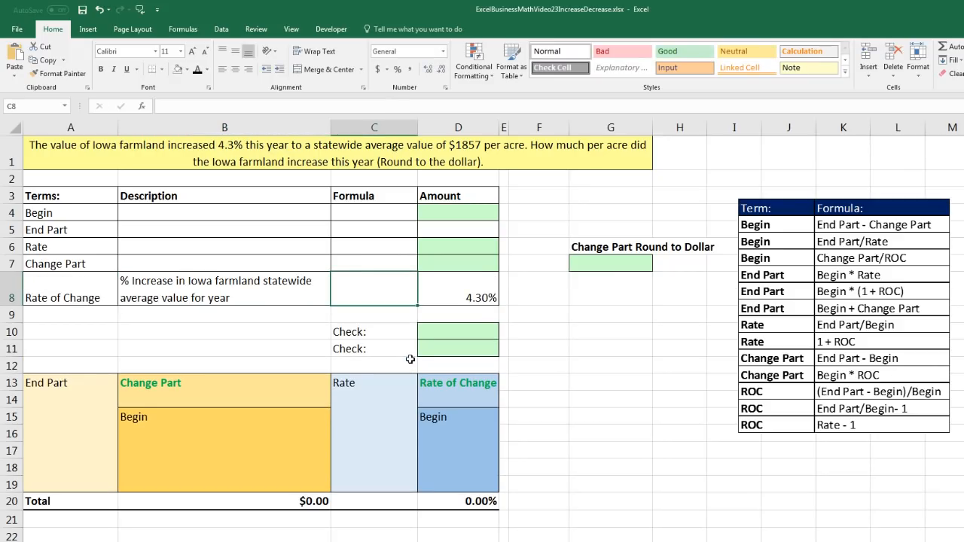
pyautogui.click(286, 301)
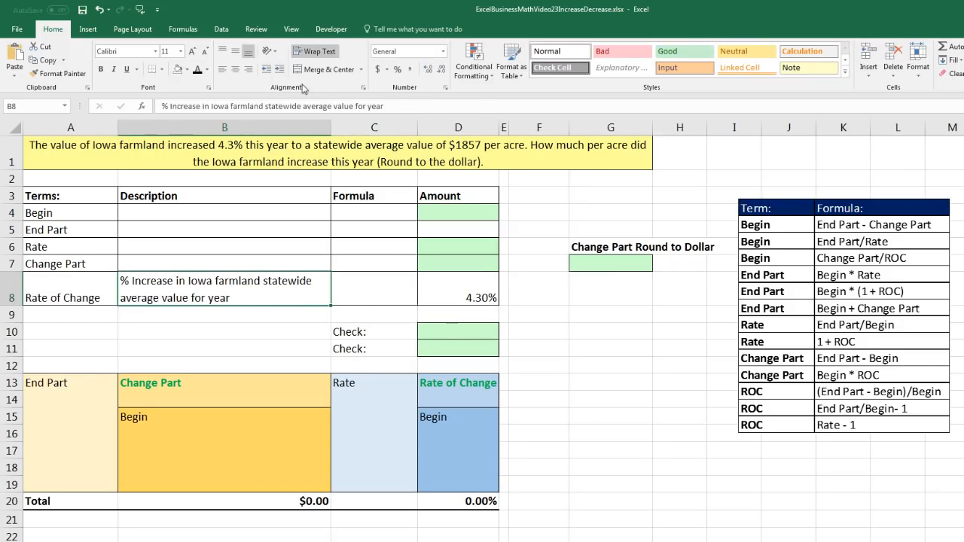
# Fill in the End Part row with the amount 1857 in D5 and the description "Iowa farmland statewide average End value" in B5
pyautogui.click(101, 231)
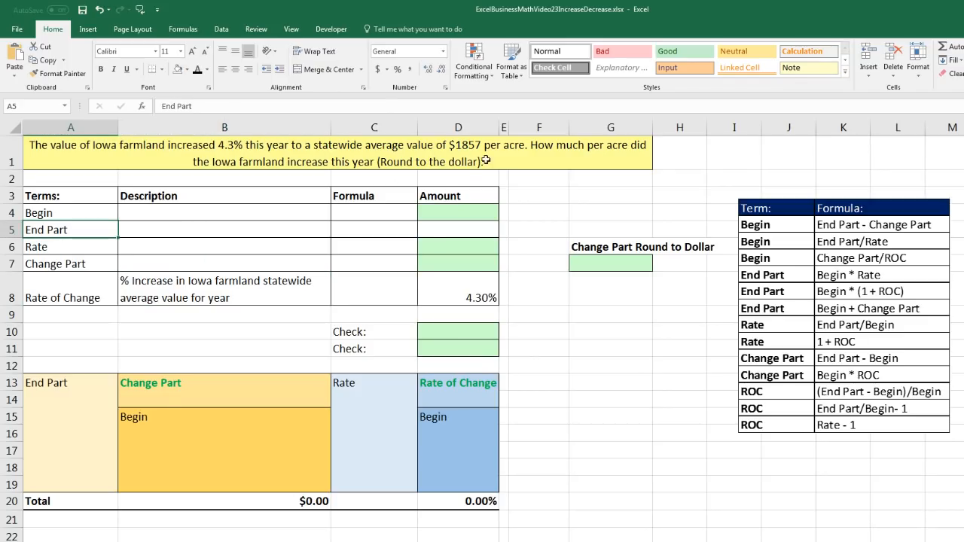
pyautogui.click(449, 224)
pyautogui.write('1857')
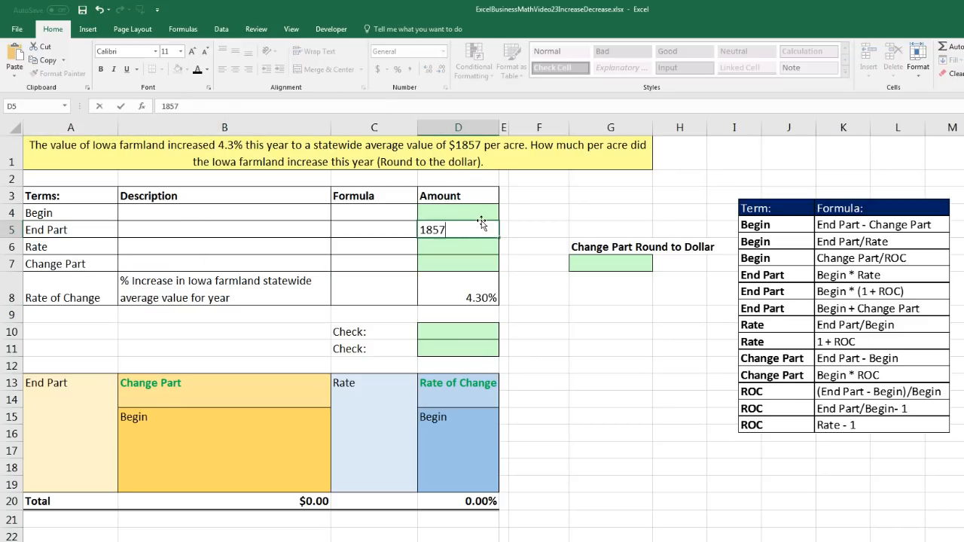
pyautogui.press('Return')
pyautogui.click(228, 231)
pyautogui.write('Iowa farmland statewide average End value')
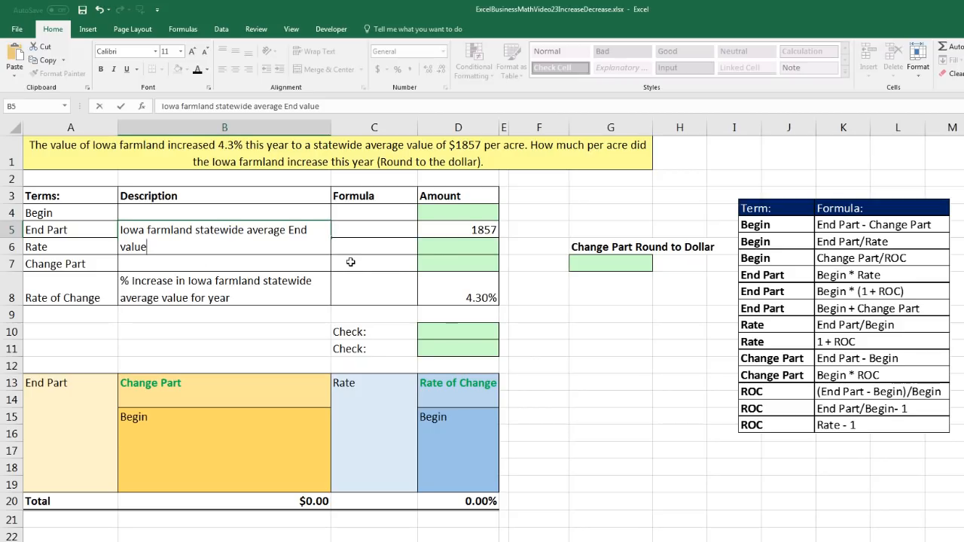
pyautogui.hotkey('ctrl', 'Return')
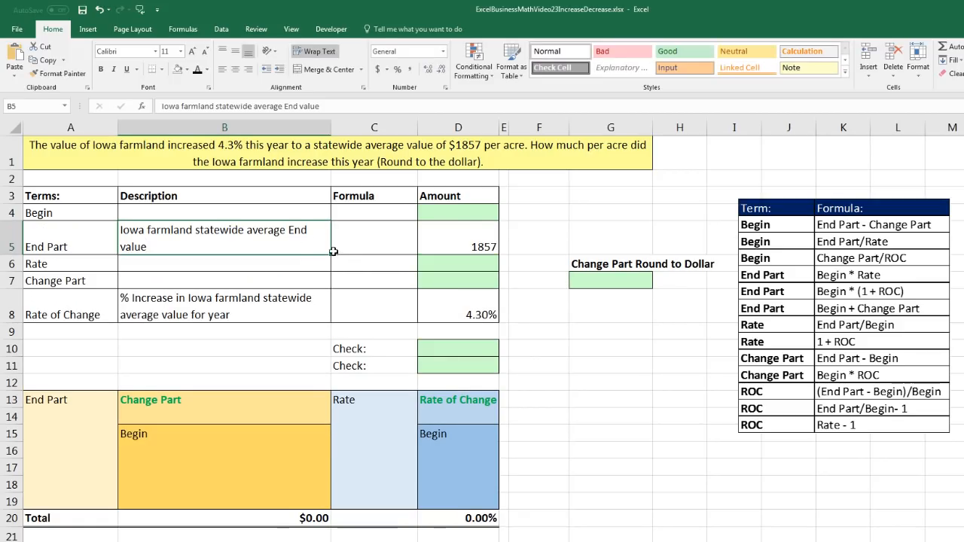
# Copy the End Part description up to B4 and reword it as "Iowa farmland statewide average Begin value"
pyautogui.moveTo(330, 256); pyautogui.dragTo(327, 220)
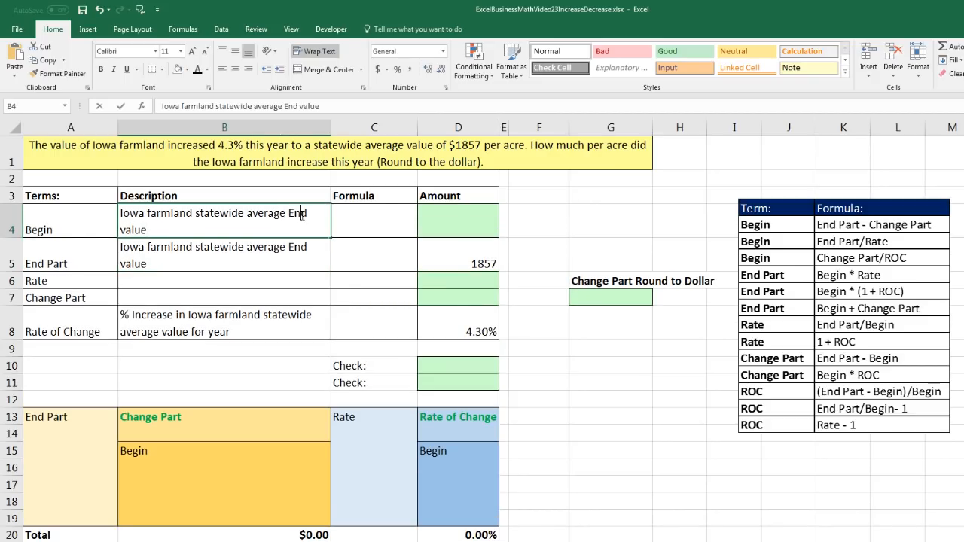
pyautogui.doubleClick(298, 213)
pyautogui.write('Begin')
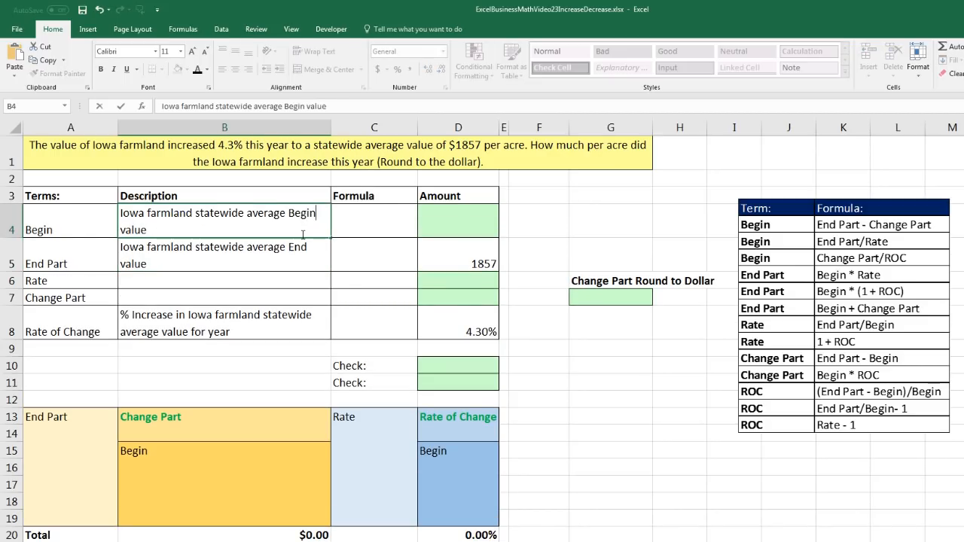
pyautogui.press('Return')
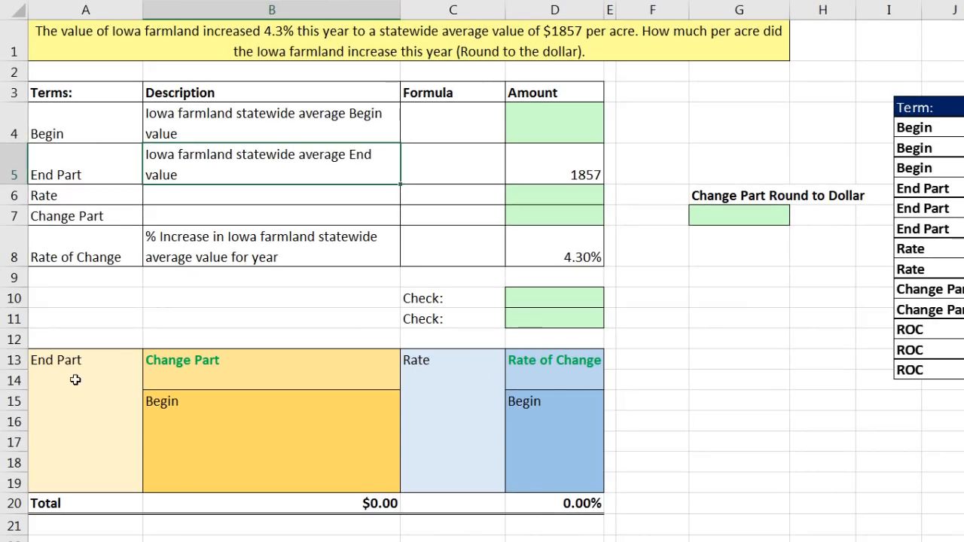
# Link the diagram's End Part in A14 to the amount with =D5 and its Rate of Change in D14 with =D8
pyautogui.click(60, 429)
pyautogui.write('=')
pyautogui.click(599, 161)
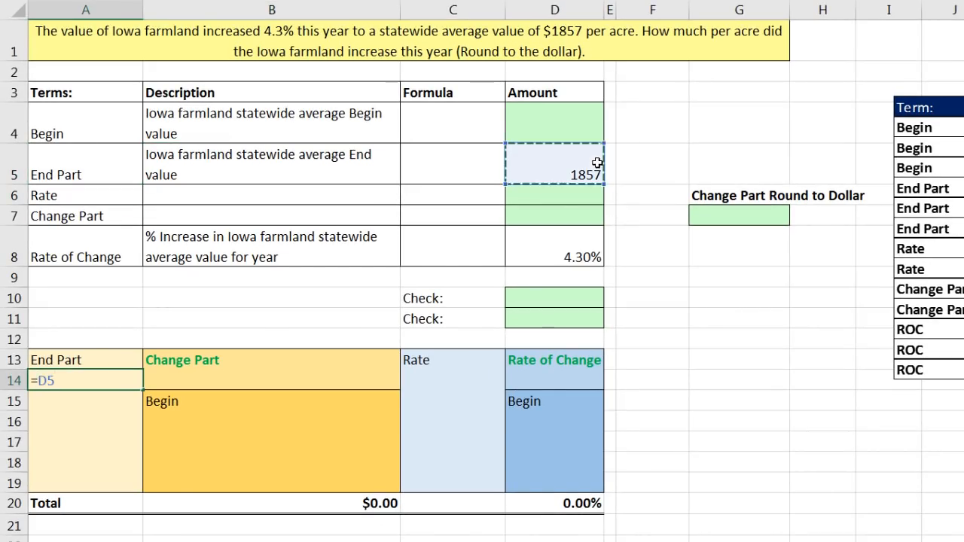
pyautogui.press('Return')
pyautogui.click(531, 372)
pyautogui.write('=')
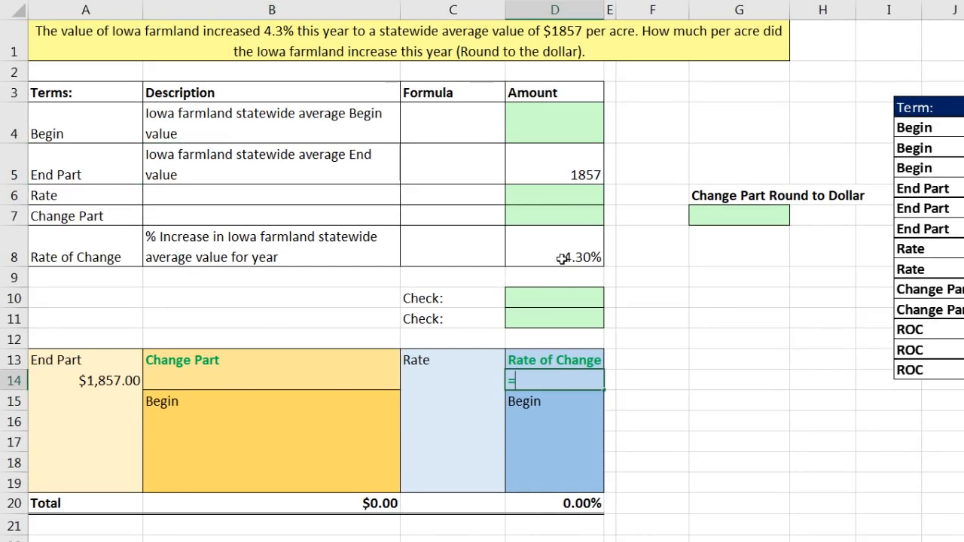
pyautogui.click(595, 257)
pyautogui.press('Return')
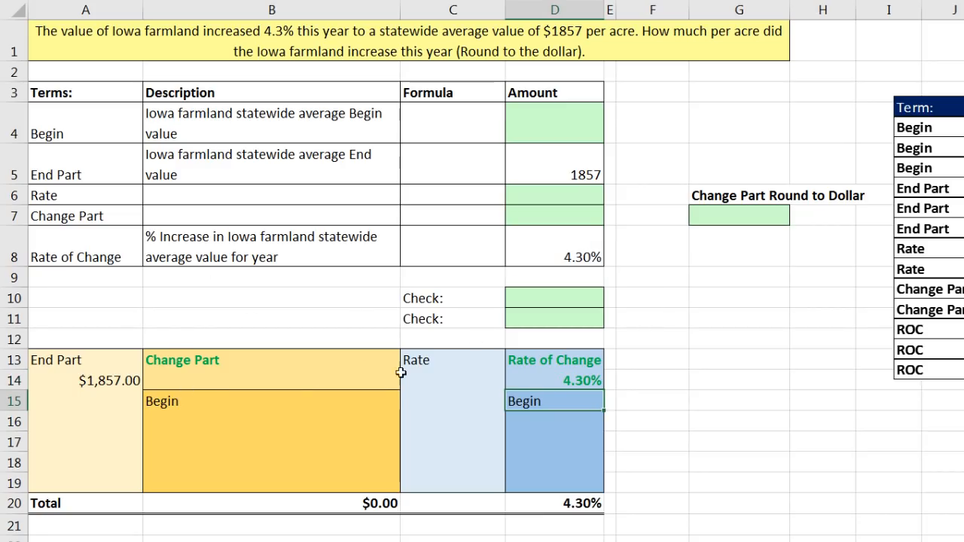
# Enter 100% as the Begin percentage in D16 of the diagram
pyautogui.click(556, 418)
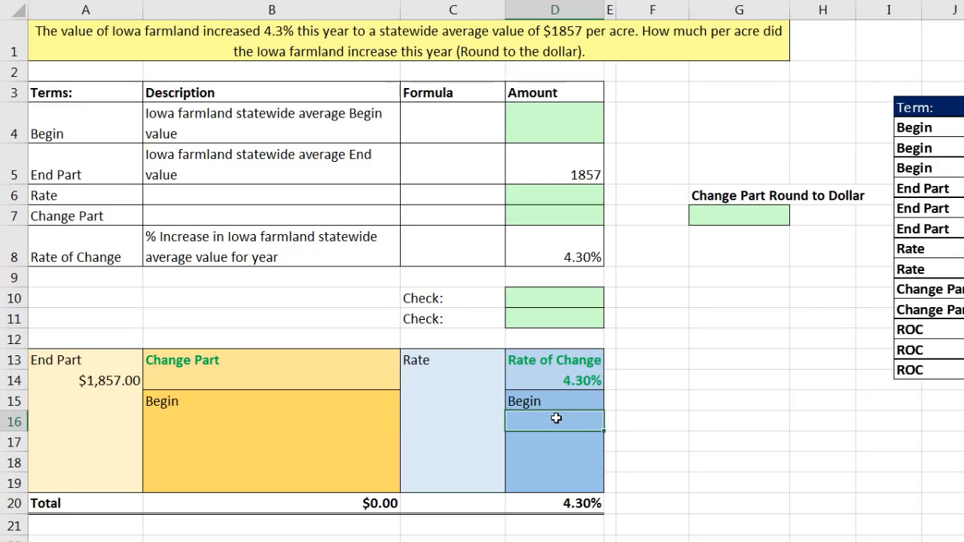
pyautogui.moveTo(442, 381); pyautogui.dragTo(446, 484)
pyautogui.moveTo(81, 358); pyautogui.dragTo(95, 490)
pyautogui.click(512, 420)
pyautogui.write('100')
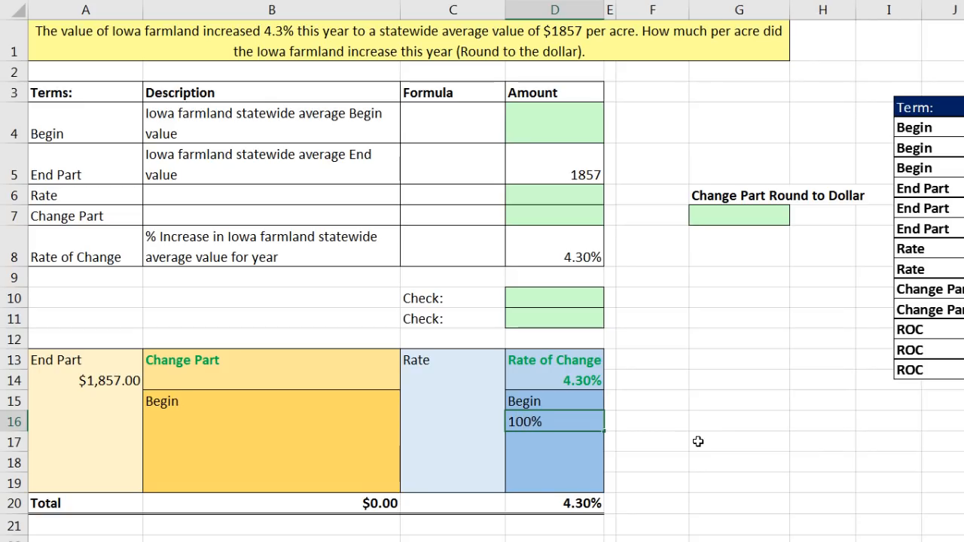
pyautogui.press('Return')
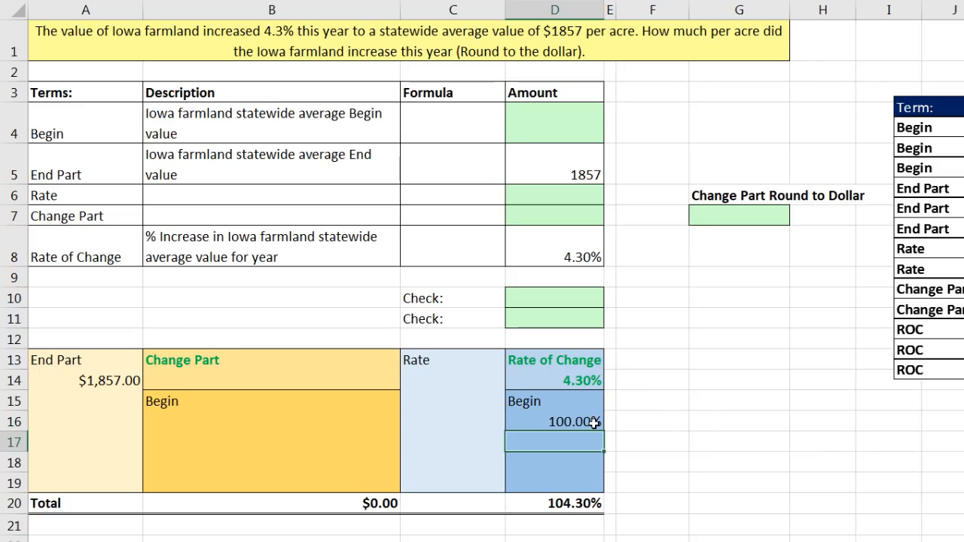
# Calculate the diagram's Rate in C14 with =D16+D14
pyautogui.click(585, 385)
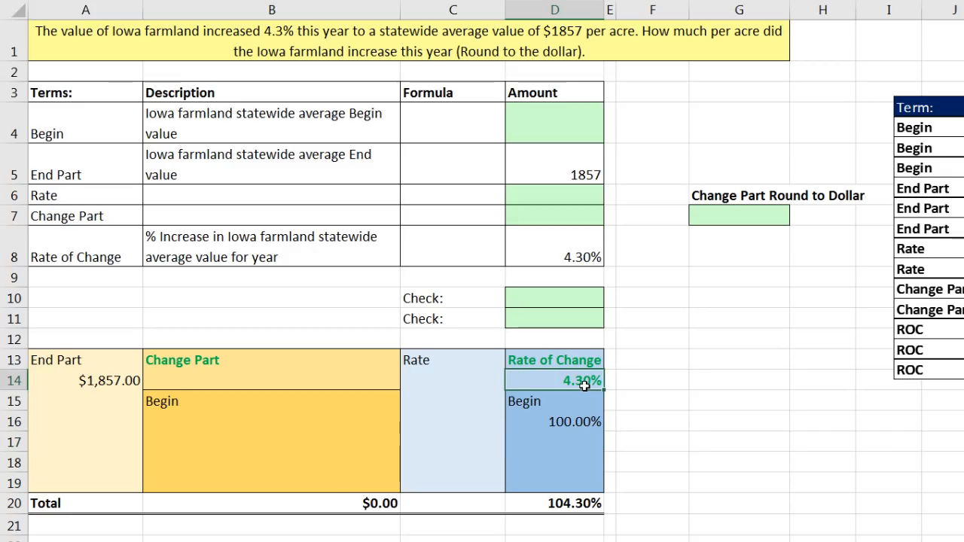
pyautogui.click(452, 380)
pyautogui.write('=')
pyautogui.click(567, 424)
pyautogui.write('+')
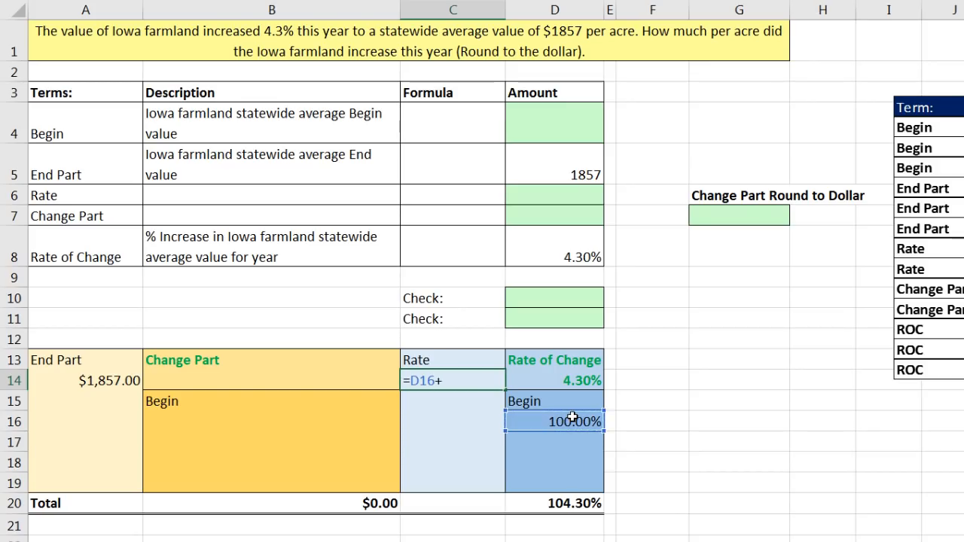
pyautogui.click(559, 385)
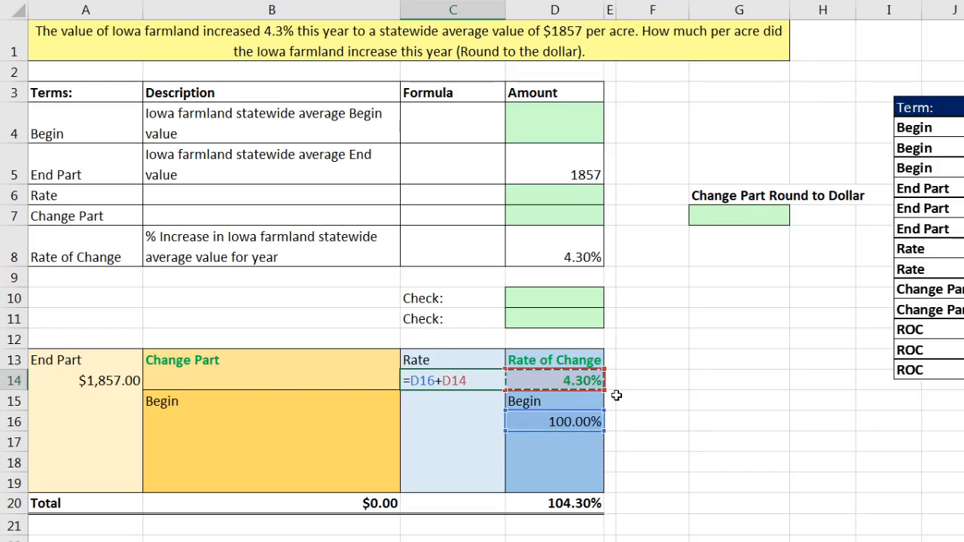
pyautogui.hotkey('ctrl', 'Return')
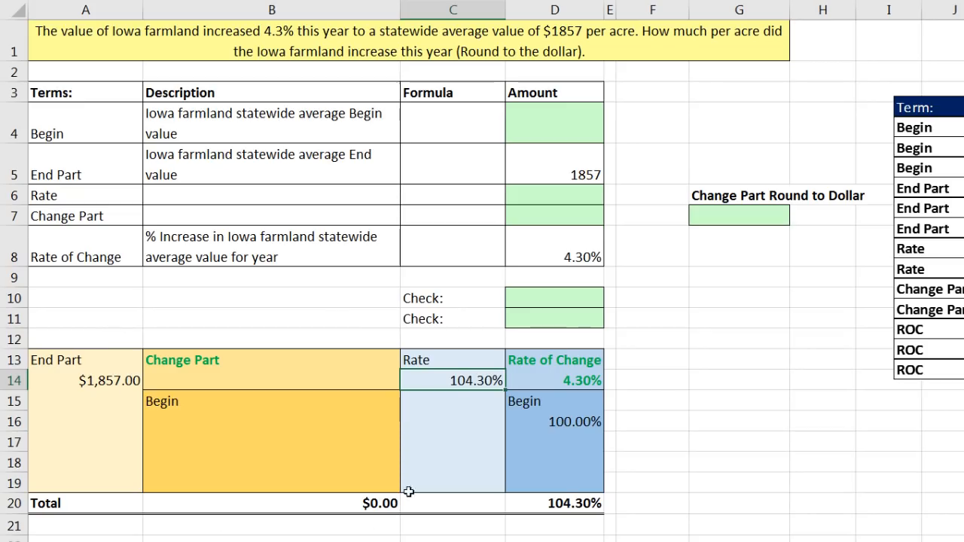
# Calculate the diagram's Begin value in B16 by dividing End Part by Rate with =A14/C14
pyautogui.moveTo(447, 359); pyautogui.dragTo(449, 483)
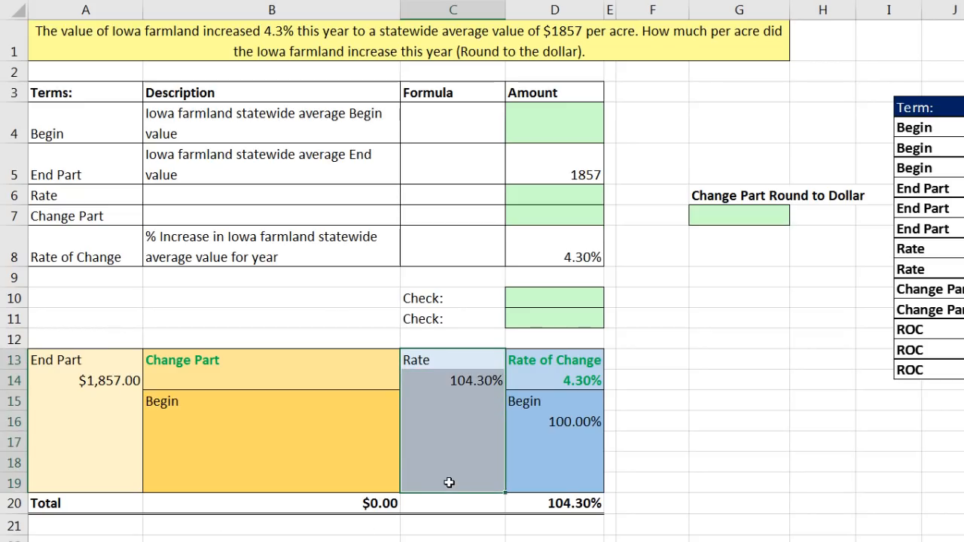
pyautogui.moveTo(102, 359); pyautogui.dragTo(102, 482)
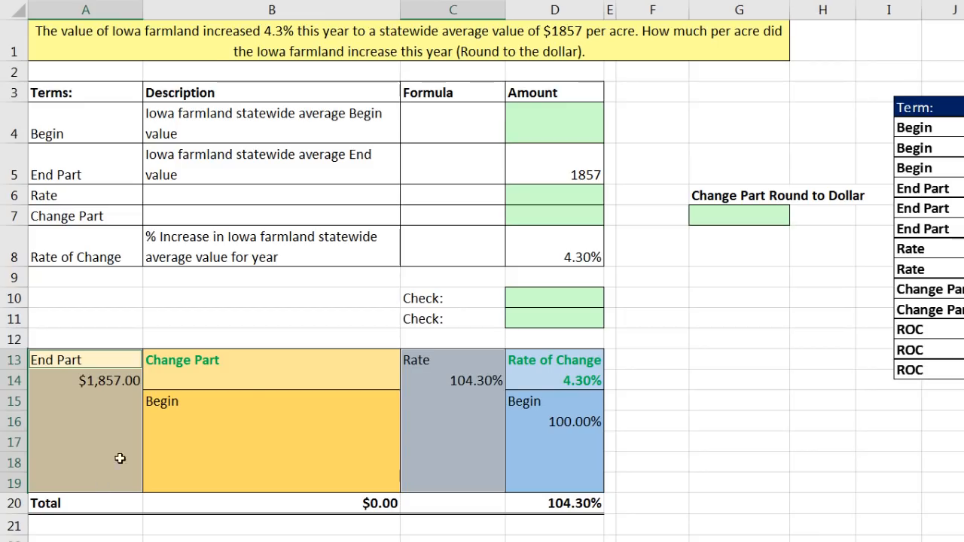
pyautogui.click(172, 419)
pyautogui.write('=')
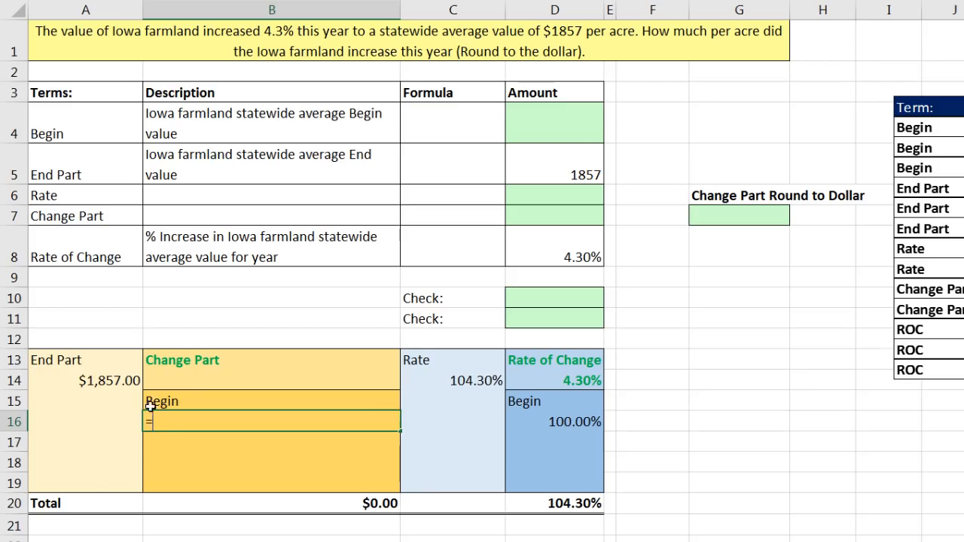
pyautogui.click(102, 384)
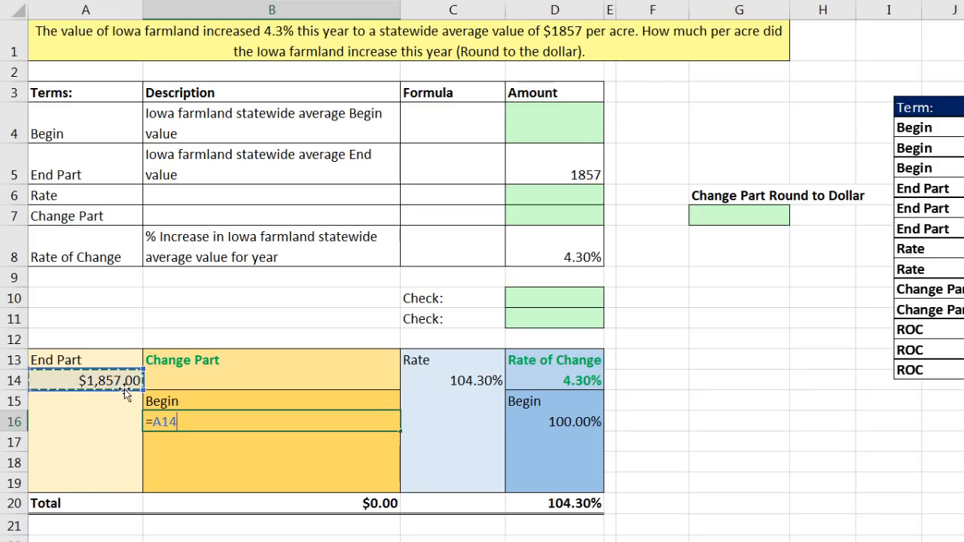
pyautogui.write('/')
pyautogui.click(476, 382)
pyautogui.hotkey('ctrl', 'Return')
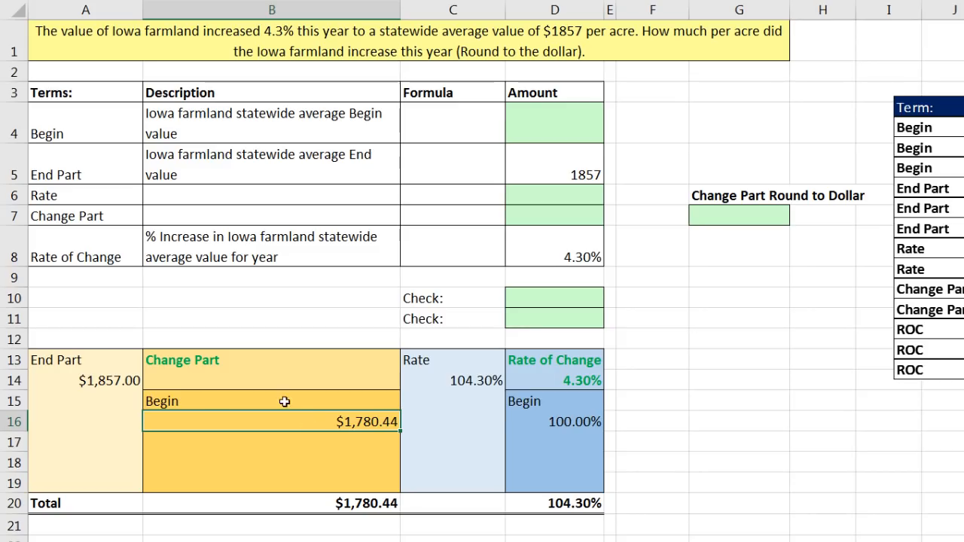
# Calculate the diagram's Change Part in B14 with =A14-B16
pyautogui.click(202, 384)
pyautogui.write('=')
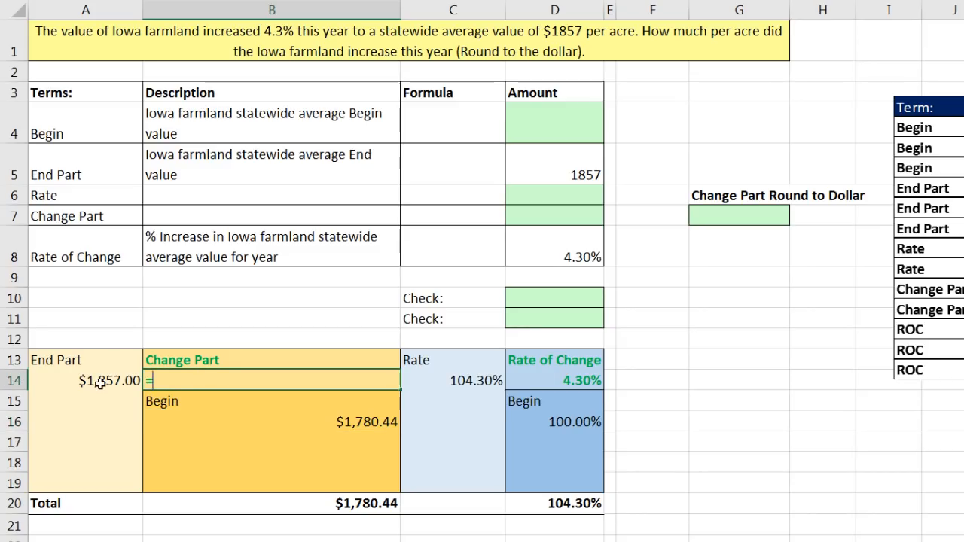
pyautogui.click(101, 383)
pyautogui.write('-')
pyautogui.click(354, 423)
pyautogui.hotkey('ctrl', 'Return')
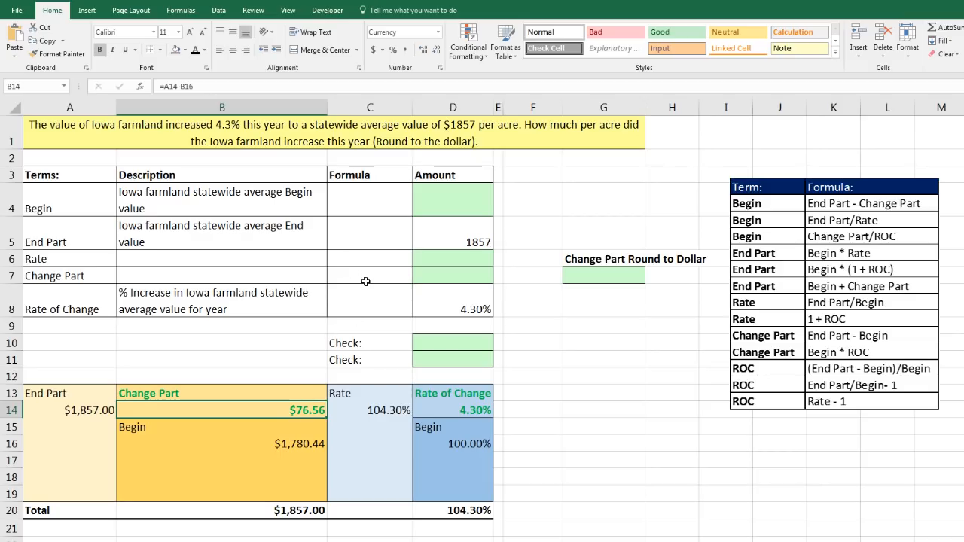
# Fill in the Rate row with the formula text 1 + ROC in C6 and calculate D6 with =1+D8
pyautogui.click(375, 261)
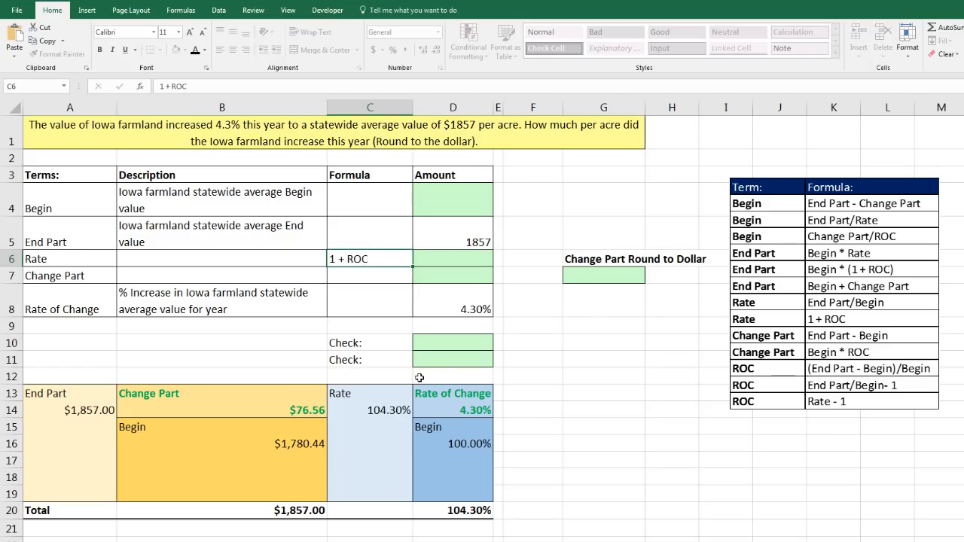
pyautogui.press('Right')
pyautogui.write('=1+')
pyautogui.press('Down')
pyautogui.press('Down')
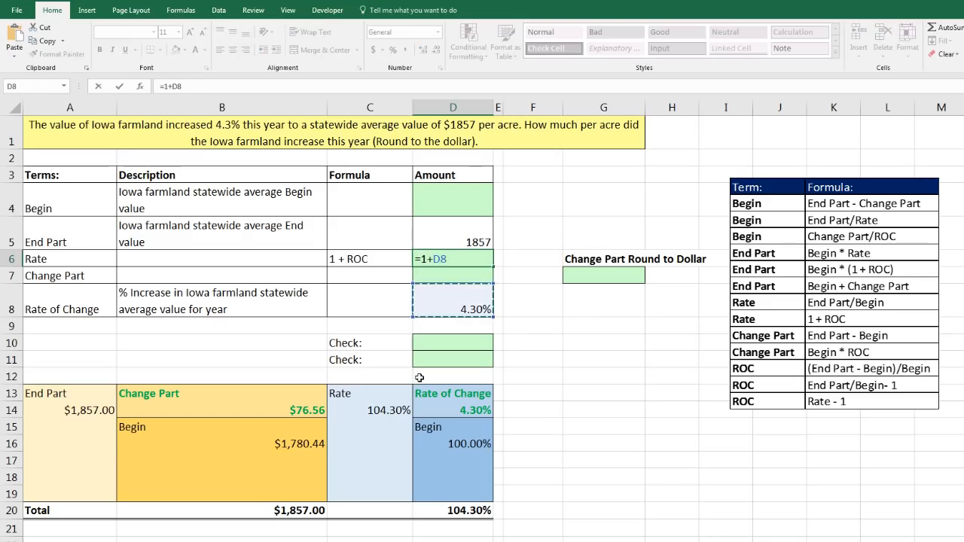
pyautogui.hotkey('ctrl', 'Return')
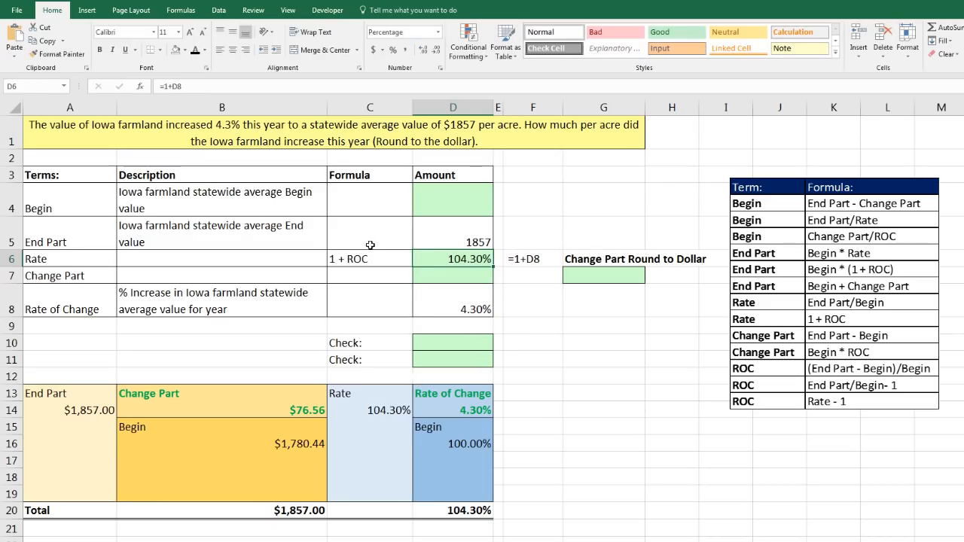
# Fill in the Begin row with the formula text End Part / Rate in C4 and calculate D4 with =D5/D6
pyautogui.moveTo(370, 246); pyautogui.dragTo(456, 260)
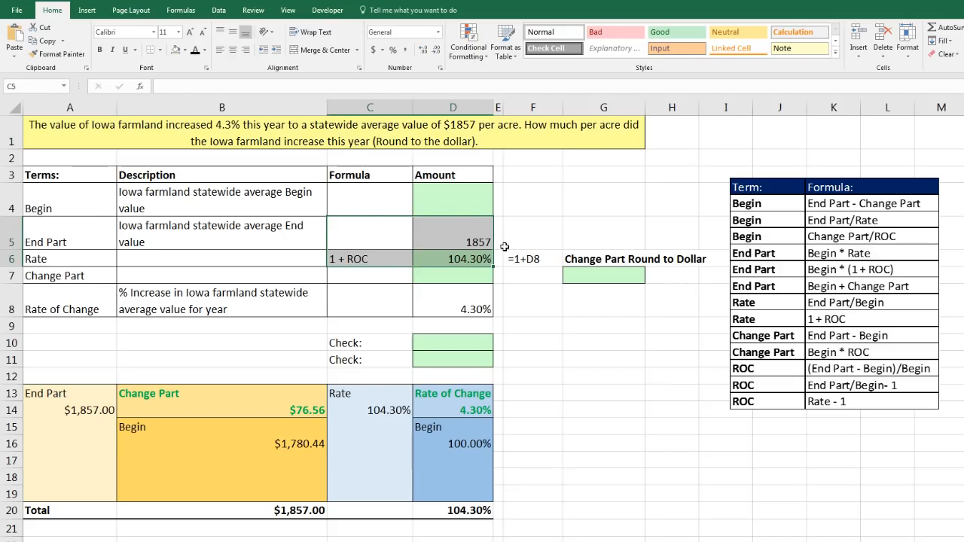
pyautogui.click(396, 193)
pyautogui.write('End Part / Rate')
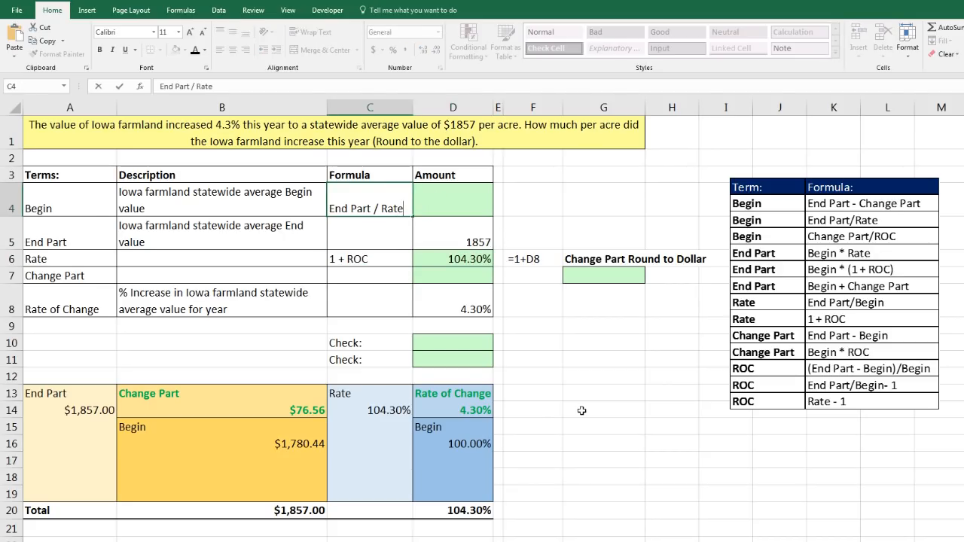
pyautogui.click(455, 210)
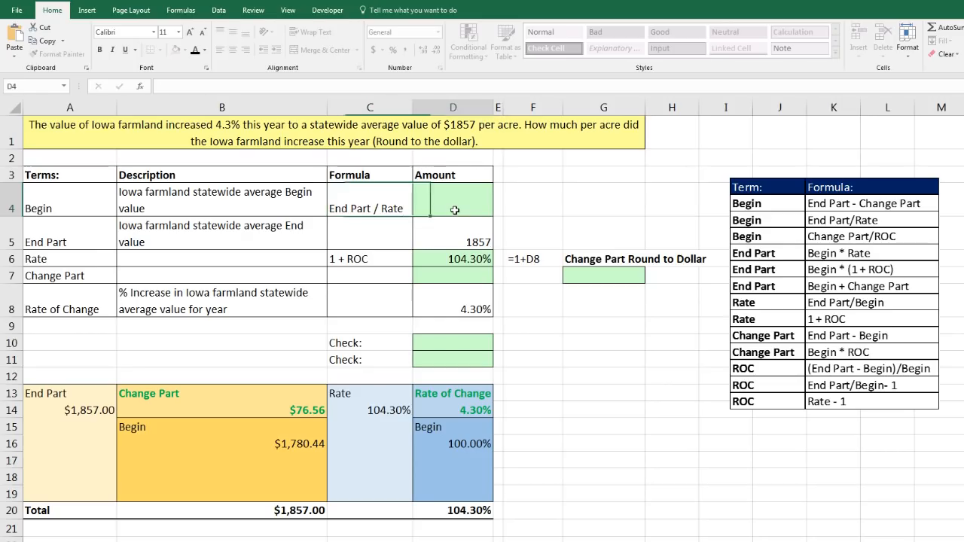
pyautogui.write('=')
pyautogui.click(469, 233)
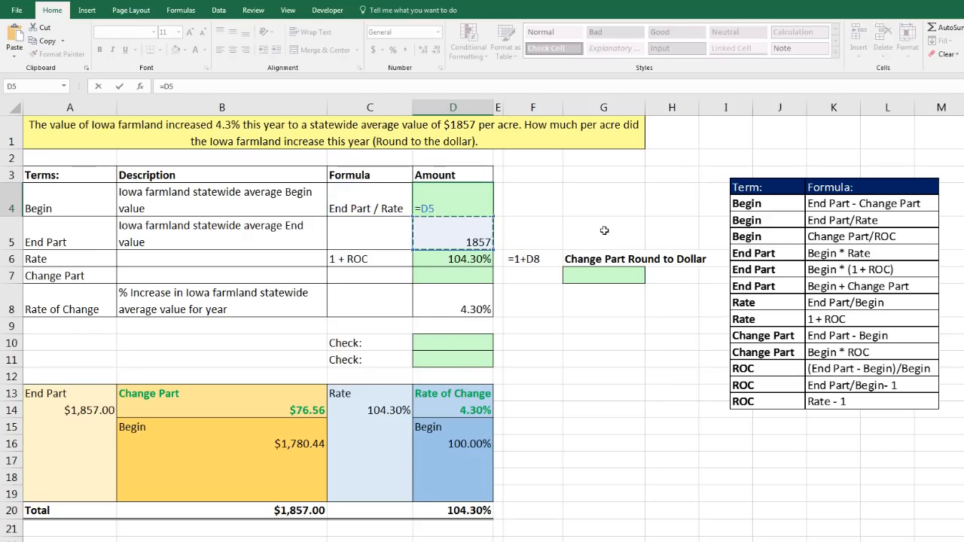
pyautogui.write('/')
pyautogui.press('Down')
pyautogui.press('Down')
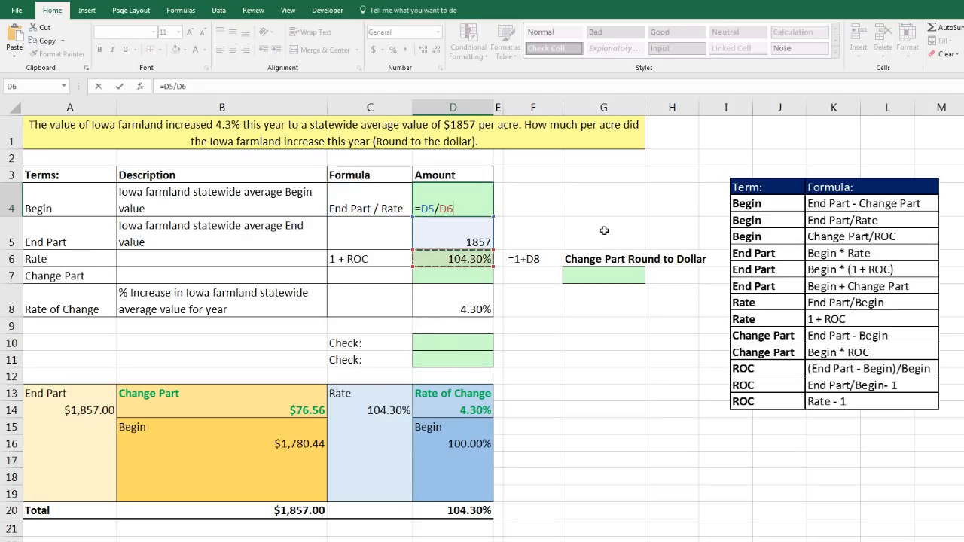
pyautogui.hotkey('ctrl', 'Return')
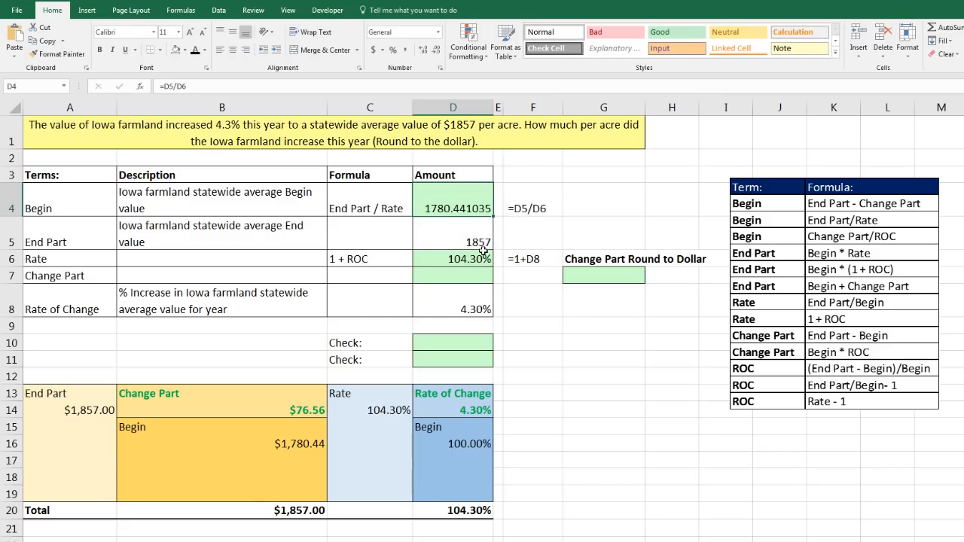
# Fill in the Change Part row with the formula text End - Begin in C7 and calculate D7 with =D5-D4
pyautogui.click(376, 276)
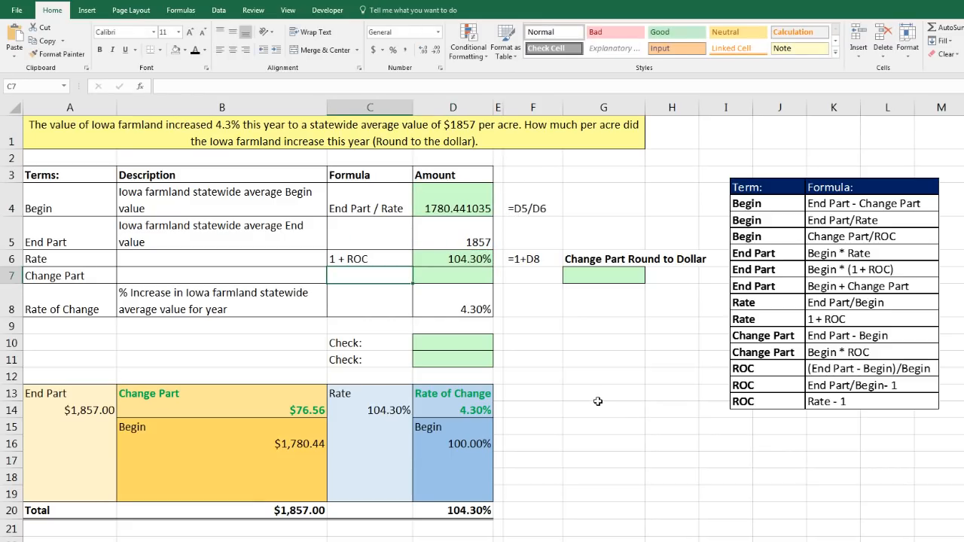
pyautogui.write('End -')
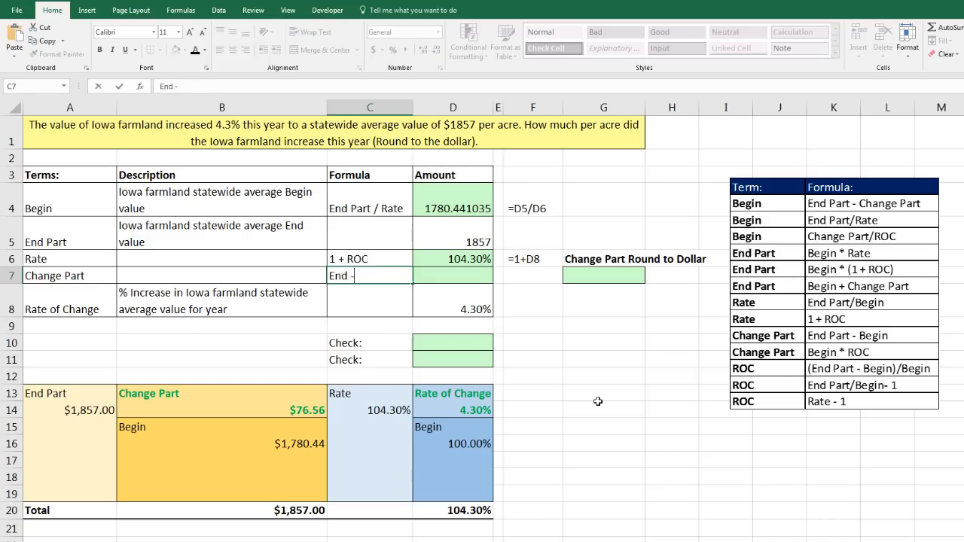
pyautogui.write(' Begin')
pyautogui.press('Tab')
pyautogui.write('=')
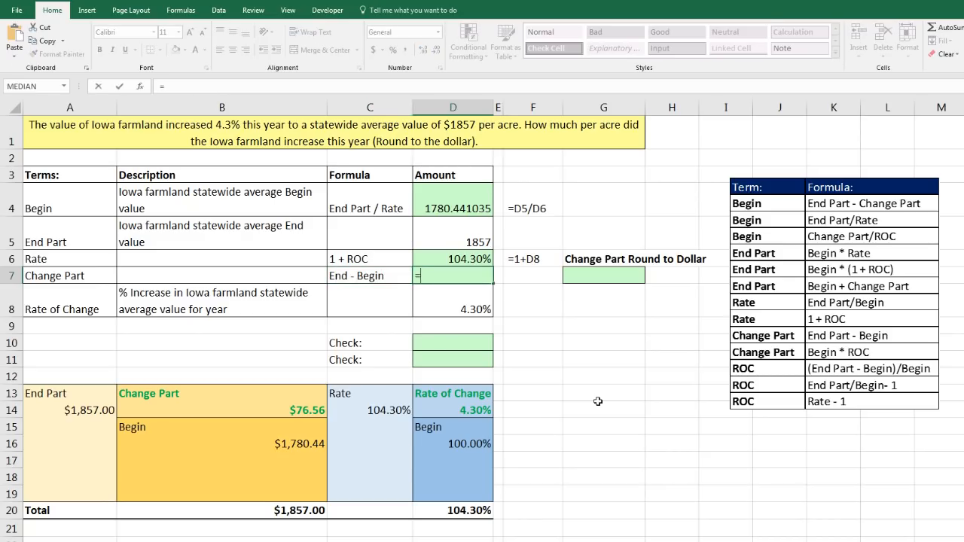
pyautogui.press('Up')
pyautogui.press('Up')
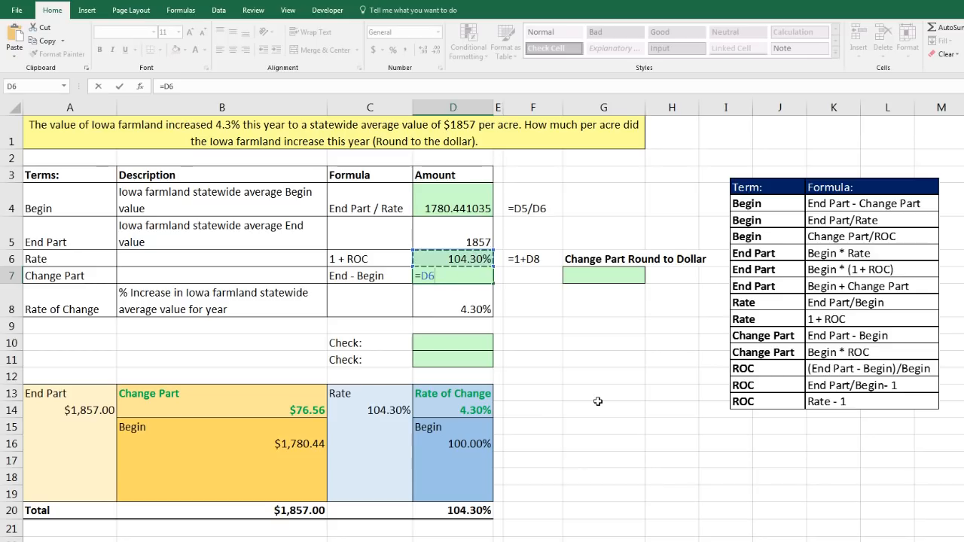
pyautogui.write('-')
pyautogui.press('Up')
pyautogui.press('Up')
pyautogui.press('Up')
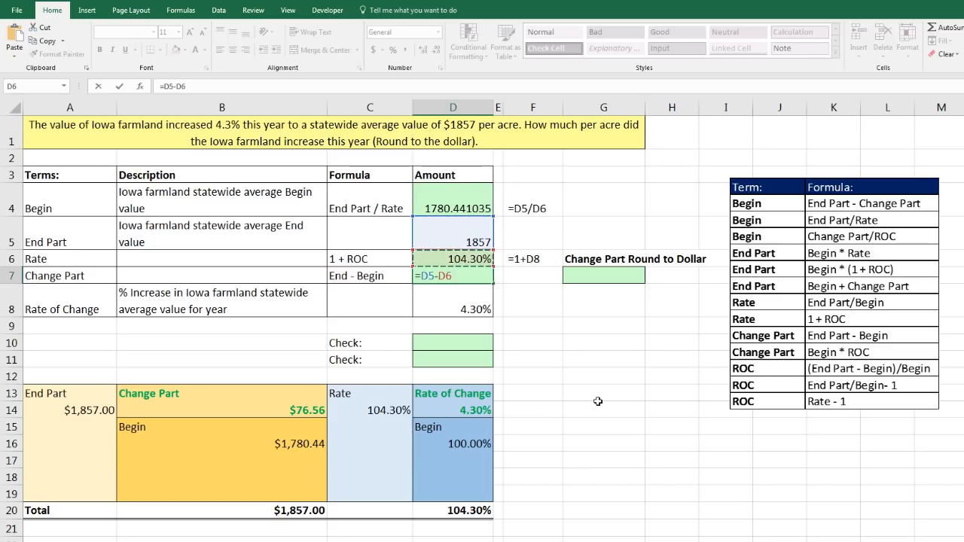
pyautogui.hotkey('ctrl', 'Return')
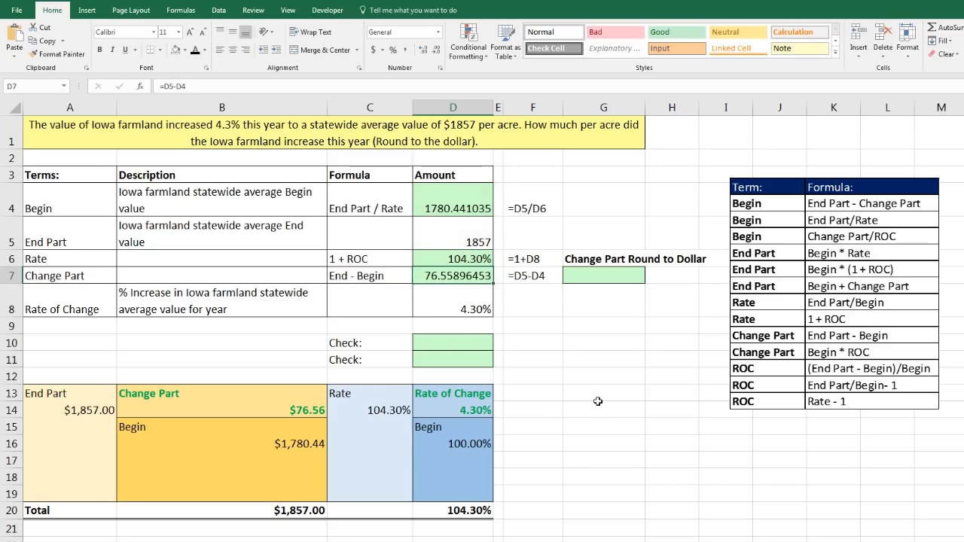
# Round the Change Part to the dollar in G7 with =ROUND(D7,0)
pyautogui.click(577, 285)
pyautogui.write('=round')
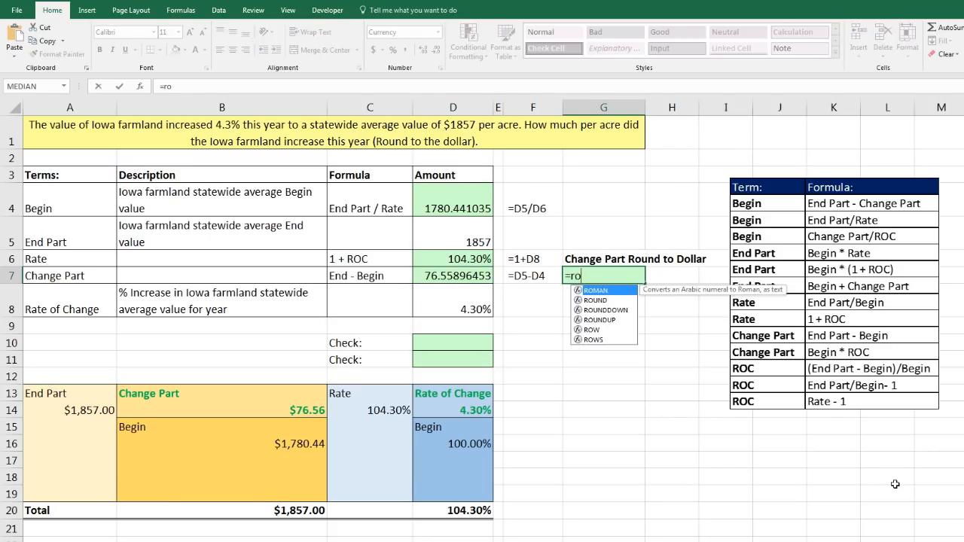
pyautogui.press('Tab')
pyautogui.press('Left')
pyautogui.press('Left')
pyautogui.press('Left')
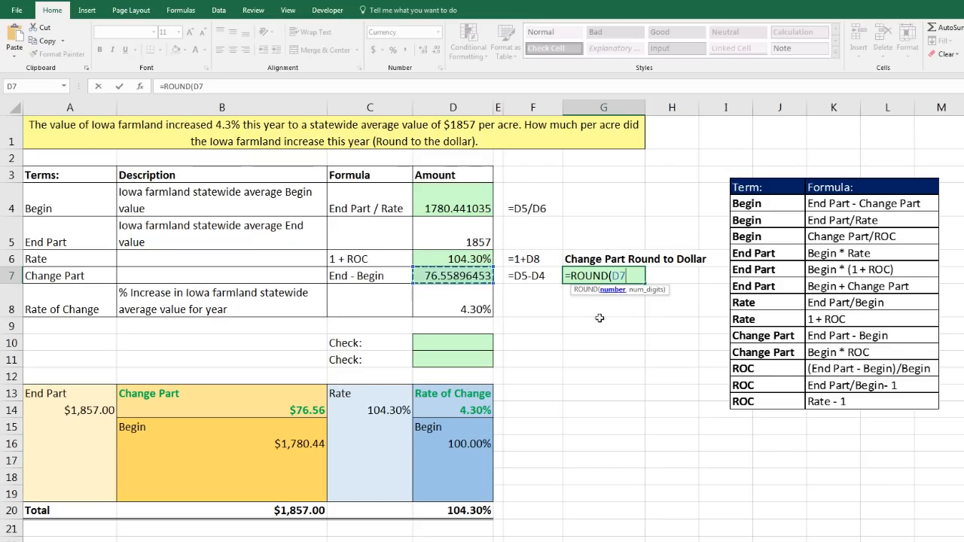
pyautogui.write(',')
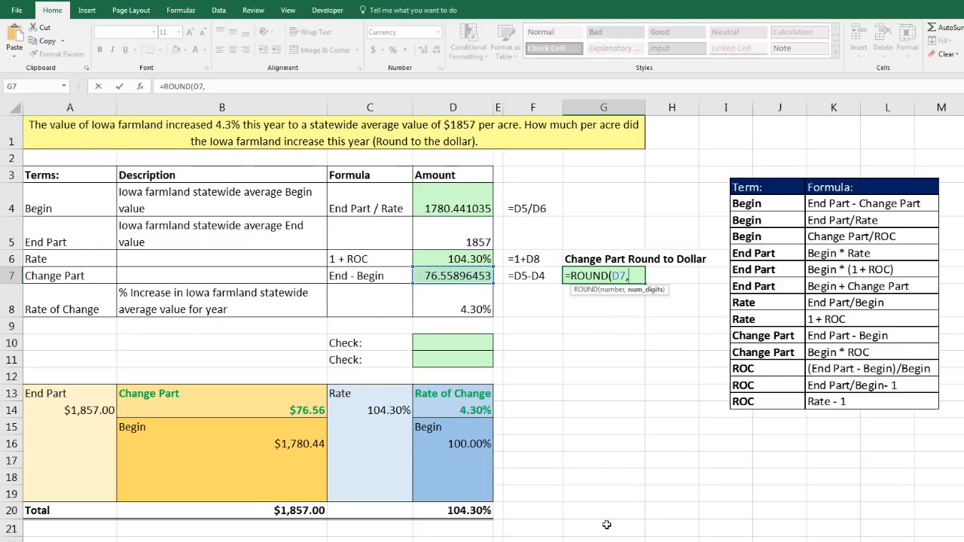
pyautogui.write('0')
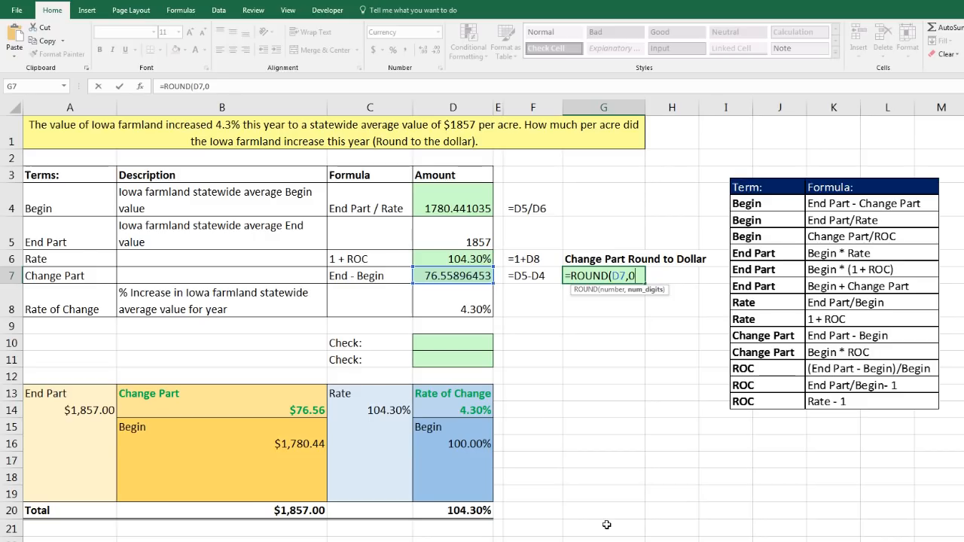
pyautogui.write(')')
pyautogui.hotkey('ctrl', 'Return')
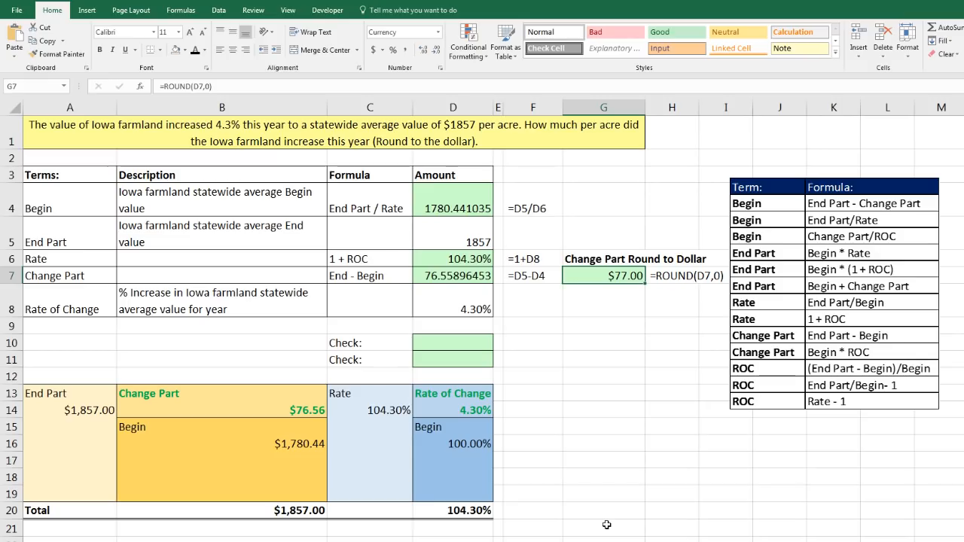
# Describe the first check in B10 with the text ROC = Change Part / Begin
pyautogui.click(462, 281)
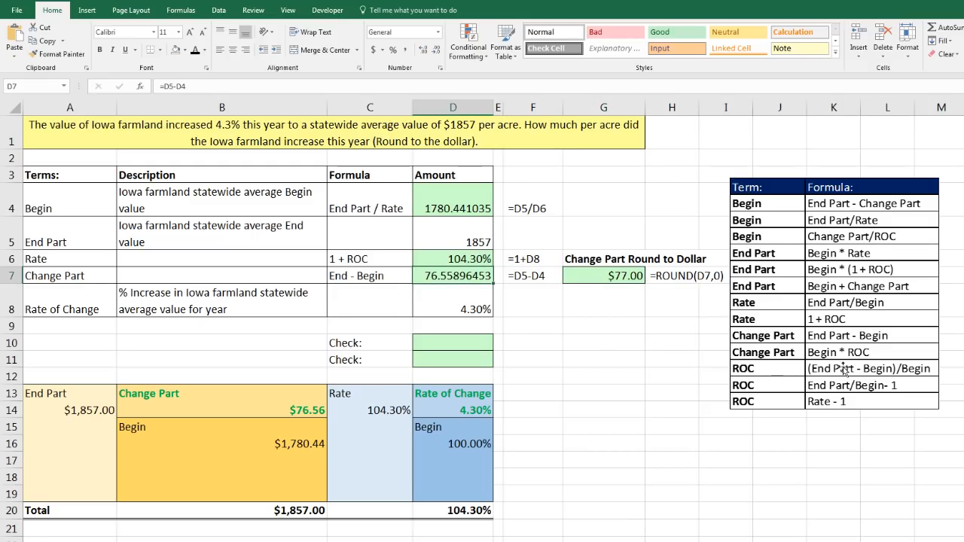
pyautogui.click(282, 346)
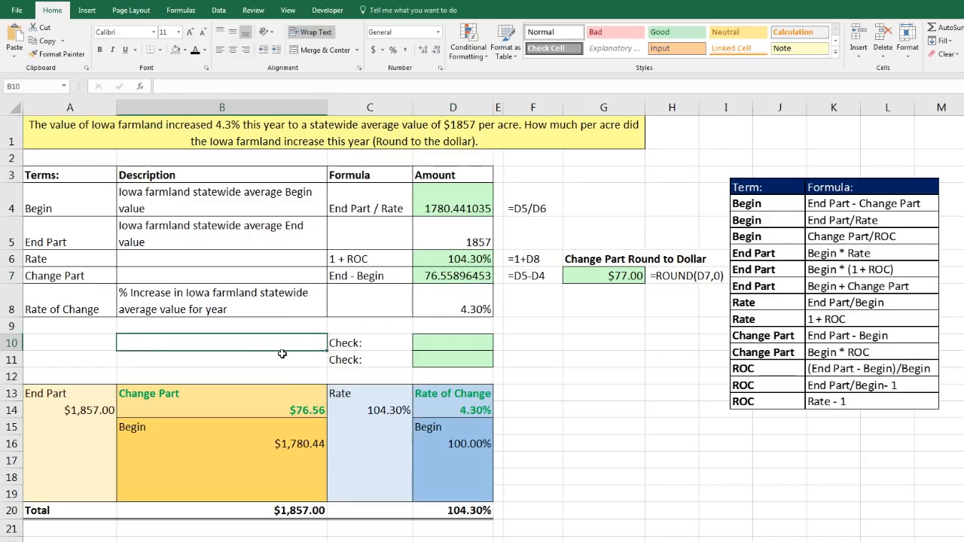
pyautogui.write('ROC = Change Part / Begin')
pyautogui.press('Tab')
pyautogui.press('Tab')
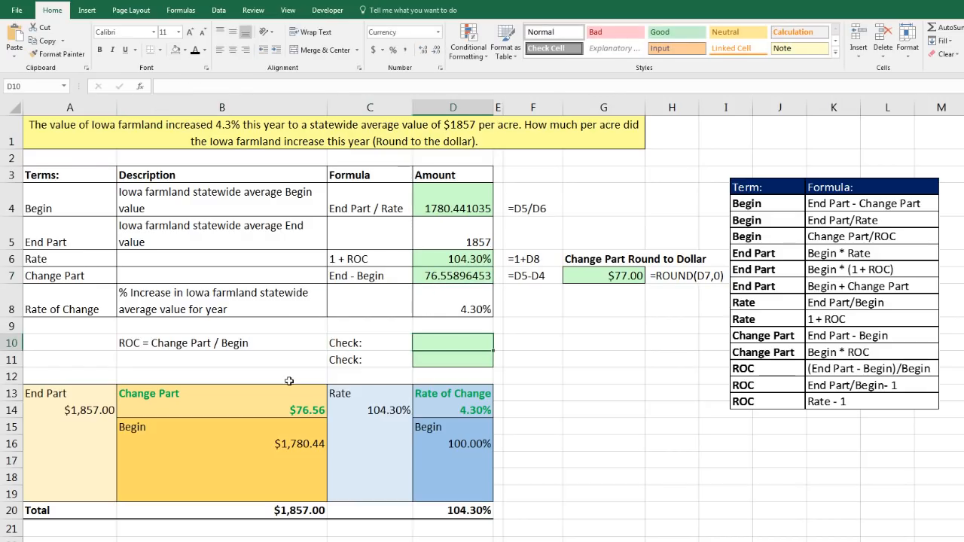
# Calculate the first check in D10 with =D7/D4 and give the cell the General number format
pyautogui.write('=')
pyautogui.press('Up')
pyautogui.press('Up')
pyautogui.press('Up')
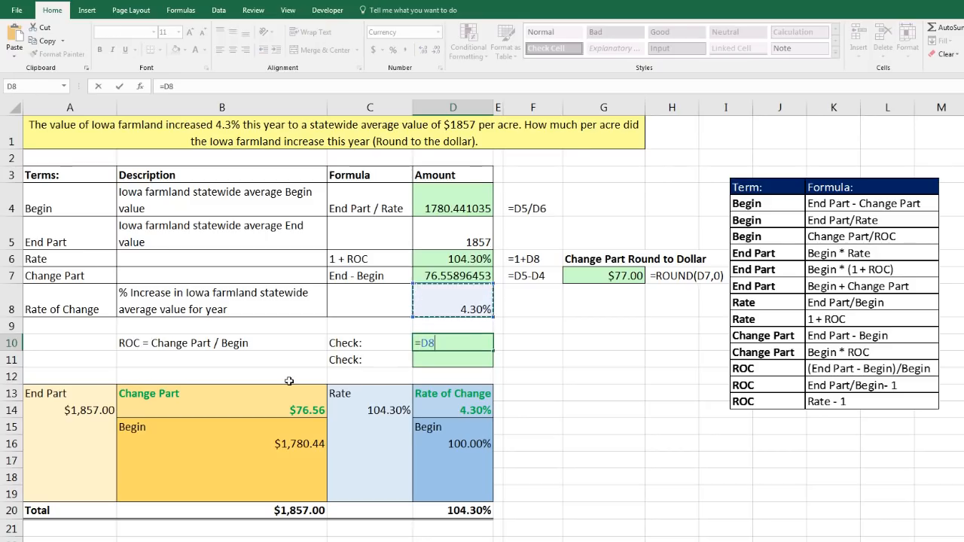
pyautogui.write('/')
pyautogui.press('Up')
pyautogui.press('Up')
pyautogui.press('Up')
pyautogui.press('Up')
pyautogui.press('Up')
pyautogui.press('Up')
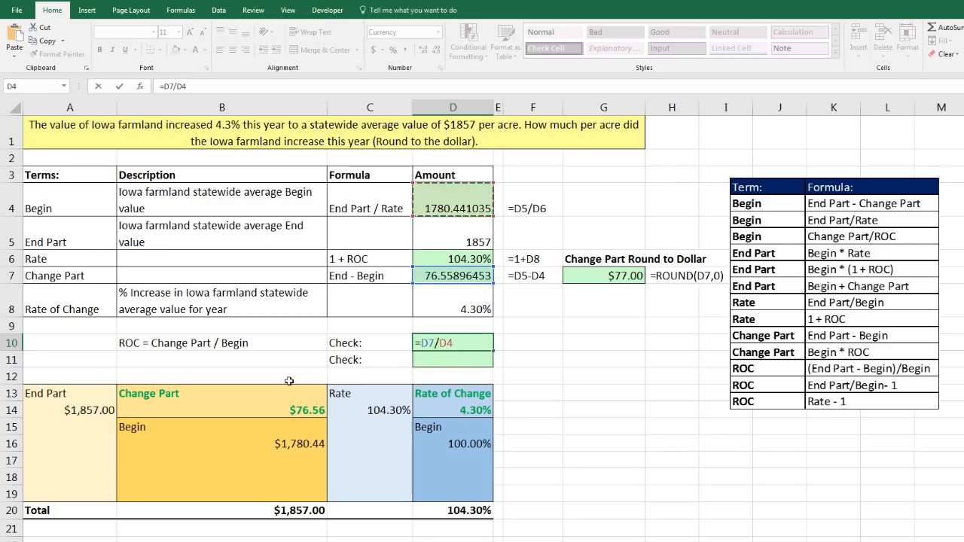
pyautogui.hotkey('ctrl', 'Return')
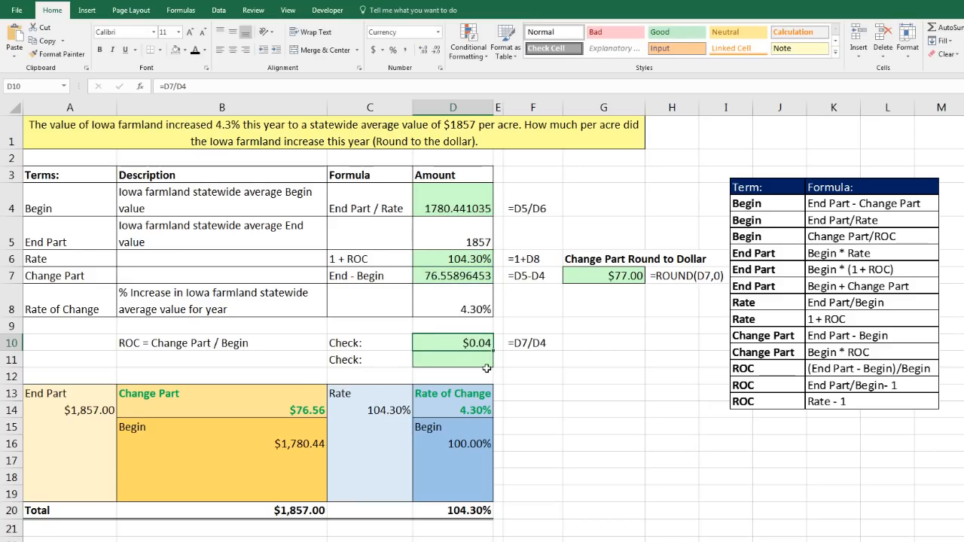
pyautogui.click(438, 32)
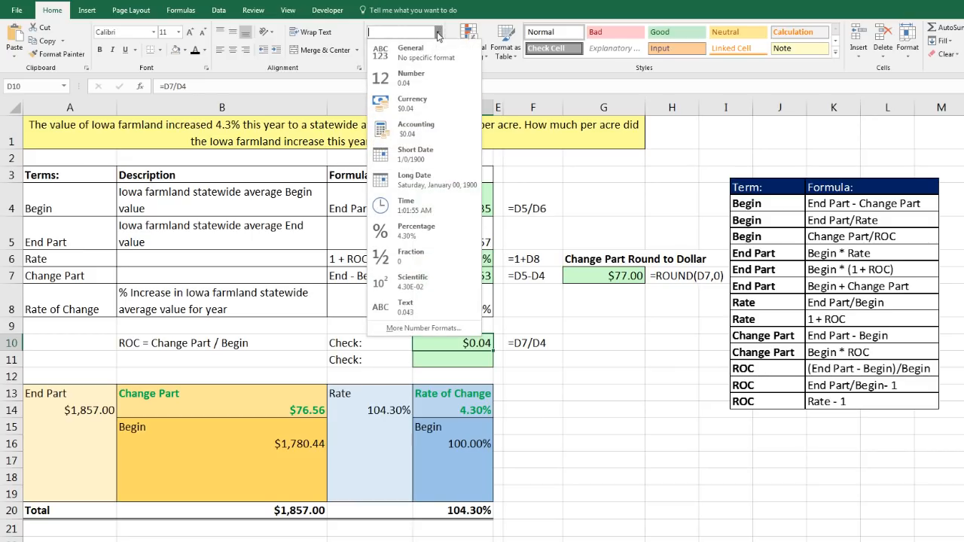
pyautogui.click(424, 51)
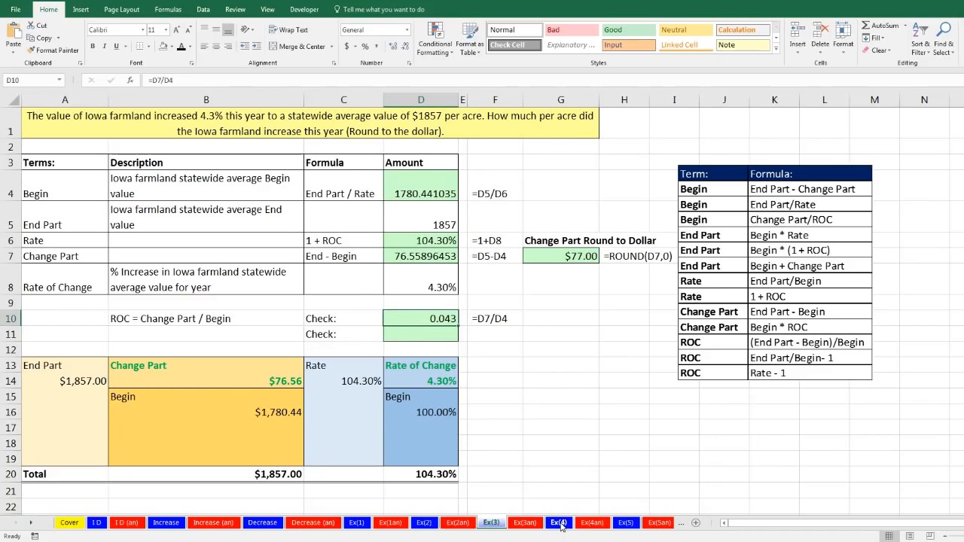
# Switch to the Ex(4) sheet and go through the Lego set markdown problem's original price, markdown and reduced price rows
pyautogui.click(558, 523)
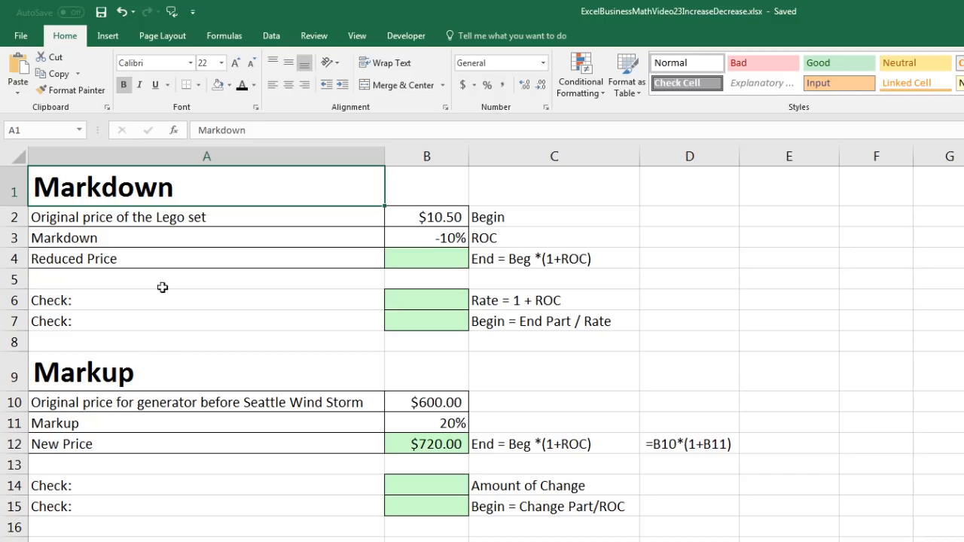
pyautogui.click(148, 224)
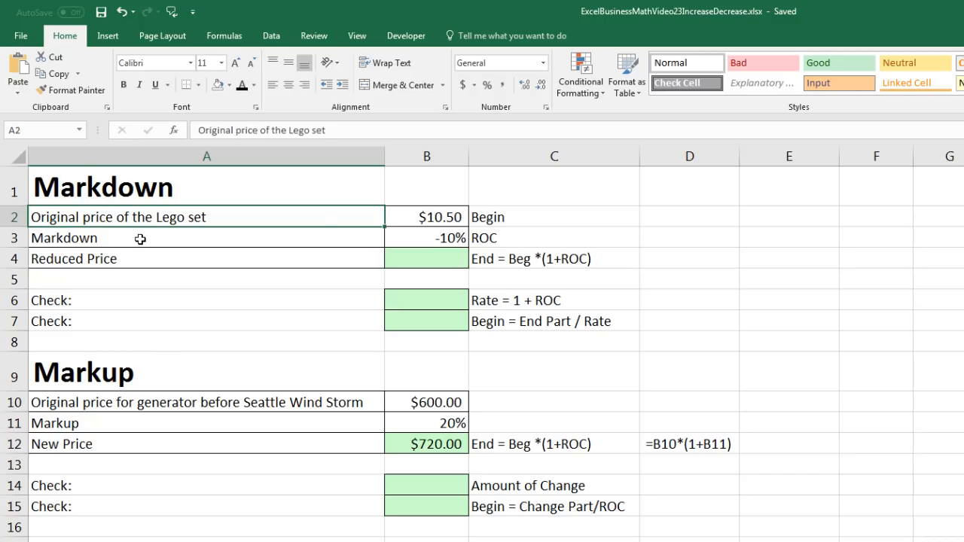
pyautogui.click(431, 216)
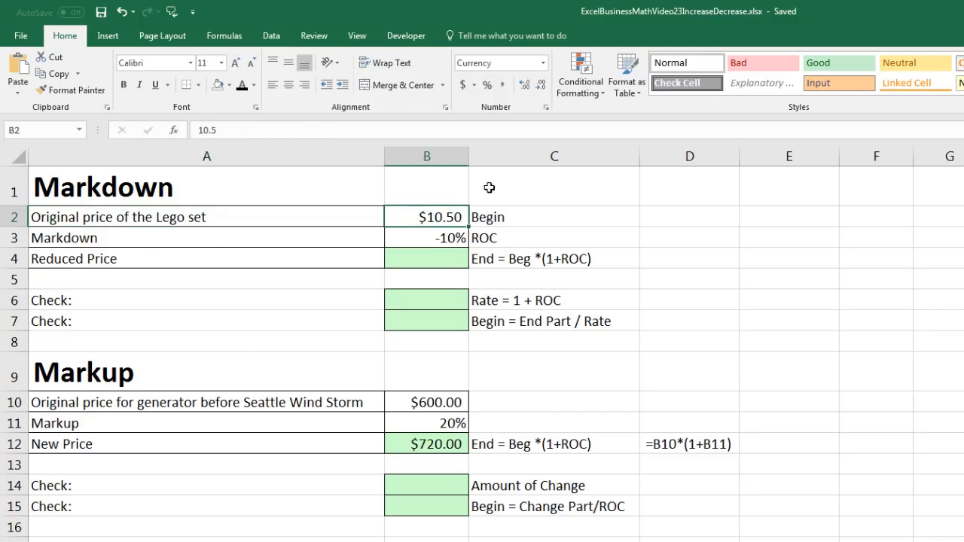
pyautogui.click(237, 240)
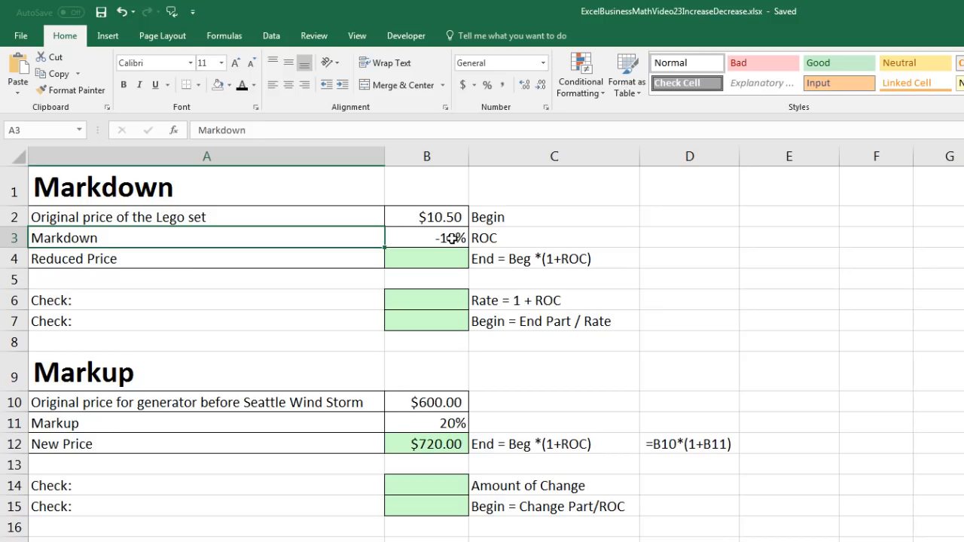
pyautogui.click(186, 263)
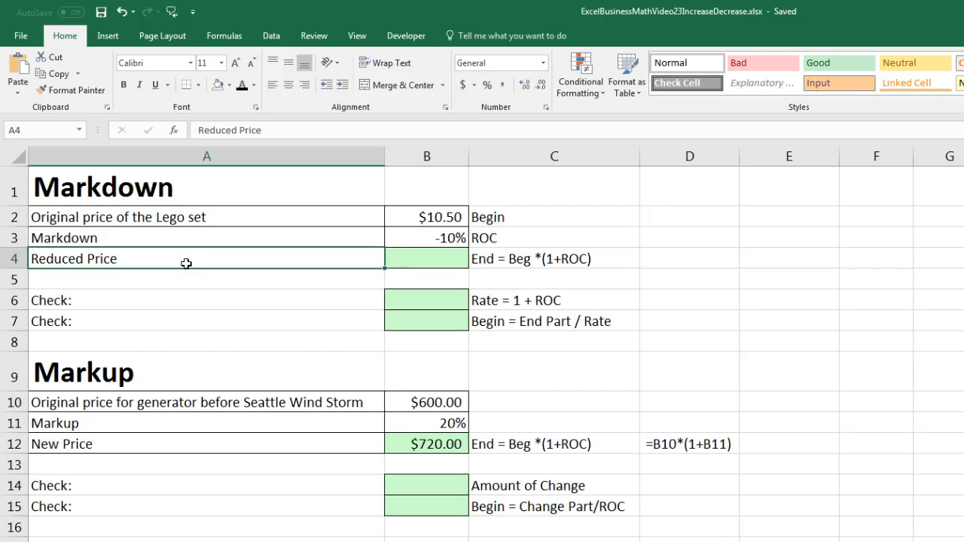
pyautogui.click(400, 235)
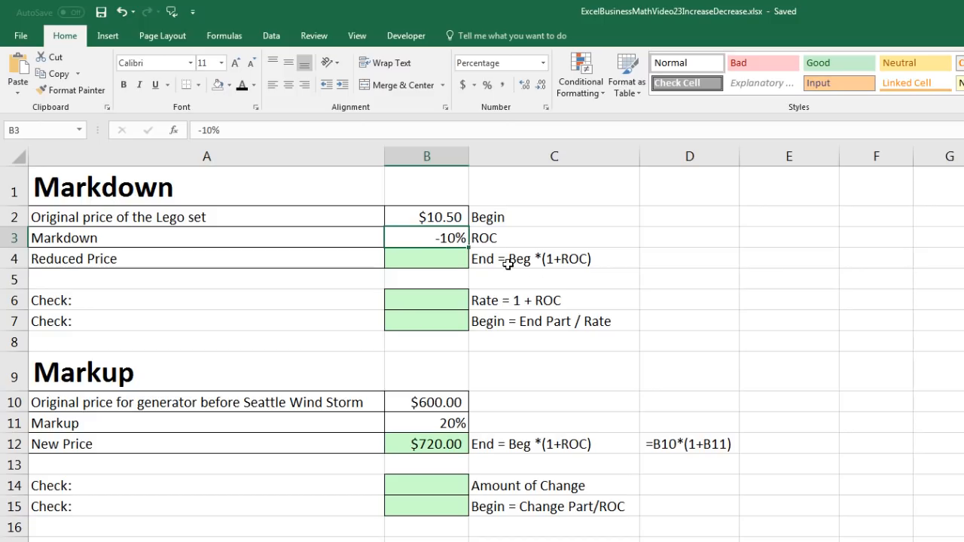
# Calculate the Lego set's Reduced Price in B4 with =B2*(1+B3)
pyautogui.click(442, 256)
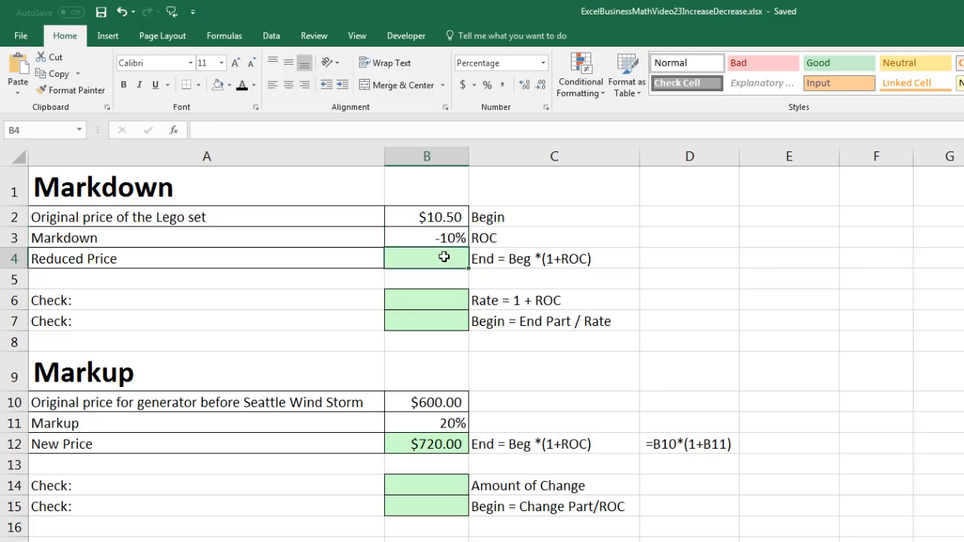
pyautogui.write('=')
pyautogui.press('Up')
pyautogui.press('Up')
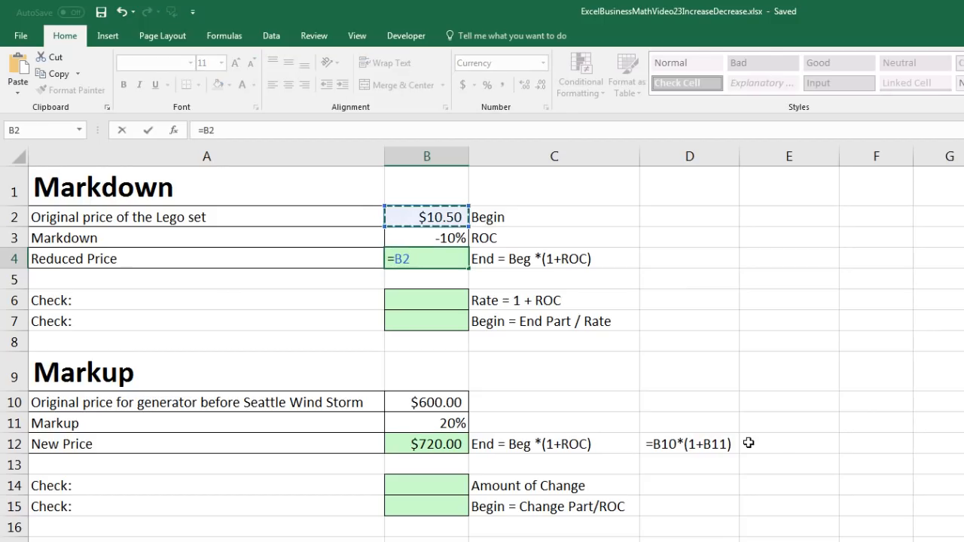
pyautogui.write('*(1+')
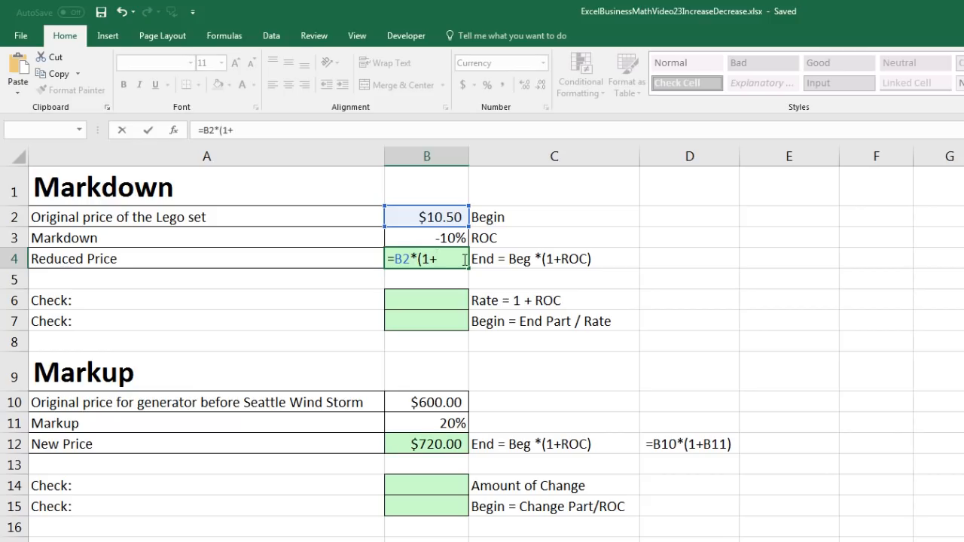
pyautogui.press('Up')
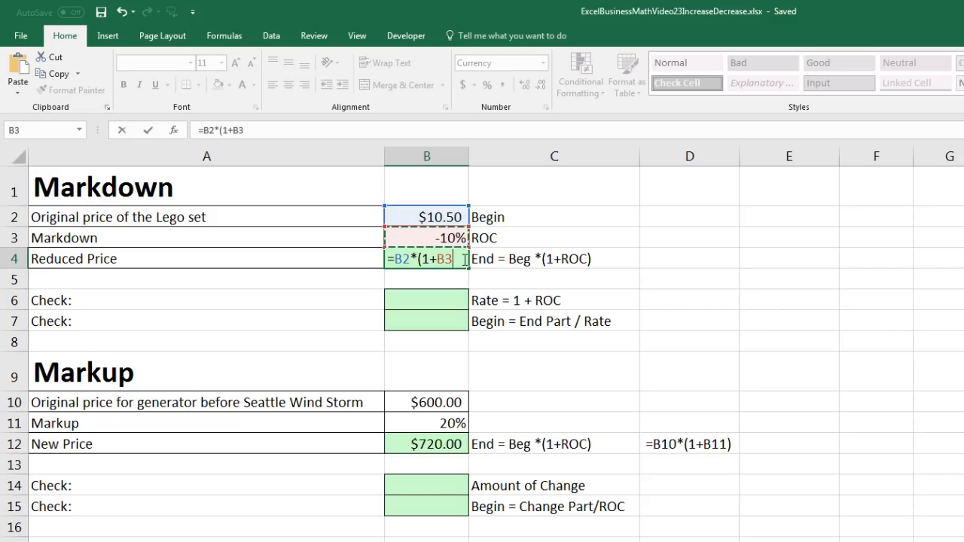
pyautogui.write(')')
pyautogui.hotkey('ctrl', 'Return')
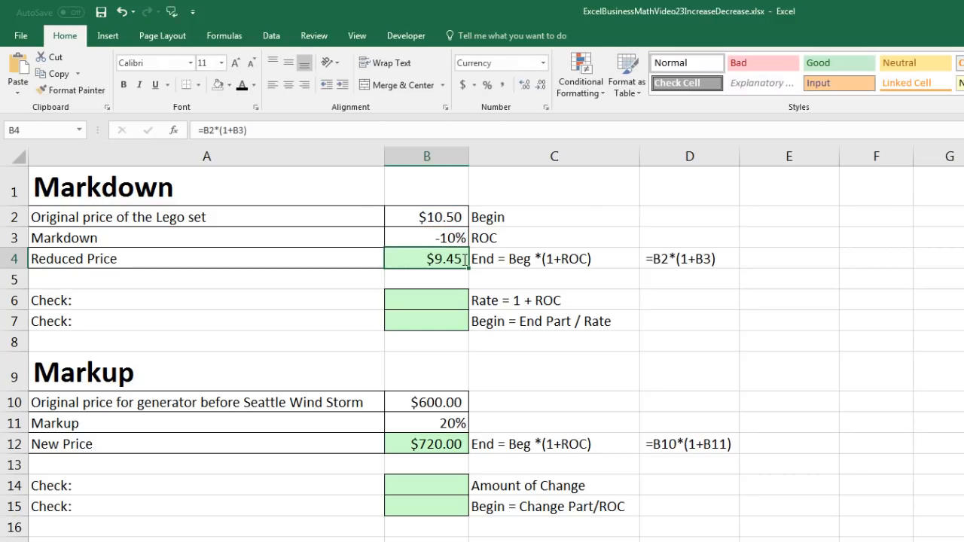
# Calculate the markdown problem's rate check in B6 with =1+B3
pyautogui.click(452, 300)
pyautogui.press('F2')
pyautogui.write('=1+')
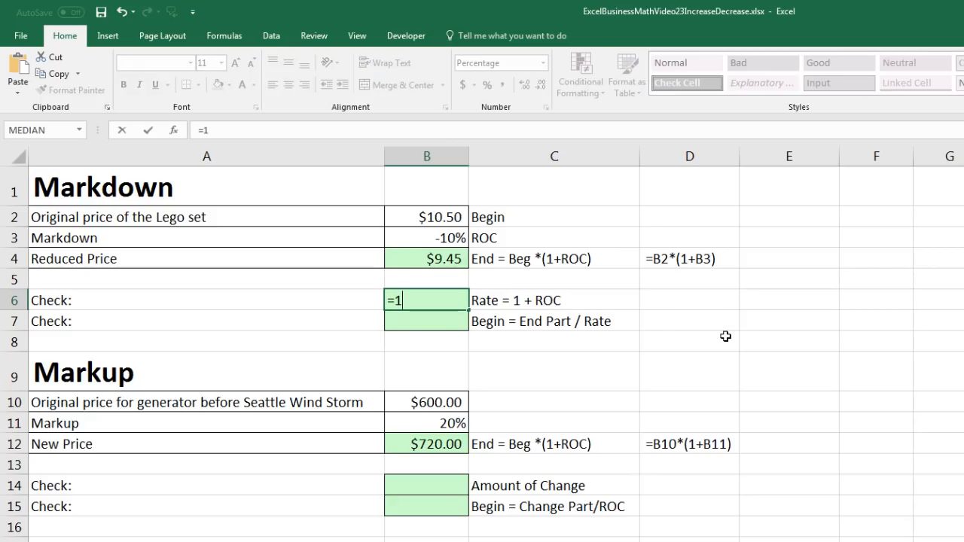
pyautogui.press('Up')
pyautogui.press('Up')
pyautogui.press('Up')
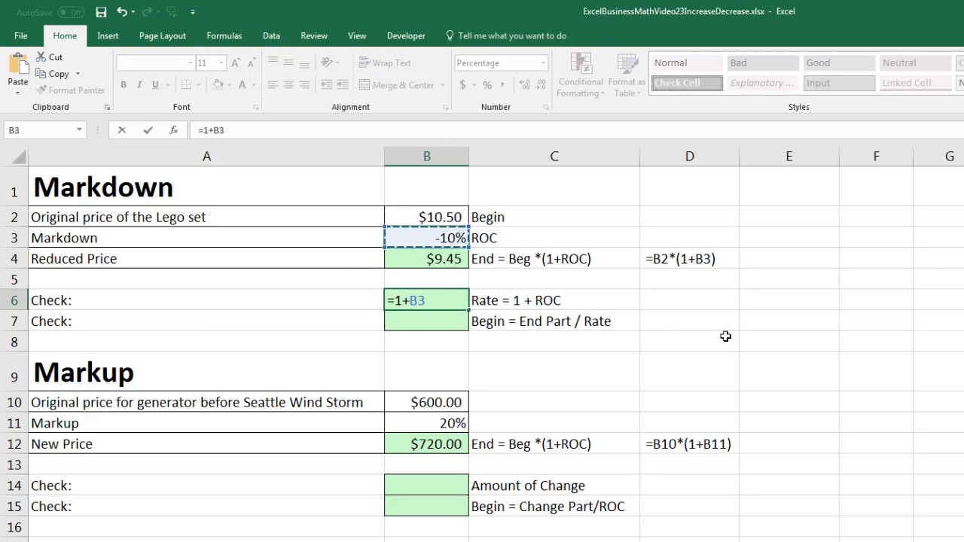
pyautogui.hotkey('ctrl', 'Return')
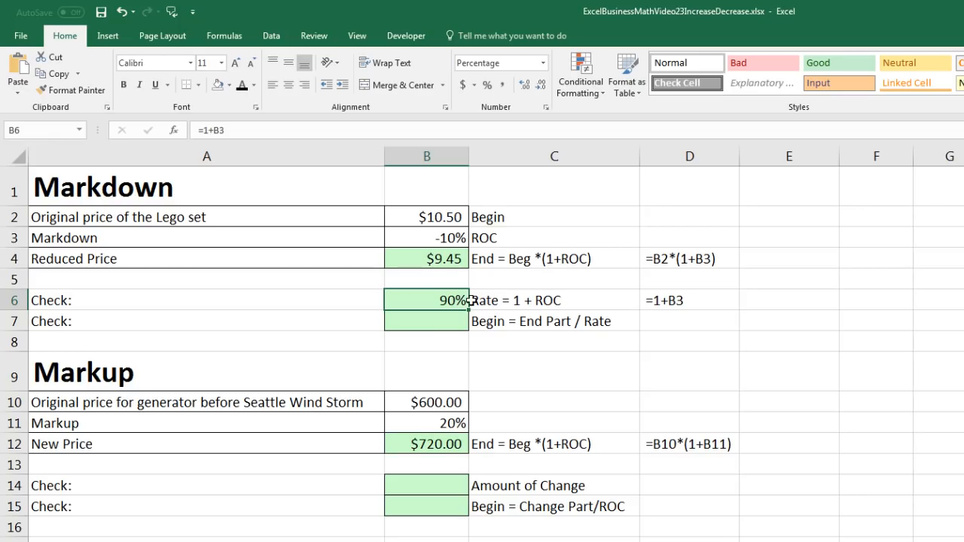
# Calculate the markdown problem's Begin check in B7 by dividing End Part by Rate with =B4/B6
pyautogui.click(450, 318)
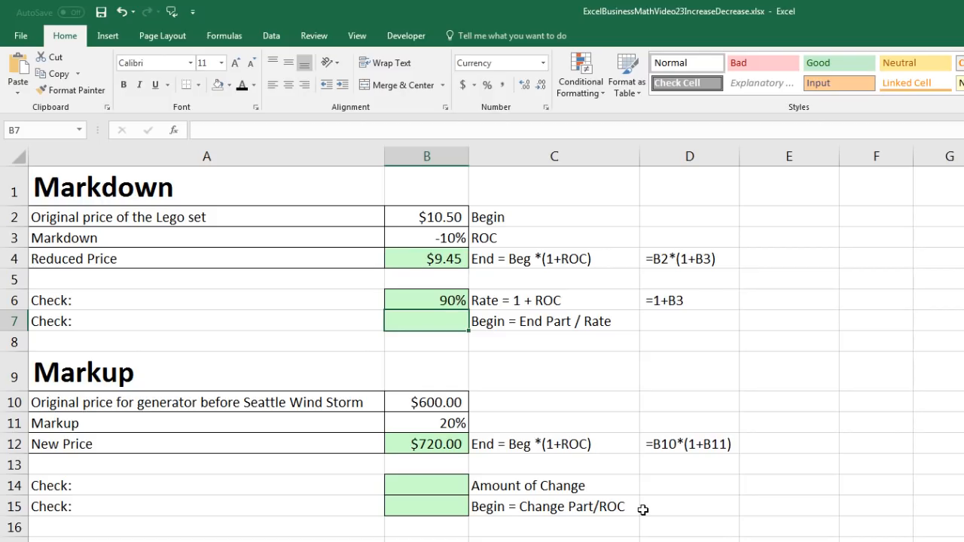
pyautogui.write('=')
pyautogui.press('Up')
pyautogui.press('Up')
pyautogui.press('Up')
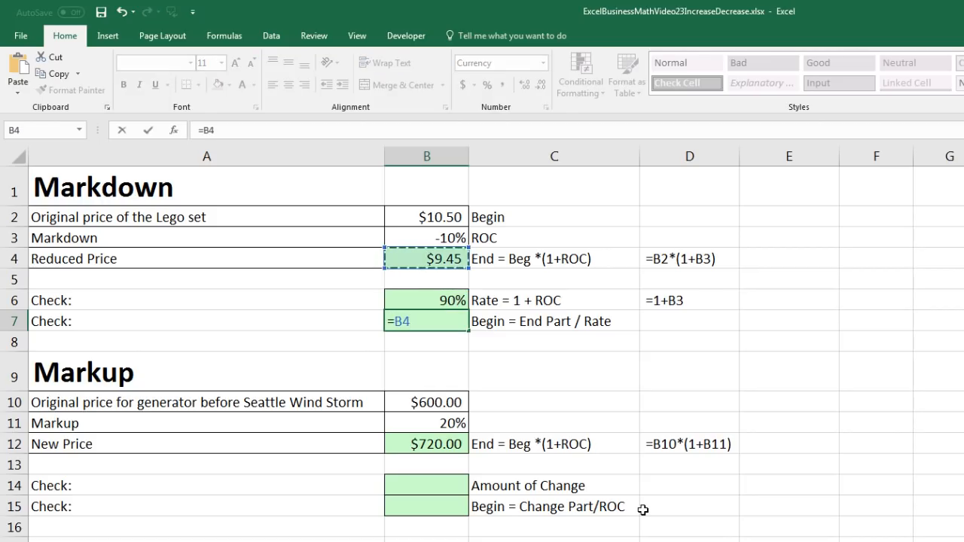
pyautogui.write('/')
pyautogui.press('Up')
pyautogui.hotkey('ctrl', 'Return')
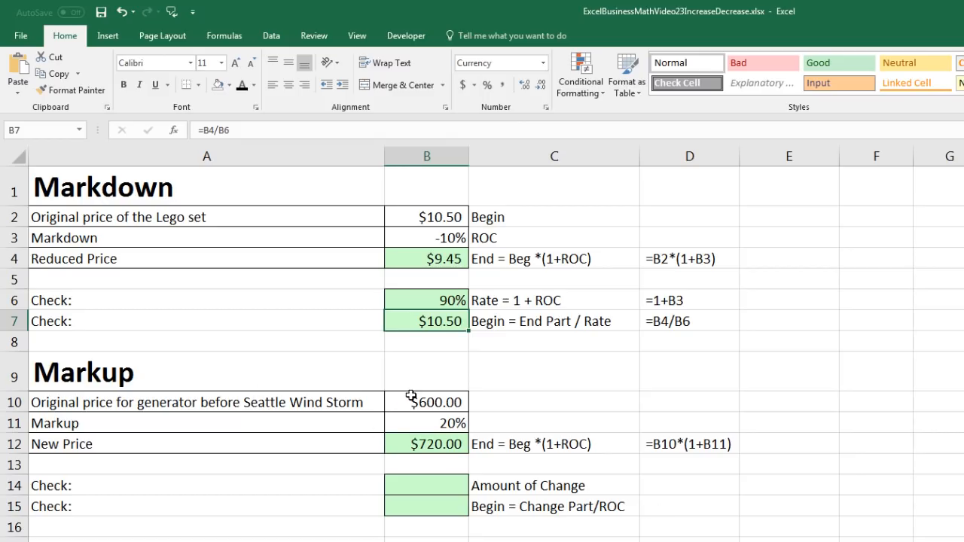
# Clear the generator's New Price in B12 and recalculate it with =B10*(1+B11)
pyautogui.click(424, 445)
pyautogui.press('Delete')
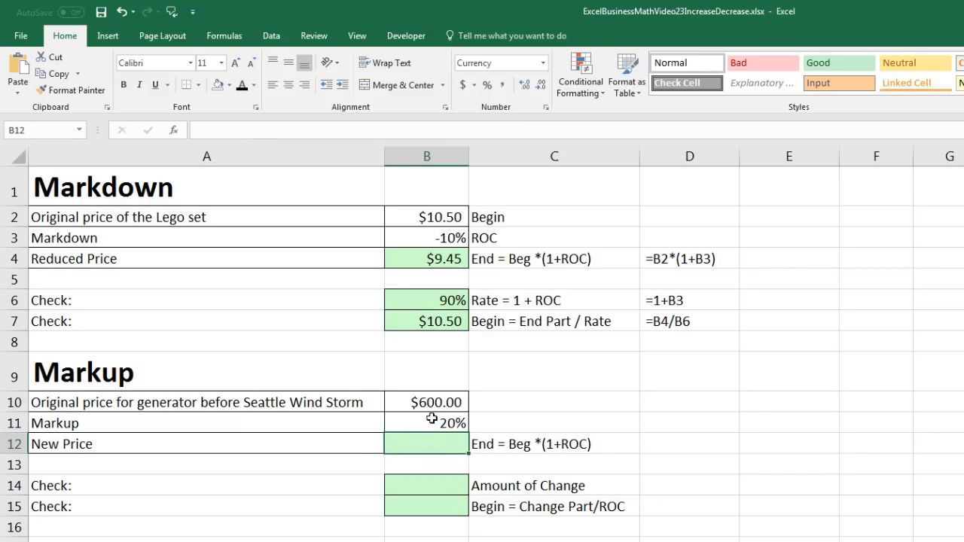
pyautogui.click(422, 404)
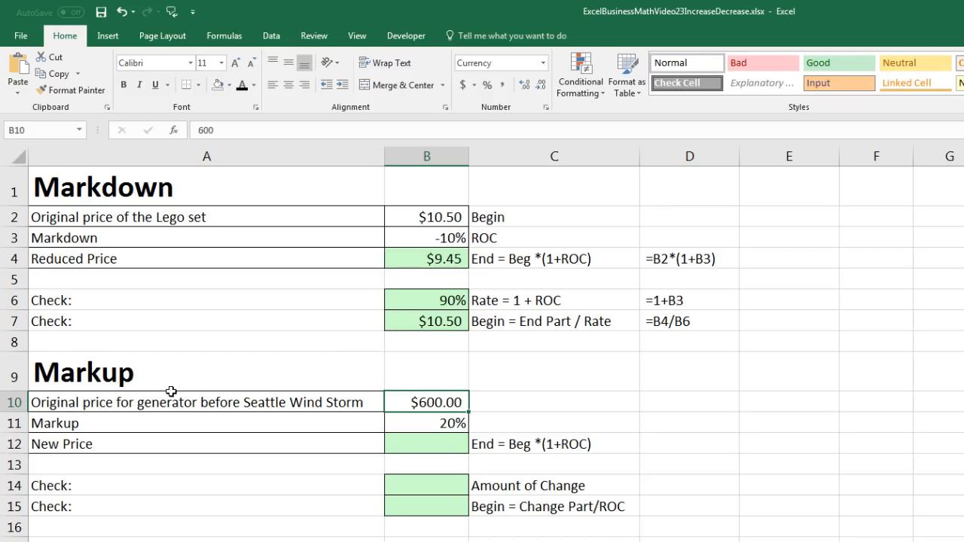
pyautogui.click(442, 423)
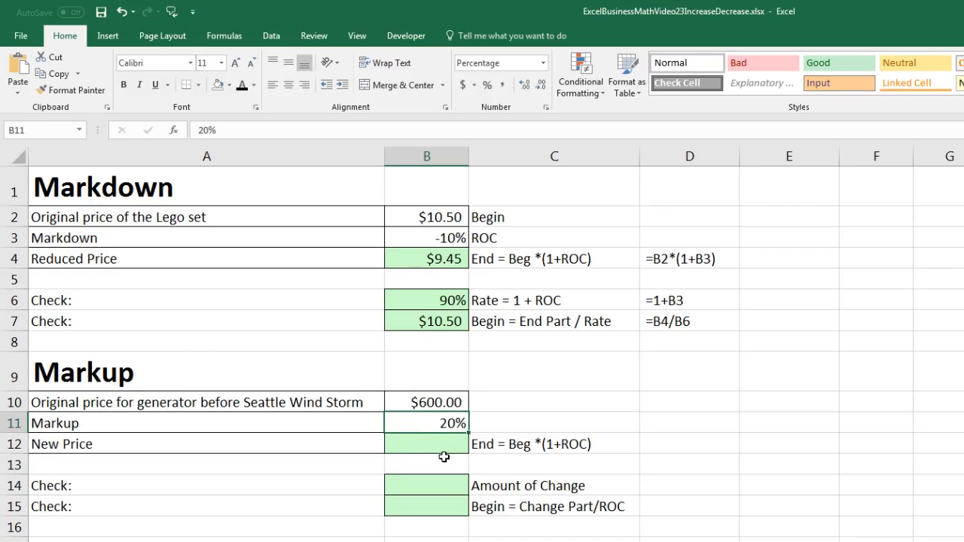
pyautogui.click(432, 449)
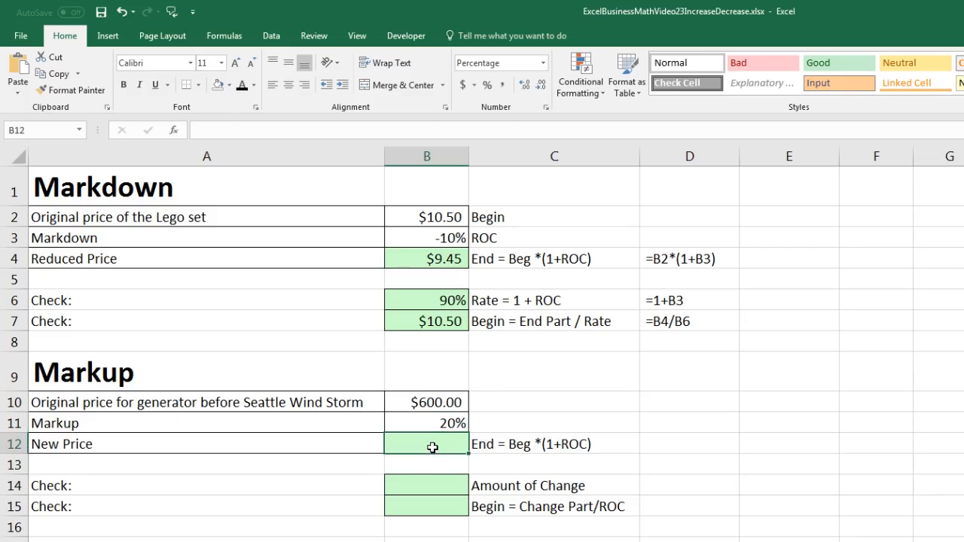
pyautogui.write('=')
pyautogui.press('Up')
pyautogui.press('Up')
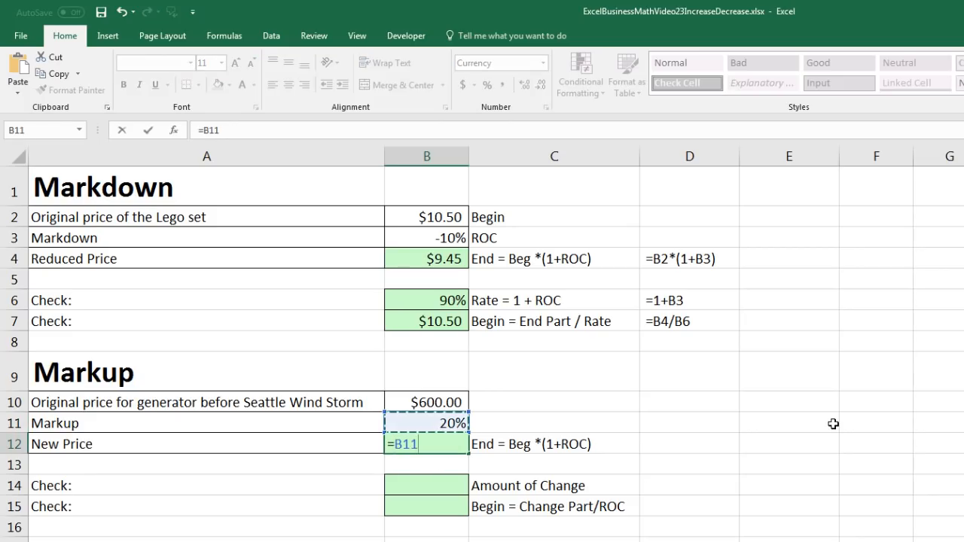
pyautogui.write('*')
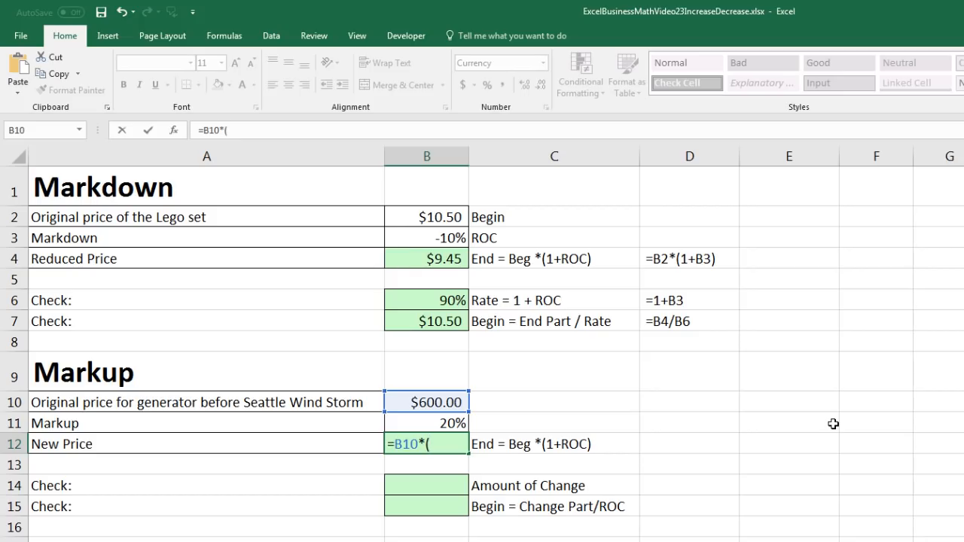
pyautogui.write('(1+')
pyautogui.press('Up')
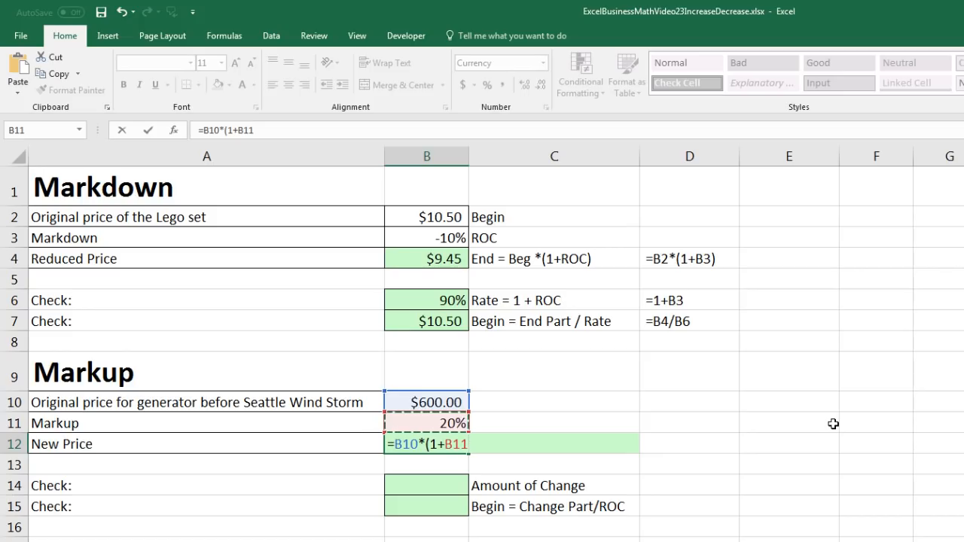
pyautogui.write(')')
pyautogui.hotkey('ctrl', 'Return')
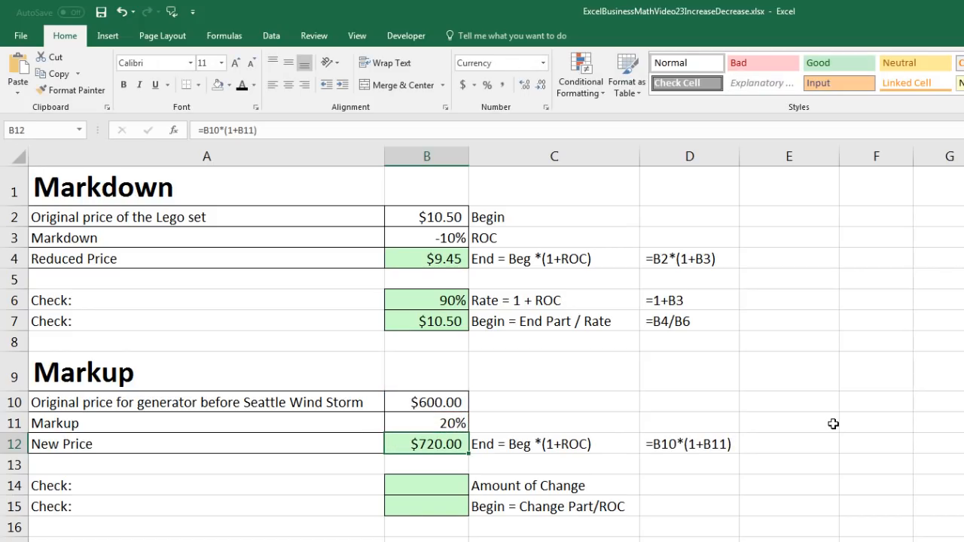
# Calculate the markup problem's Amount of Change check in B14 with =B10*B11
pyautogui.click(450, 484)
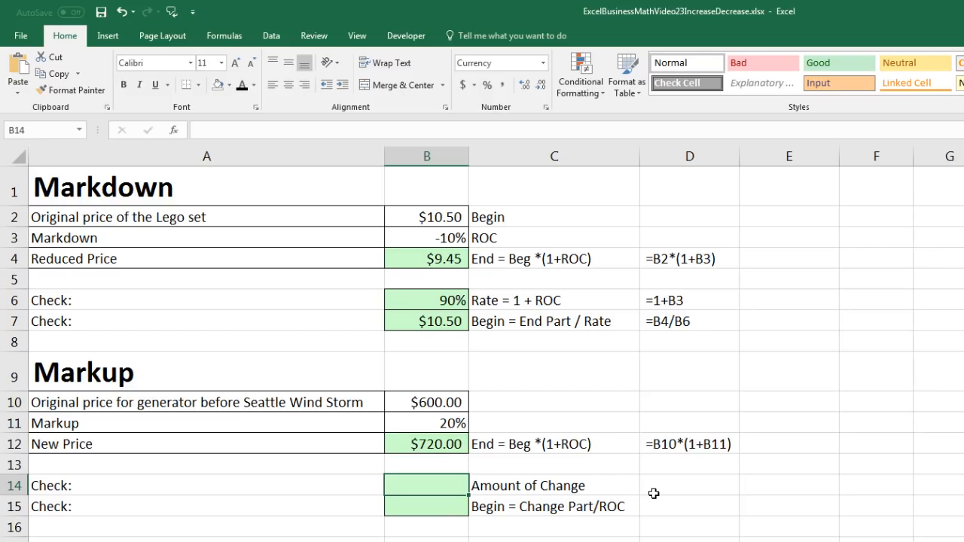
pyautogui.write('=')
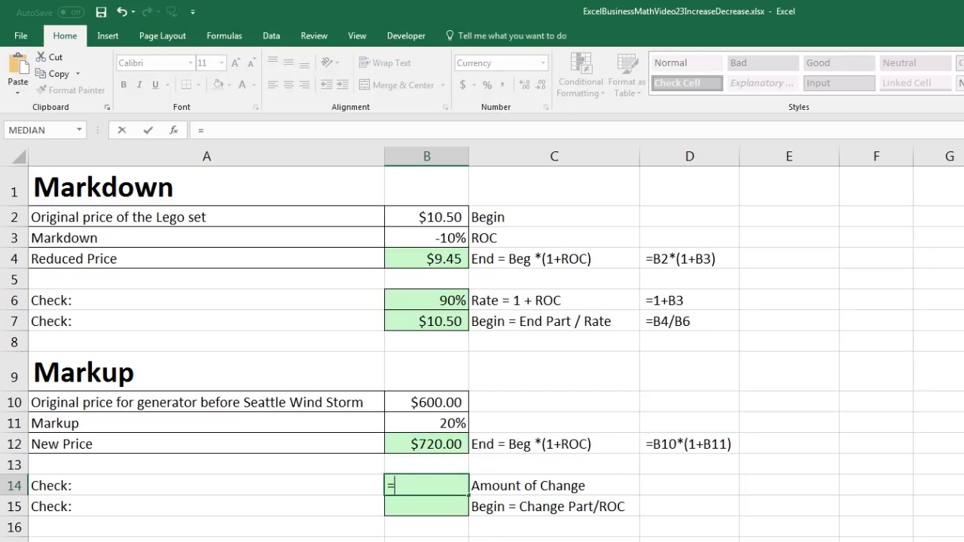
pyautogui.press('Up')
pyautogui.press('Up')
pyautogui.press('Up')
pyautogui.press('Up')
pyautogui.write('*')
pyautogui.press('Up')
pyautogui.press('Up')
pyautogui.press('Up')
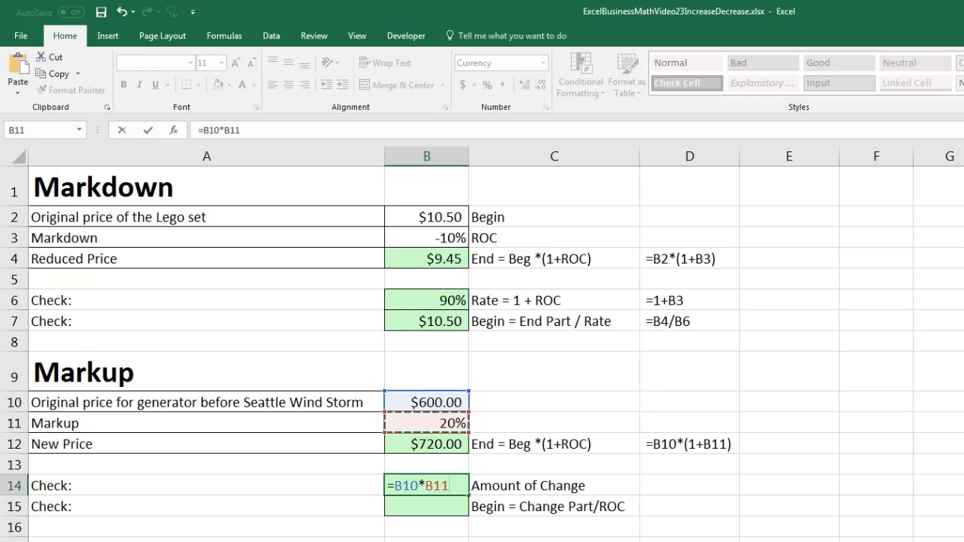
pyautogui.hotkey('ctrl', 'Return')
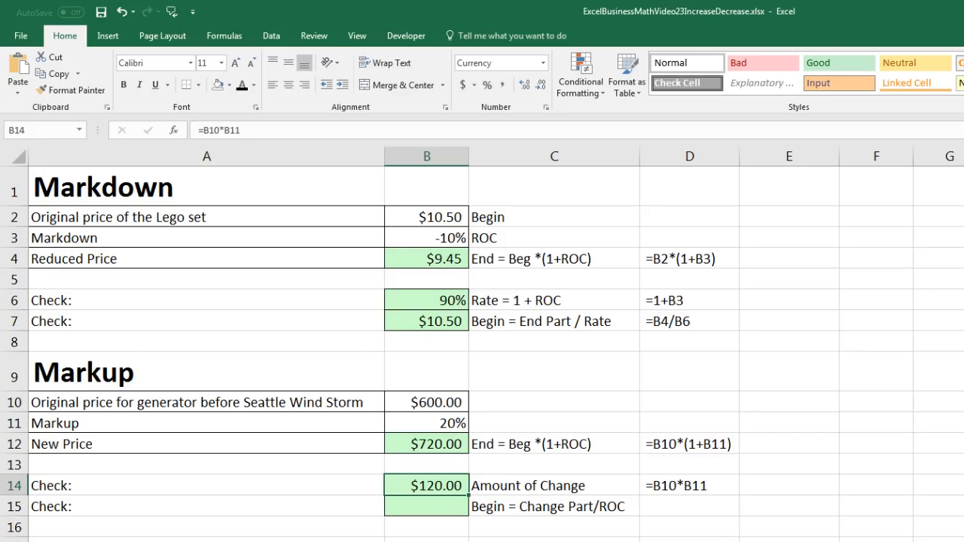
# Calculate the markup problem's Begin check in B15 by dividing Change Part by ROC with =B14/B11
pyautogui.press('Down')
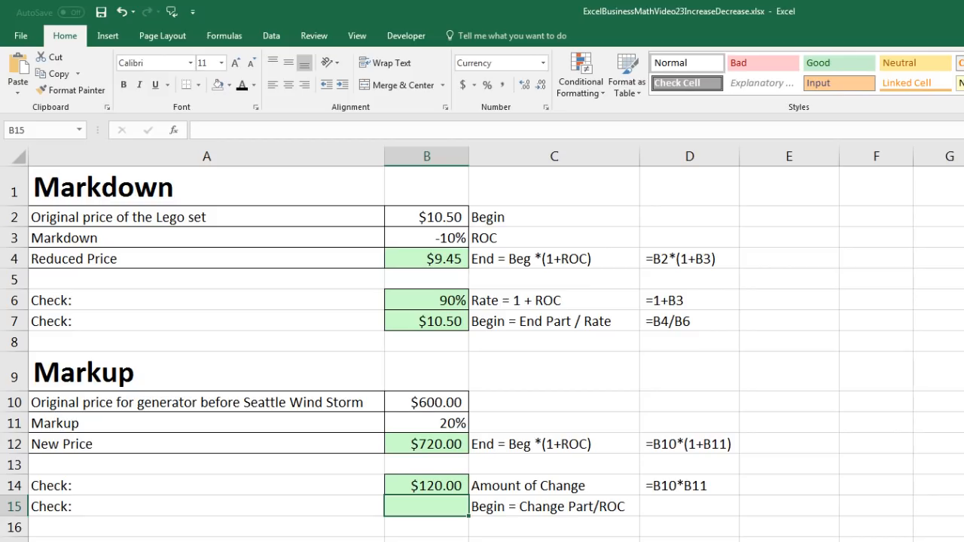
pyautogui.write('=')
pyautogui.click(427, 486)
pyautogui.write('/')
pyautogui.click(426, 486)
pyautogui.press('Up')
pyautogui.press('Up')
pyautogui.press('Up')
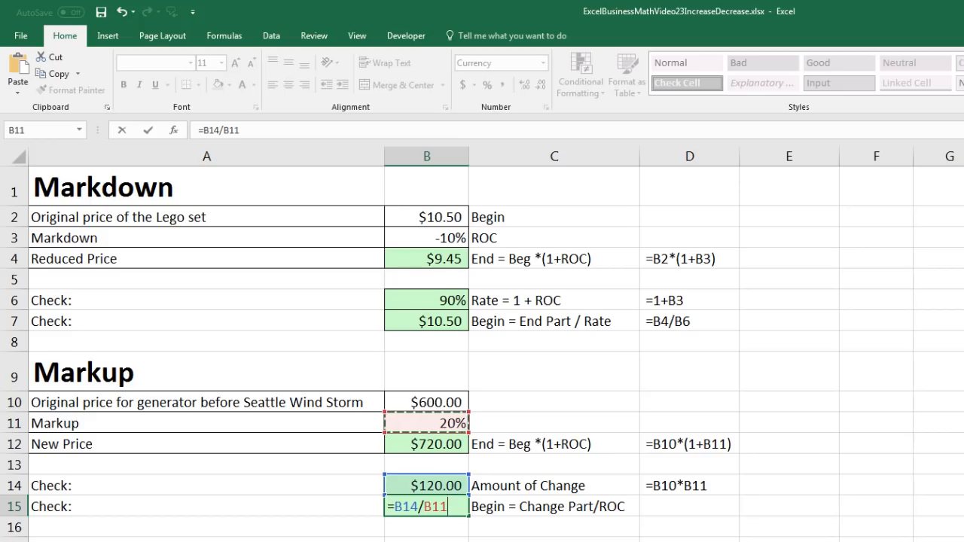
pyautogui.hotkey('ctrl', 'Return')
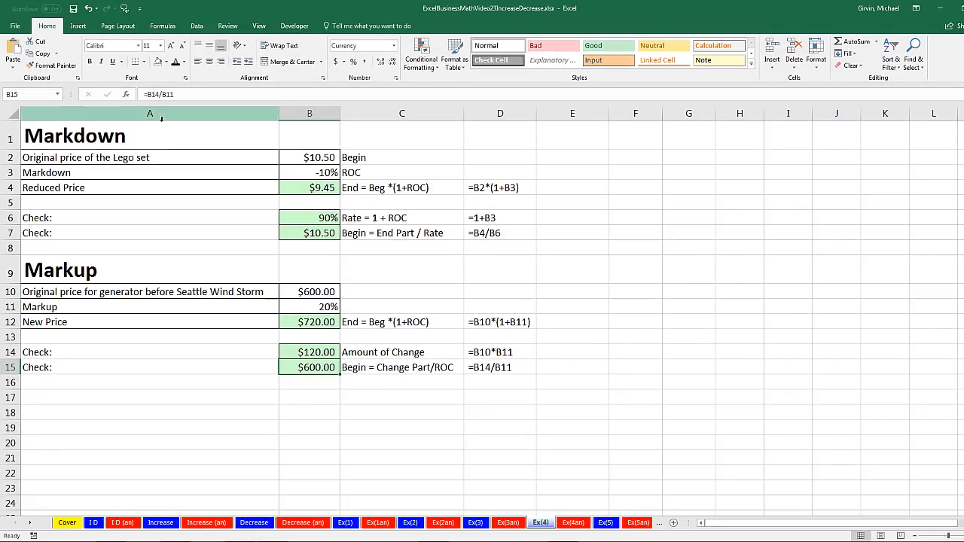
# Look back over the Markdown and Markup headings and open the Ex(5) sheet with the GE Company sales problem
pyautogui.click(161, 143)
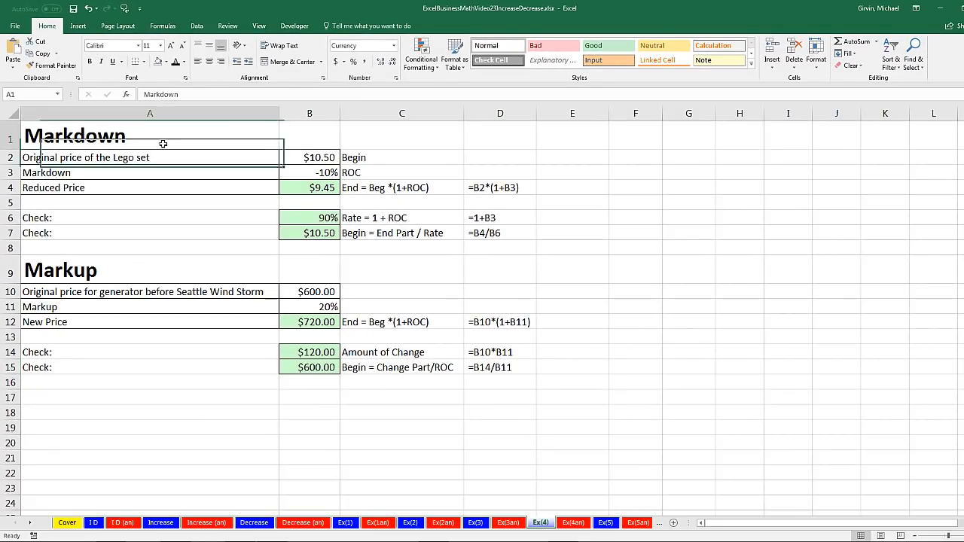
pyautogui.click(128, 270)
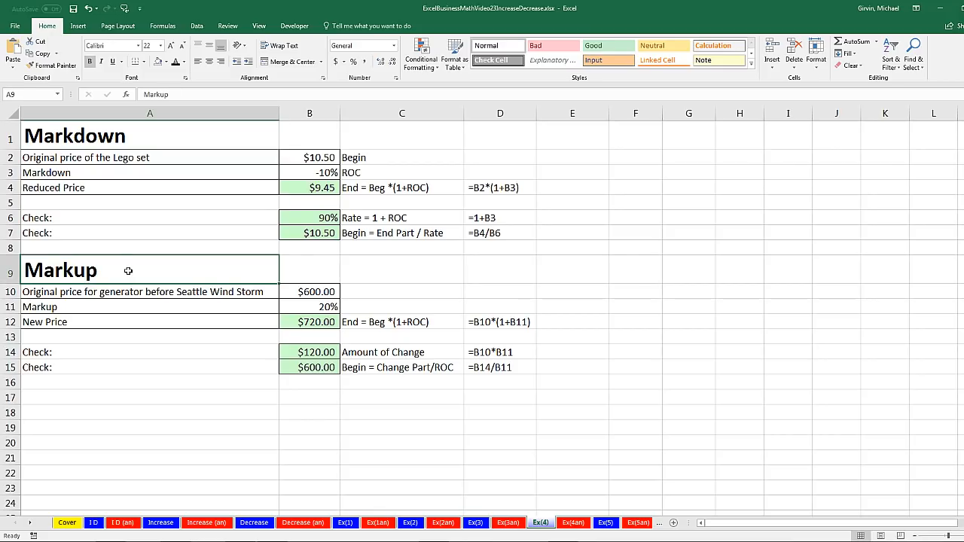
pyautogui.click(605, 522)
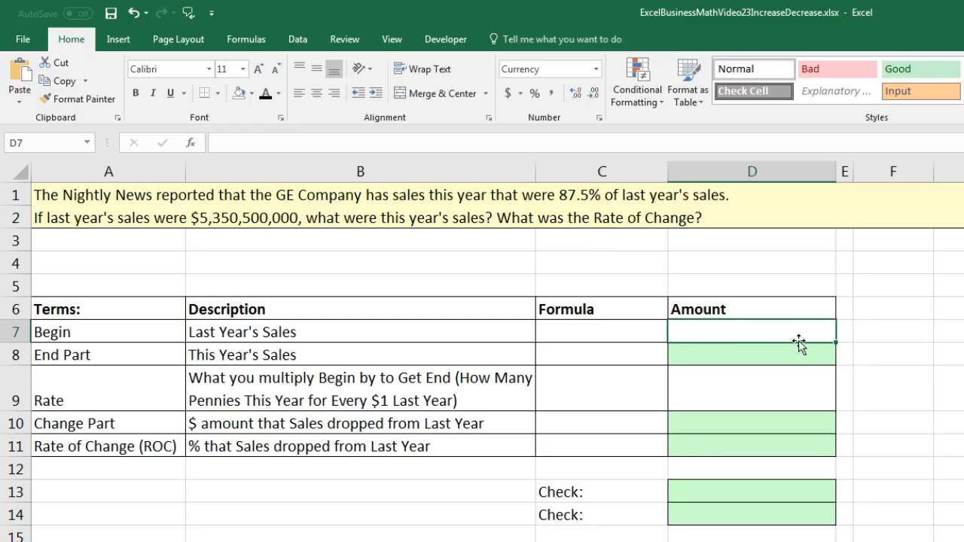
pyautogui.write('5350500000')
pyautogui.press('Return')
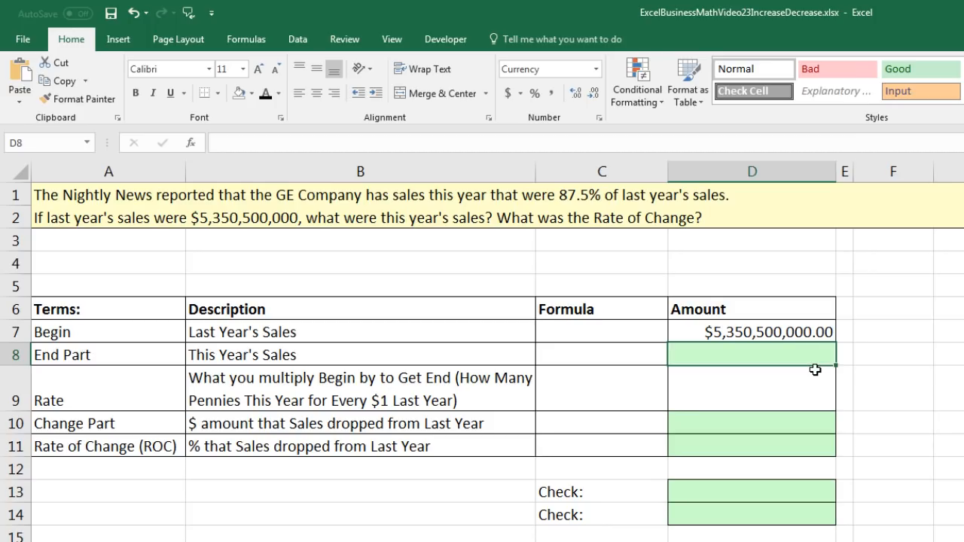
pyautogui.click(766, 391)
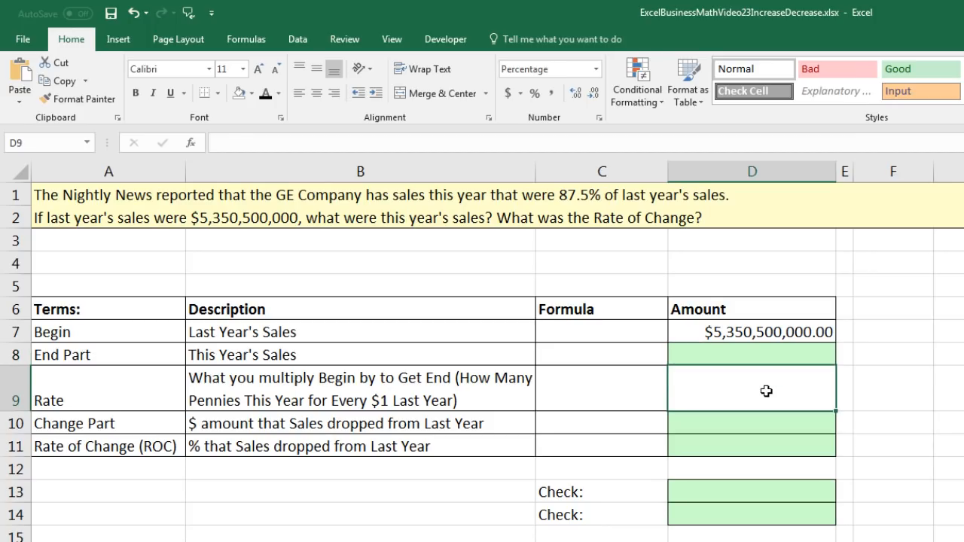
pyautogui.write('87.5')
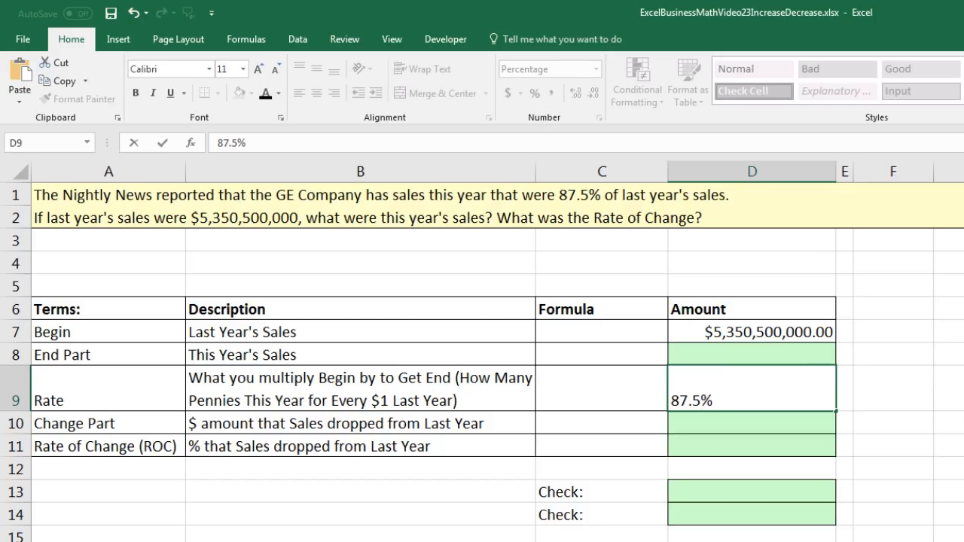
pyautogui.hotkey('ctrl', 'Return')
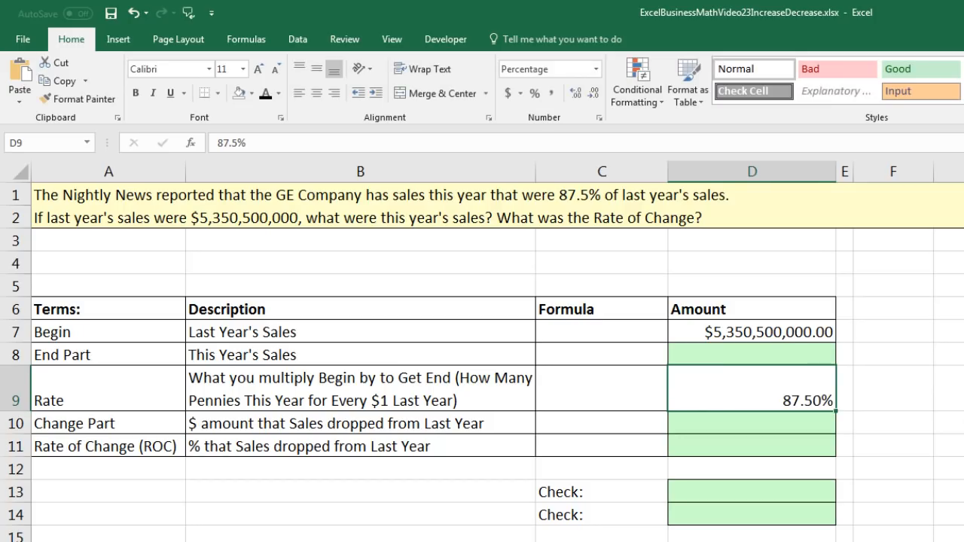
# Calculate this year's sales (End Part) in D8 by multiplying Begin by Rate with =D7*D9
pyautogui.click(771, 356)
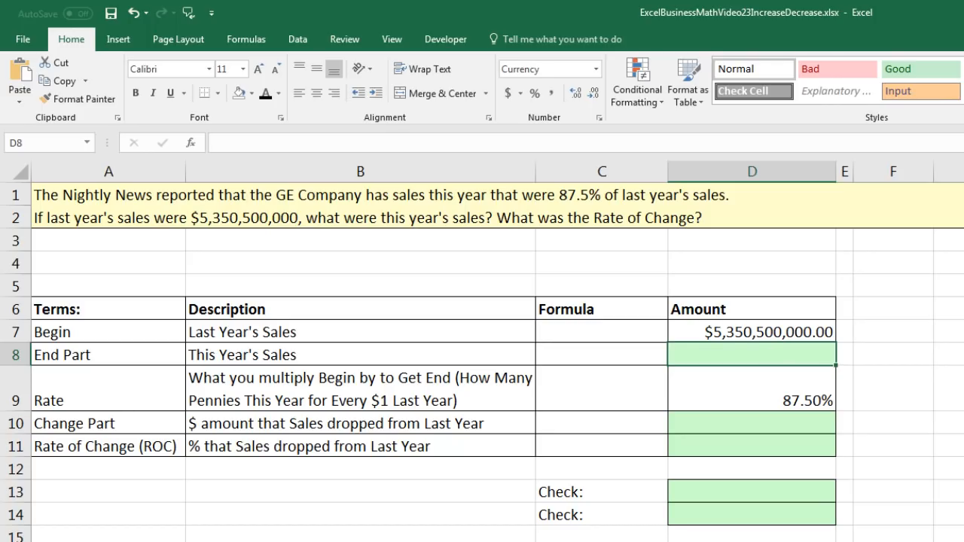
pyautogui.write('=')
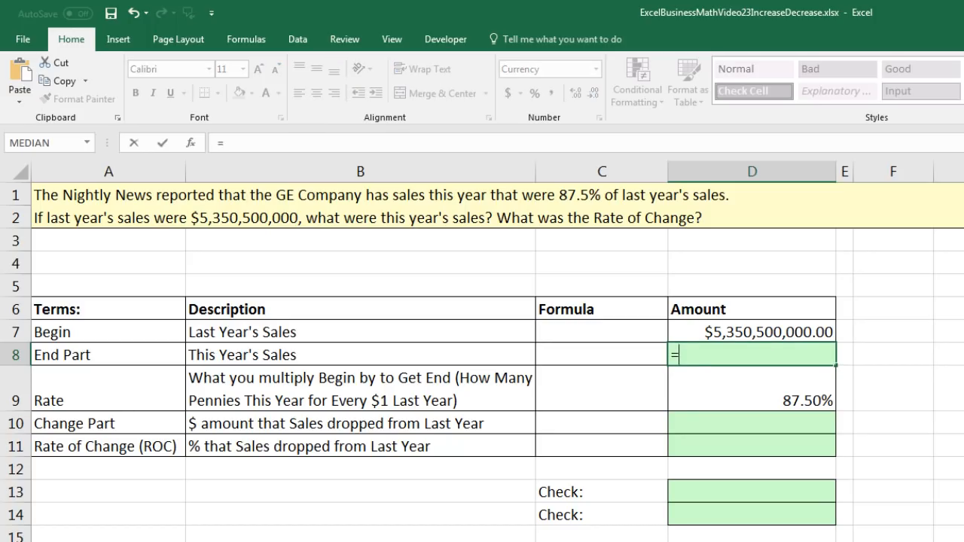
pyautogui.press('Up')
pyautogui.write('*')
pyautogui.press('Down')
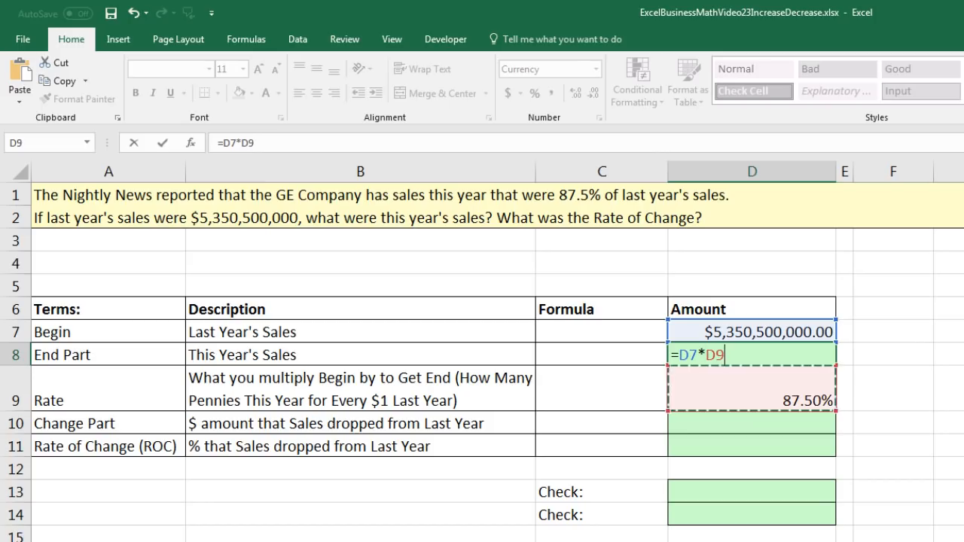
pyautogui.press('Return')
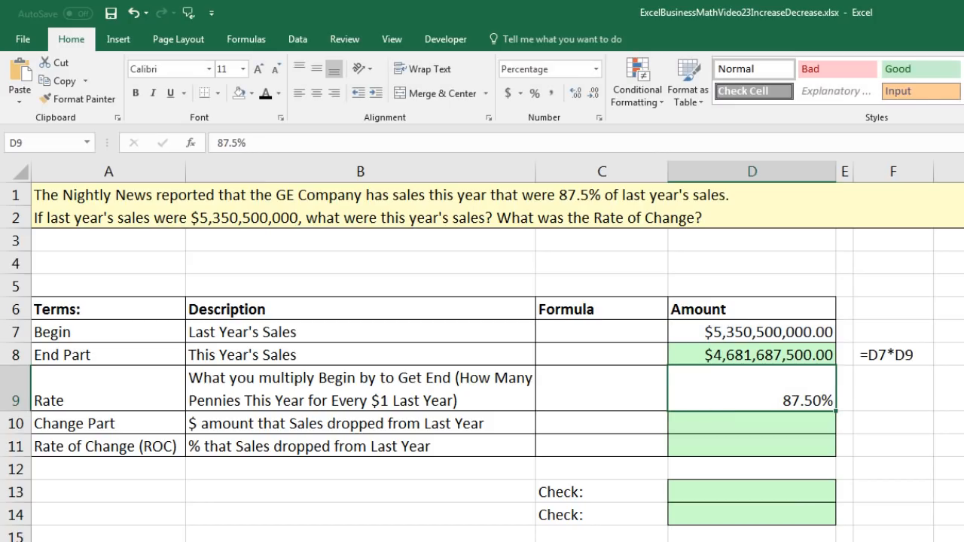
# Calculate the Change Part in D10 by subtracting Begin from End with =D8-D7
pyautogui.press('Down')
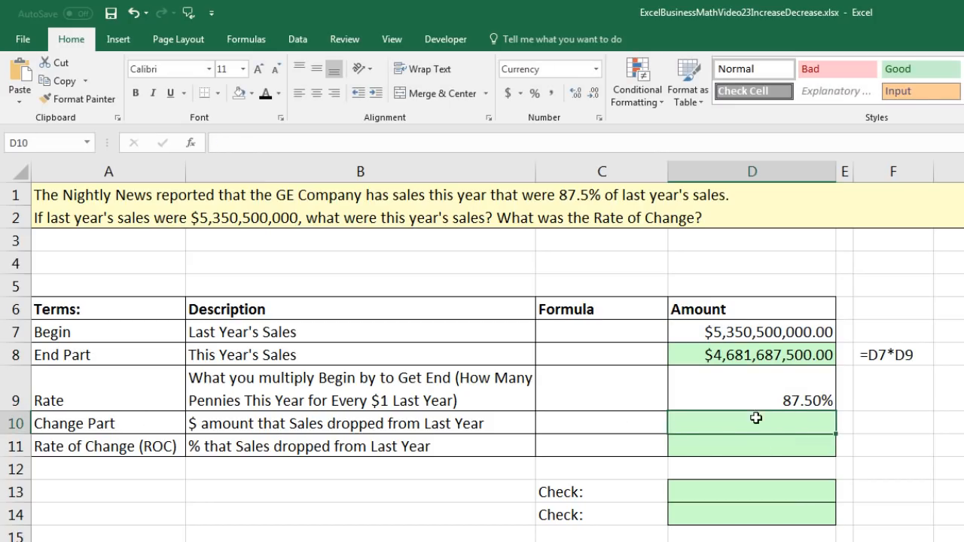
pyautogui.write('=')
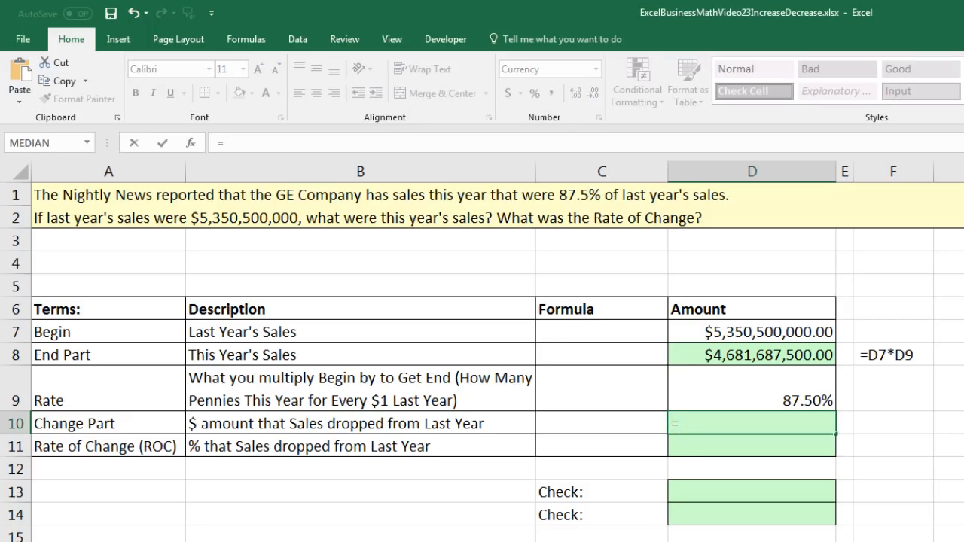
pyautogui.press('Up')
pyautogui.press('Up')
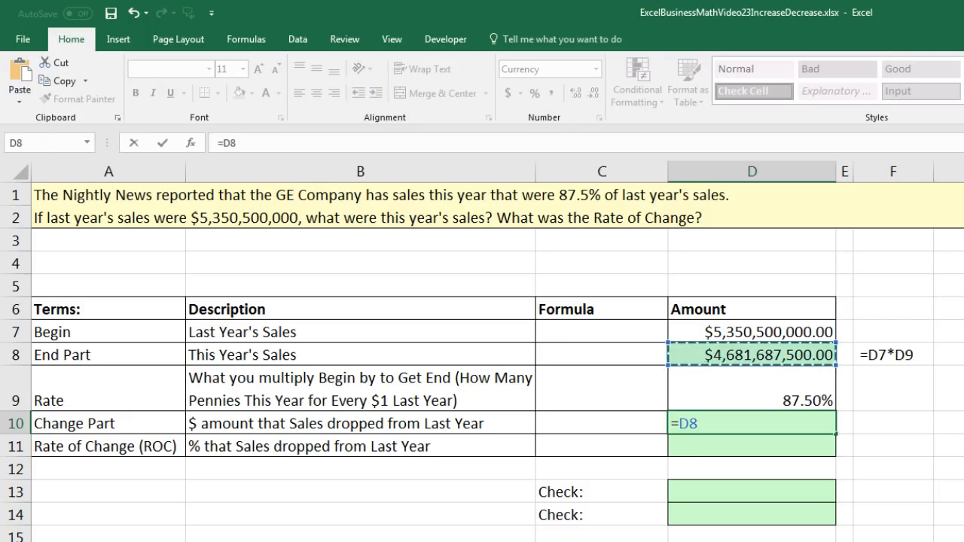
pyautogui.write('-')
pyautogui.press('Up')
pyautogui.press('Up')
pyautogui.press('Up')
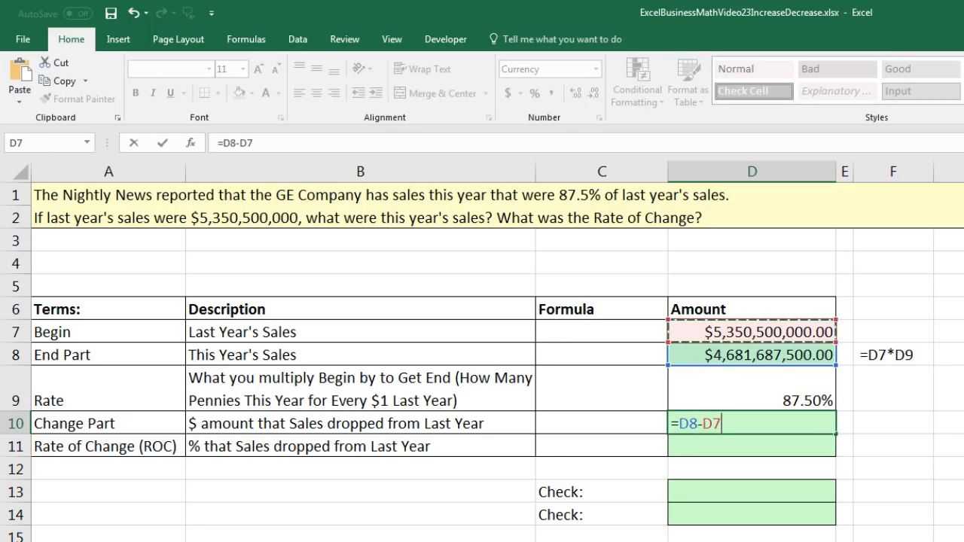
pyautogui.press('Return')
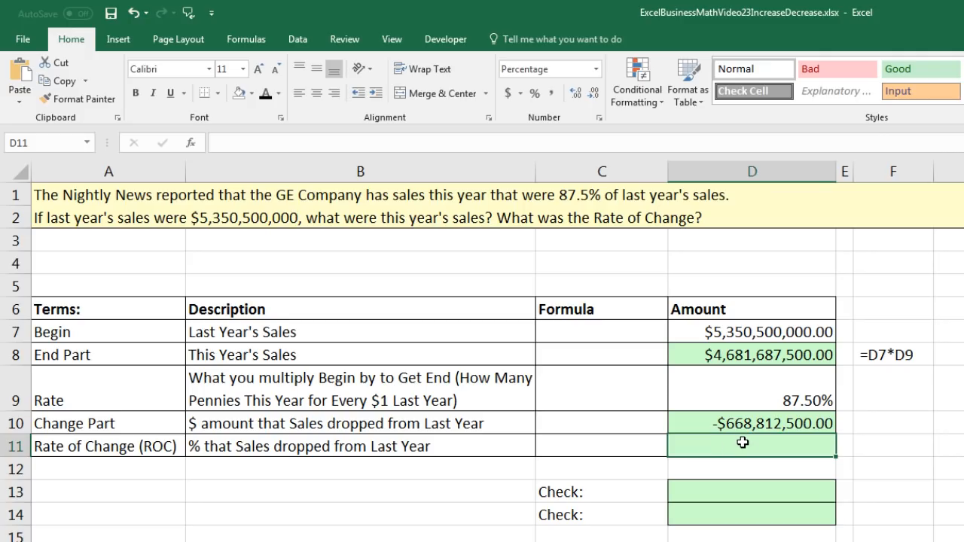
# Calculate the Rate of Change in D11 by subtracting 1 from the Rate with =D9-1
pyautogui.write('=')
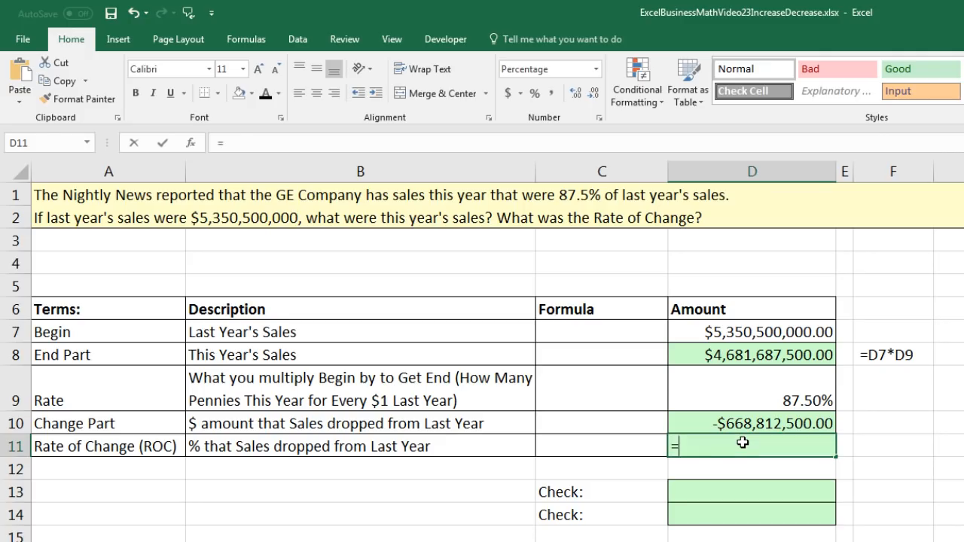
pyautogui.press('Up')
pyautogui.press('Up')
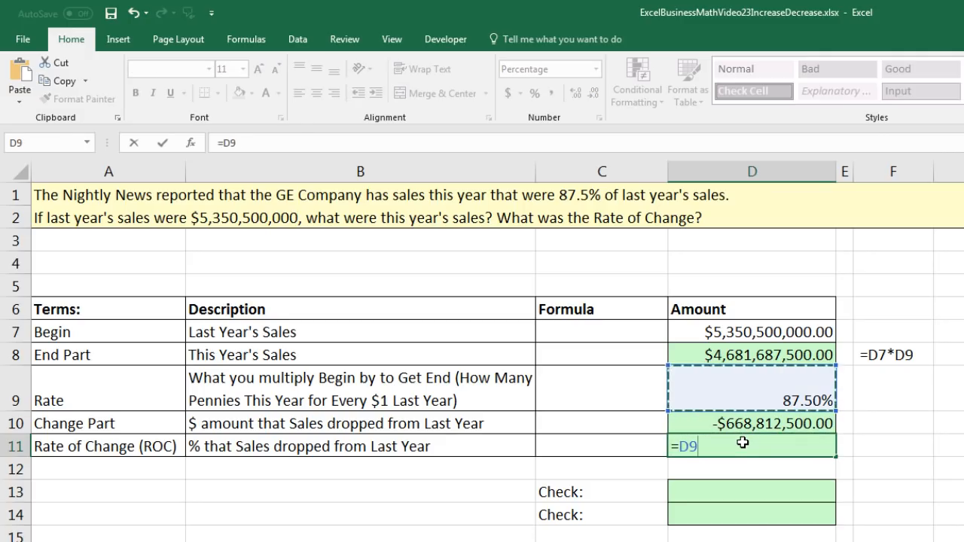
pyautogui.write('-1')
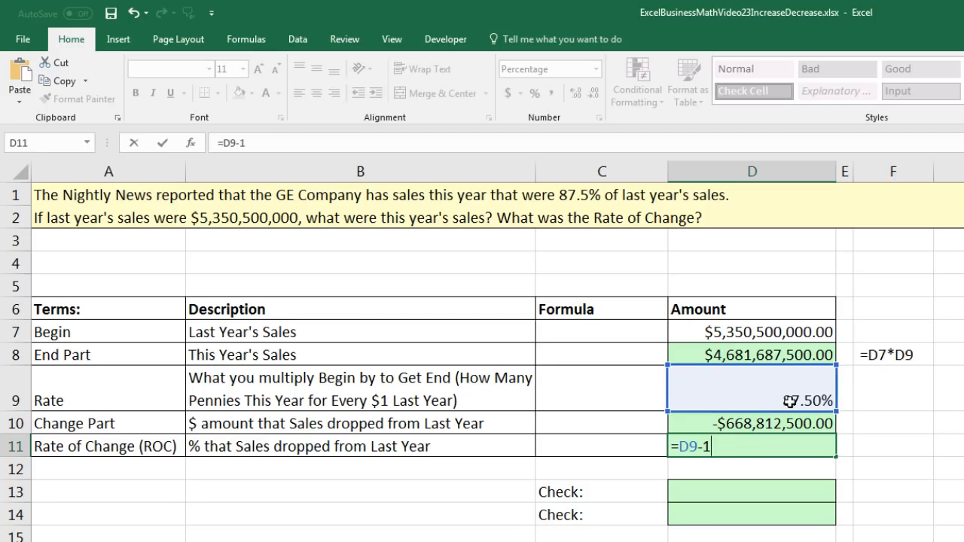
pyautogui.press('Return')
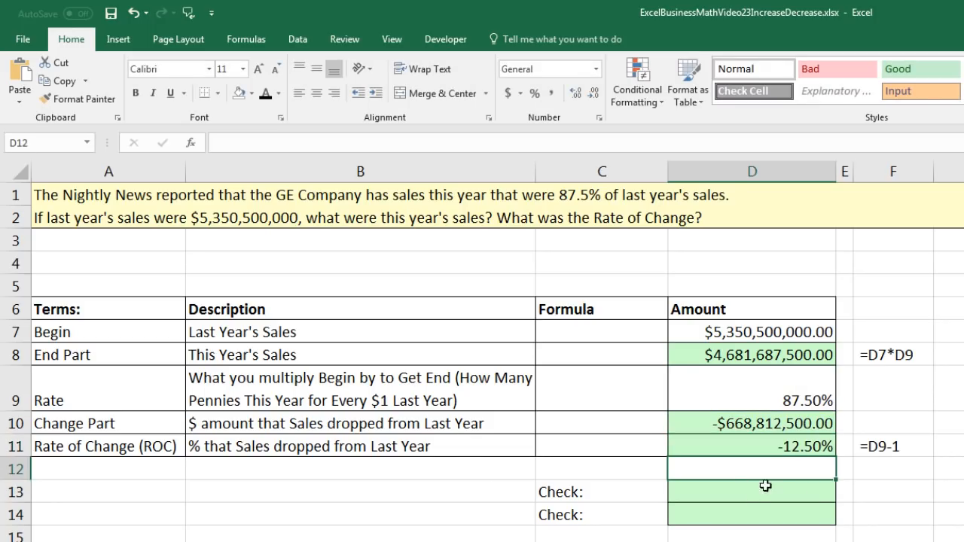
# Write the check formula note "ROC = Change Part / Begin" in B13
pyautogui.click(469, 485)
pyautogui.write('RO')
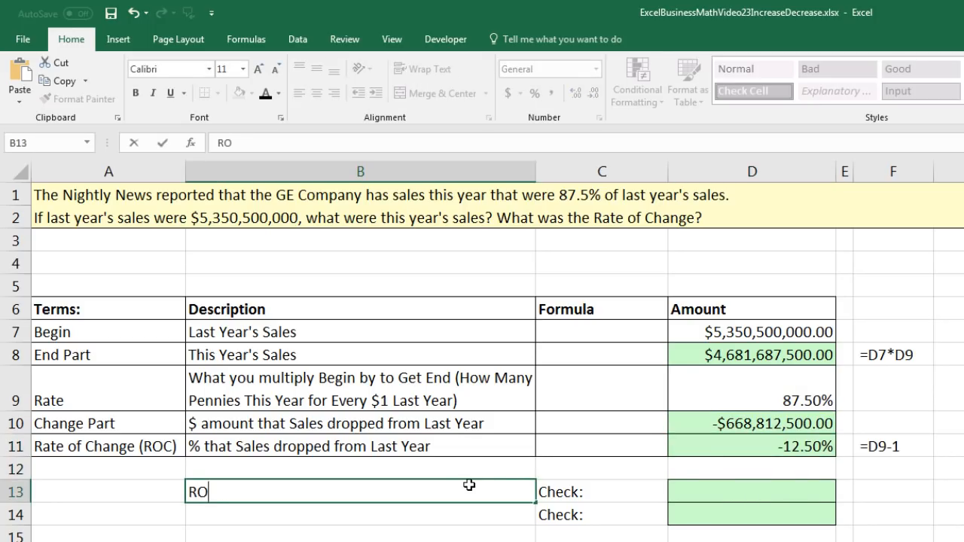
pyautogui.write('C = Change Part / Begin')
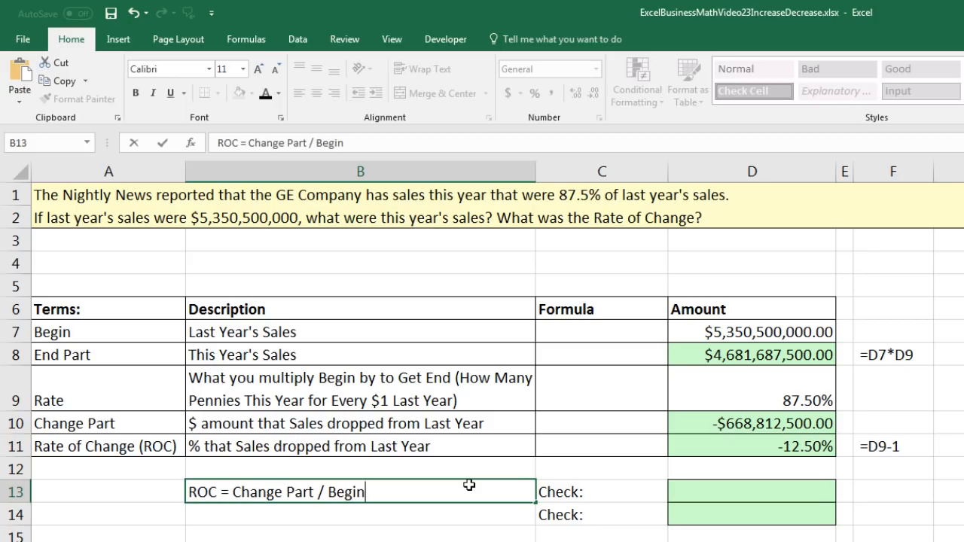
pyautogui.press('Tab')
pyautogui.press('Tab')
# Calculate the ROC check in D13 by dividing Change Part by Begin with =D10/D7
pyautogui.write('=')
pyautogui.press('Up')
pyautogui.press('Up')
pyautogui.press('Up')
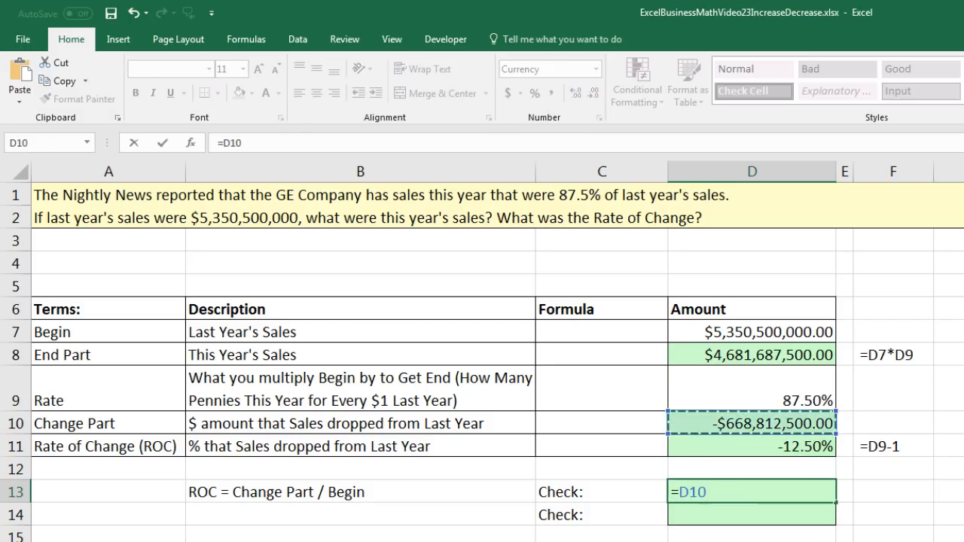
pyautogui.write('/')
pyautogui.press('Up')
pyautogui.press('Up')
pyautogui.press('Up')
pyautogui.press('Up')
pyautogui.press('Up')
pyautogui.press('Up')
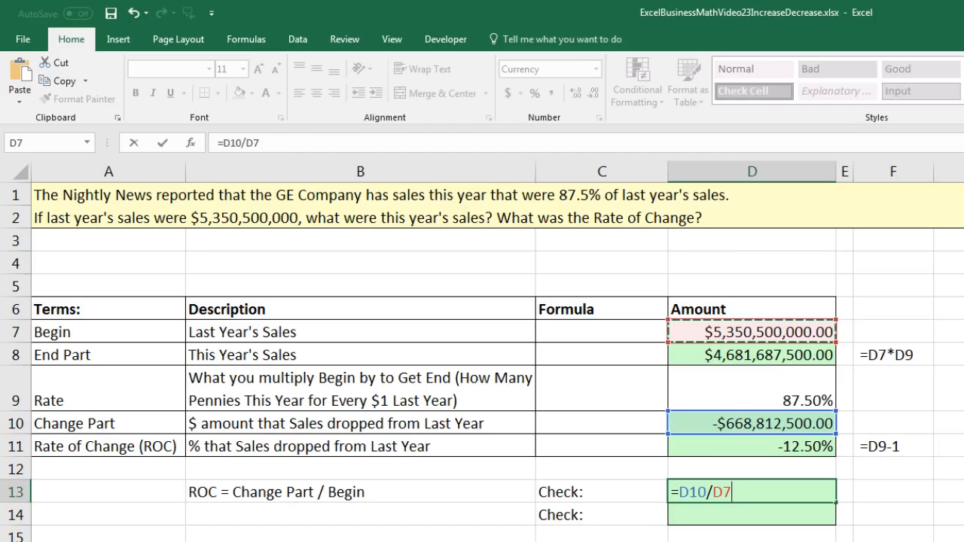
pyautogui.press('Return')
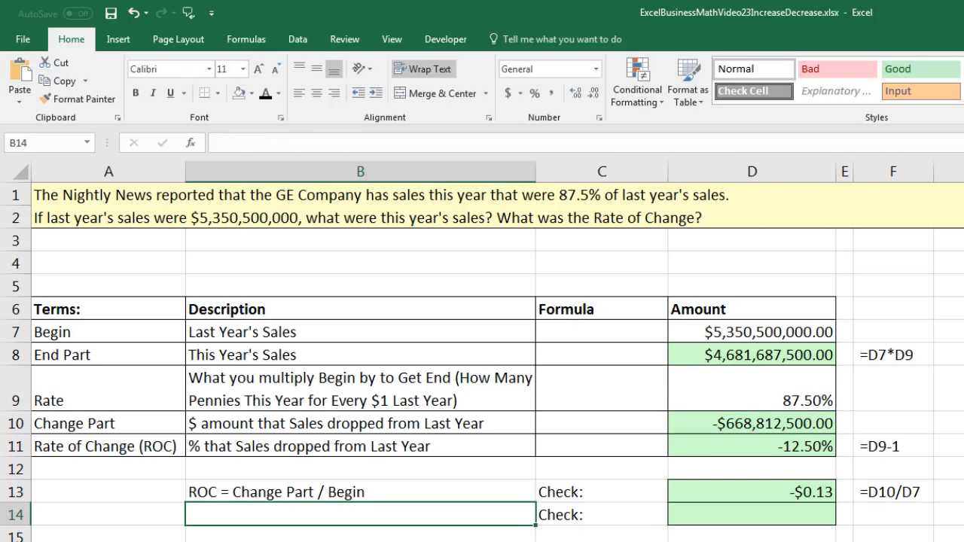
# Change the number format of the ROC check in D13 to General
pyautogui.click(819, 494)
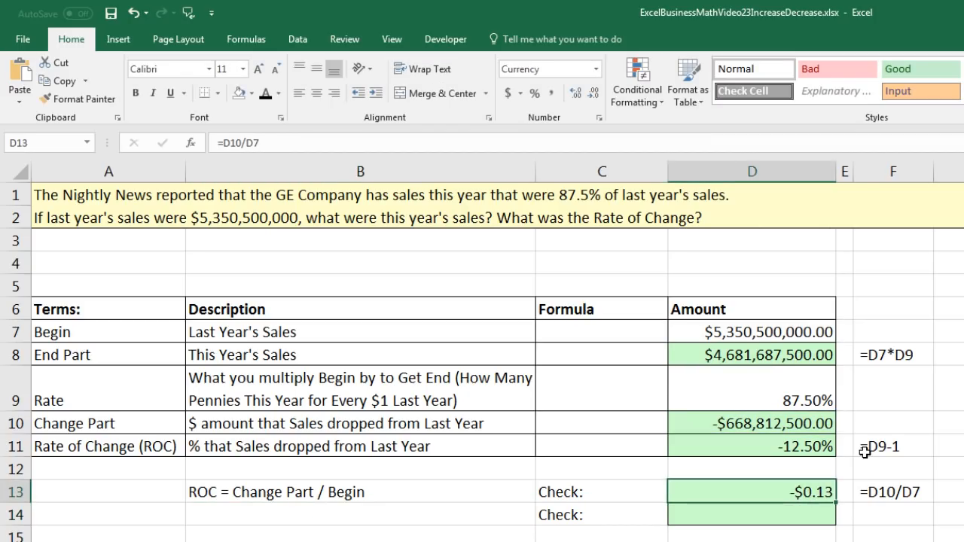
pyautogui.click(596, 69)
pyautogui.click(582, 92)
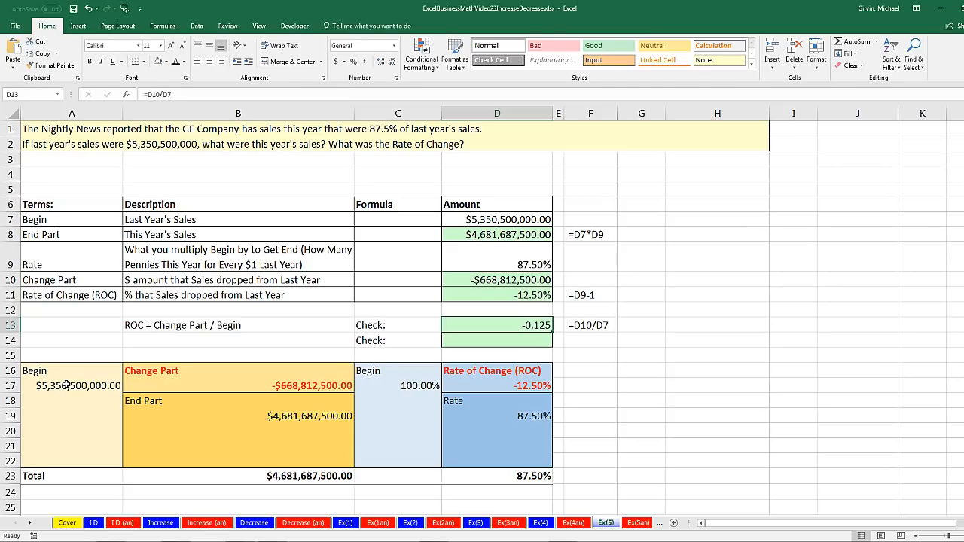
# Look over the End Part, Begin, Rate of Change and Rate amounts in the lower diagram, and open the Stocks sheet
pyautogui.click(285, 415)
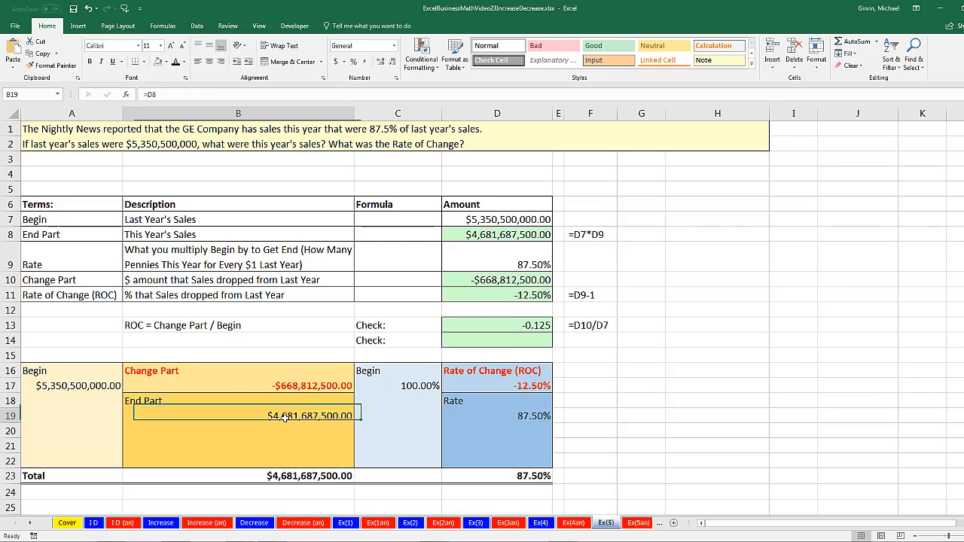
pyautogui.click(405, 386)
pyautogui.click(484, 385)
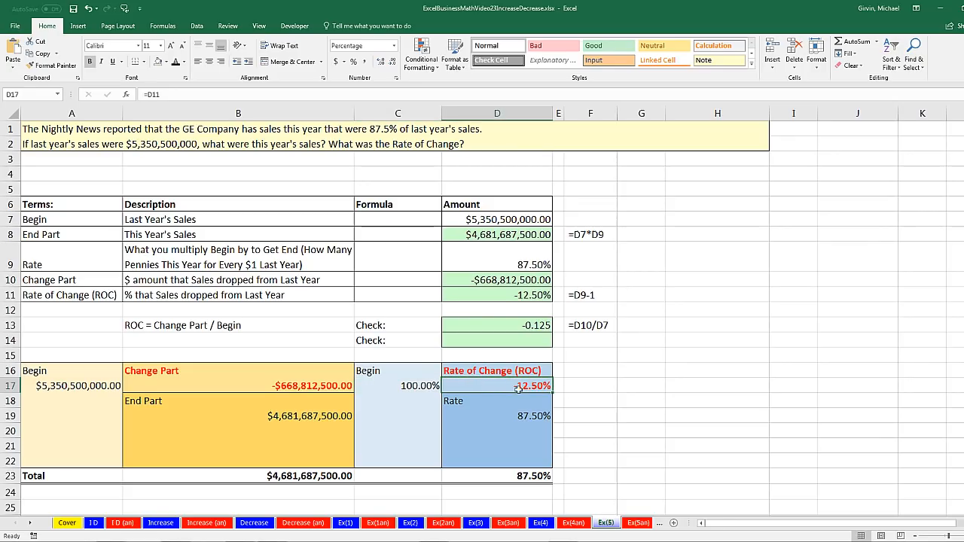
pyautogui.click(532, 417)
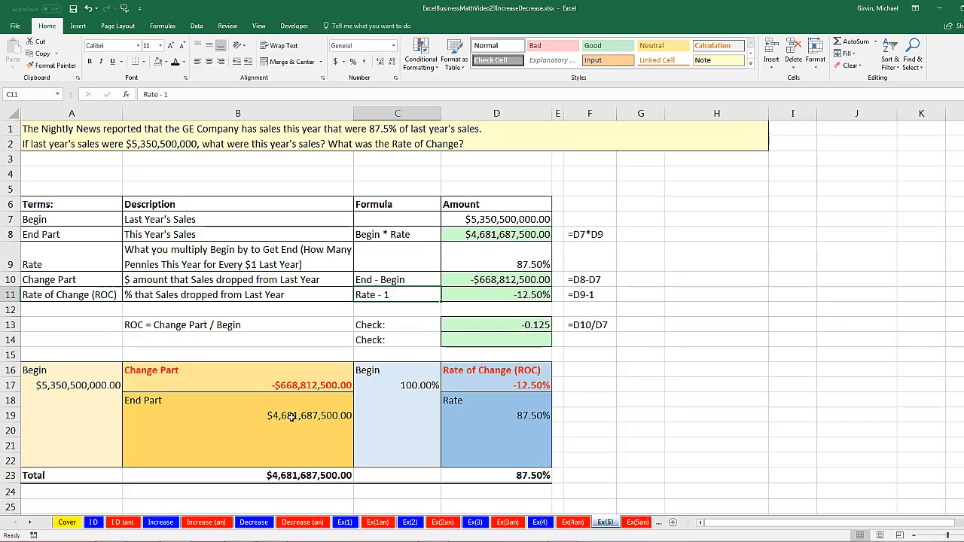
pyautogui.click(30, 523)
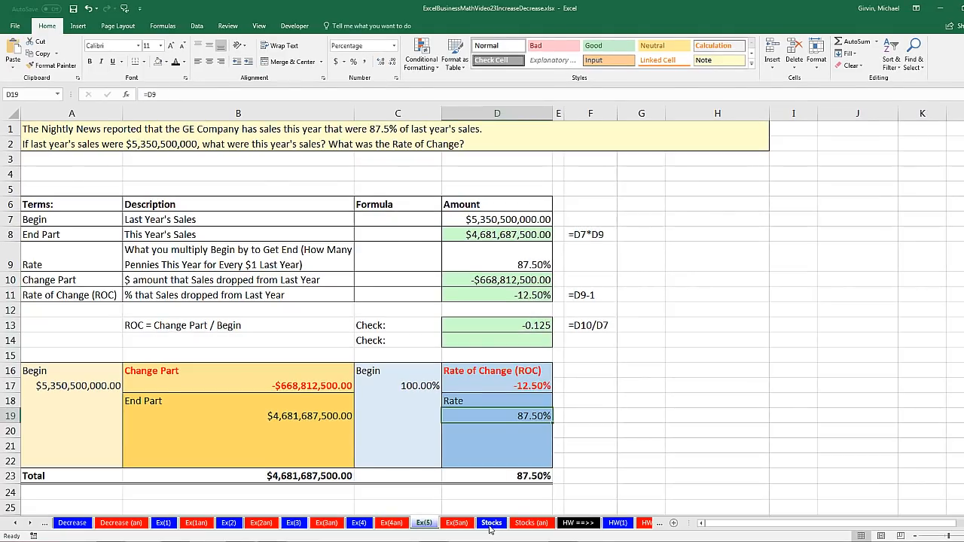
pyautogui.click(490, 527)
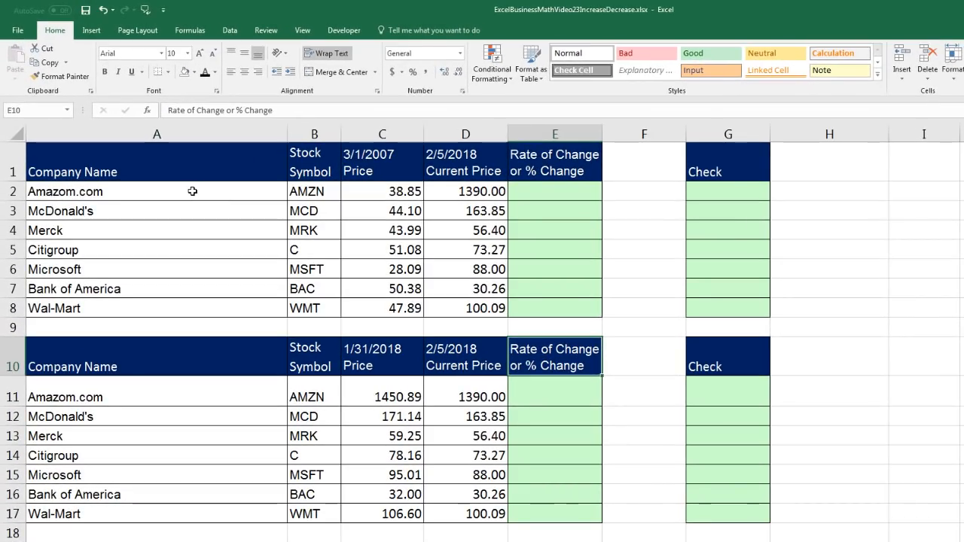
# Examine the company names, stock symbols, 3/1/2007 prices and current prices in the first stock table, ending at the first Rate of Change cell, E2
pyautogui.moveTo(193, 191); pyautogui.dragTo(200, 315)
pyautogui.moveTo(315, 193); pyautogui.dragTo(323, 308)
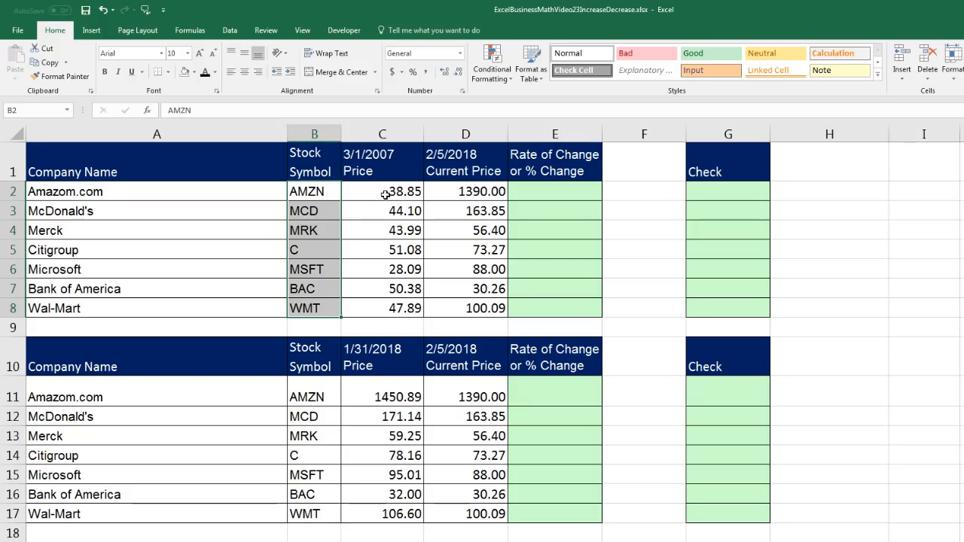
pyautogui.moveTo(386, 195); pyautogui.dragTo(402, 306)
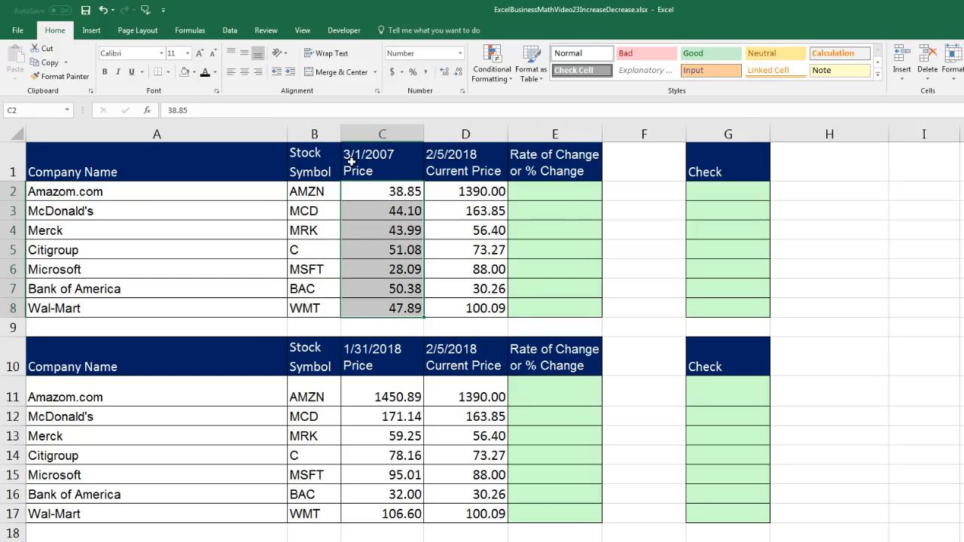
pyautogui.click(462, 188)
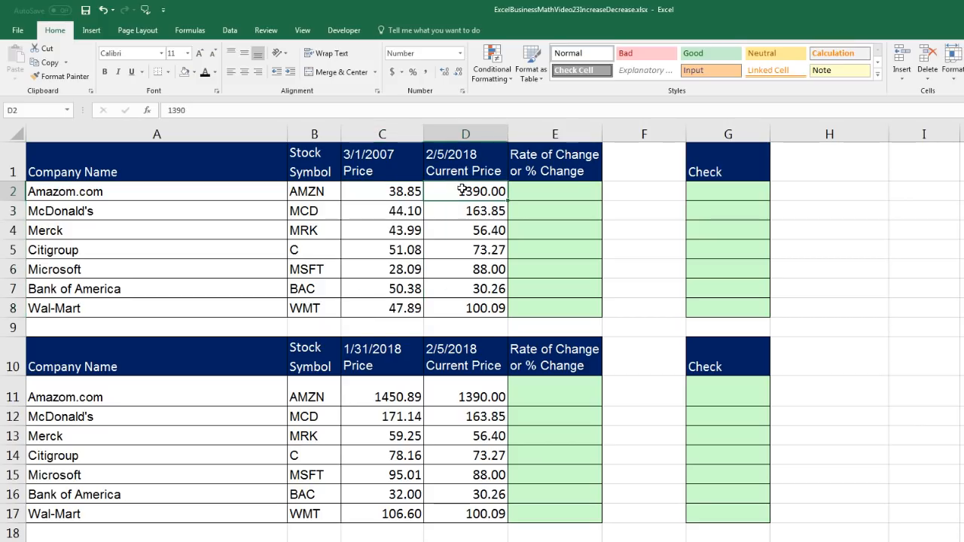
pyautogui.click(486, 211)
pyautogui.click(477, 231)
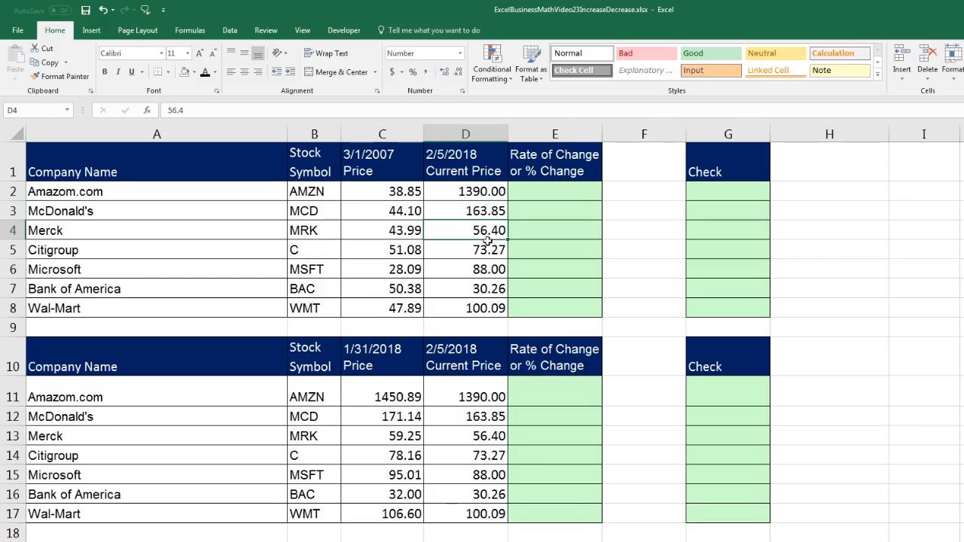
pyautogui.click(486, 247)
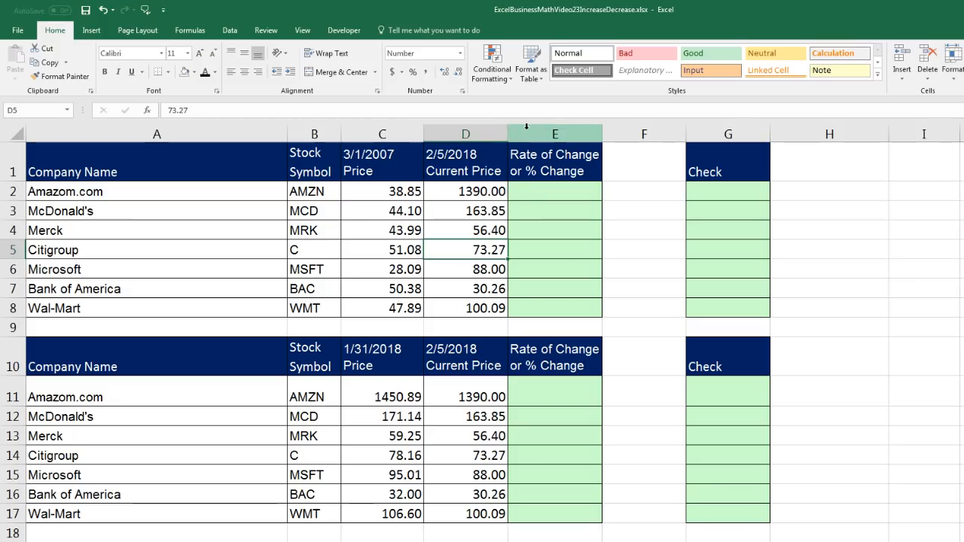
pyautogui.click(540, 197)
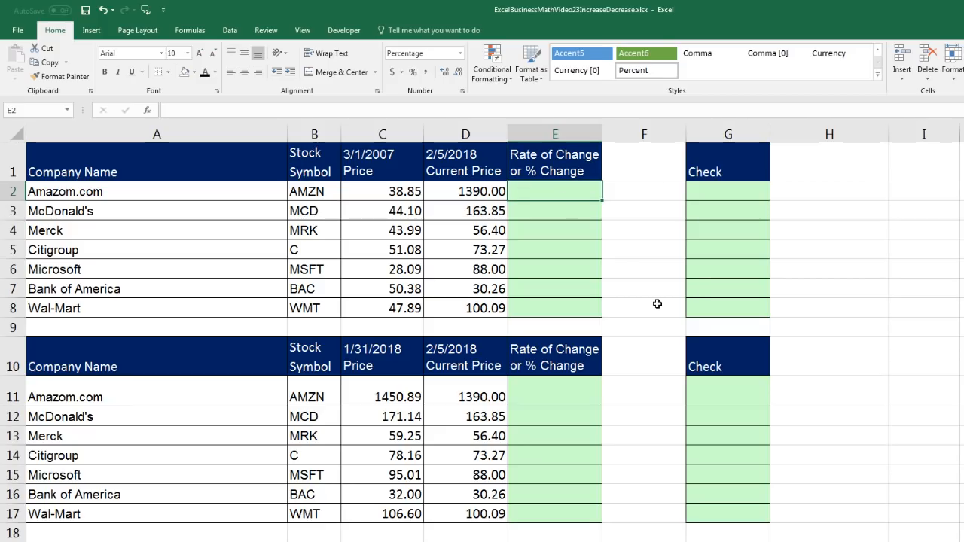
# Calculate Amazon's rate of change since 3/1/2007 in E2 with =D2/C2-1
pyautogui.write('=')
pyautogui.press('Left')
pyautogui.write('/')
pyautogui.press('Left')
pyautogui.press('Left')
pyautogui.write('-')
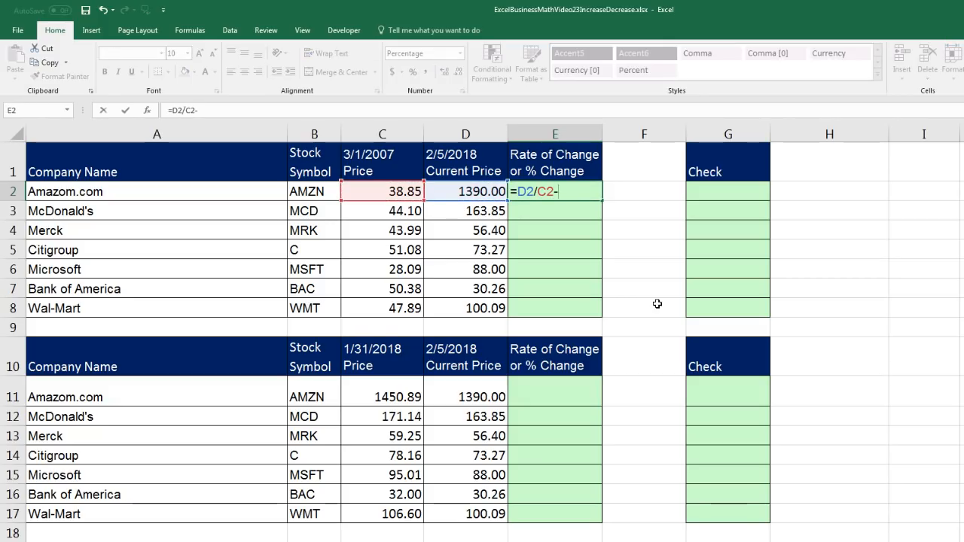
pyautogui.hotkey('ctrl', 'Return')
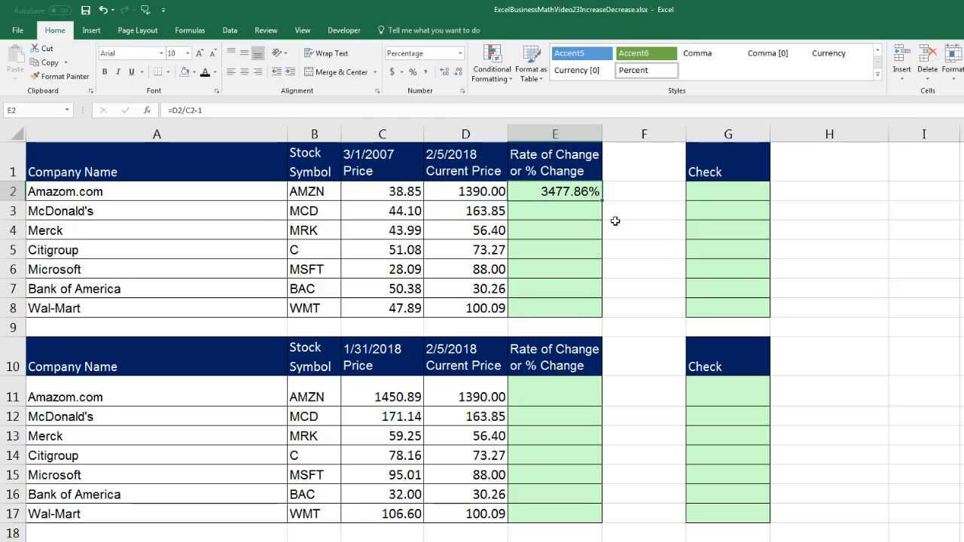
# Copy the rate of change formula from E2 down through E8 and check the references in the last cell
pyautogui.click(394, 192)
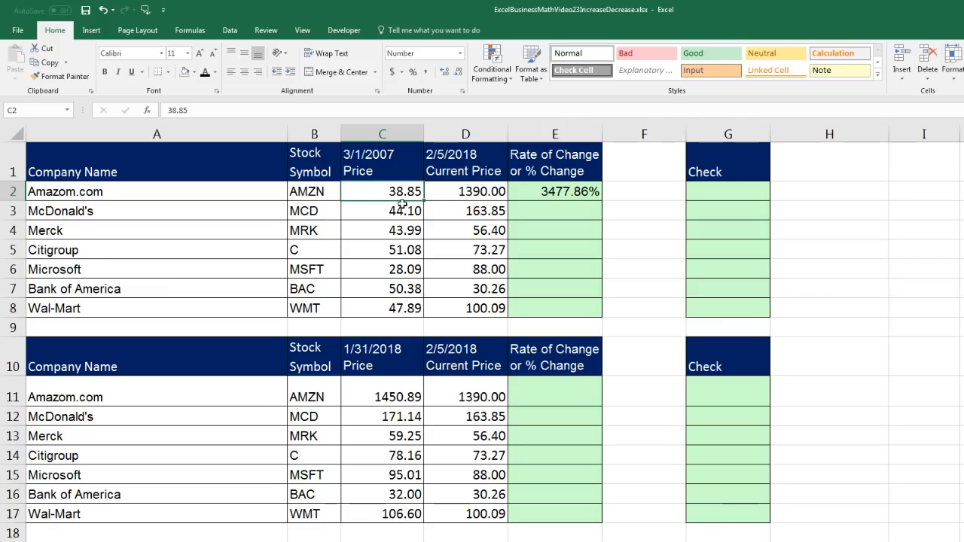
pyautogui.click(455, 198)
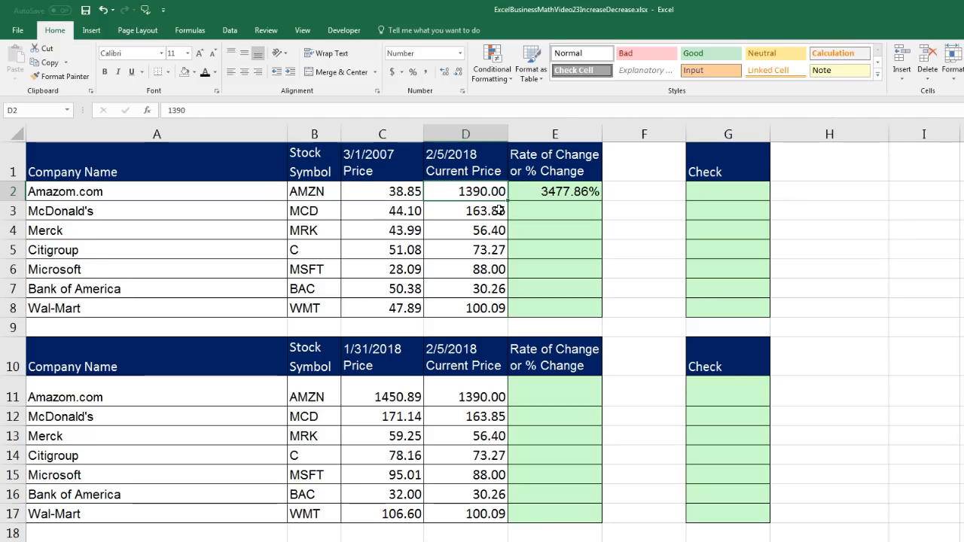
pyautogui.click(584, 193)
pyautogui.doubleClick(602, 201)
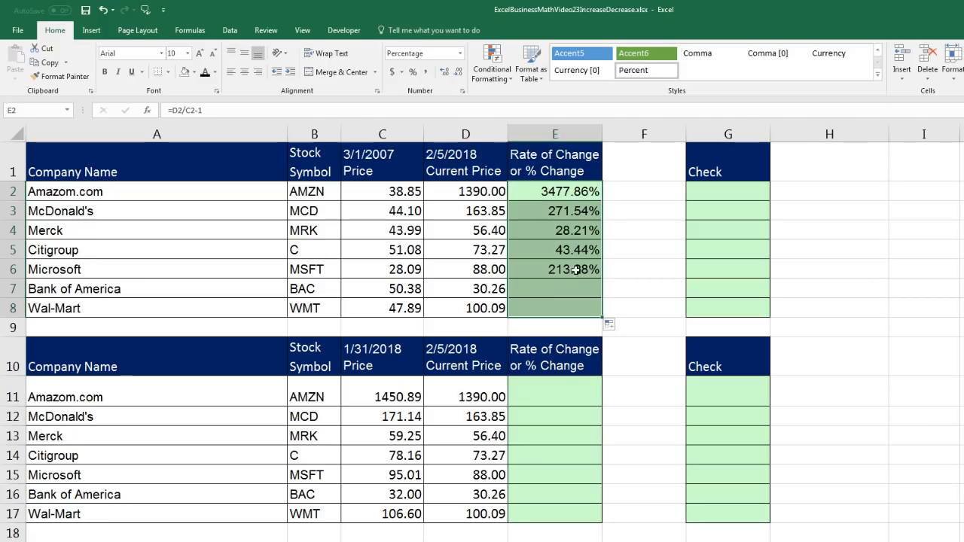
pyautogui.click(566, 306)
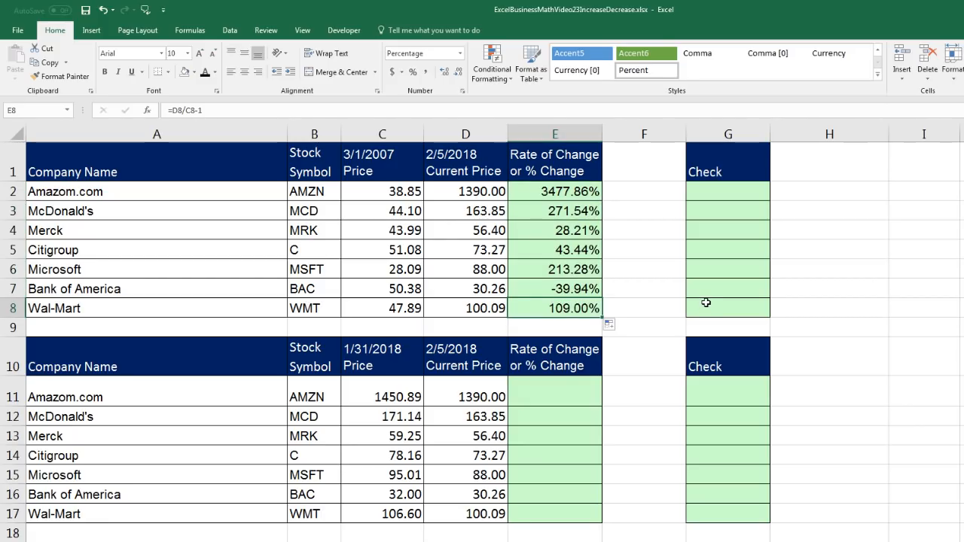
pyautogui.press('F2')
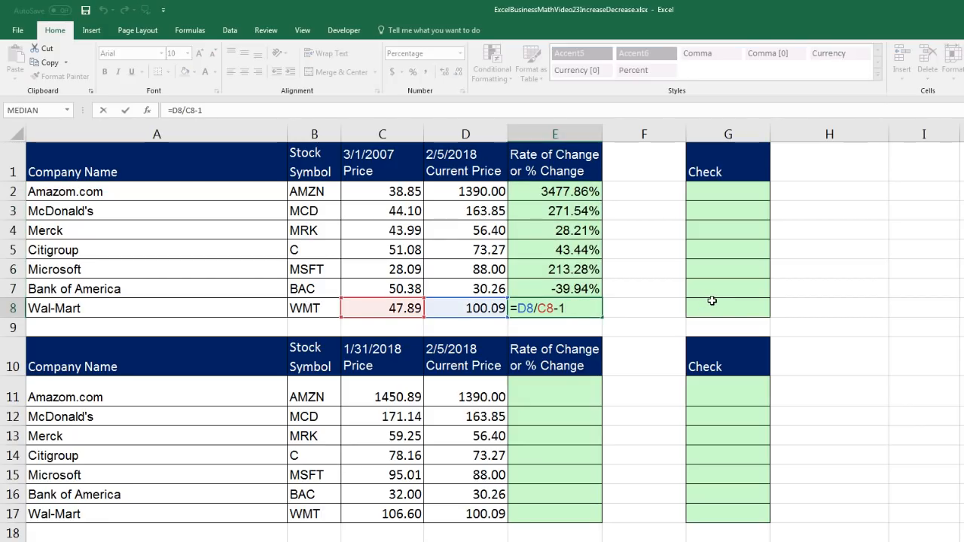
pyautogui.press('Return')
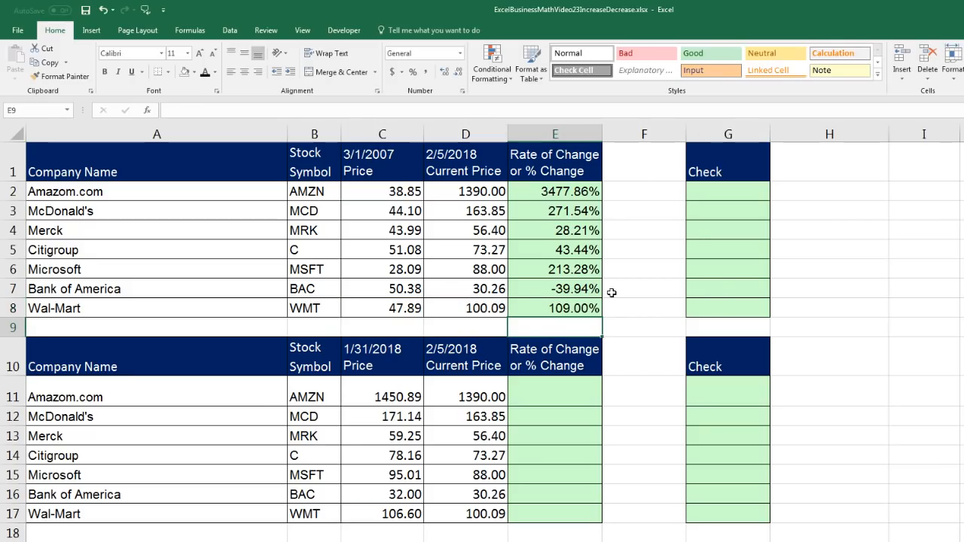
# Examine the Bank of America, Microsoft and McDonald's rates of change, and Amazon's two prices in the second stock table
pyautogui.moveTo(133, 292); pyautogui.dragTo(544, 289)
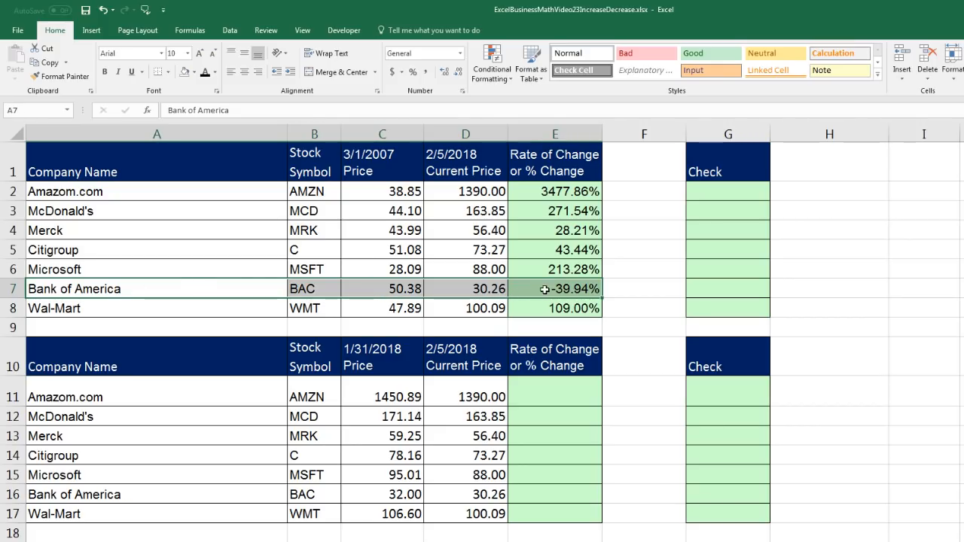
pyautogui.click(557, 272)
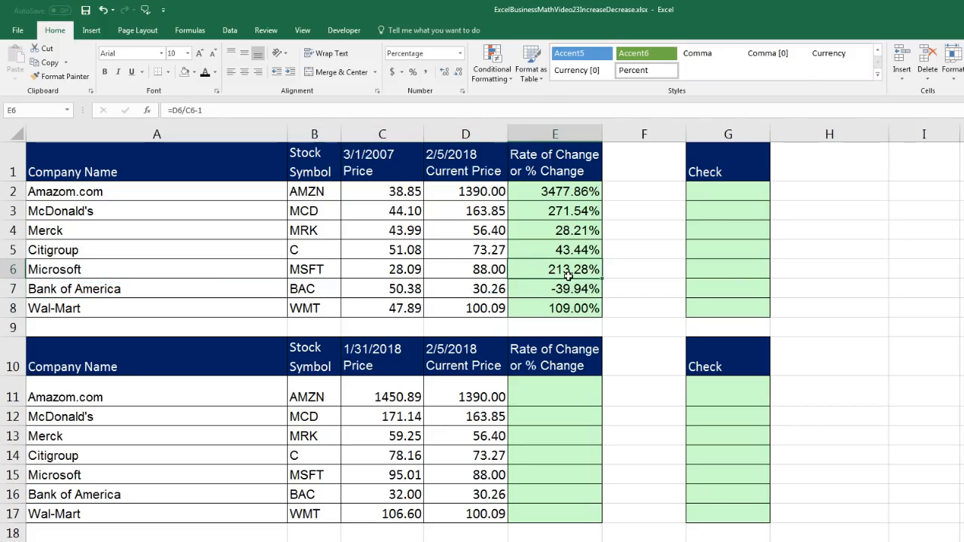
pyautogui.click(571, 211)
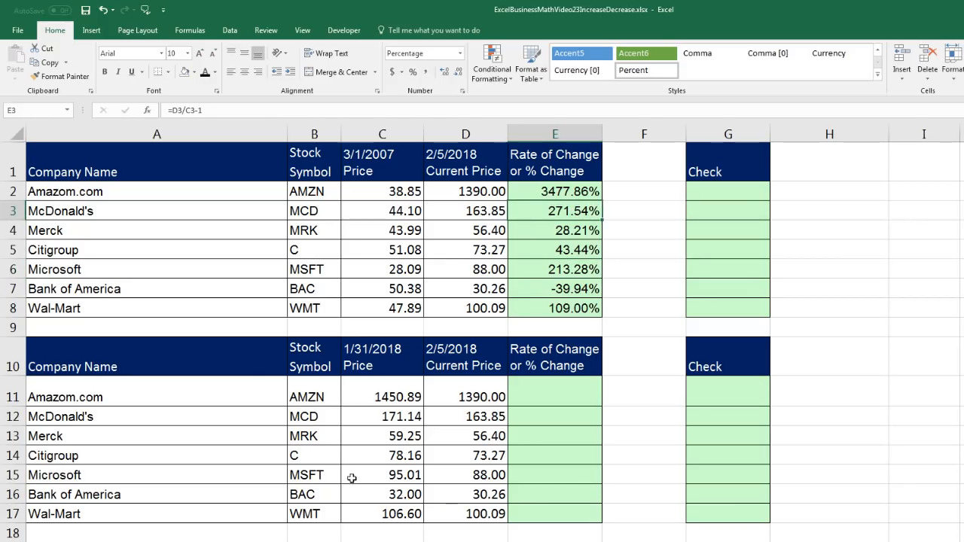
pyautogui.click(389, 391)
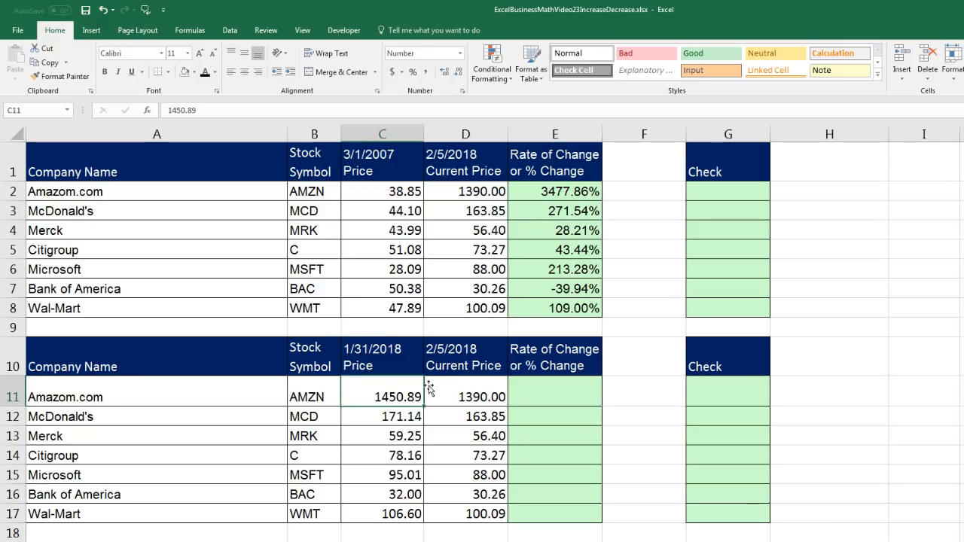
pyautogui.click(461, 393)
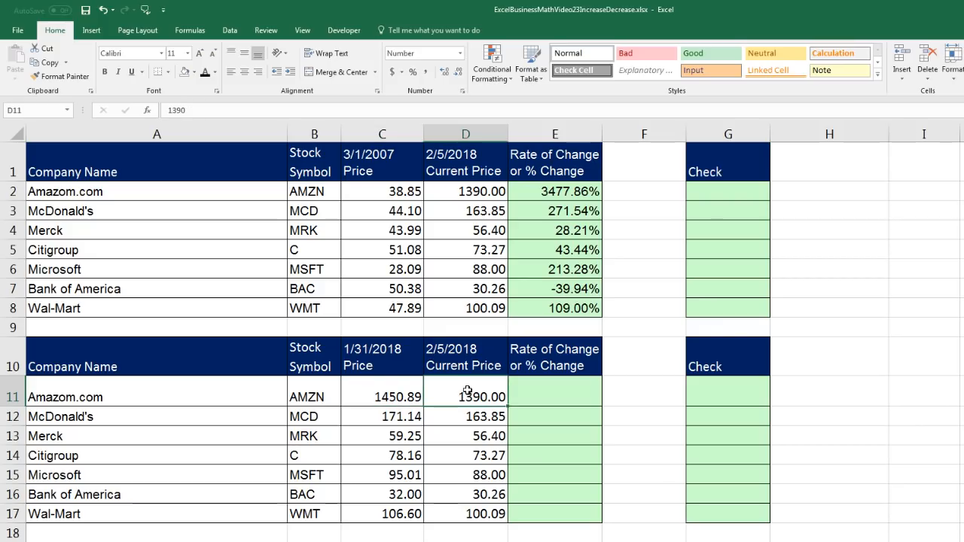
pyautogui.click(542, 396)
pyautogui.moveTo(403, 405); pyautogui.dragTo(528, 394)
# Calculate the rate of change since 1/31/2018 in E11 with =D11/C11-1 and copy it down through E17
pyautogui.click(546, 396)
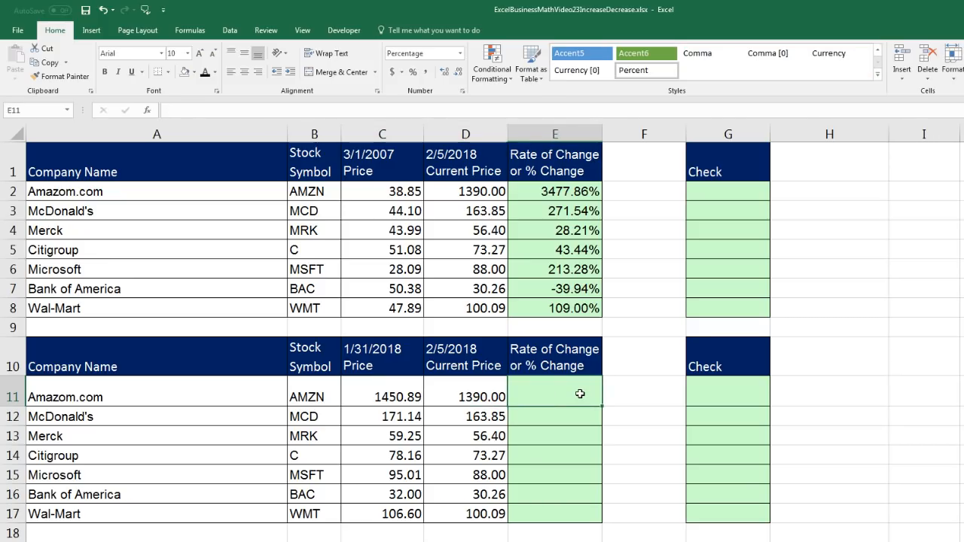
pyautogui.write('=')
pyautogui.press('Left')
pyautogui.write('/')
pyautogui.press('Left')
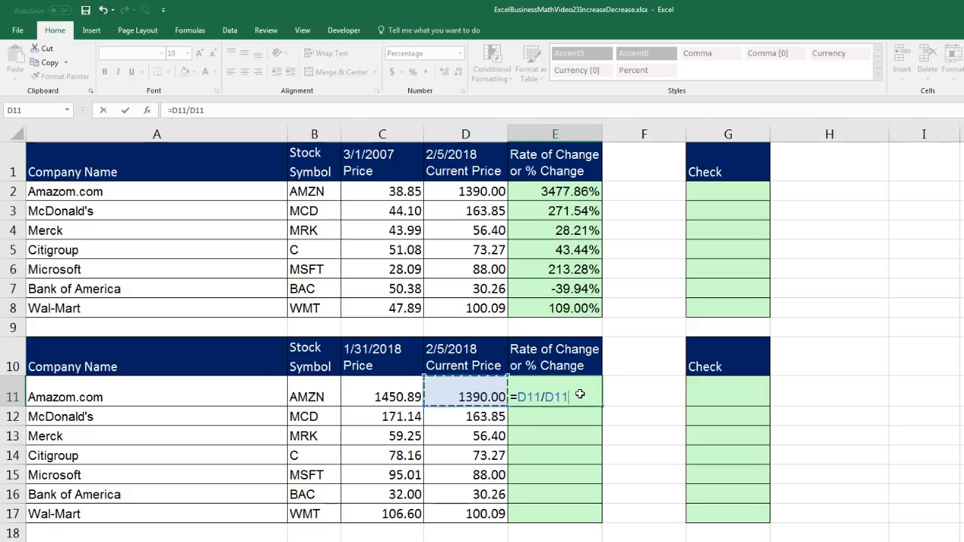
pyautogui.press('Left')
pyautogui.write('-1')
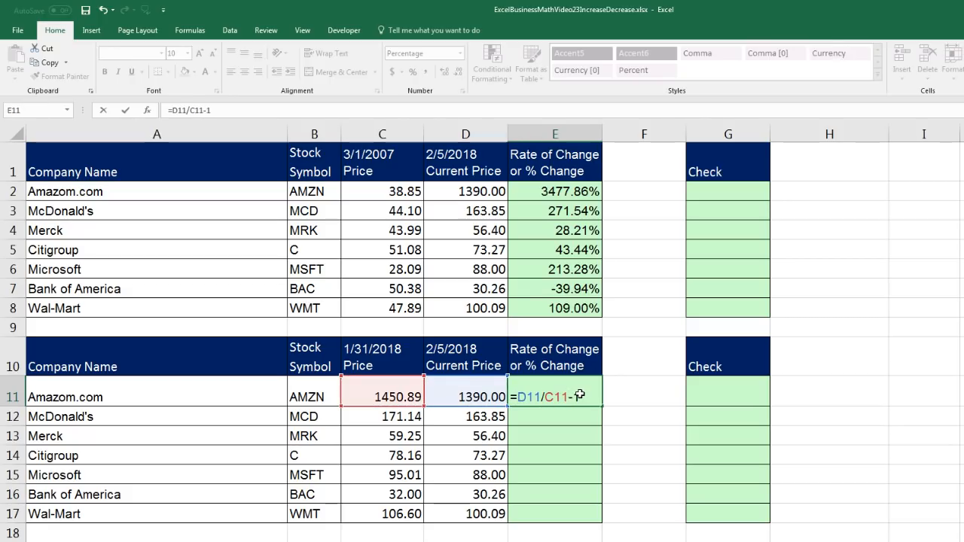
pyautogui.hotkey('ctrl', 'Return')
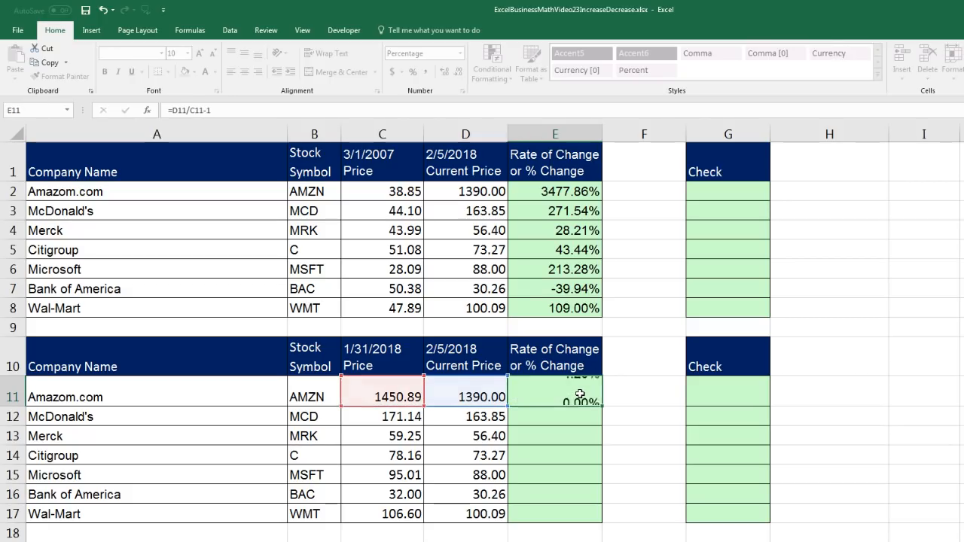
pyautogui.doubleClick(602, 407)
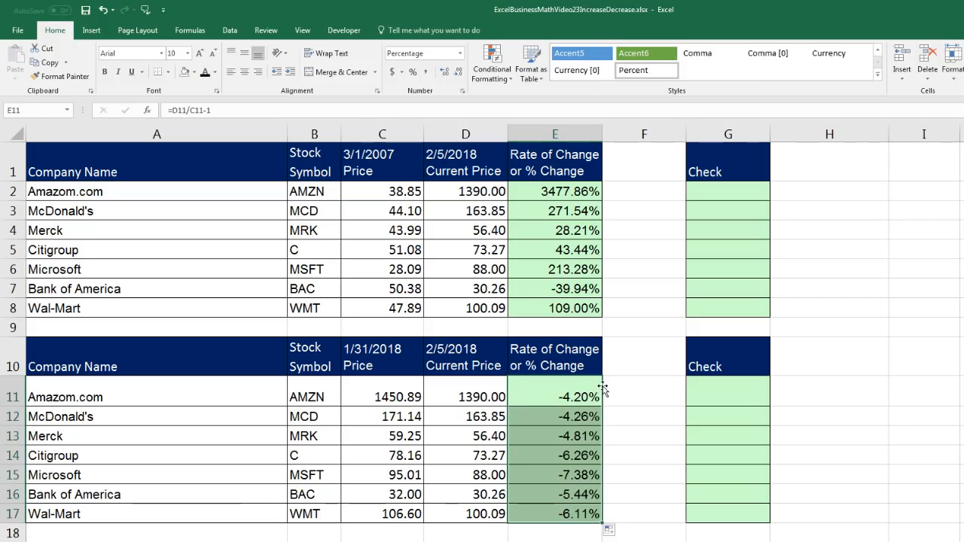
# Review the short-term rates of change in the second stock table against Amazon's long-term rate in E2
pyautogui.click(383, 397)
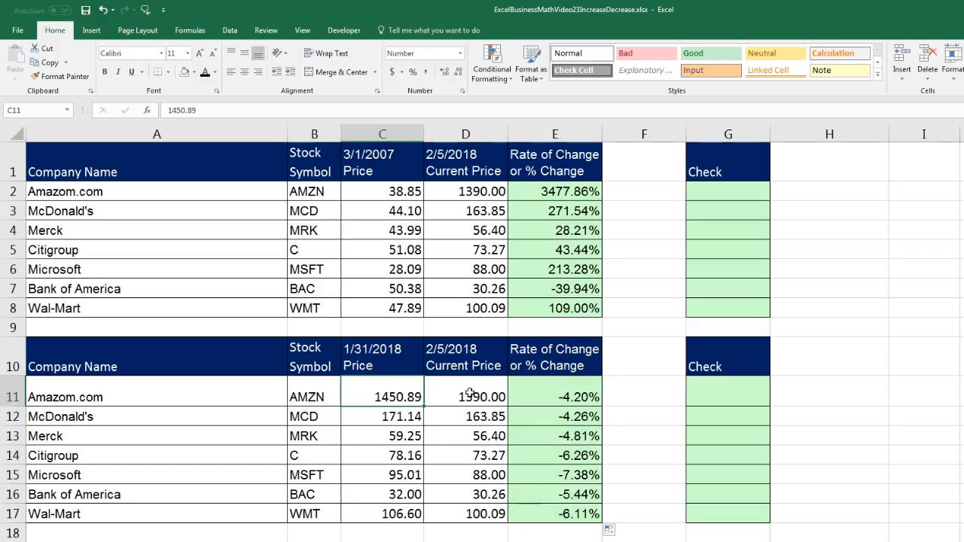
pyautogui.click(591, 394)
pyautogui.click(586, 414)
pyautogui.click(586, 434)
pyautogui.click(582, 458)
pyautogui.click(580, 477)
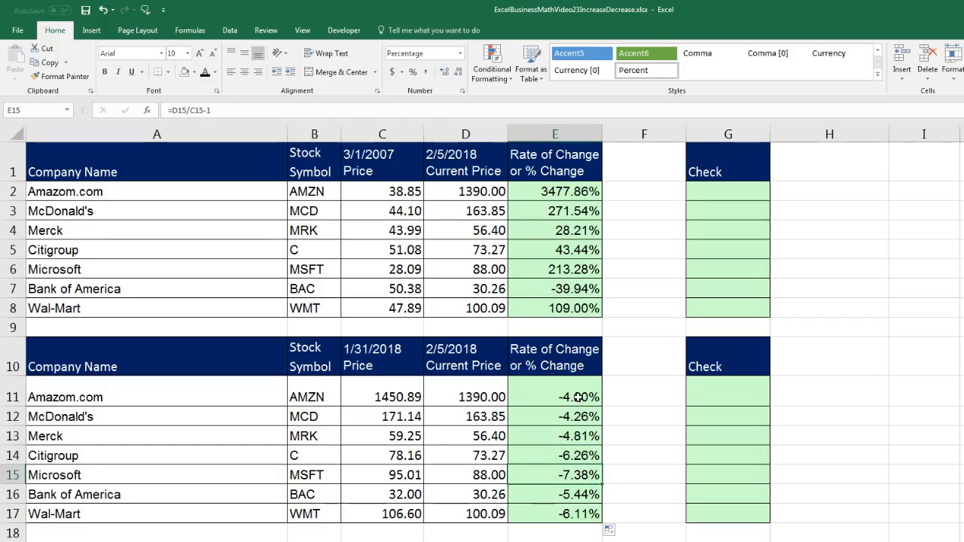
pyautogui.click(578, 400)
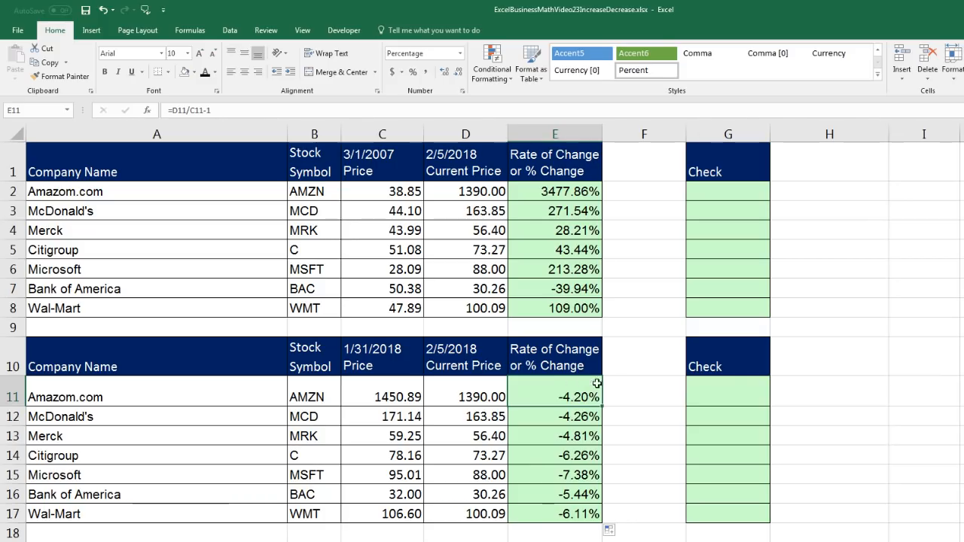
pyautogui.click(566, 193)
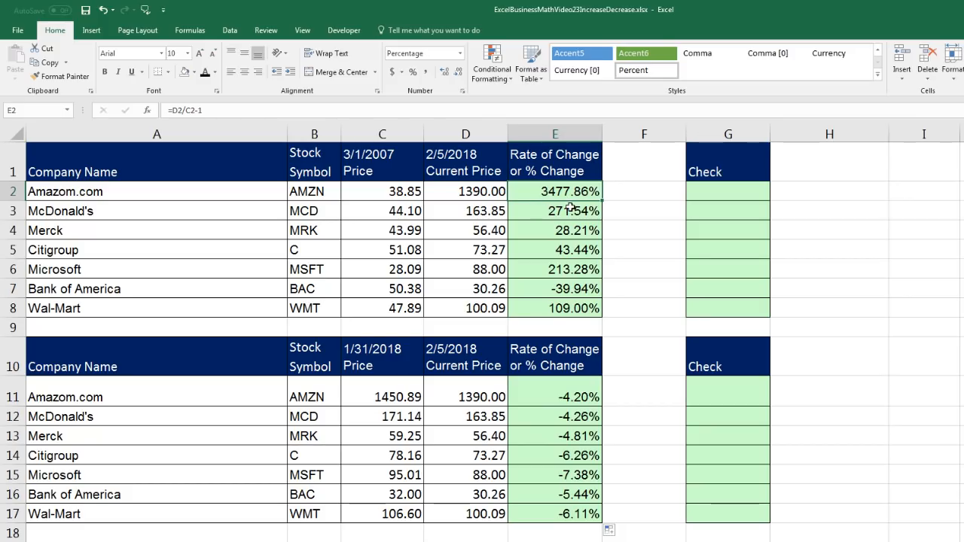
# Enter the note "End Part /(1 + ROC)" in H2 beside the first Check cell
pyautogui.press('Right')
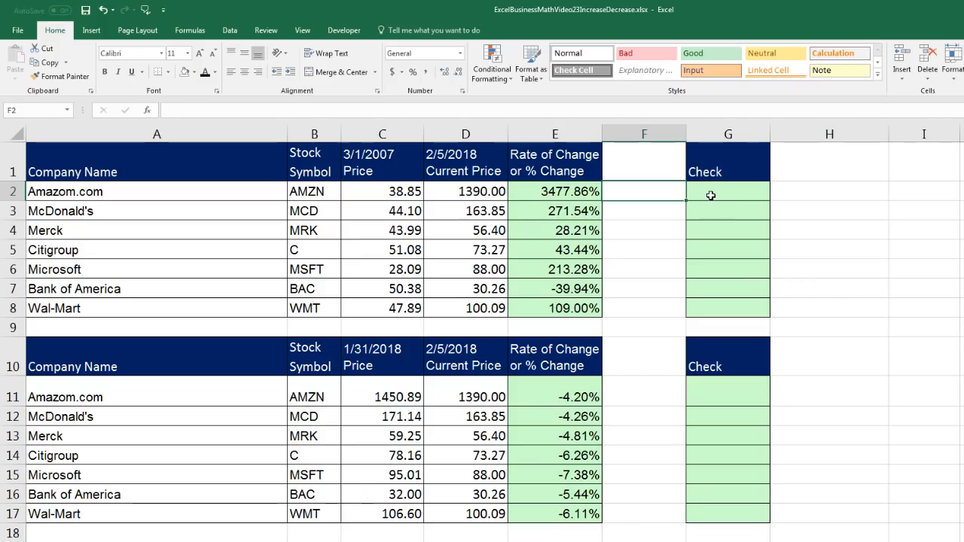
pyautogui.doubleClick(710, 195)
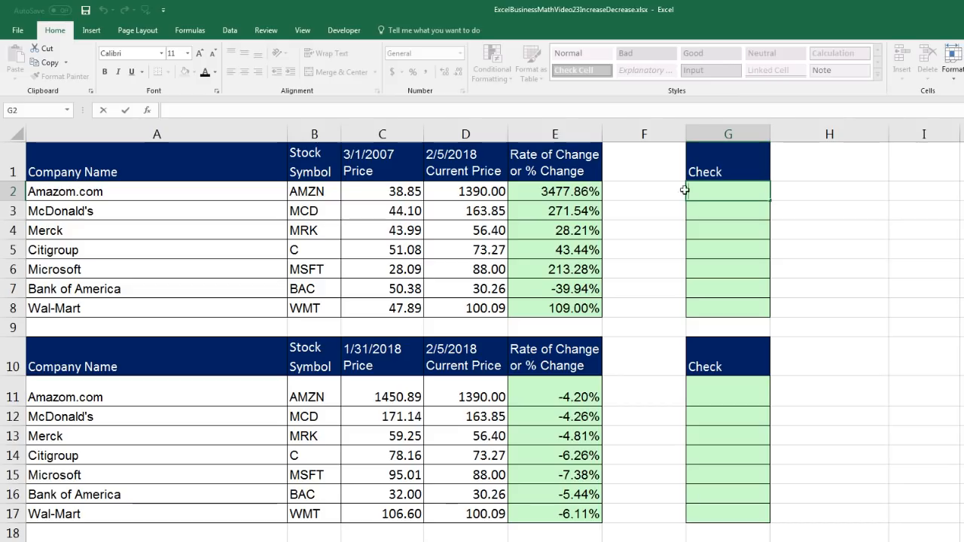
pyautogui.click(855, 196)
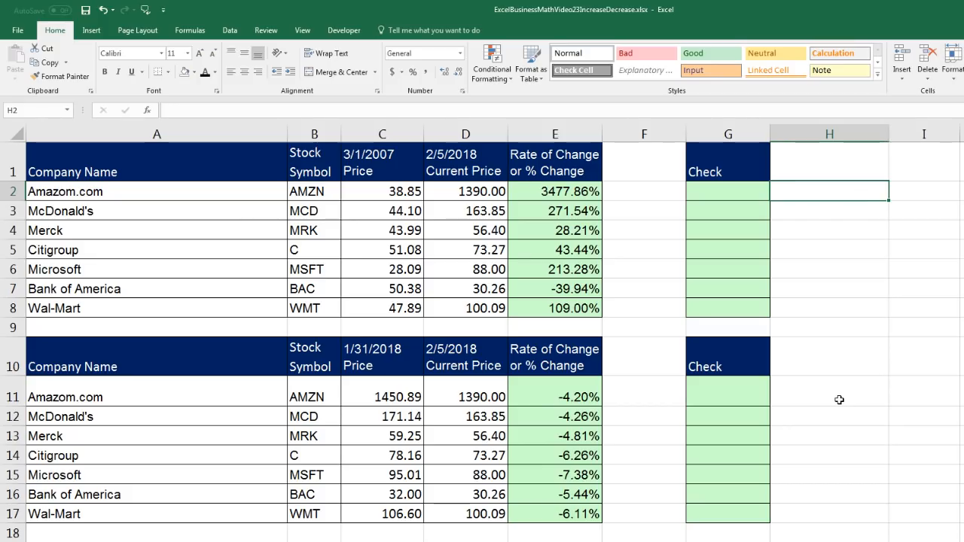
pyautogui.write('End Part /(1 + ROC)')
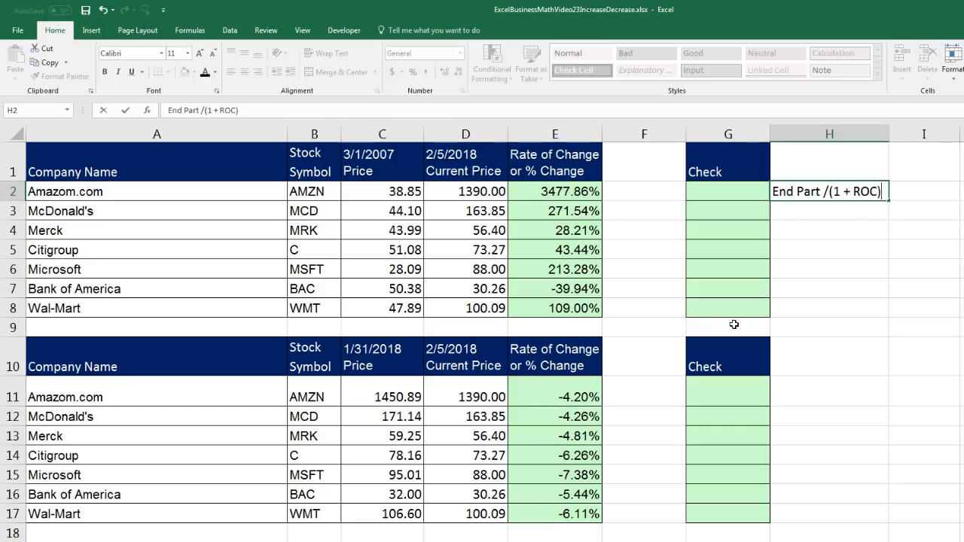
pyautogui.press('Return')
# Calculate Amazon's beginning price check in G2 with =D2/(1+E2)
pyautogui.click(728, 193)
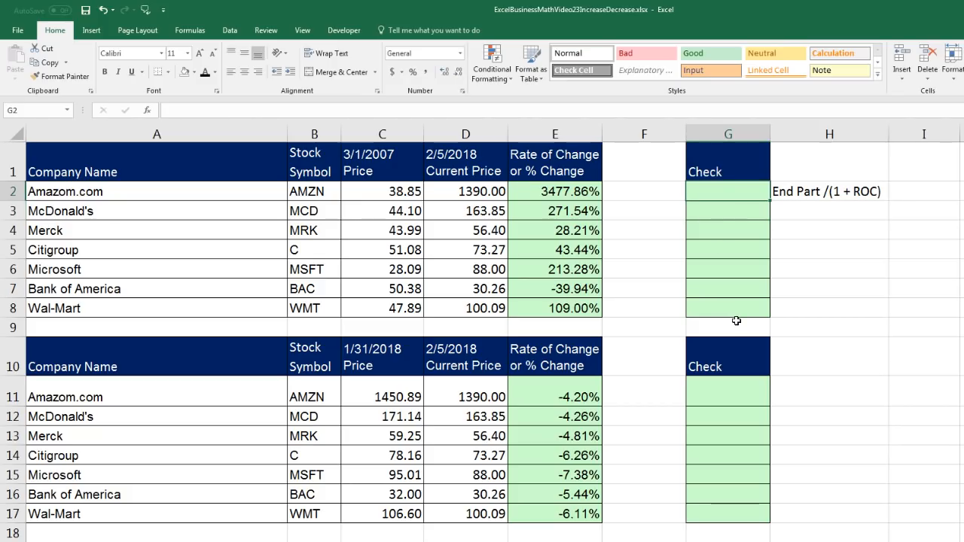
pyautogui.write('=')
pyautogui.press('Left')
pyautogui.press('Left')
pyautogui.press('Left')
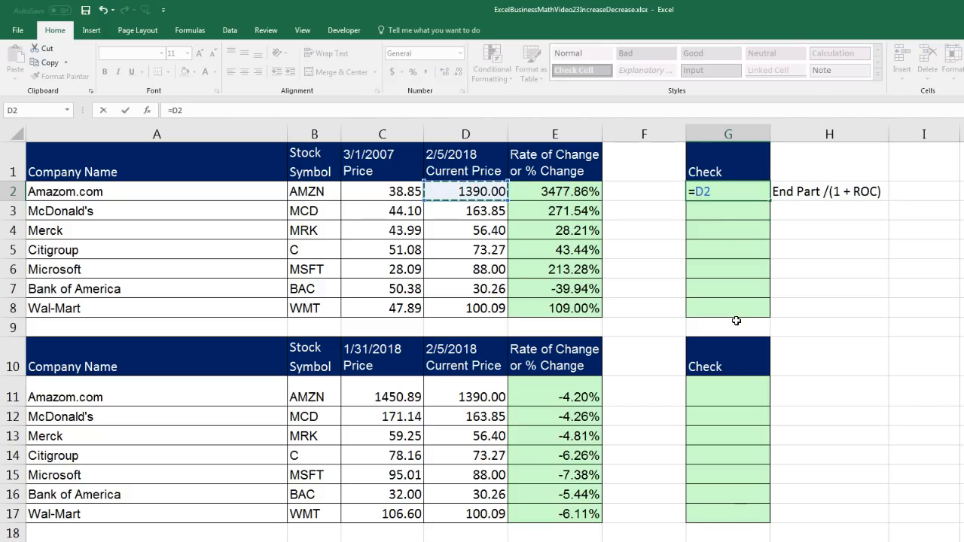
pyautogui.write('/(')
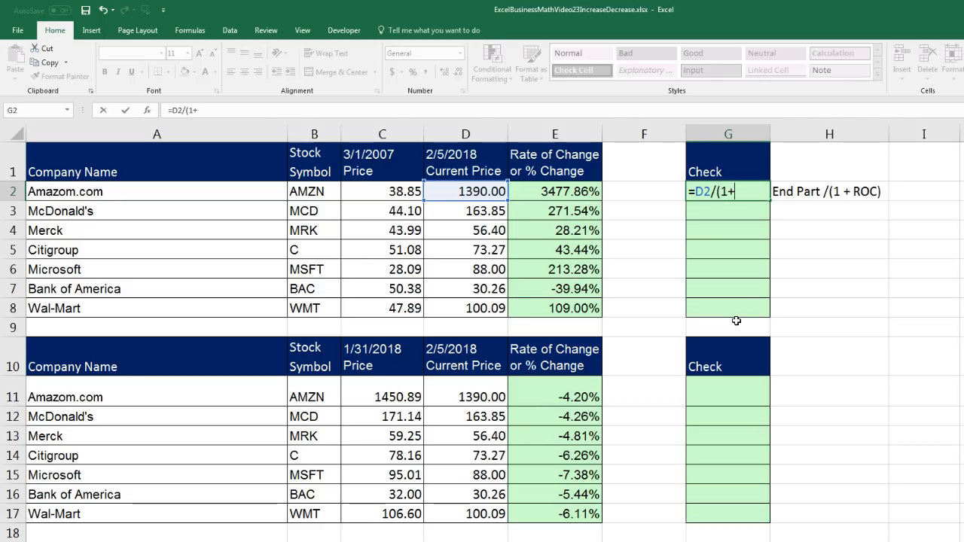
pyautogui.write('1+')
pyautogui.press('Left')
pyautogui.press('Left')
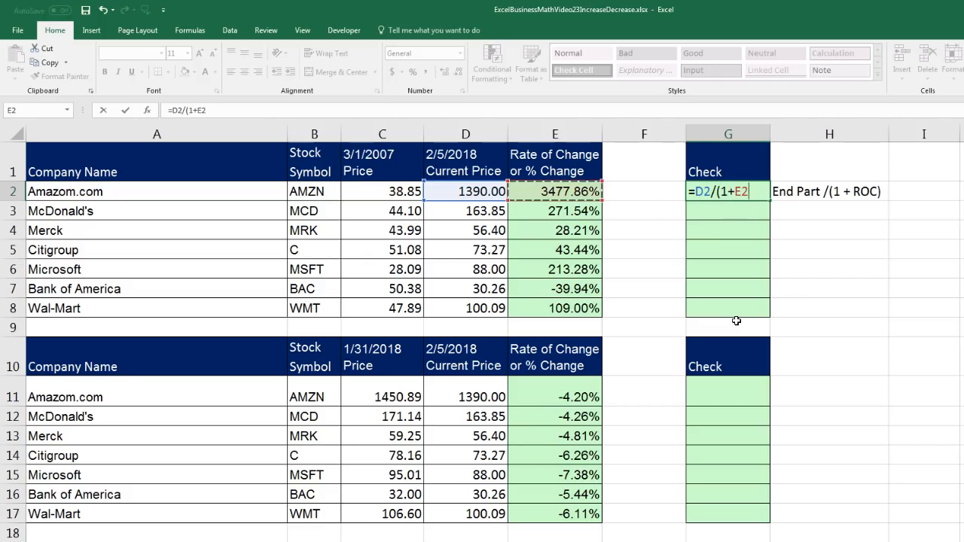
pyautogui.write(')')
pyautogui.hotkey('ctrl', 'Return')
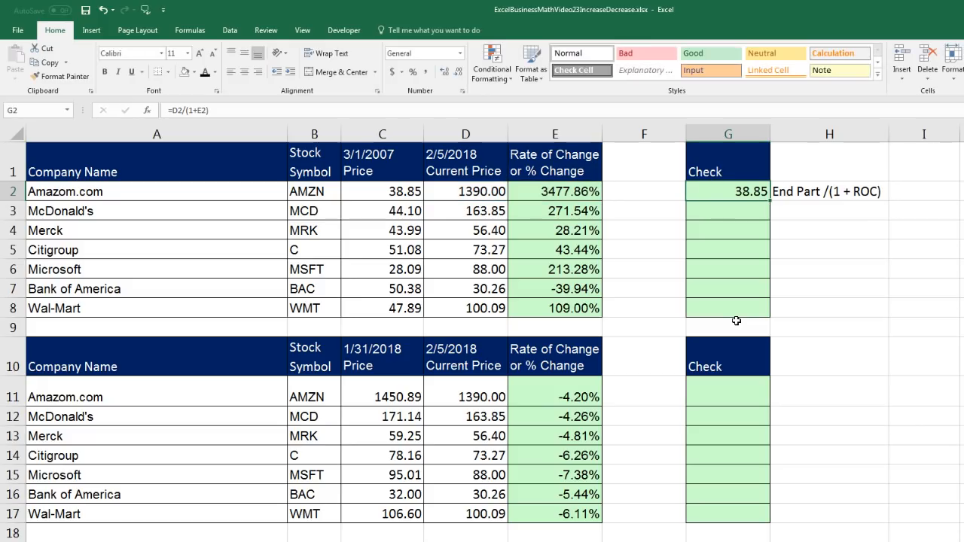
# Copy the Check formula from G2 down through G8 and inspect the formula in the last cell
pyautogui.moveTo(771, 201); pyautogui.dragTo(768, 315)
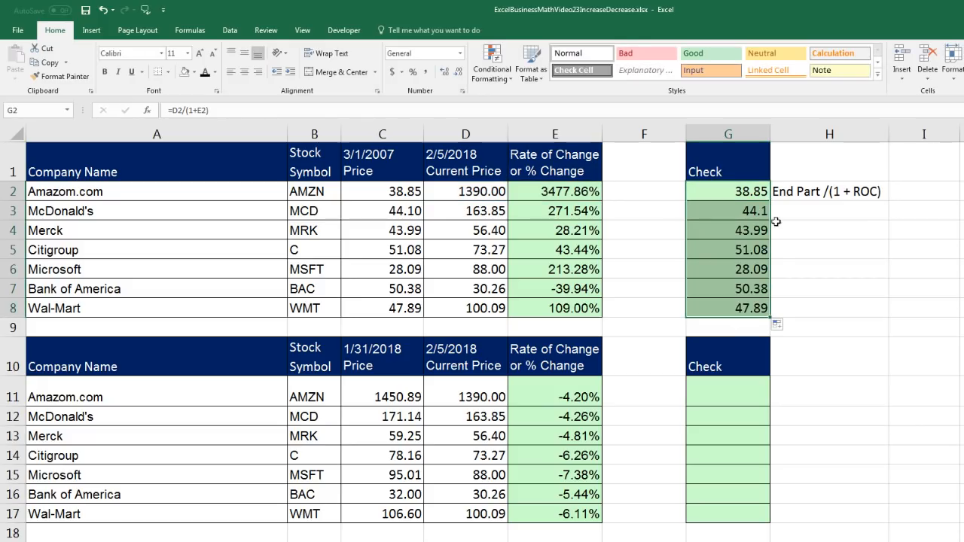
pyautogui.click(742, 307)
pyautogui.press('F2')
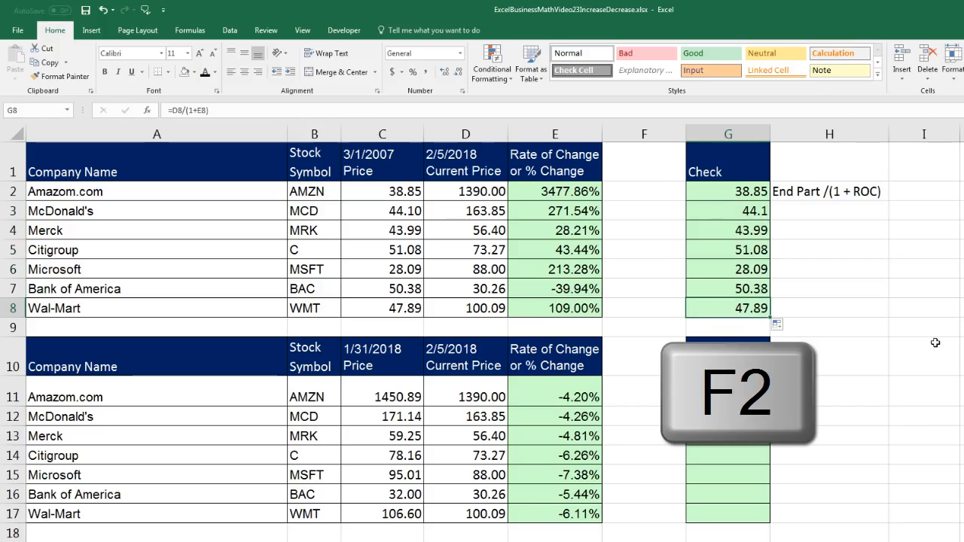
pyautogui.press('Escape')
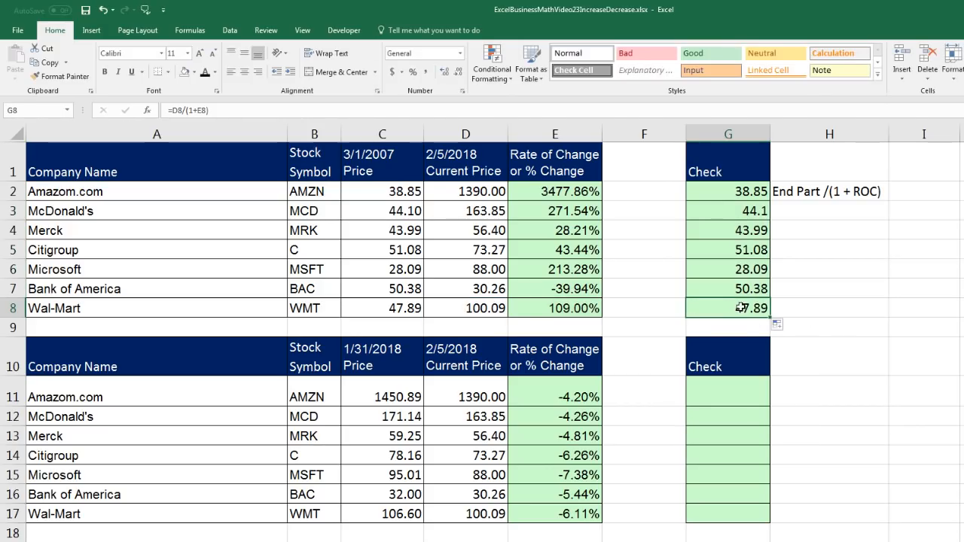
# Copy the Check formula from G8 into G11, fill it down through G17, and inspect the formula in the last cell
pyautogui.hotkey('ctrl', 'c')
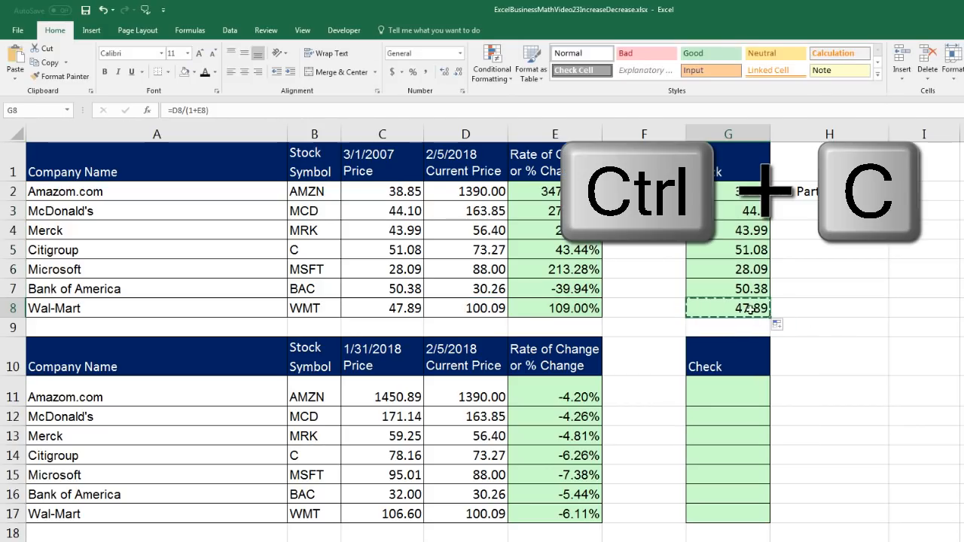
pyautogui.click(729, 395)
pyautogui.hotkey('ctrl', 'v')
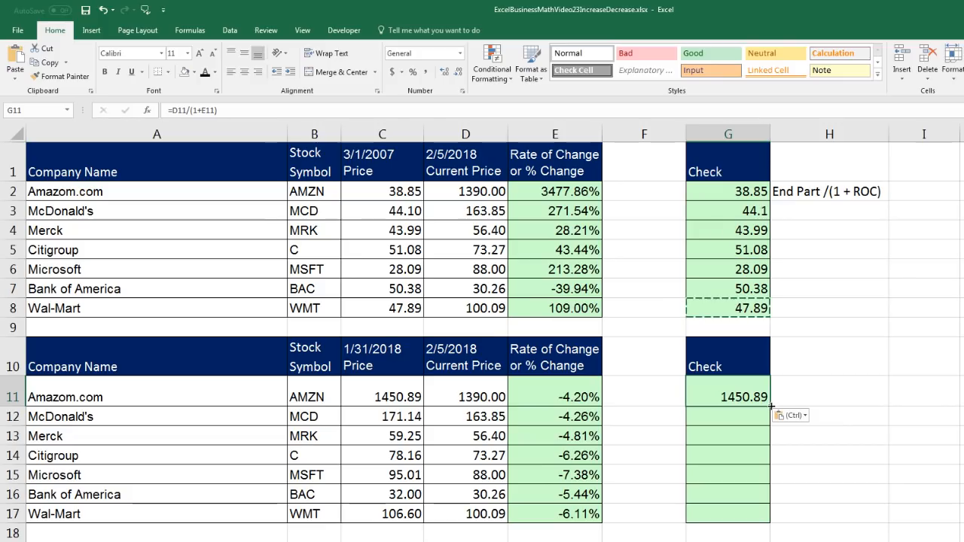
pyautogui.moveTo(770, 407); pyautogui.dragTo(770, 521)
pyautogui.click(742, 514)
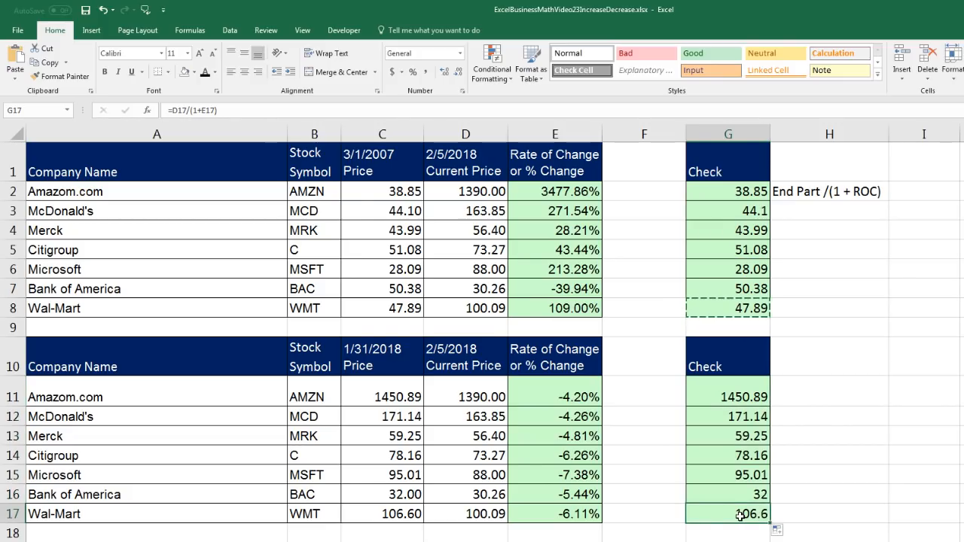
pyautogui.doubleClick(742, 514)
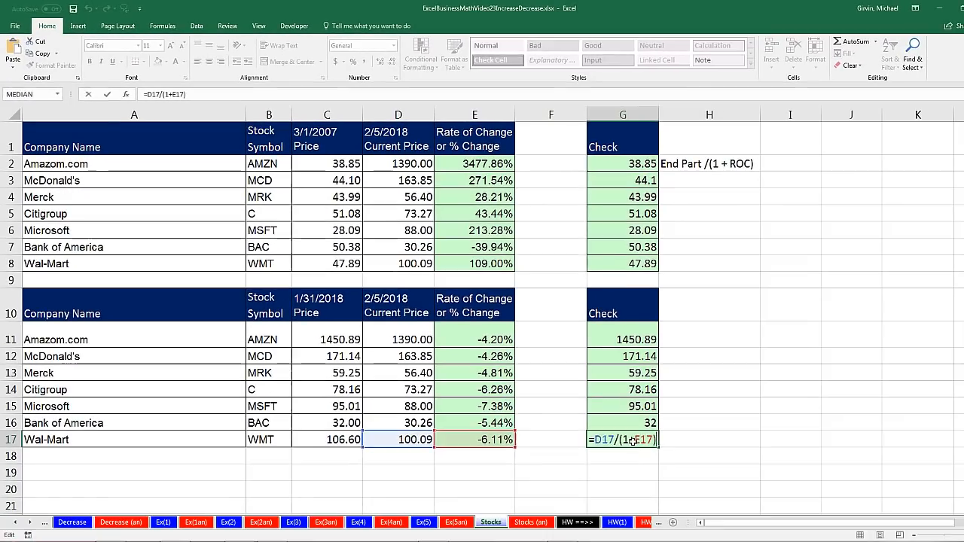
pyautogui.hotkey('ctrl', 'Return')
# Look through the homework sheets HW(1) to HW(7an) in the workbook's sheet list and return to the example sheets
pyautogui.click(30, 524)
pyautogui.click(30, 524)
pyautogui.click(30, 524)
pyautogui.click(30, 524)
pyautogui.click(30, 523)
pyautogui.click(30, 523)
pyautogui.click(31, 523)
pyautogui.click(30, 524)
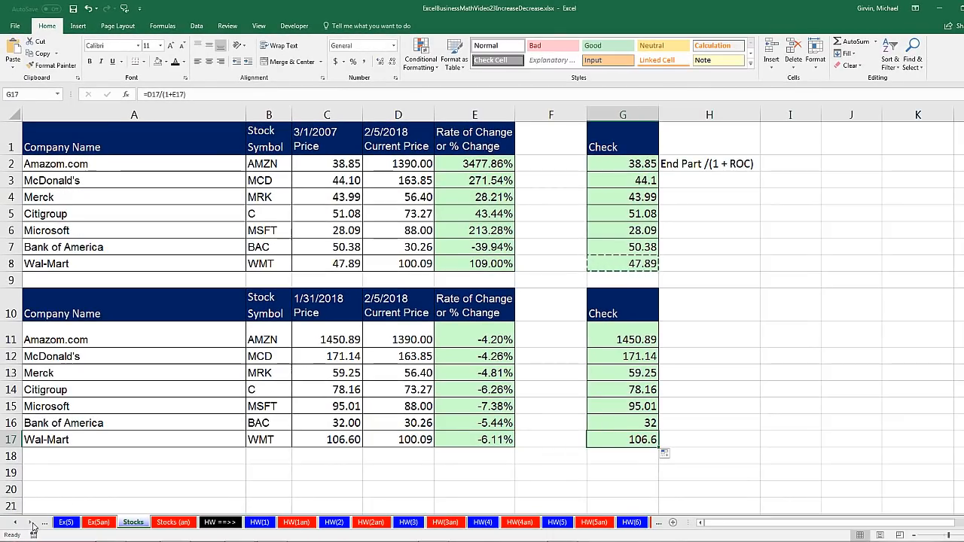
pyautogui.click(30, 523)
pyautogui.click(30, 523)
pyautogui.click(30, 523)
pyautogui.click(30, 523)
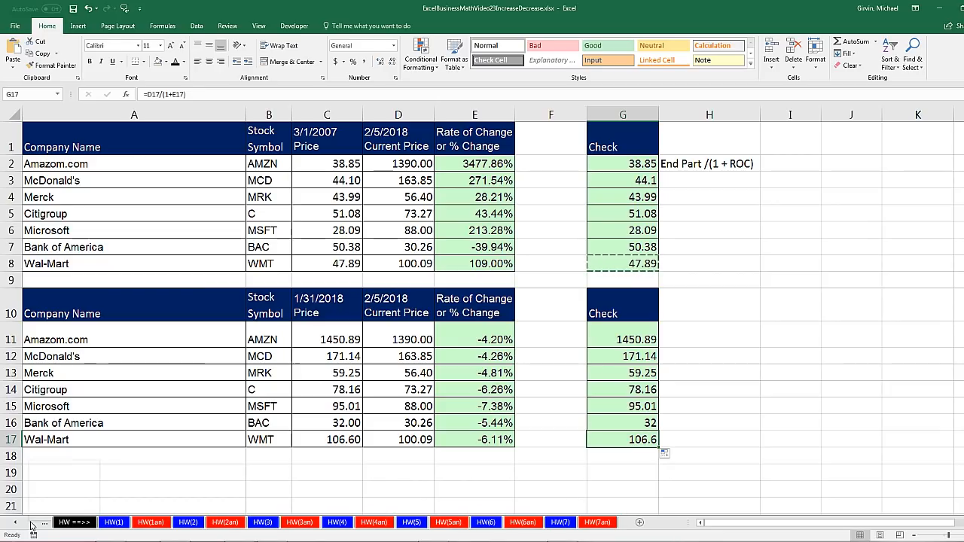
pyautogui.click(16, 523)
pyautogui.click(17, 523)
pyautogui.click(17, 523)
pyautogui.click(17, 522)
pyautogui.click(17, 523)
pyautogui.click(16, 523)
pyautogui.click(17, 522)
pyautogui.click(17, 523)
pyautogui.click(16, 523)
pyautogui.click(17, 523)
pyautogui.click(16, 523)
pyautogui.click(17, 522)
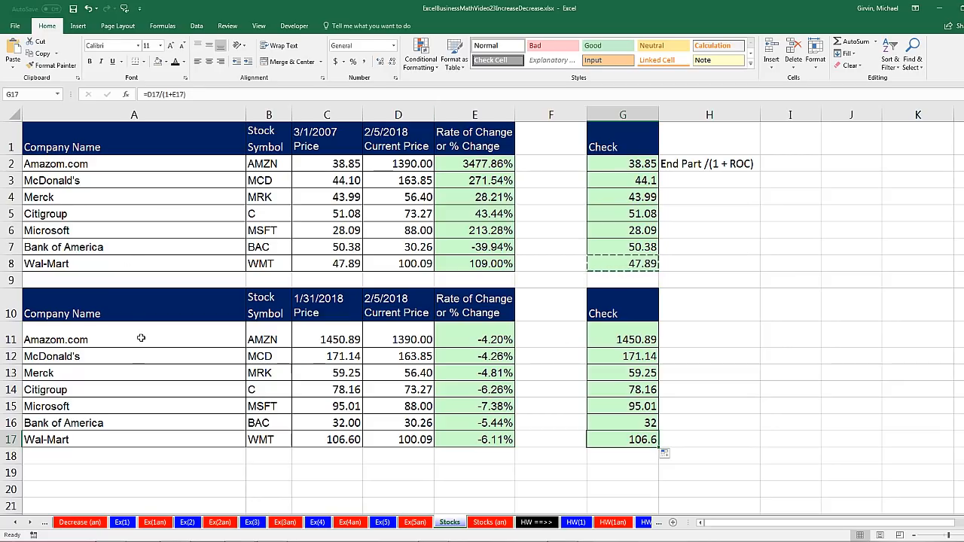
# Review Amazon's rates of change in E2 and E11 and the worked examples on sheets Ex(5) back through Ex(1)
pyautogui.click(467, 163)
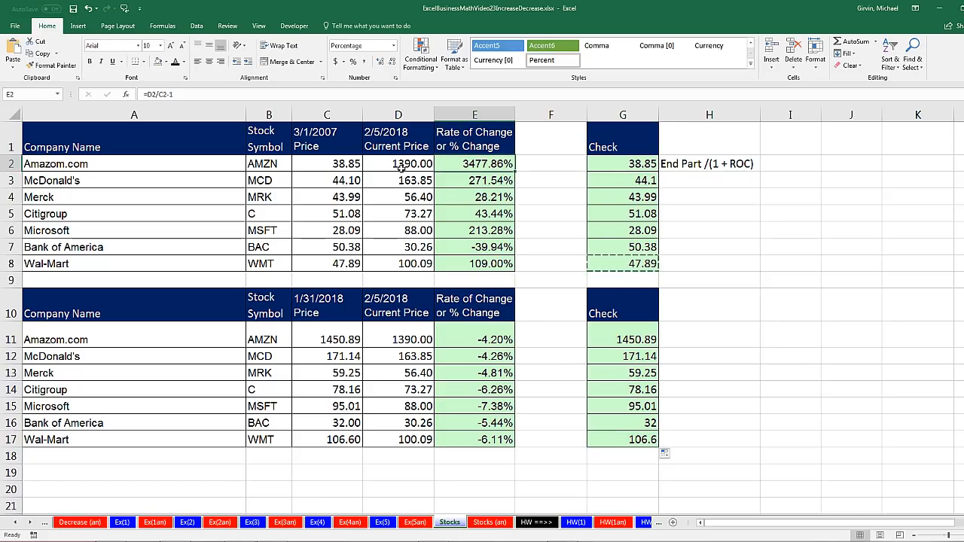
pyautogui.click(474, 338)
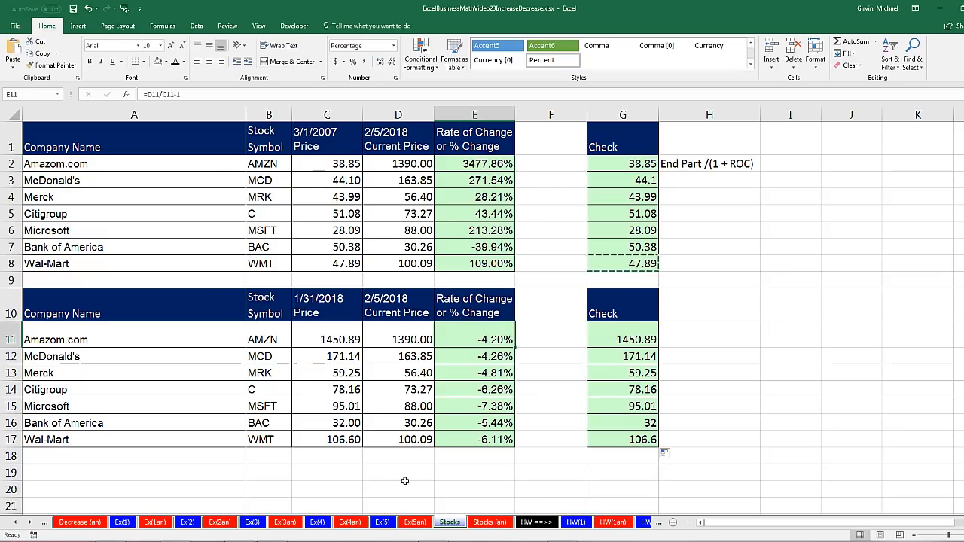
pyautogui.click(383, 522)
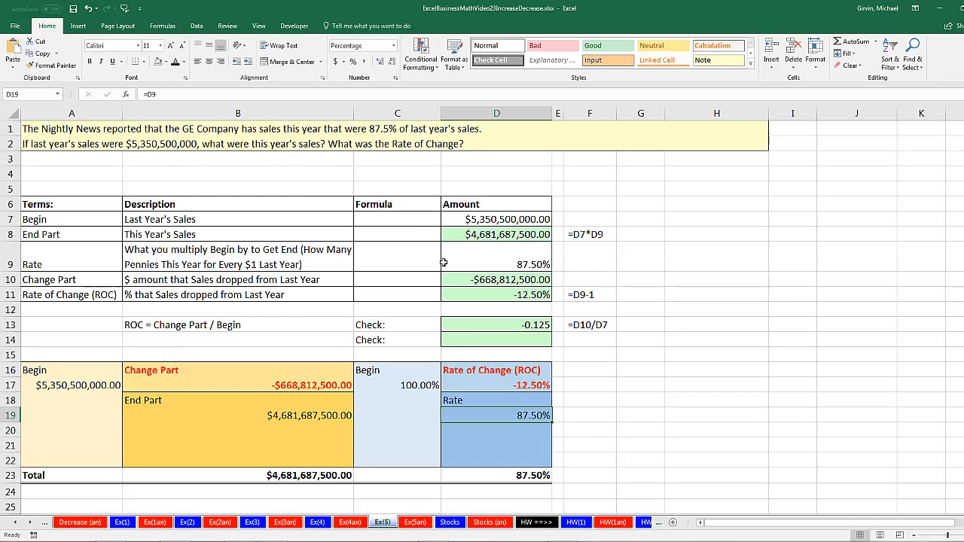
pyautogui.click(316, 523)
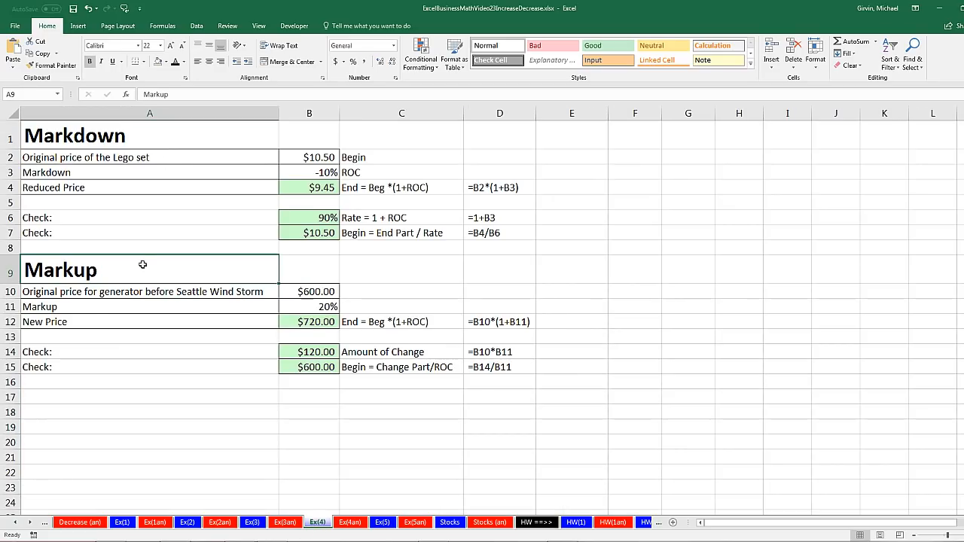
pyautogui.click(252, 523)
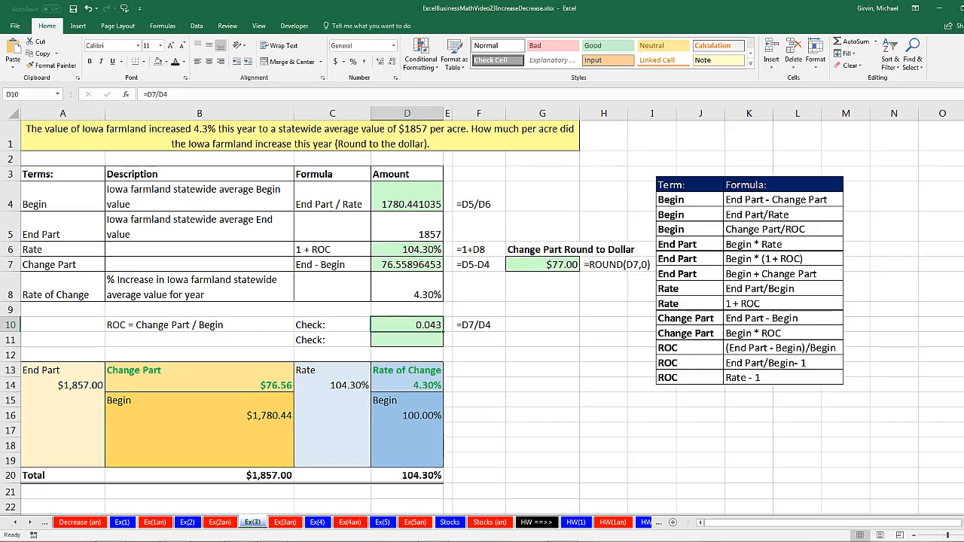
pyautogui.click(188, 522)
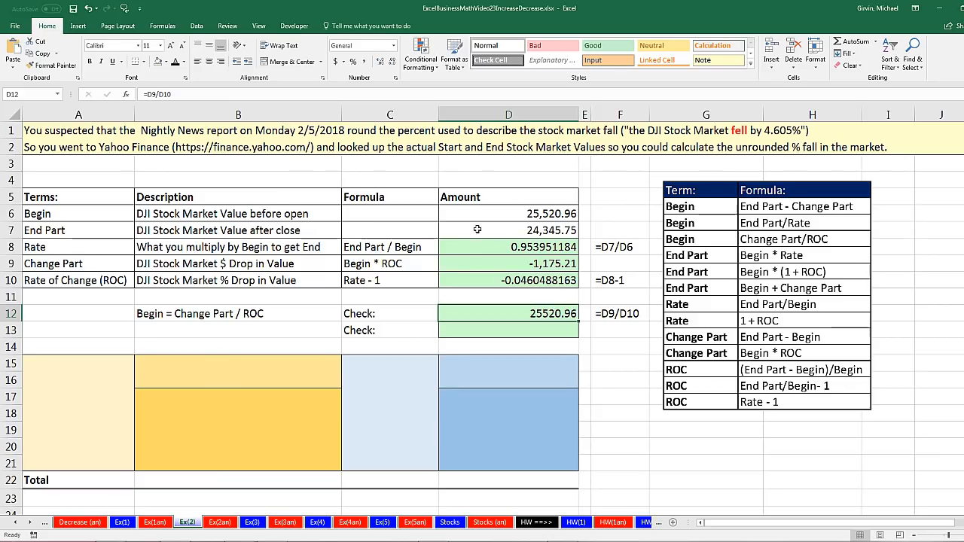
pyautogui.click(121, 523)
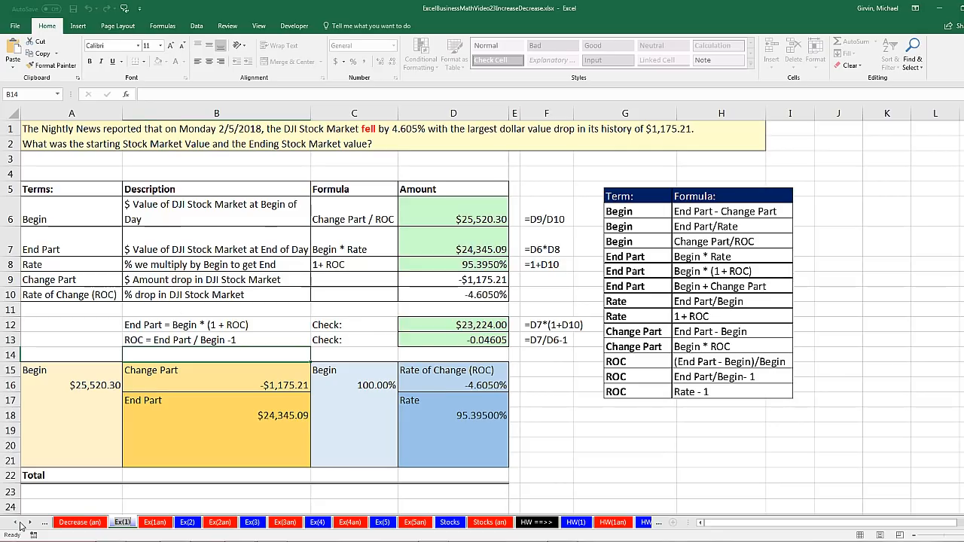
# Review the terms, picture and formula table of the savings account example on the Decrease sheet
pyautogui.click(16, 523)
pyautogui.click(16, 523)
pyautogui.click(16, 523)
pyautogui.click(16, 523)
pyautogui.click(15, 523)
pyautogui.click(235, 522)
pyautogui.scroll(8, 260, 450)
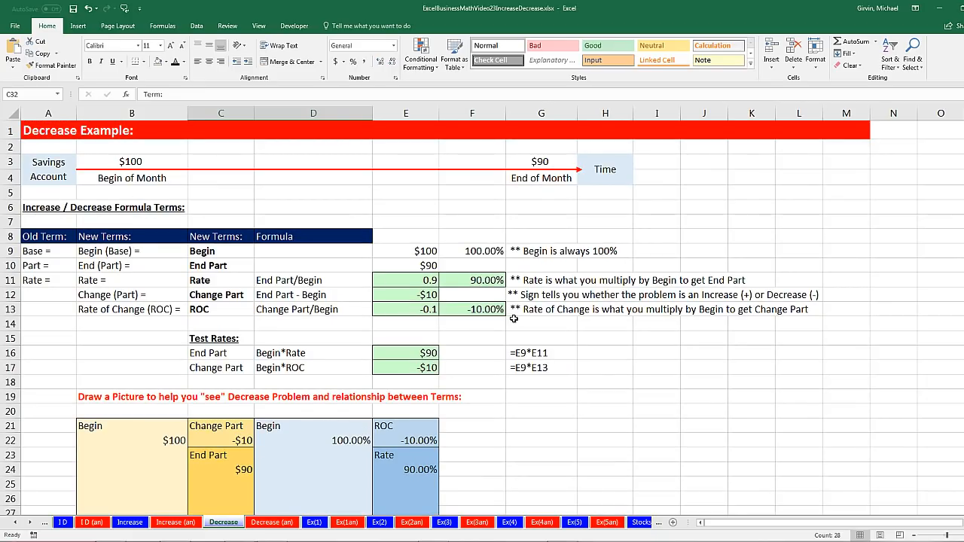
pyautogui.scroll(-2, 513, 320)
pyautogui.scroll(-5, 436, 367)
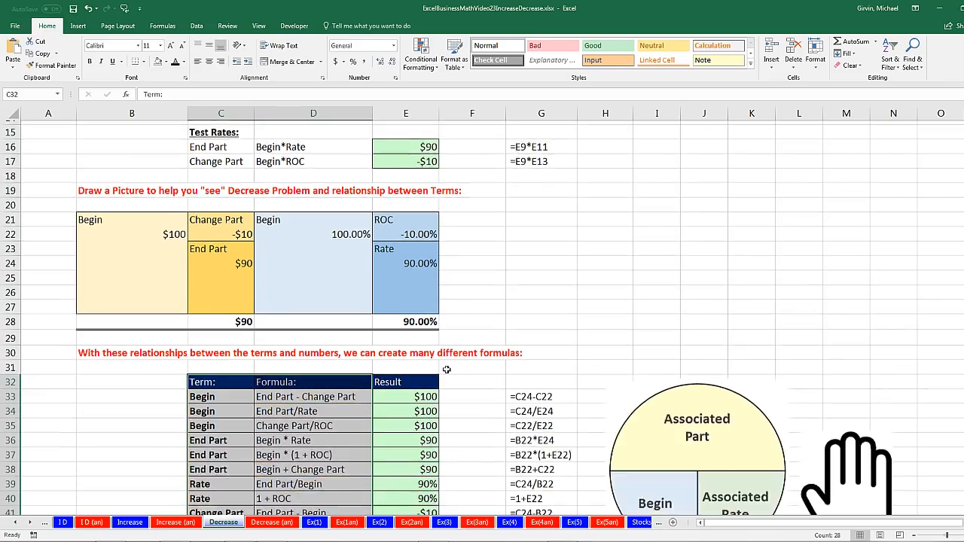
pyautogui.click(349, 293)
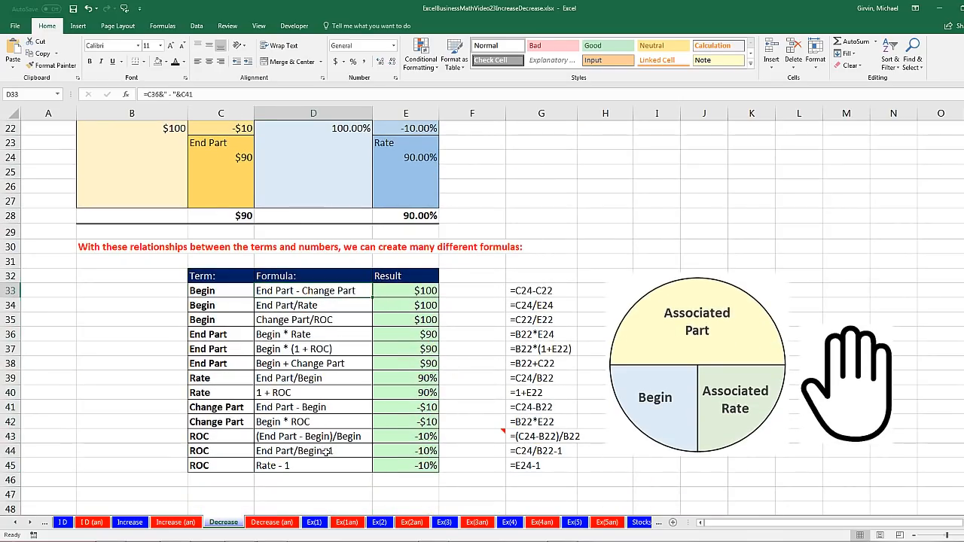
# Review the terms and formula table on the Increase sheet and bring the start of the sheet list into view
pyautogui.click(130, 523)
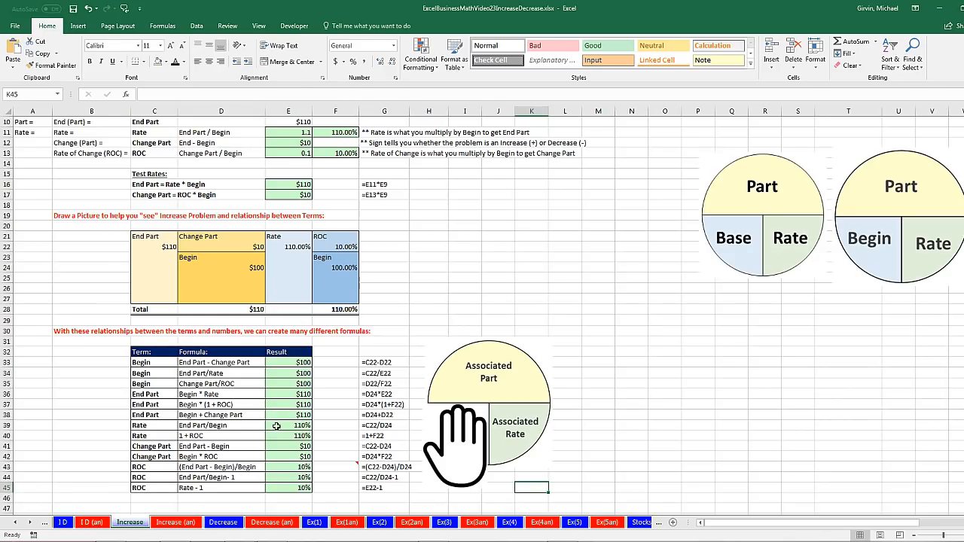
pyautogui.scroll(3, 292, 427)
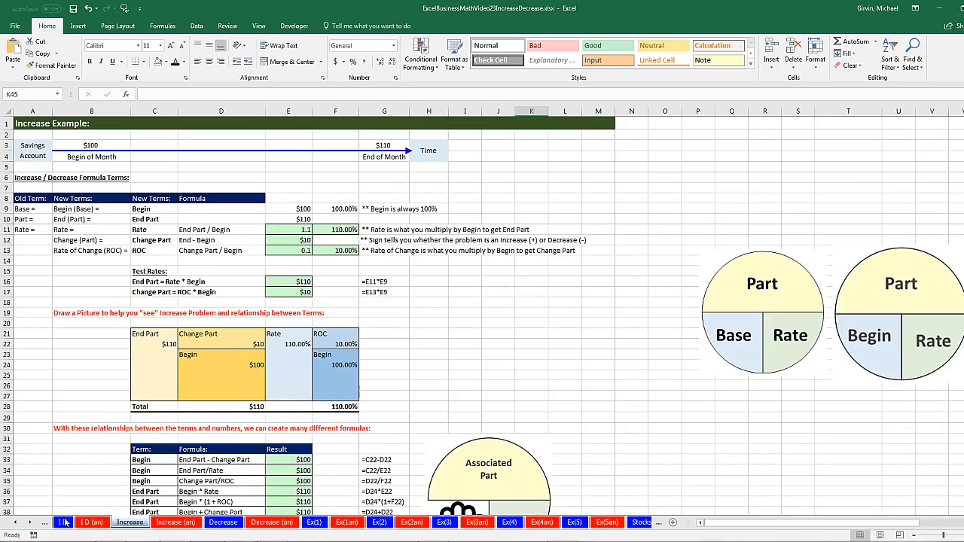
pyautogui.click(18, 522)
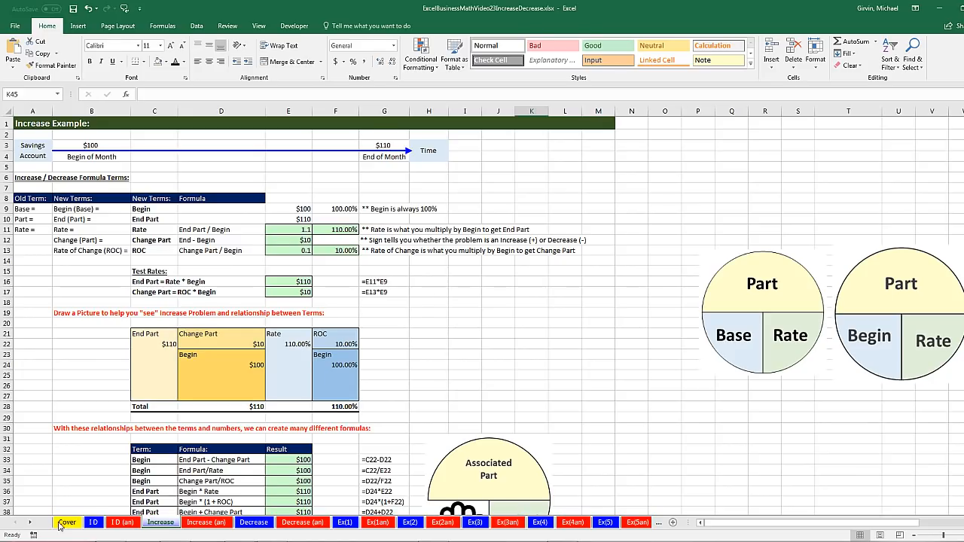